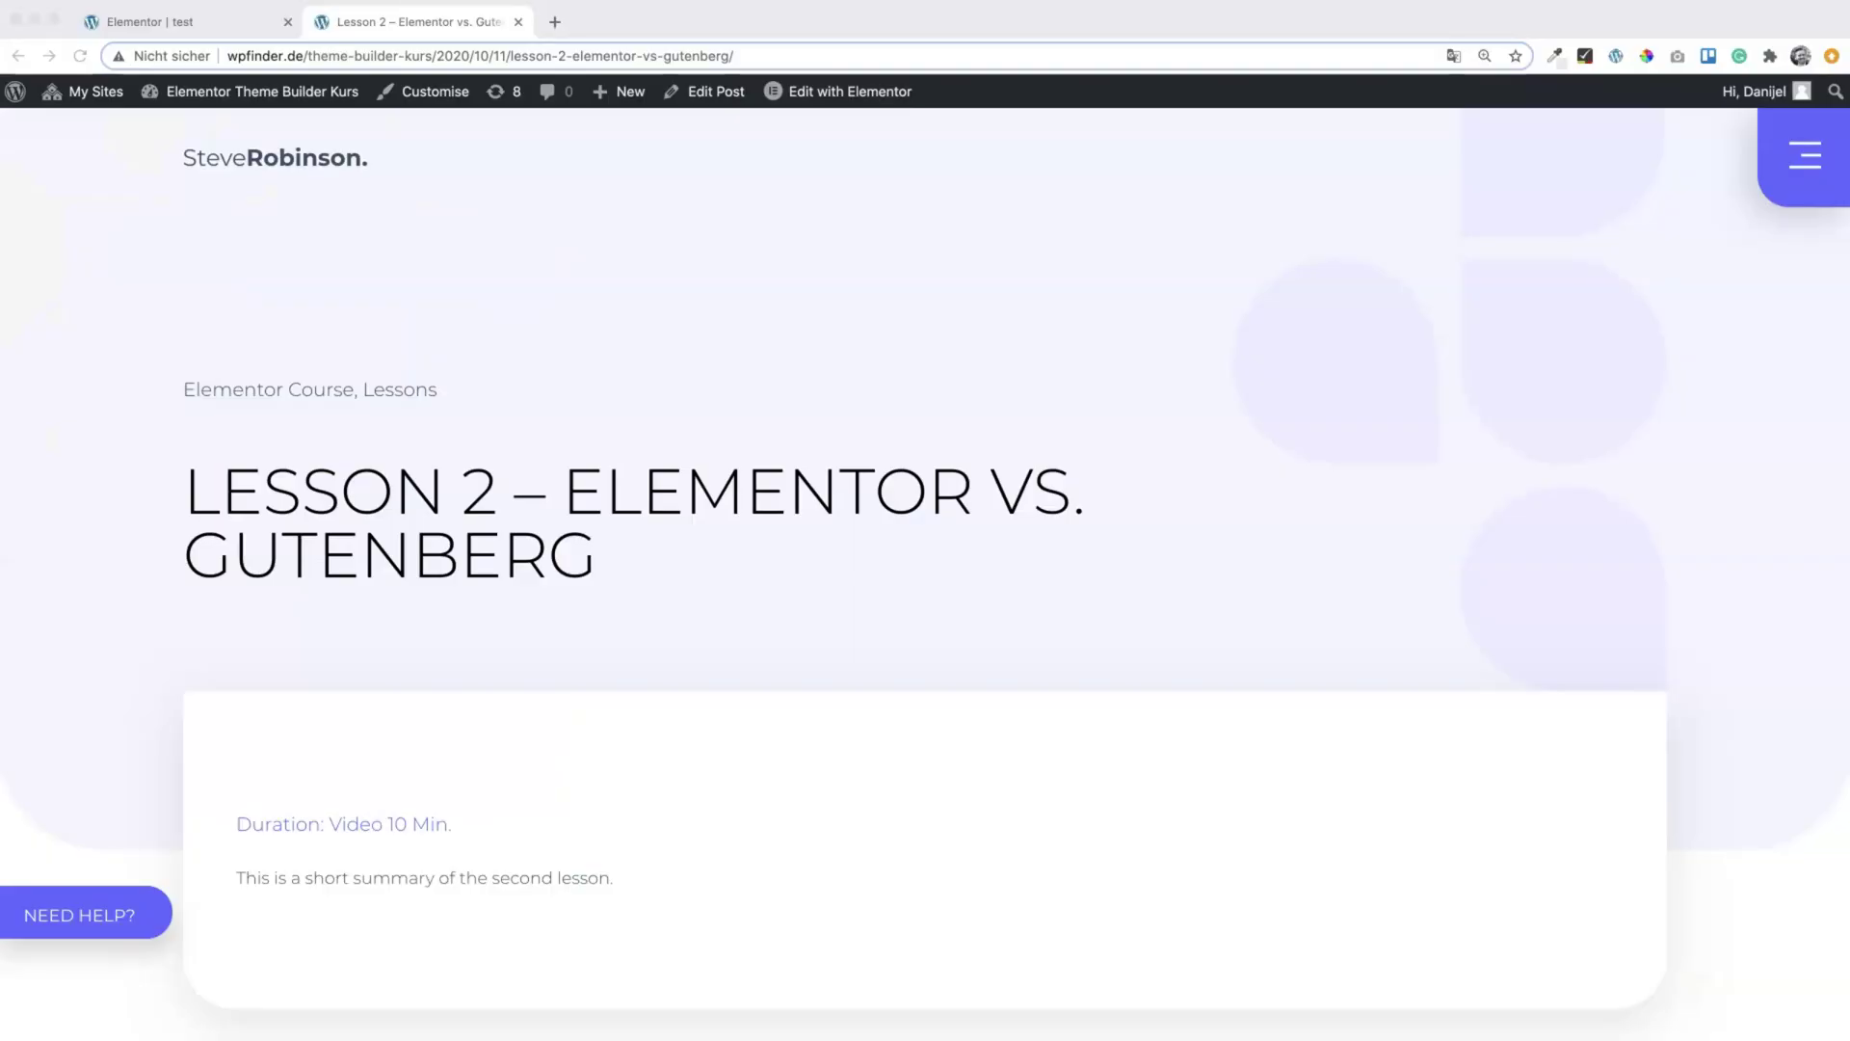
{"action": "scroll", "coordinate": [925, 573], "scroll_direction": "down", "scroll_amount": 15}
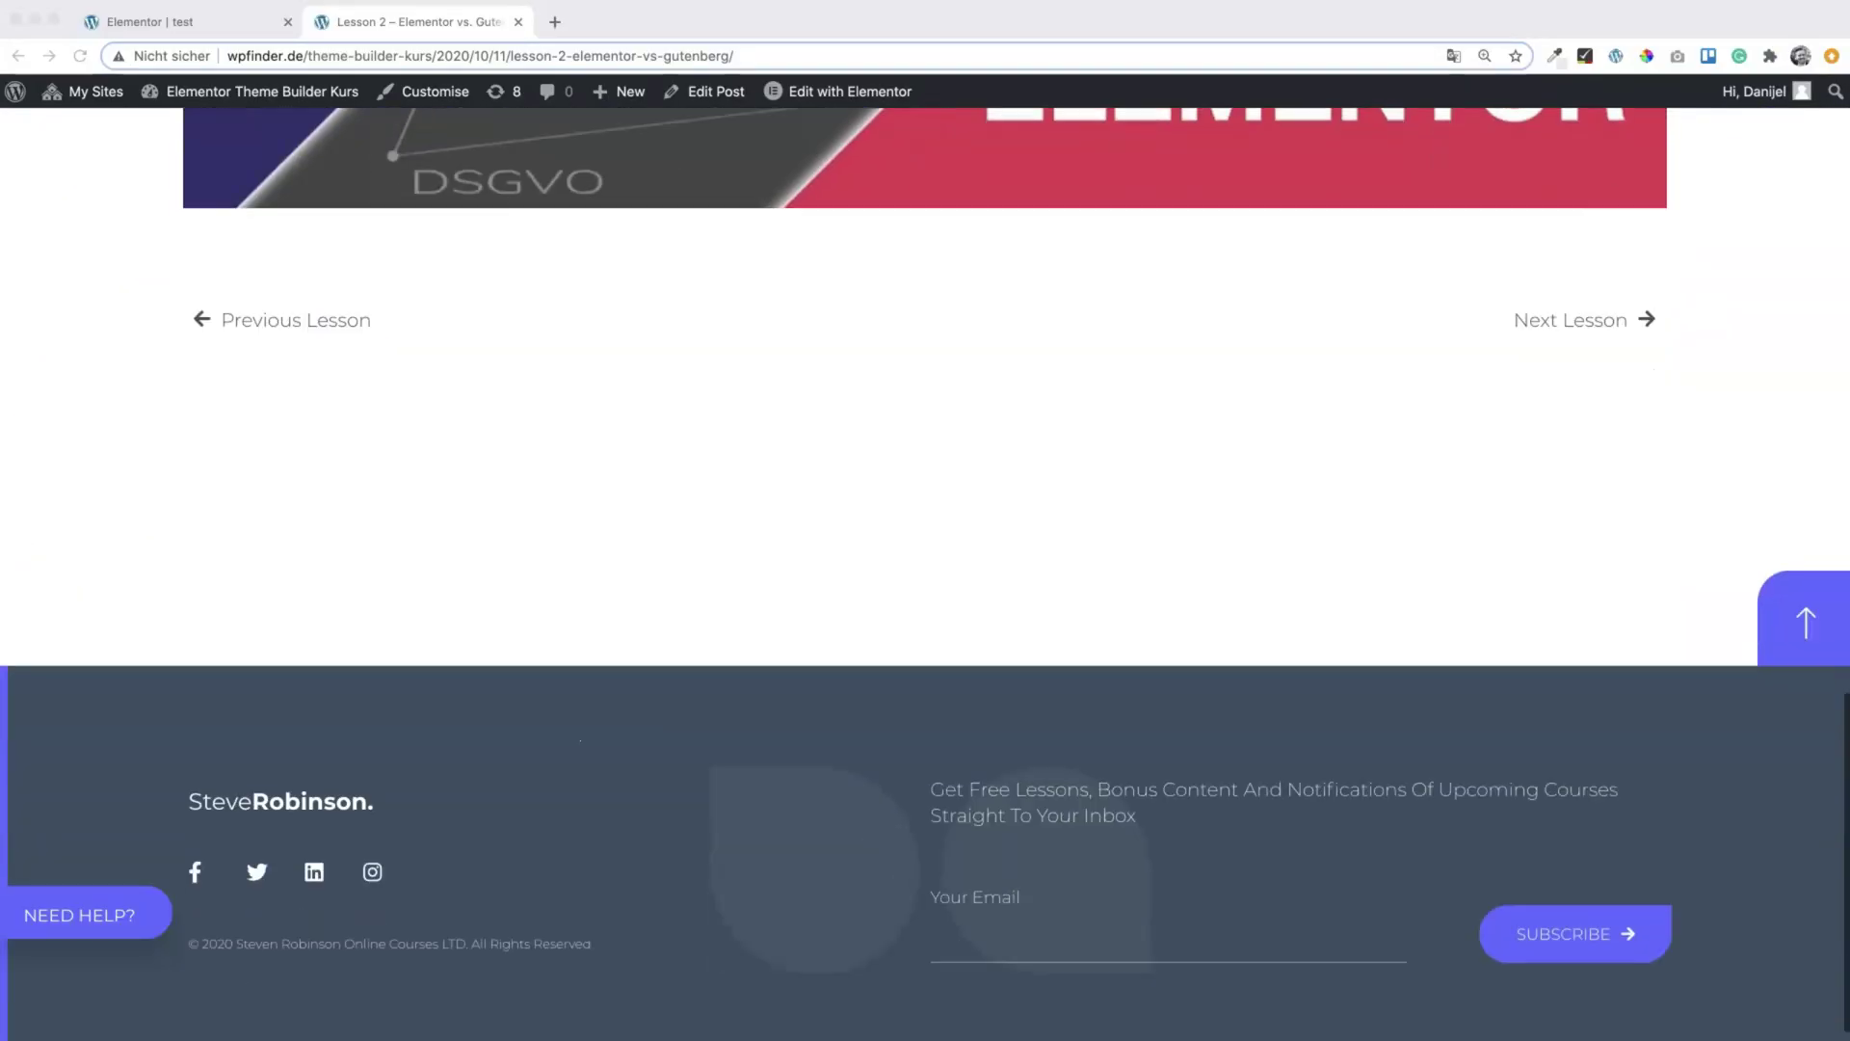
{"action": "scroll", "coordinate": [925, 573], "scroll_direction": "up", "scroll_amount": 15}
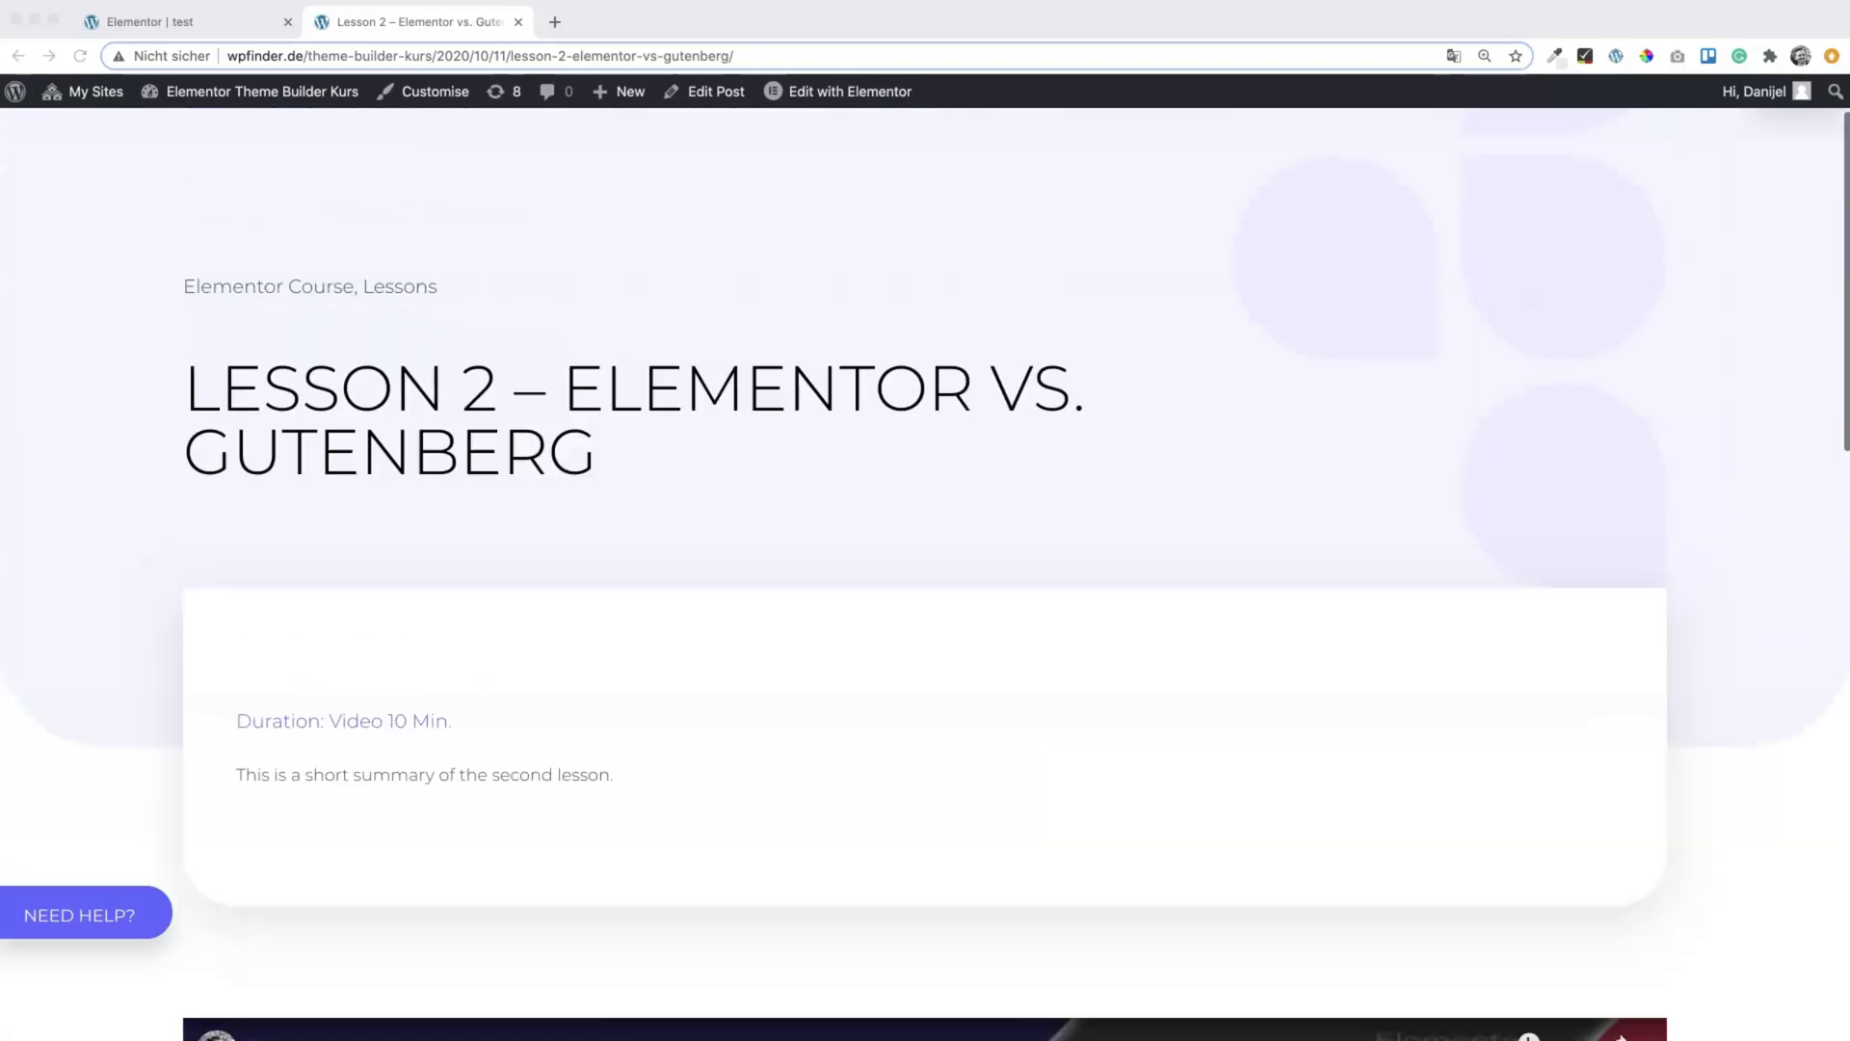
{"action": "scroll", "coordinate": [925, 573], "scroll_direction": "up", "scroll_amount": 1}
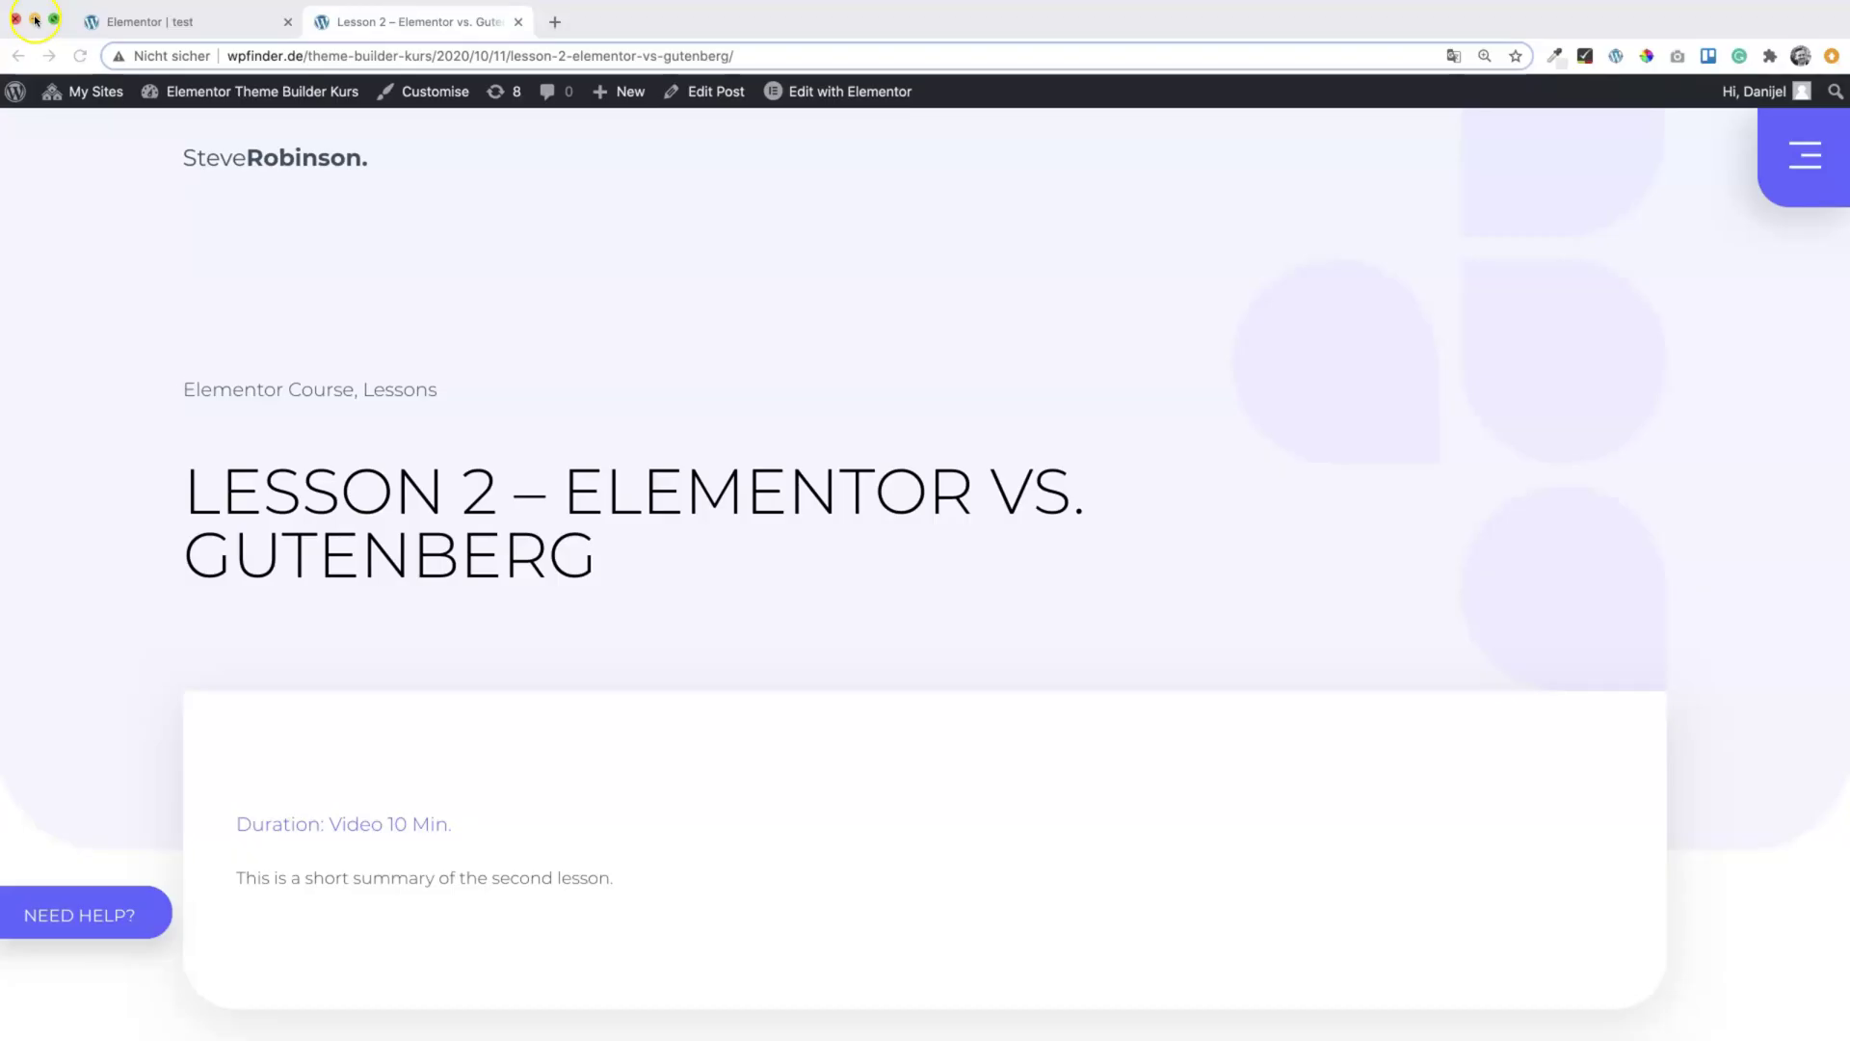
Step: Create a new Single Post template named 'Single Post Template for Lessons Page'
{"action": "left_click", "coordinate": [36, 19]}
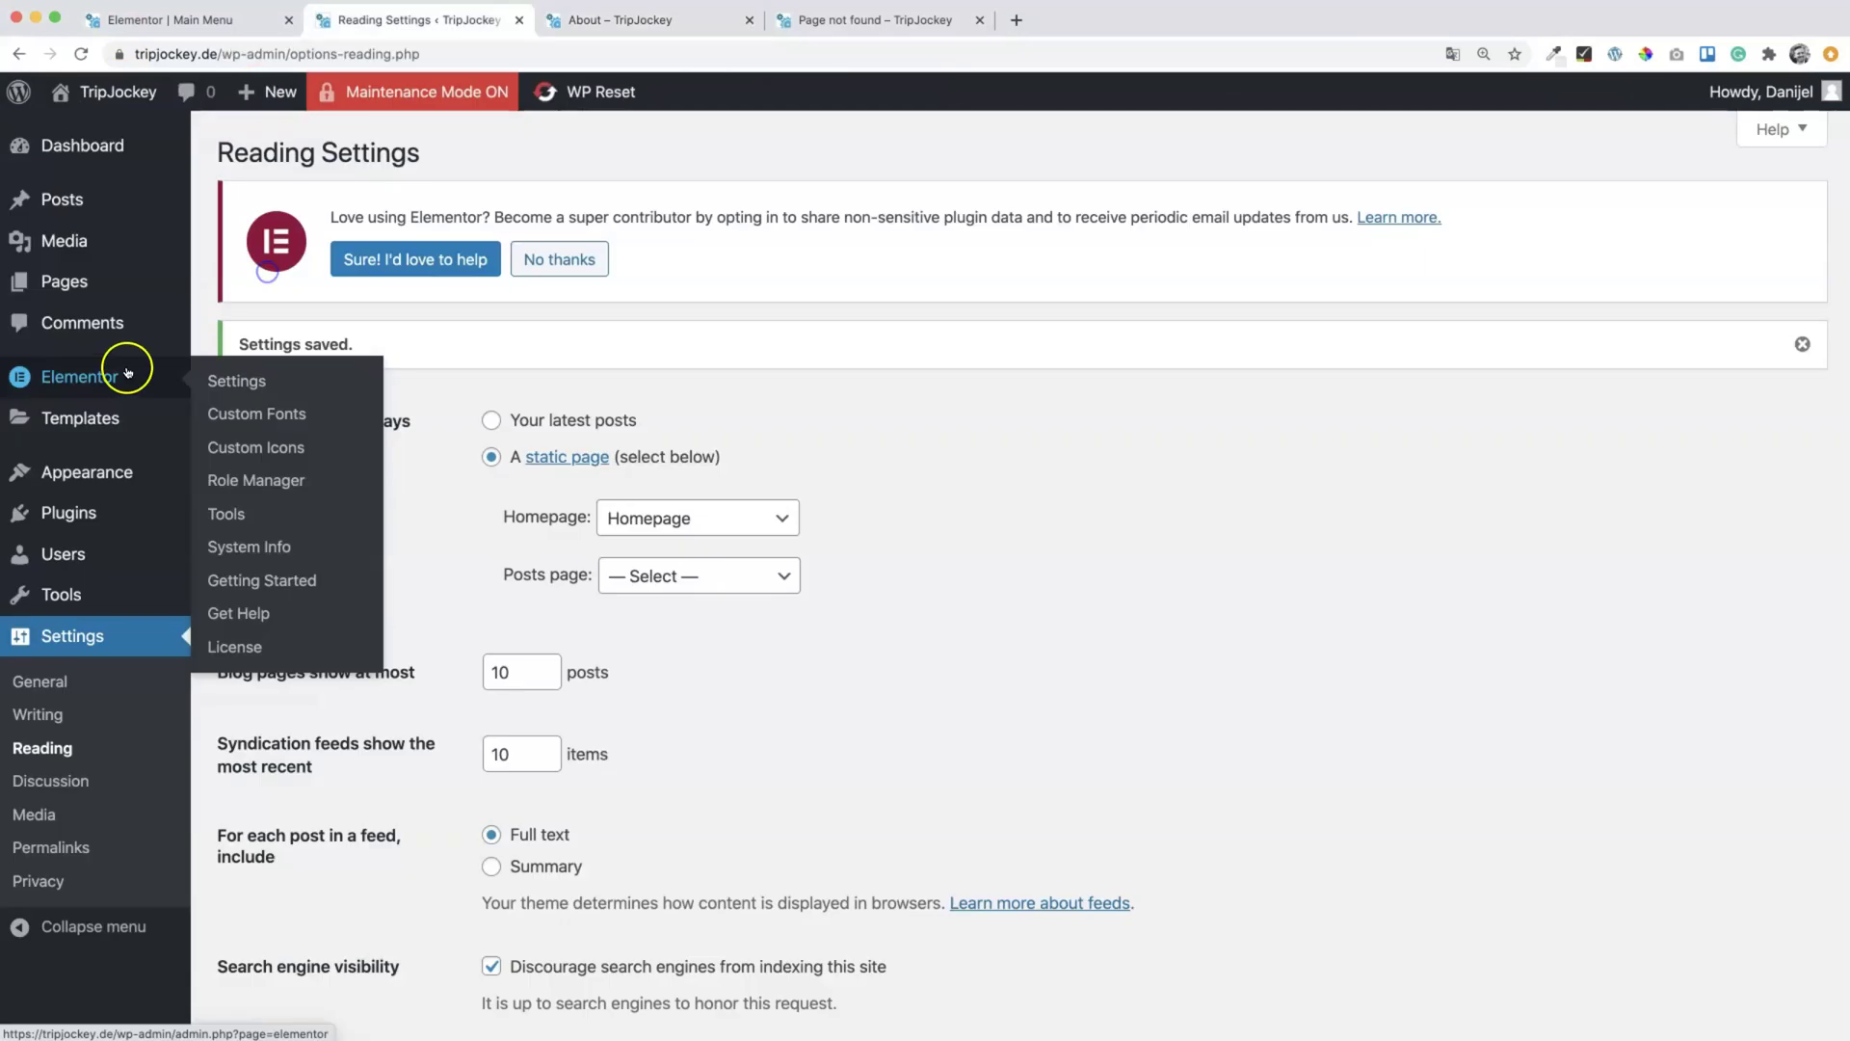
{"action": "left_click", "coordinate": [264, 488]}
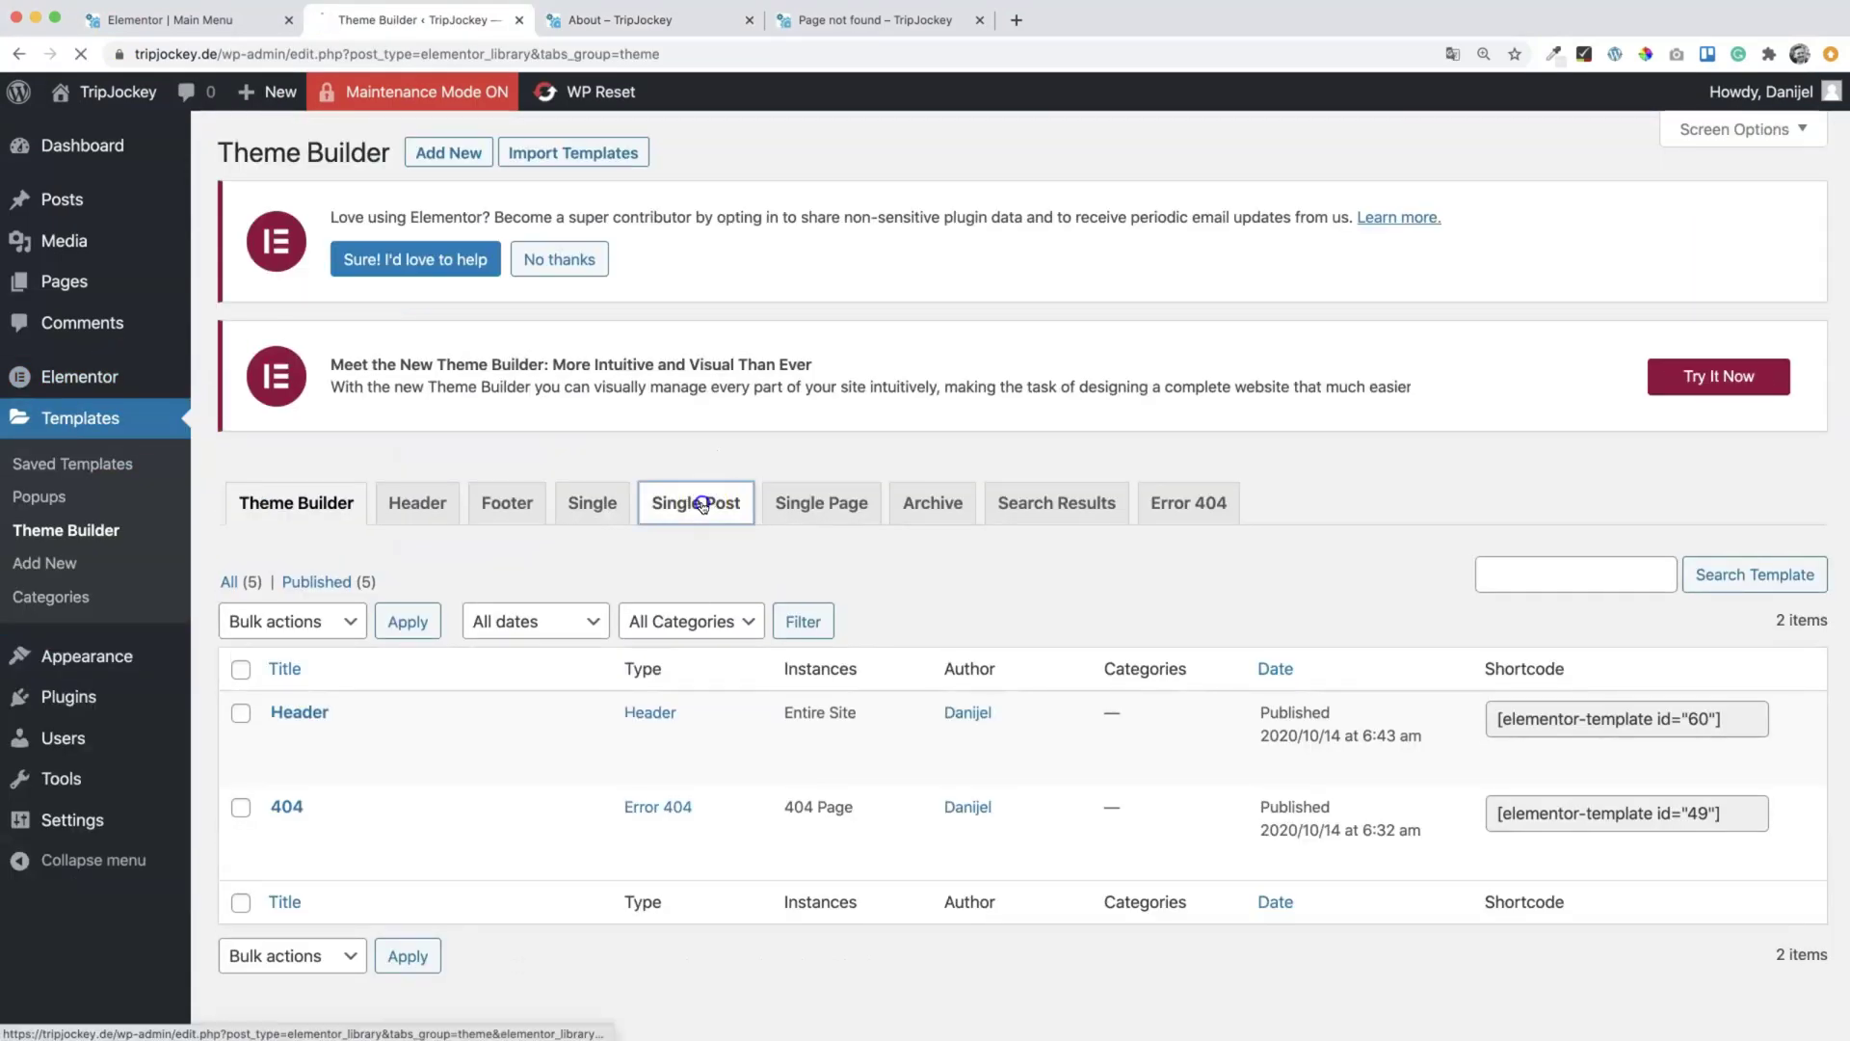
{"action": "left_click", "coordinate": [701, 503]}
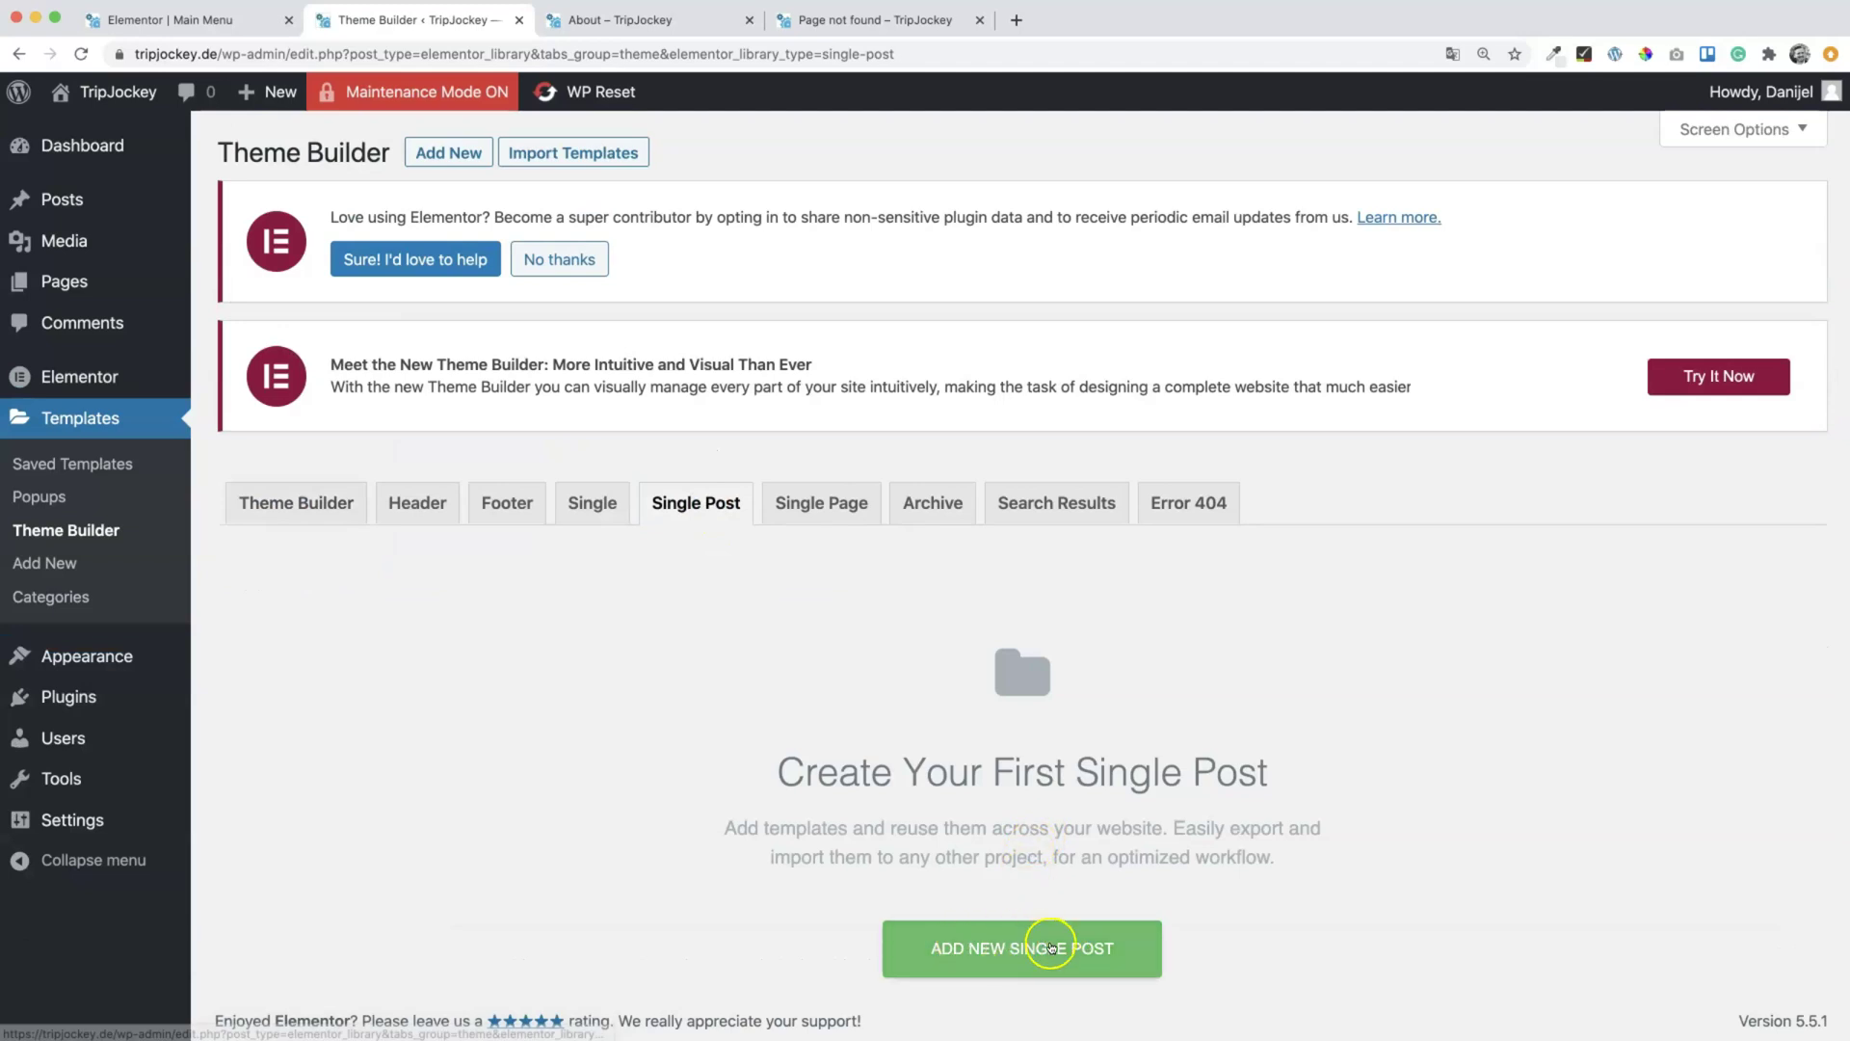
{"action": "left_click", "coordinate": [1050, 947]}
{"action": "left_click", "coordinate": [970, 663]}
{"action": "type", "text": "Si"}
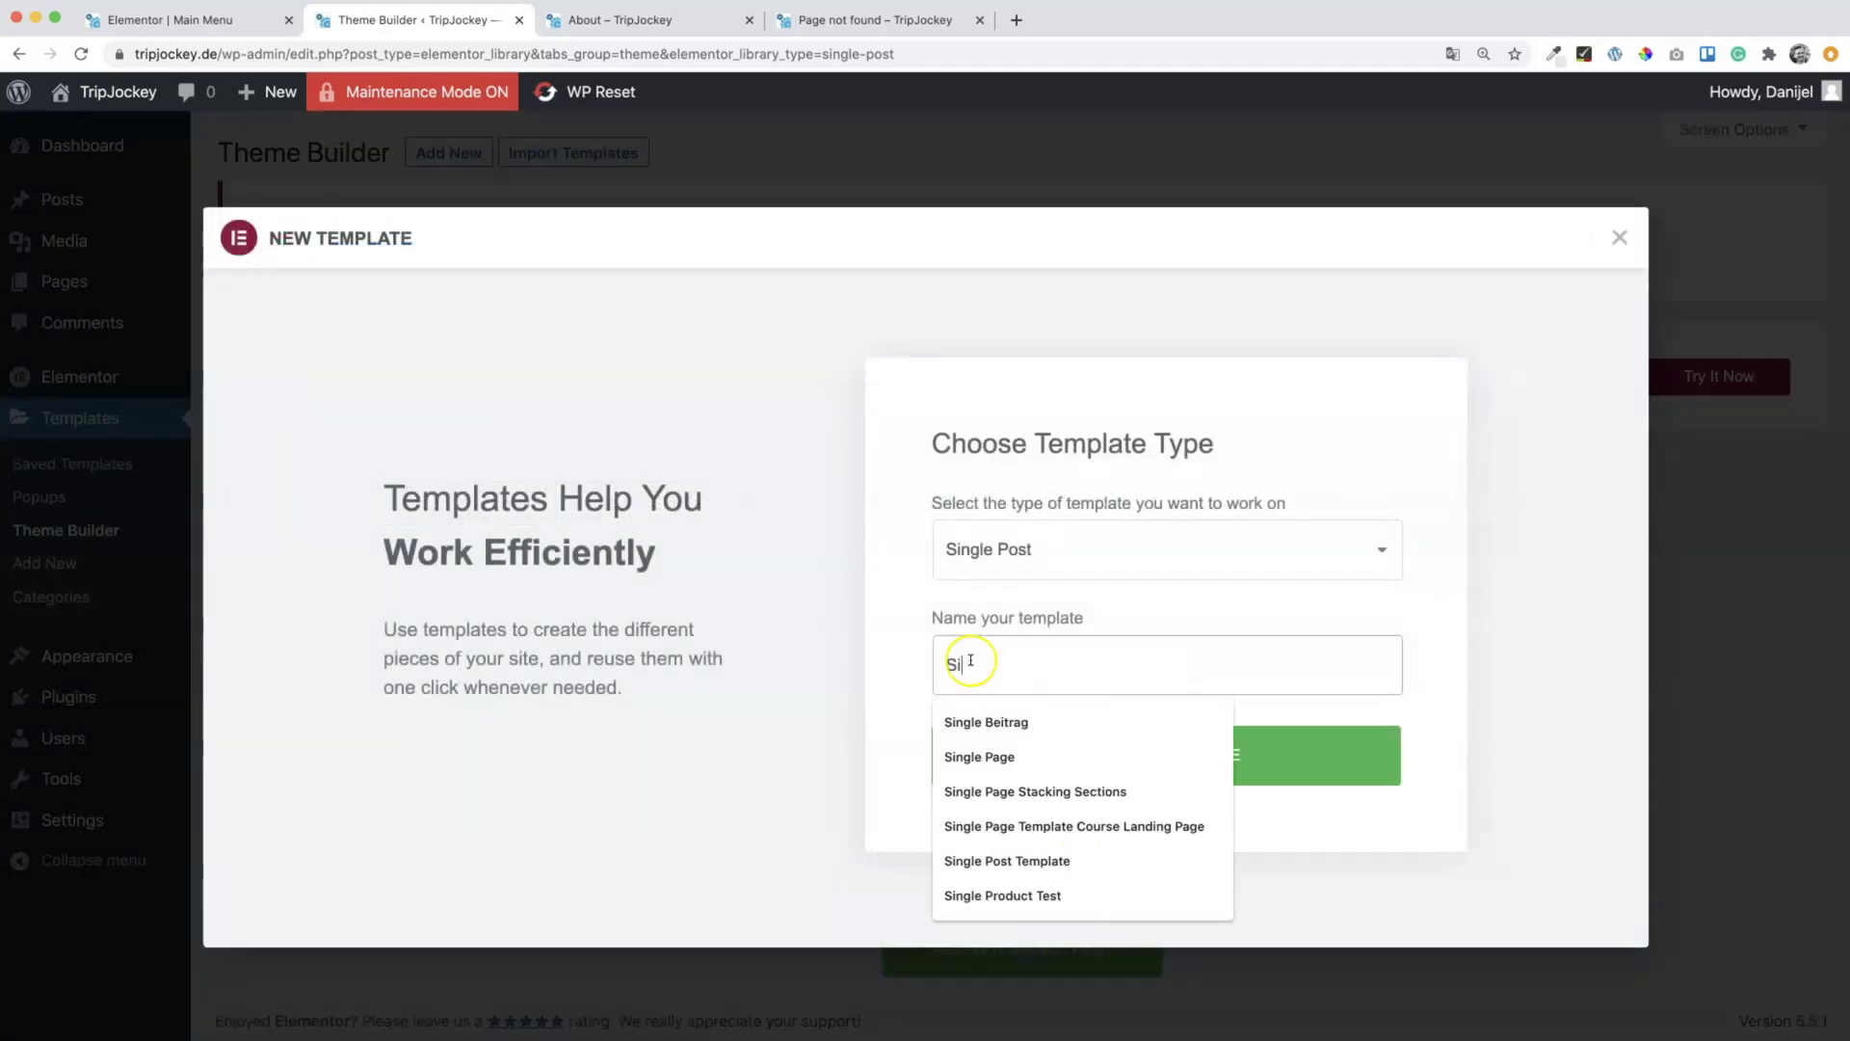
{"action": "type", "text": "ngle Post Template for Lessons Page"}
{"action": "left_click", "coordinate": [1161, 751]}
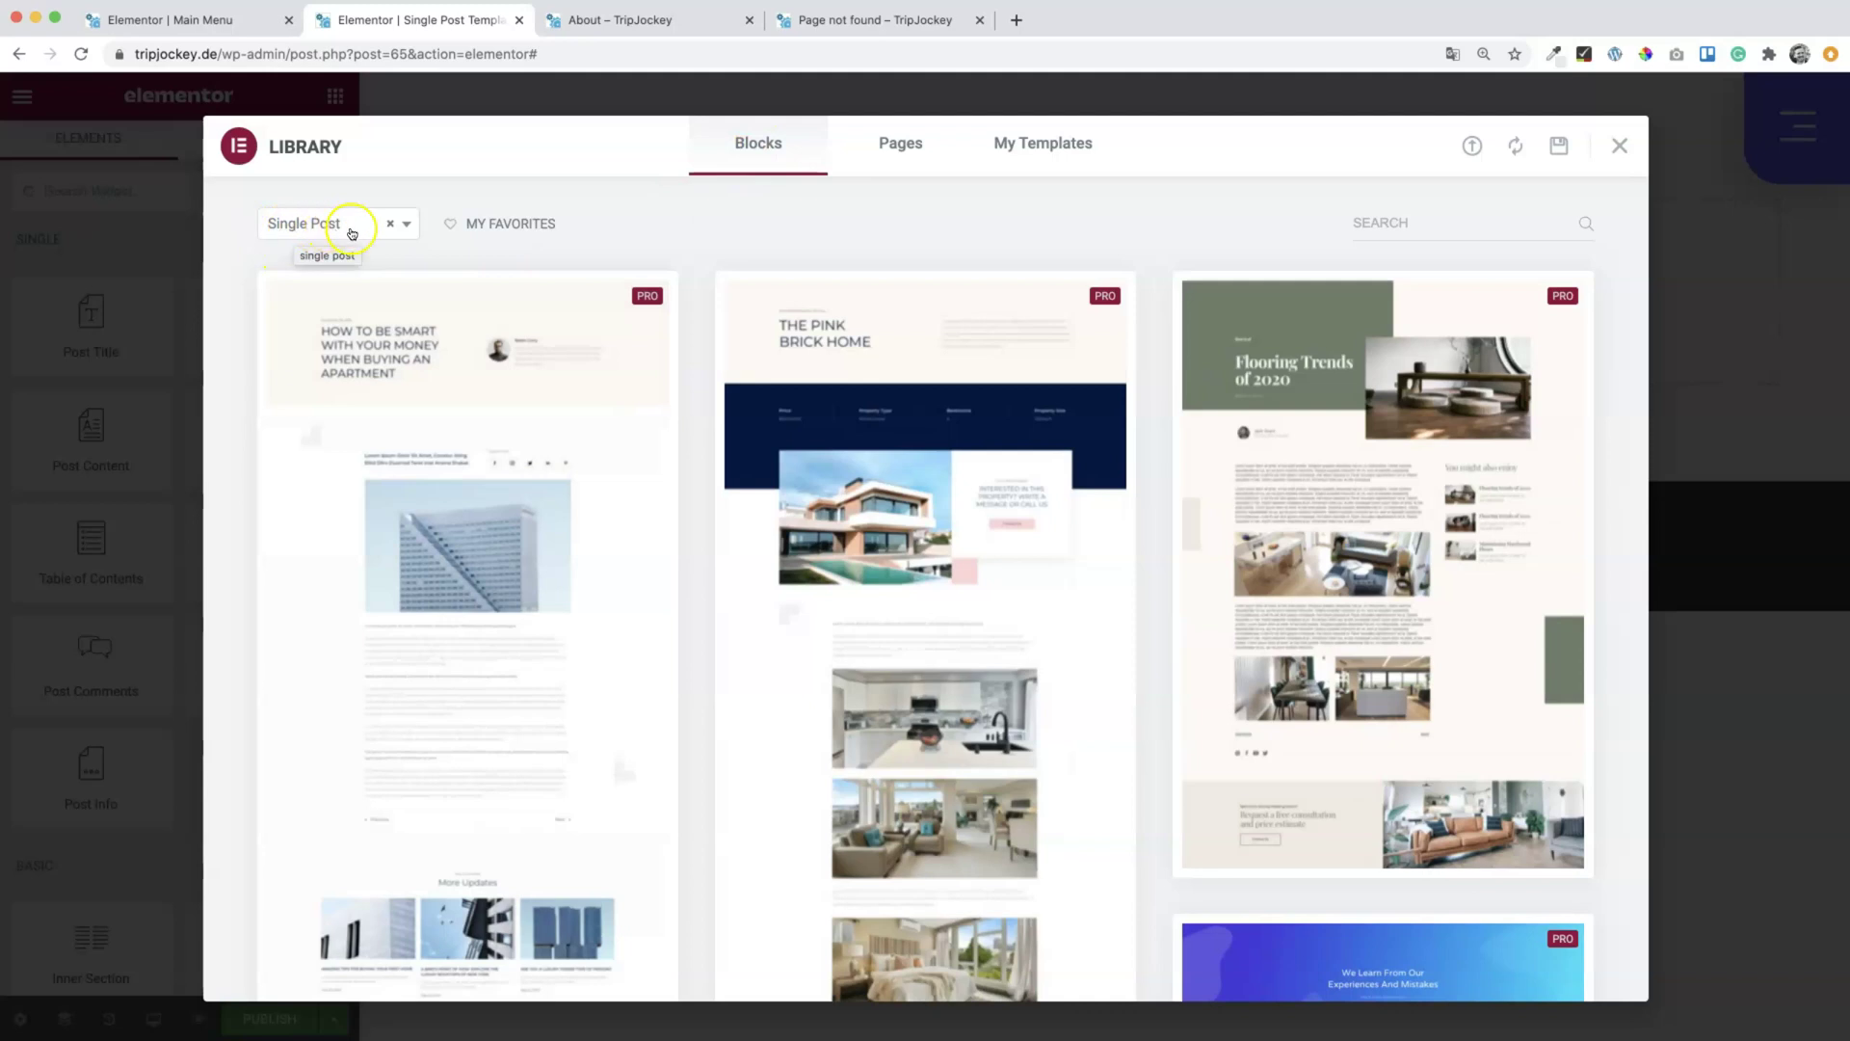
Step: Search the template library and insert the 'Know Your Audience' block into the template
{"action": "left_click", "coordinate": [1379, 228]}
{"action": "type", "text": "onl"}
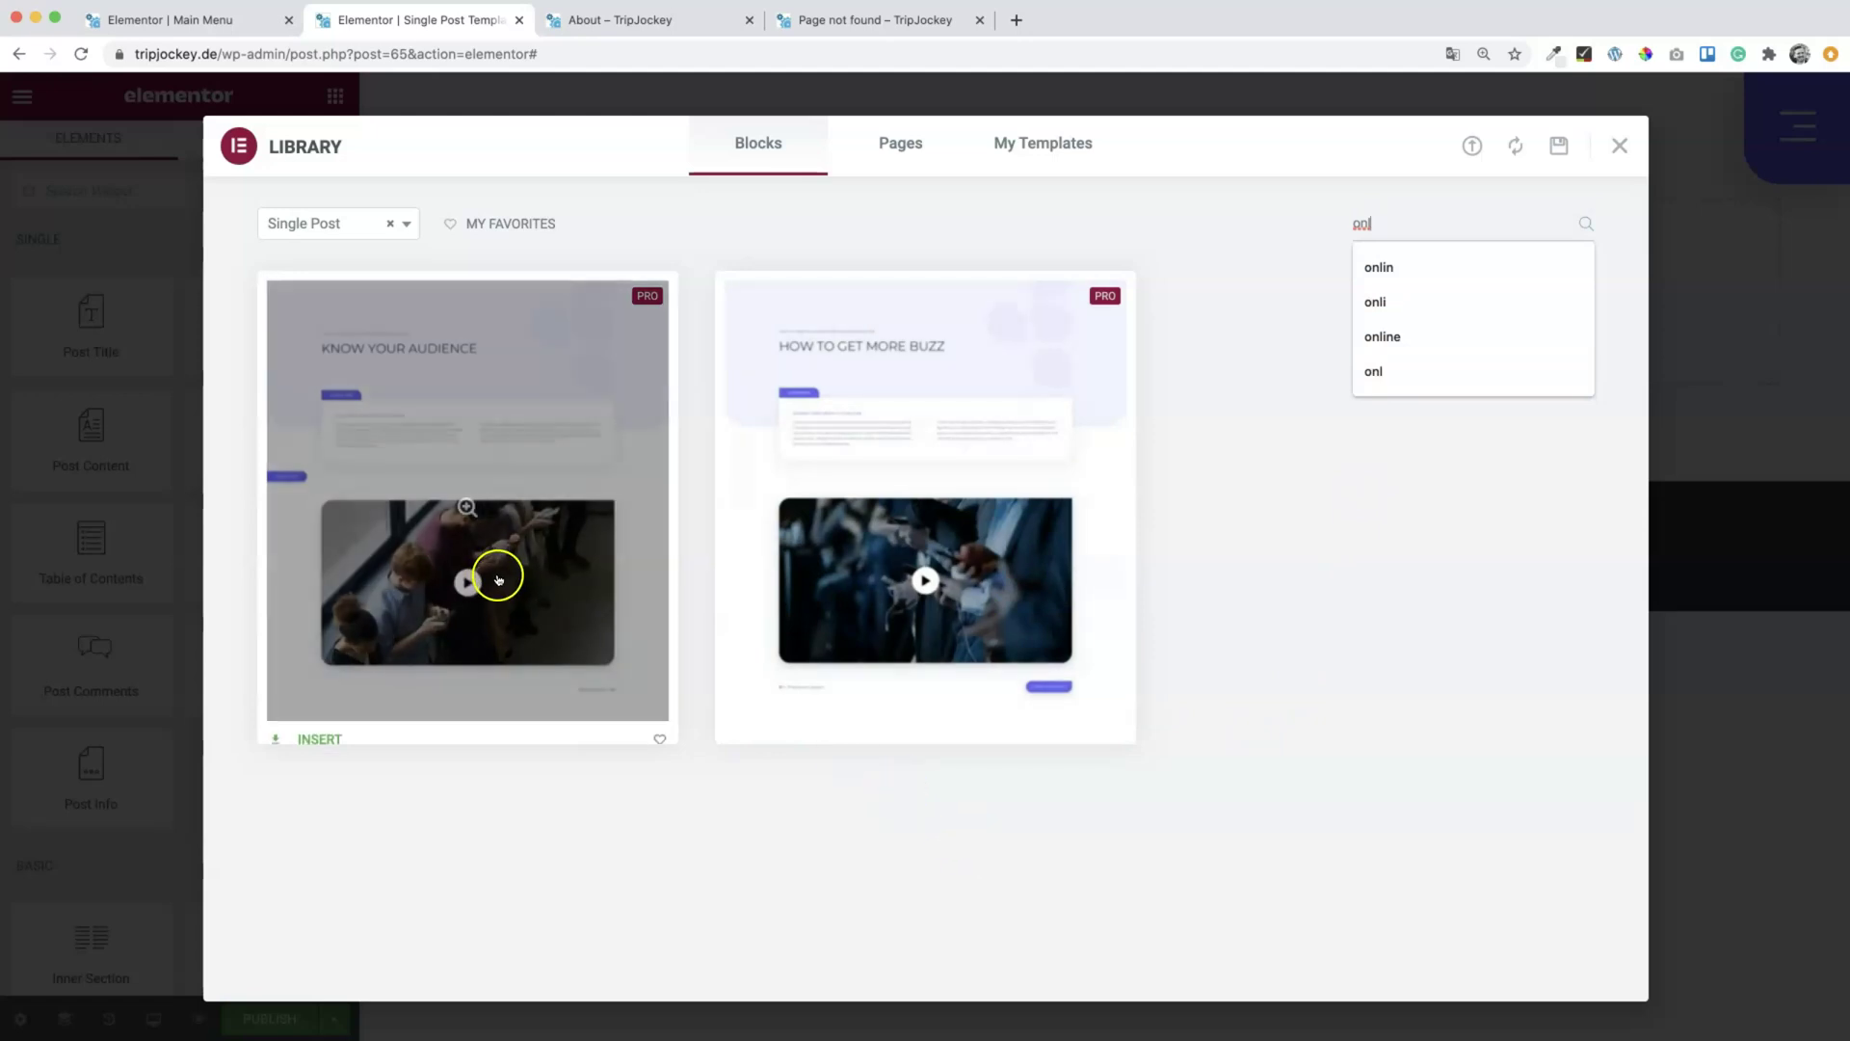
{"action": "mouse_move", "coordinate": [929, 689]}
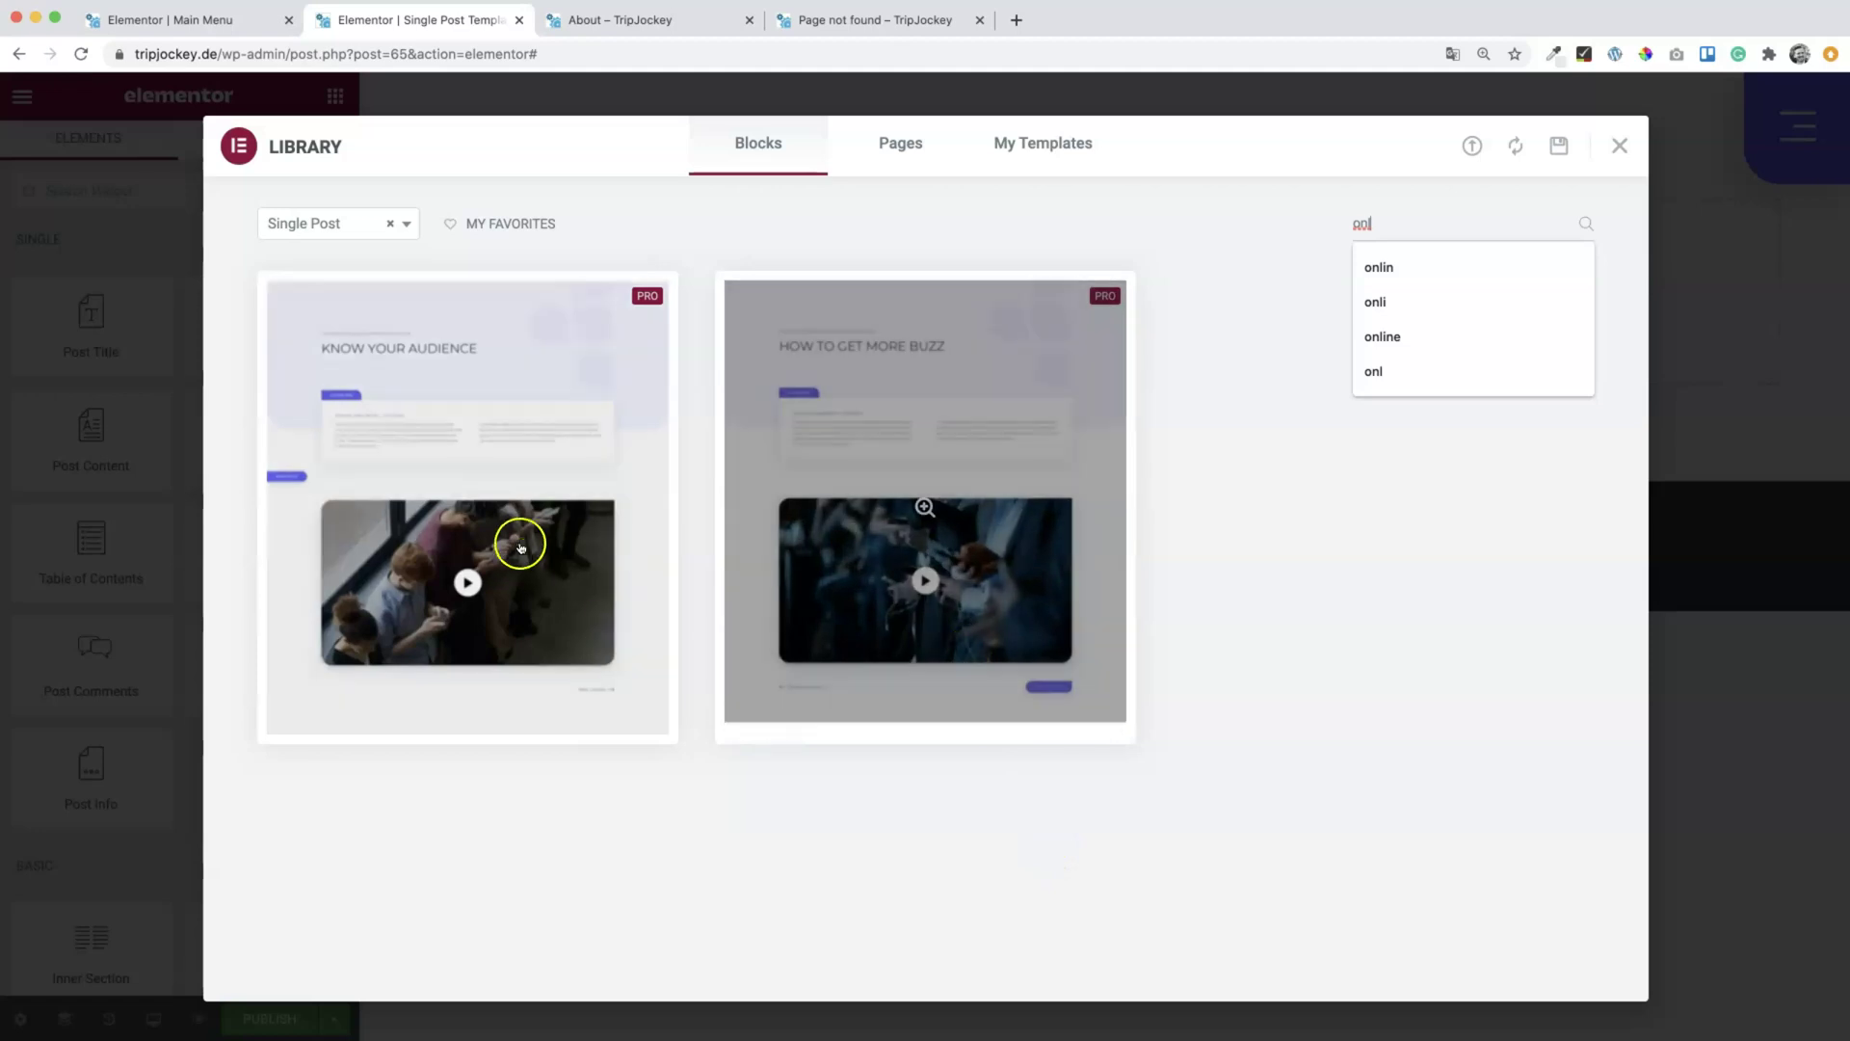
{"action": "mouse_move", "coordinate": [434, 488]}
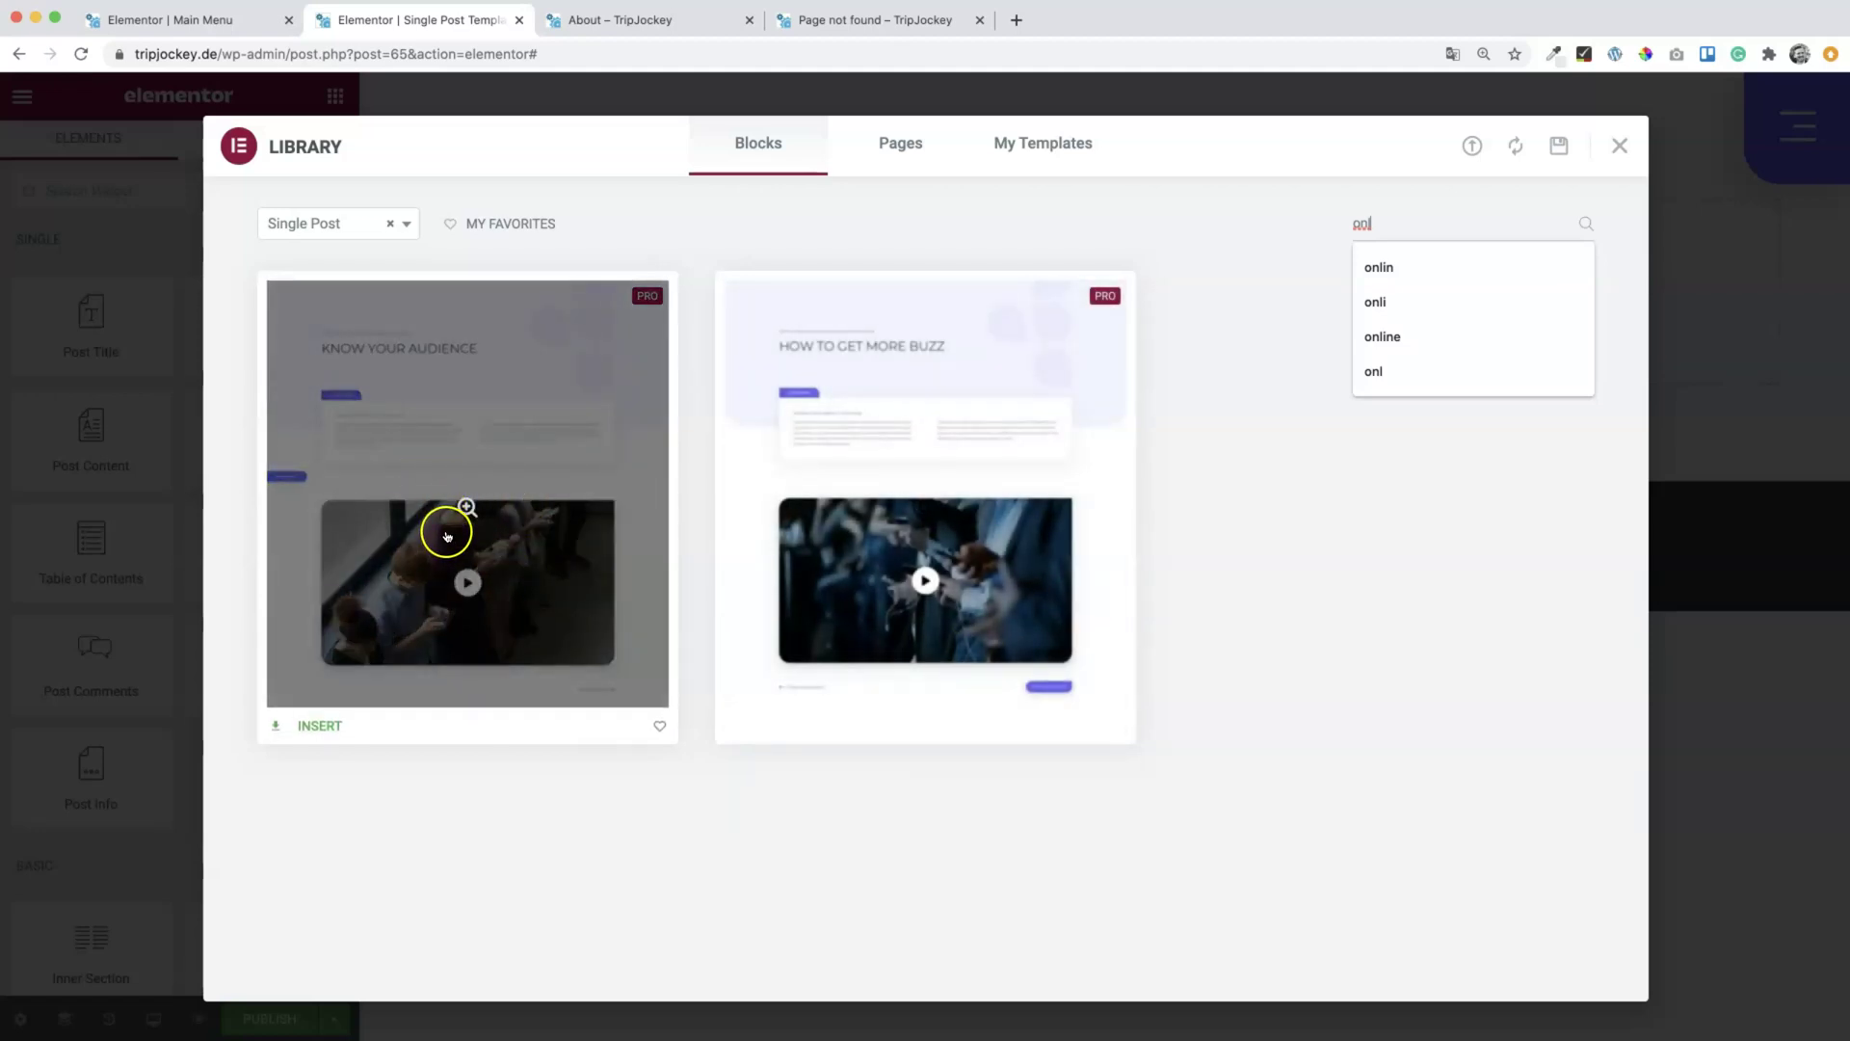
{"action": "left_click", "coordinate": [323, 727]}
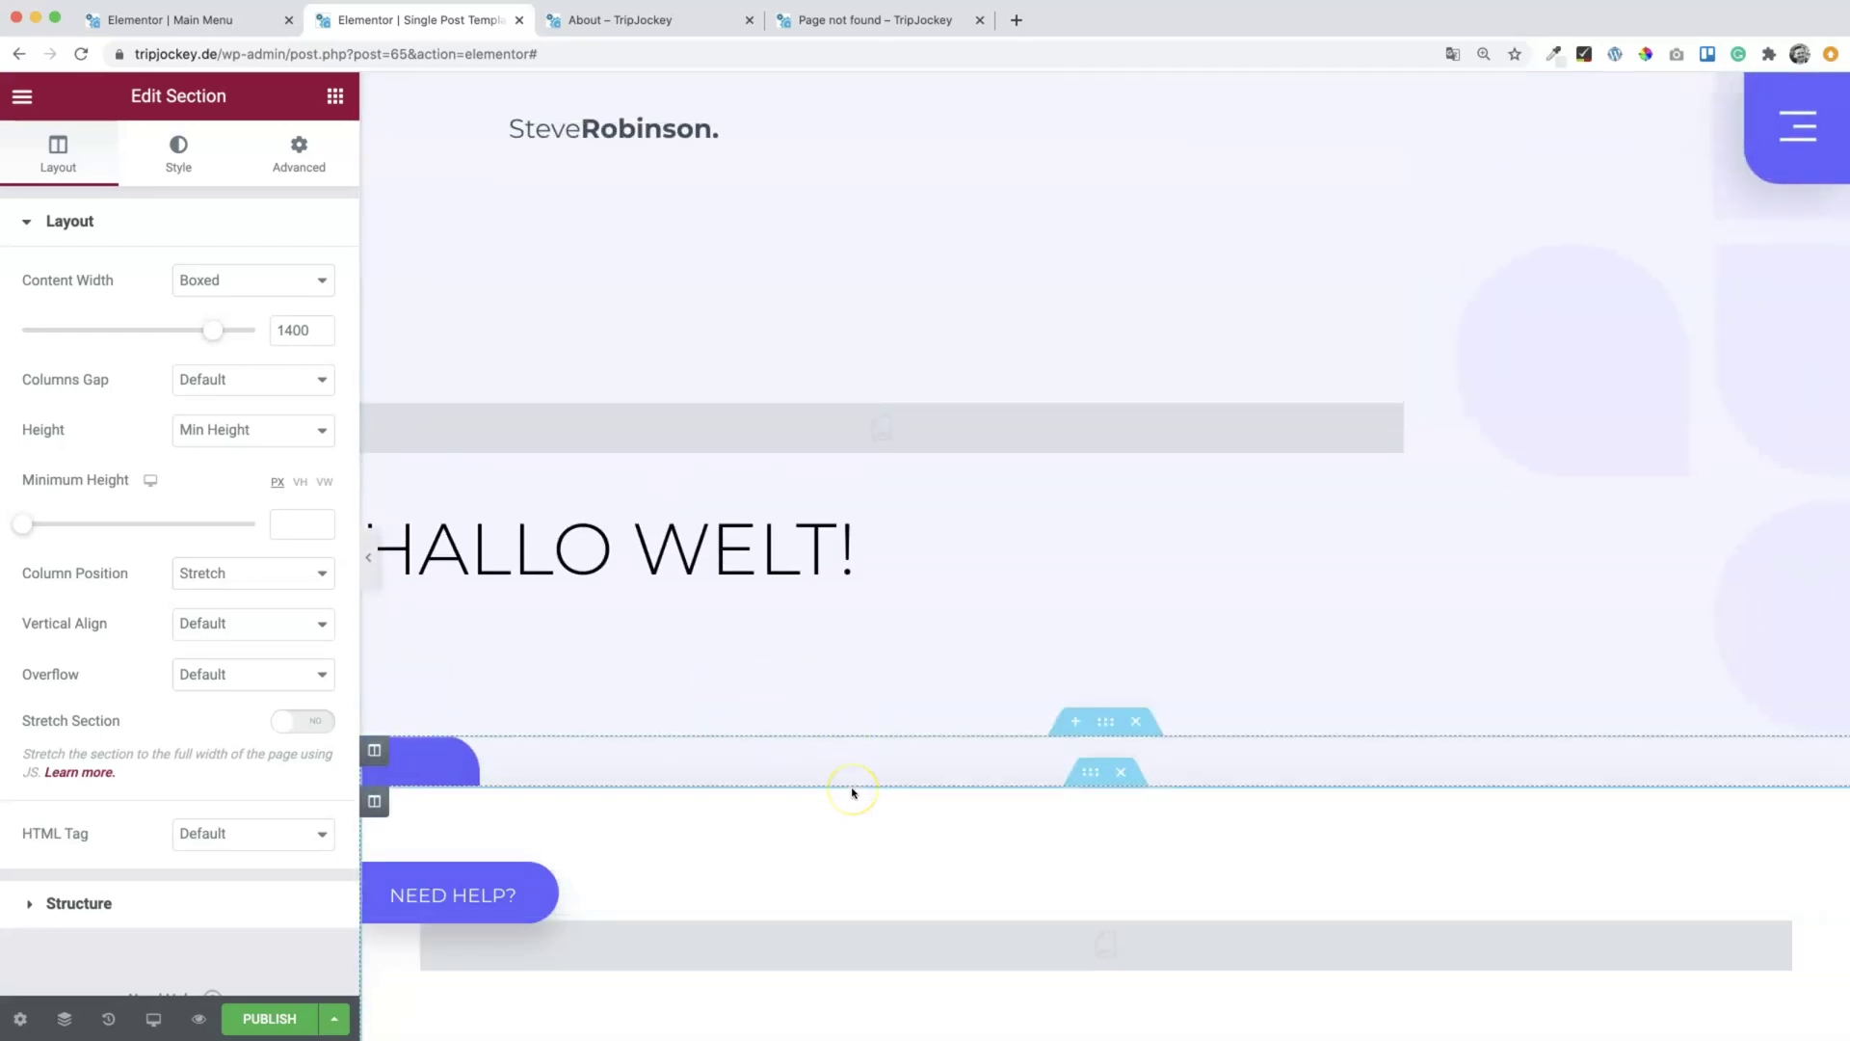
{"action": "scroll", "coordinate": [852, 792], "scroll_direction": "down", "scroll_amount": 1}
{"action": "scroll", "coordinate": [851, 792], "scroll_direction": "down", "scroll_amount": 3}
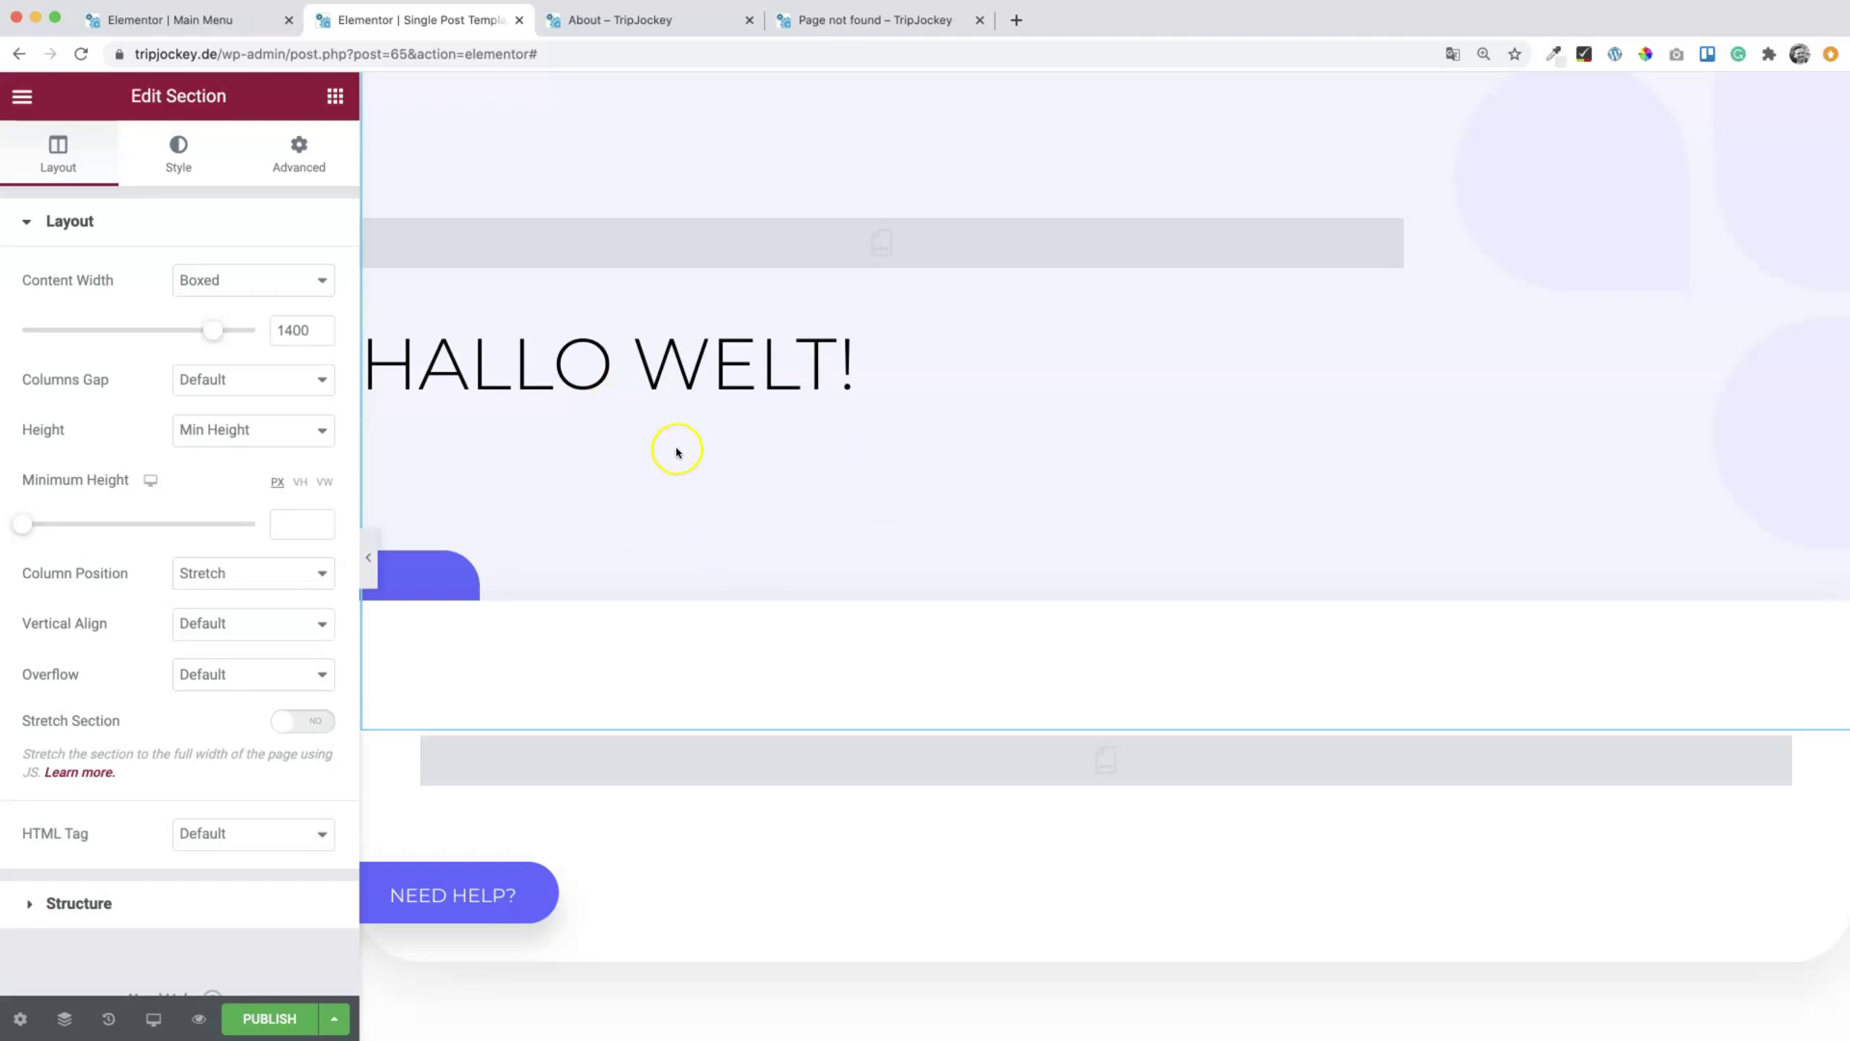
{"action": "scroll", "coordinate": [783, 670], "scroll_direction": "down", "scroll_amount": 6}
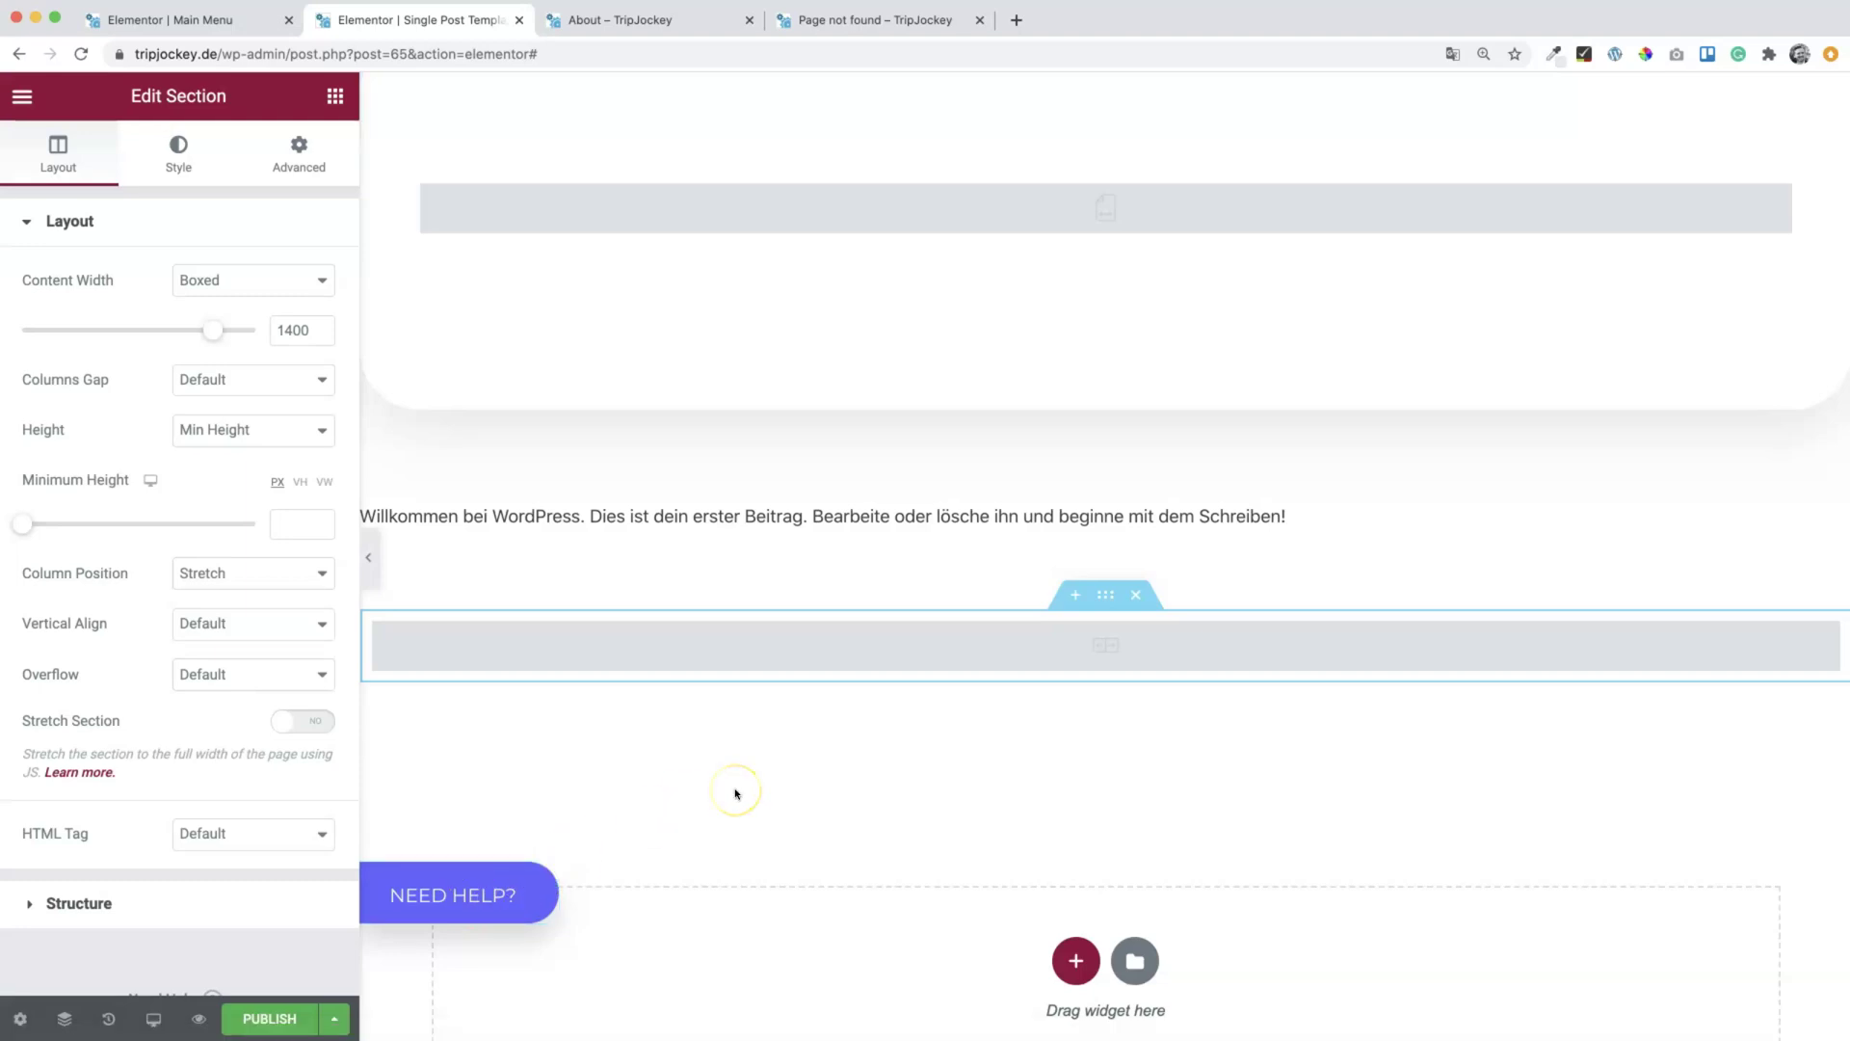
Step: Publish the template with an Include condition covering all Posts, then save and close
{"action": "left_click", "coordinate": [274, 1017]}
{"action": "left_click", "coordinate": [918, 670]}
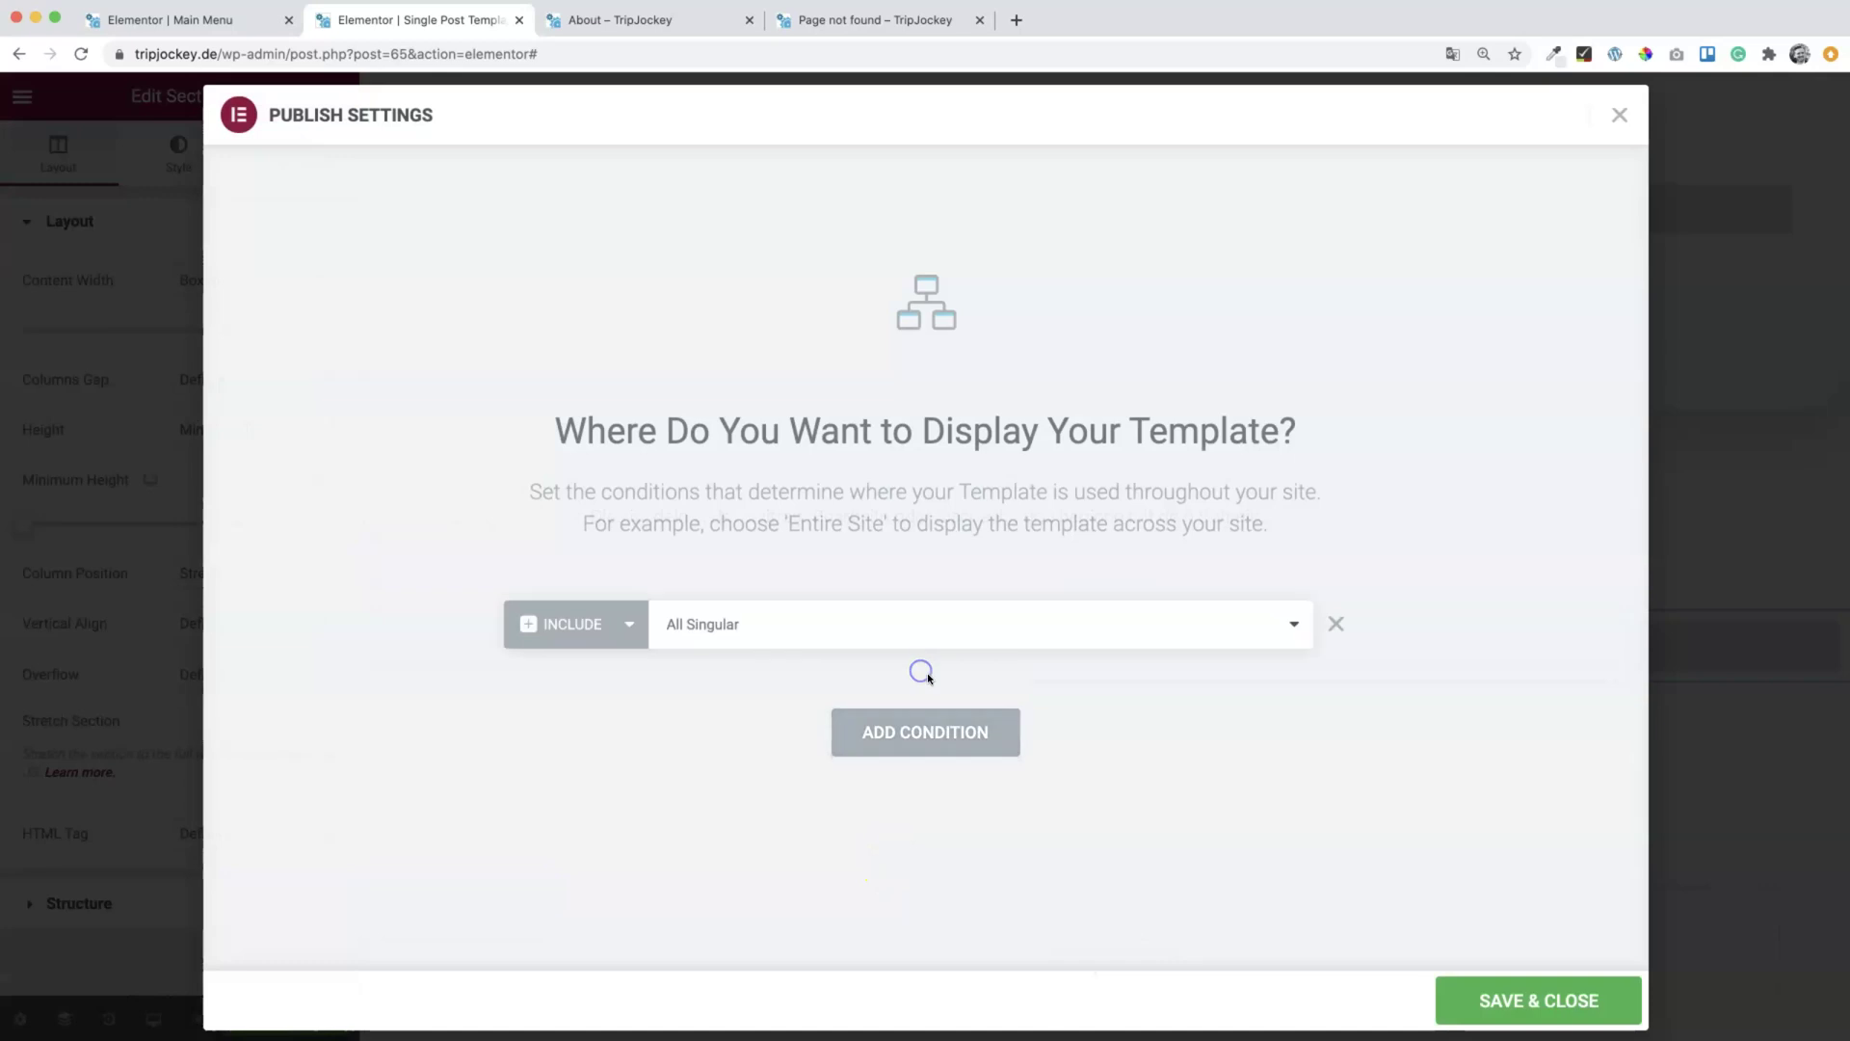
{"action": "left_click", "coordinate": [728, 626]}
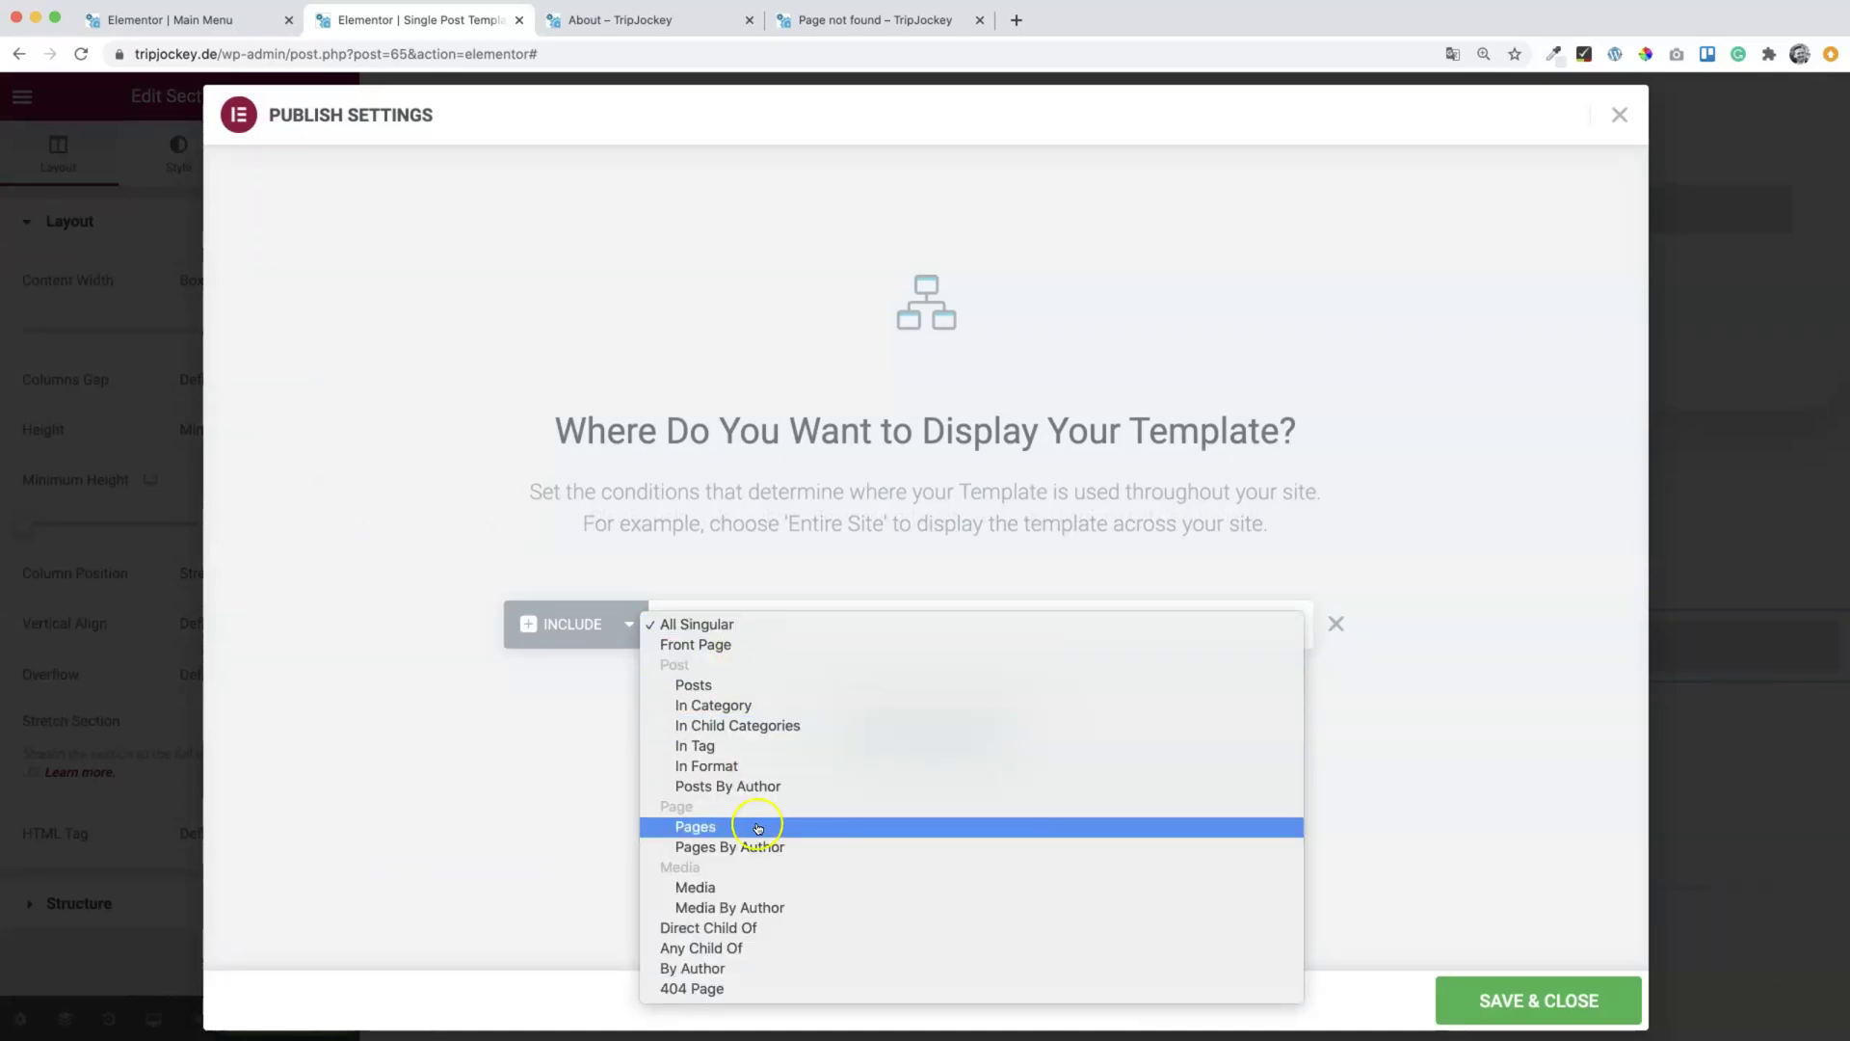
{"action": "left_click", "coordinate": [731, 632]}
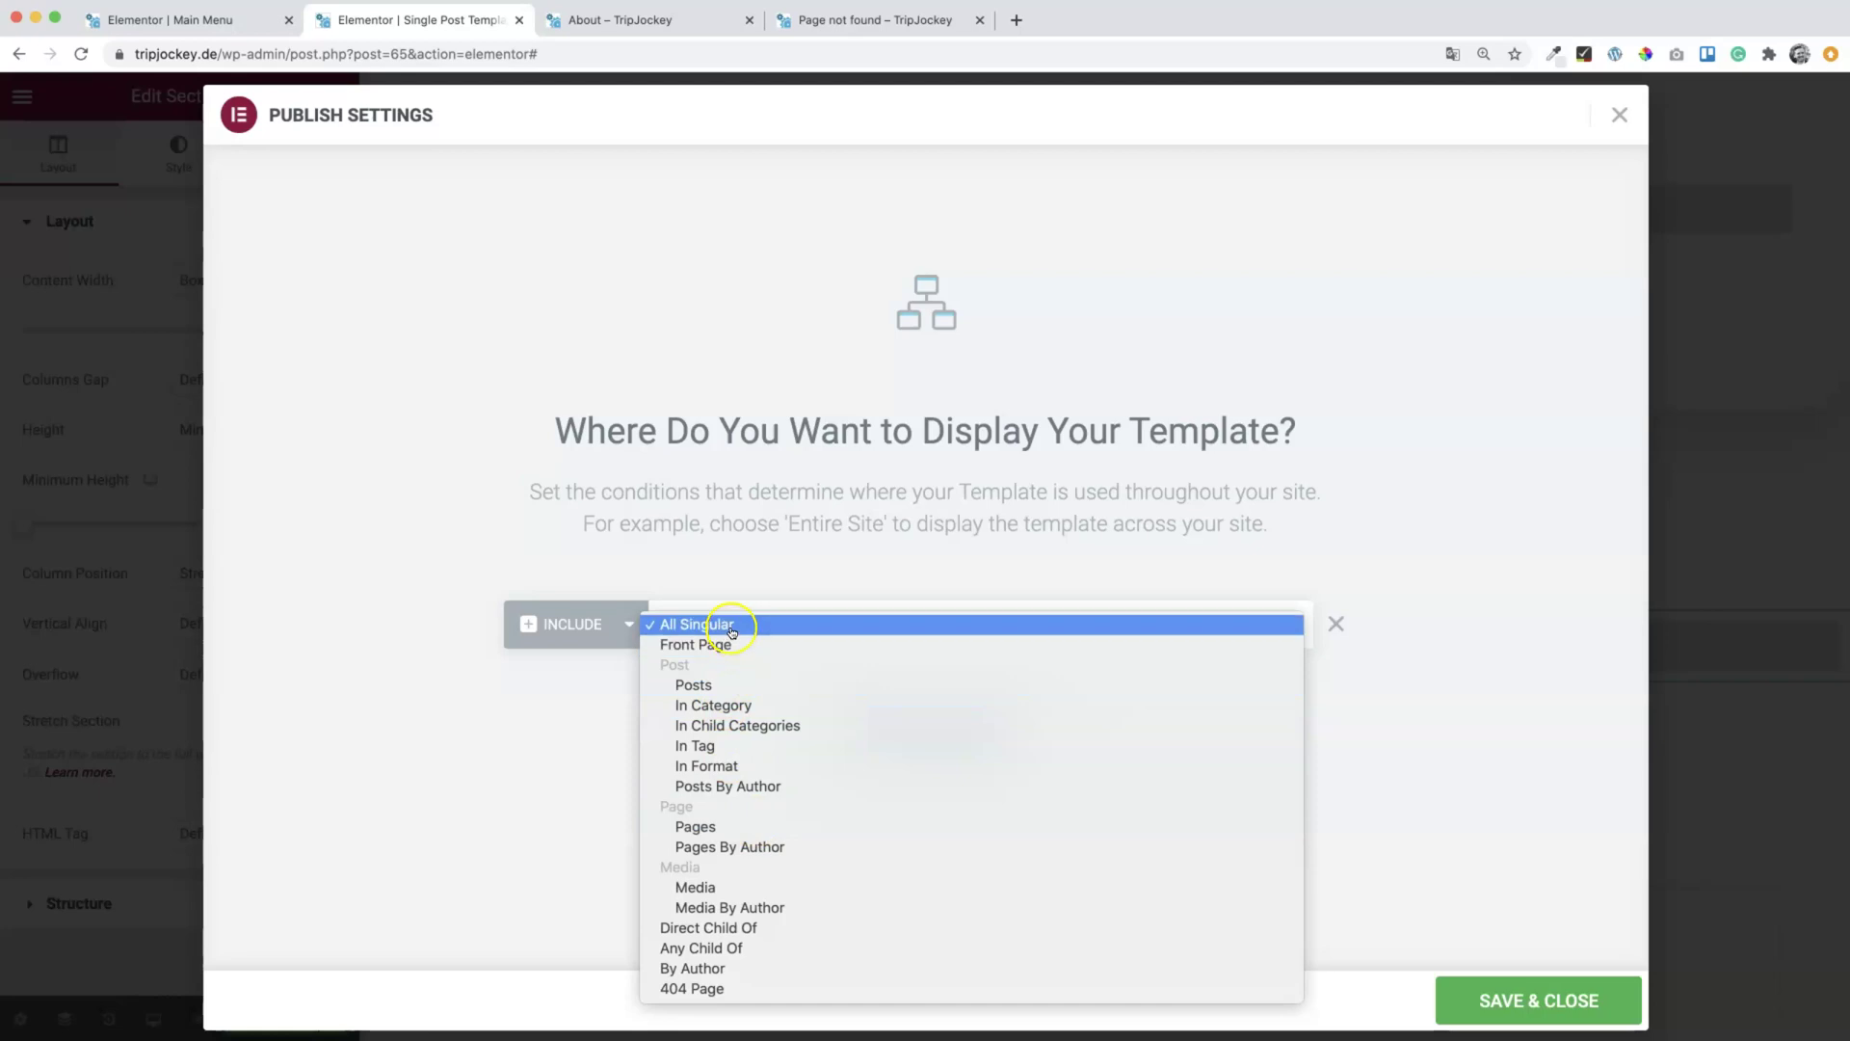
{"action": "left_click", "coordinate": [720, 685]}
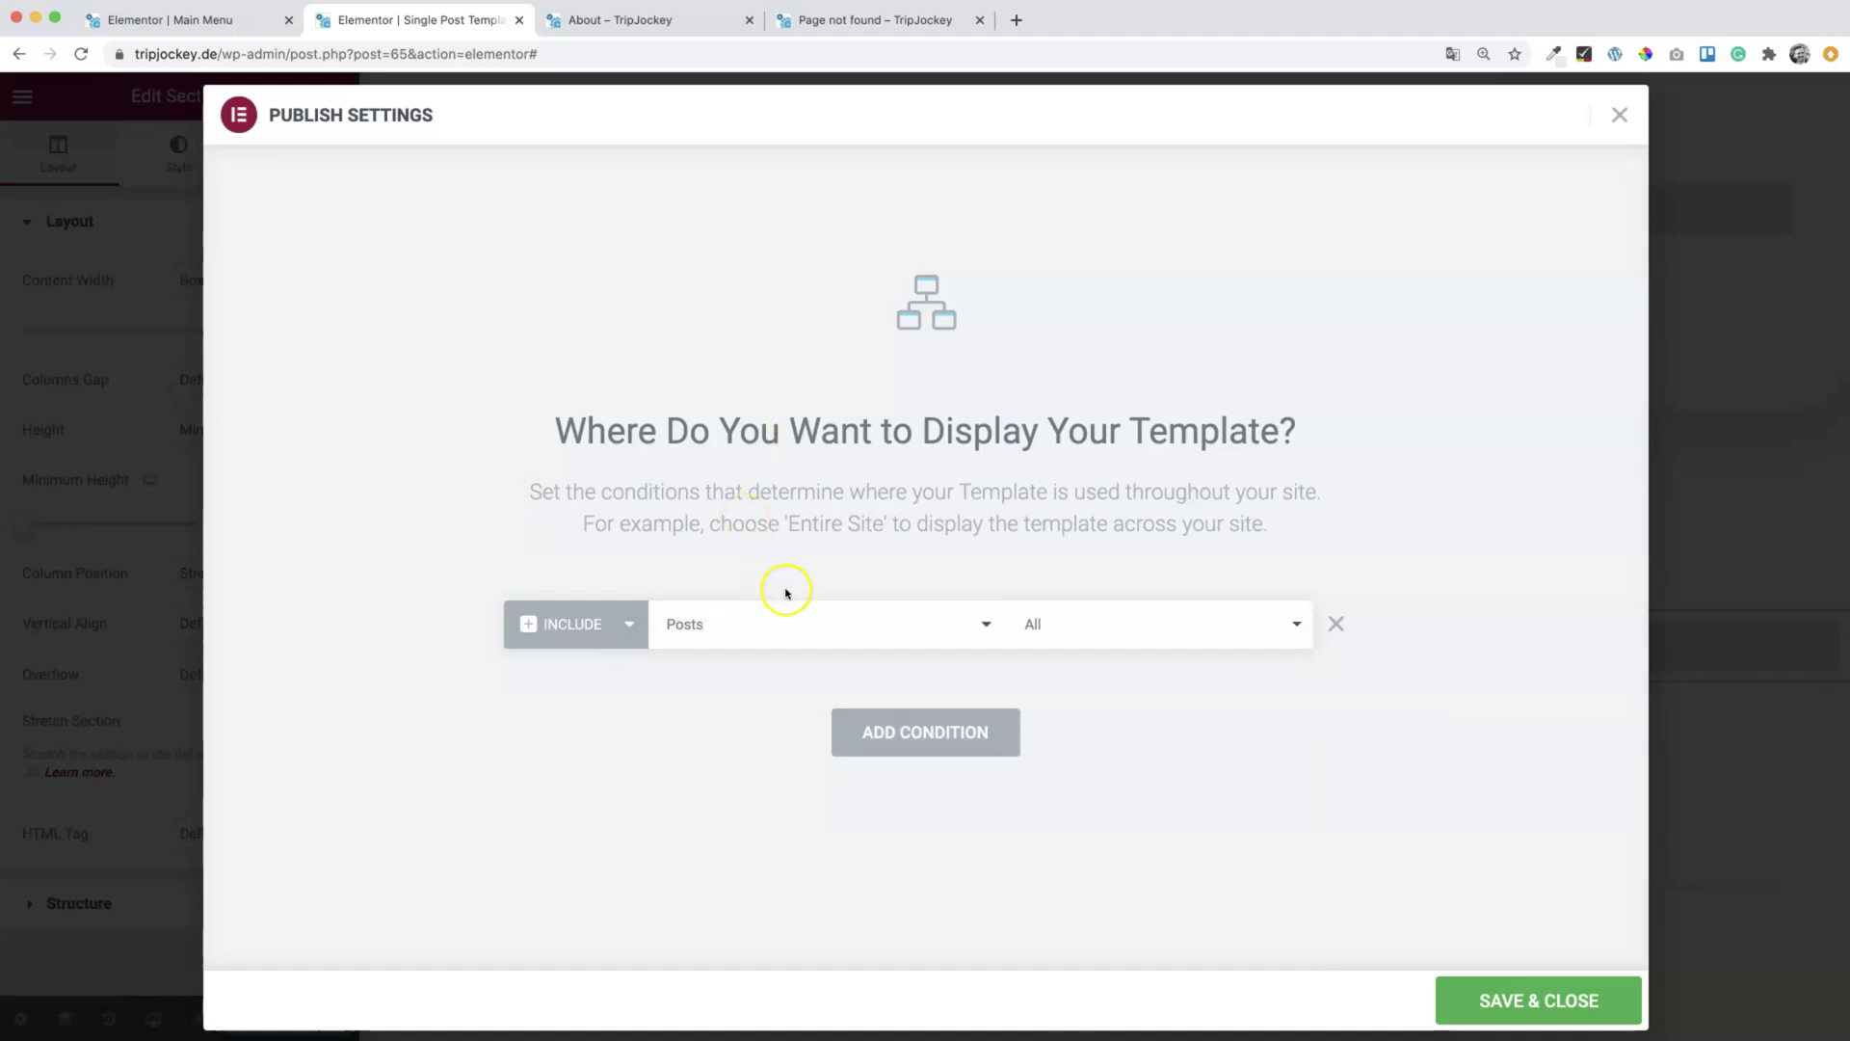
{"action": "left_click", "coordinate": [1532, 997]}
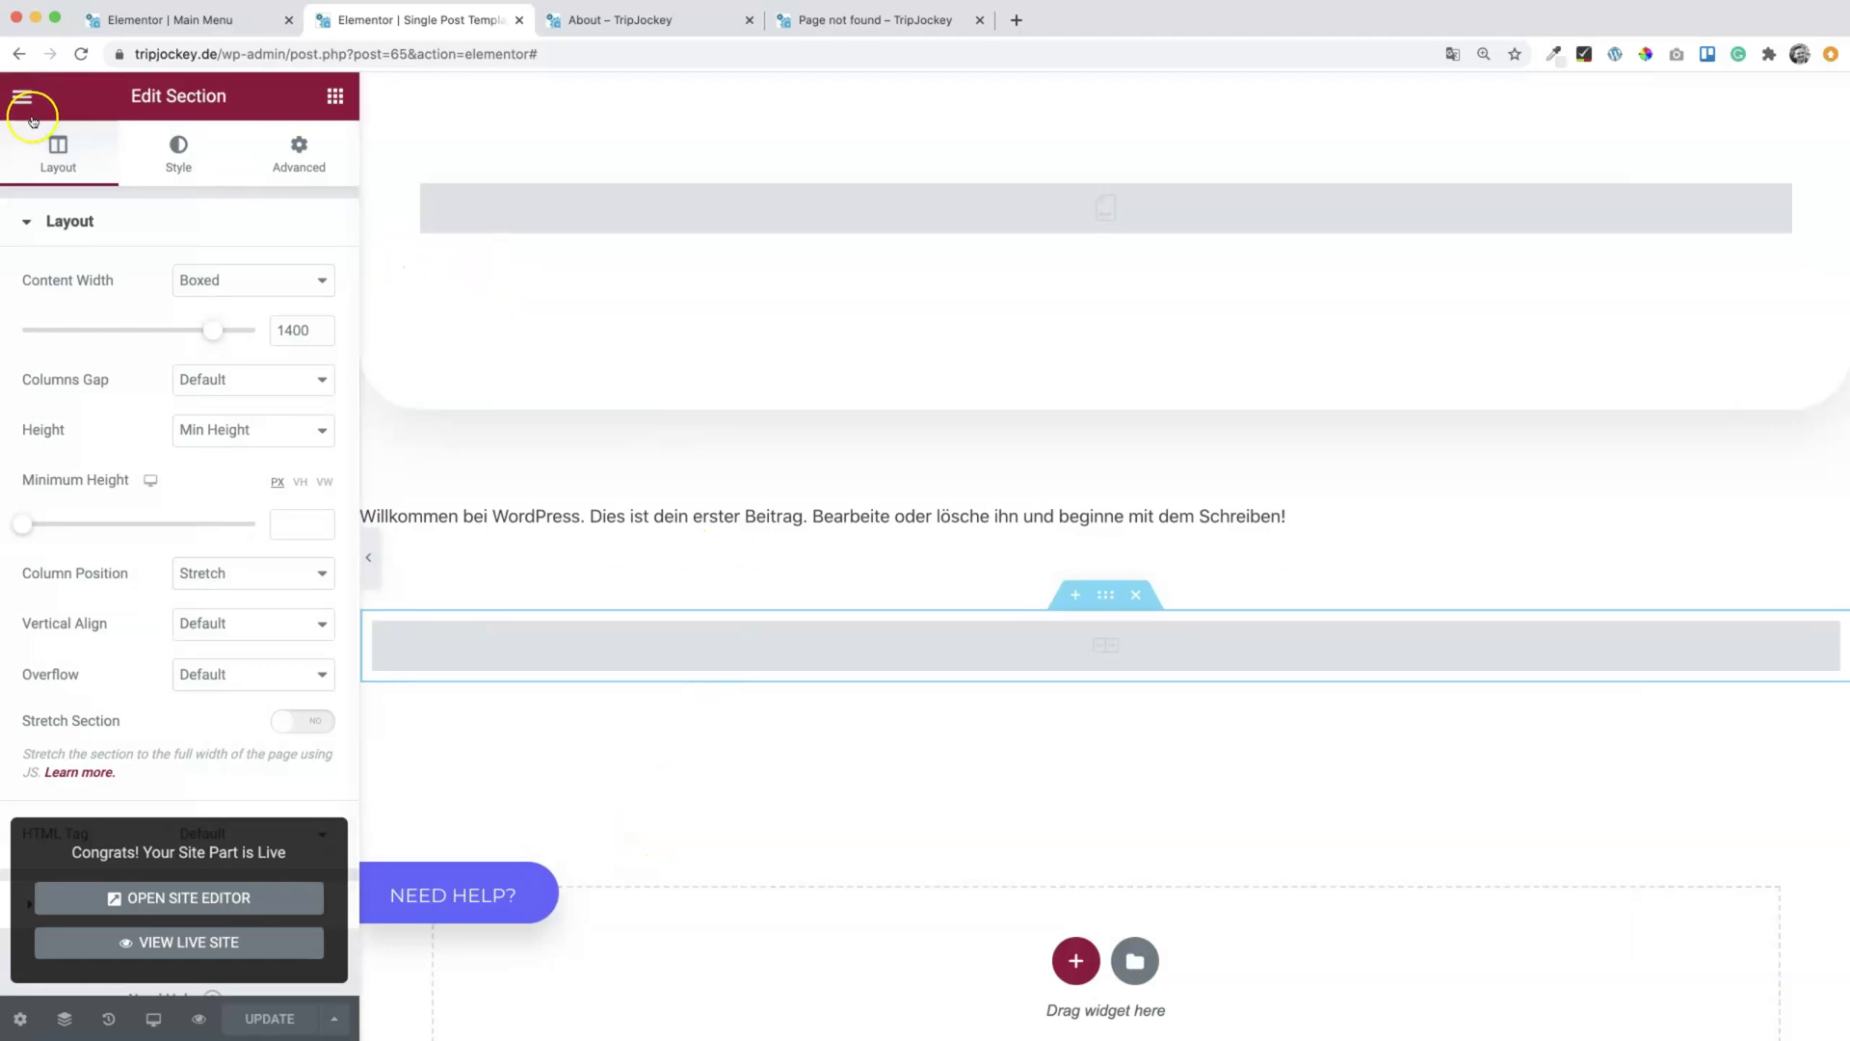
Step: Preview the template live, scrolling past HALLO WELT! and selecting the Willkommen welcome paragraph
{"action": "left_click", "coordinate": [23, 98]}
{"action": "left_click", "coordinate": [310, 499]}
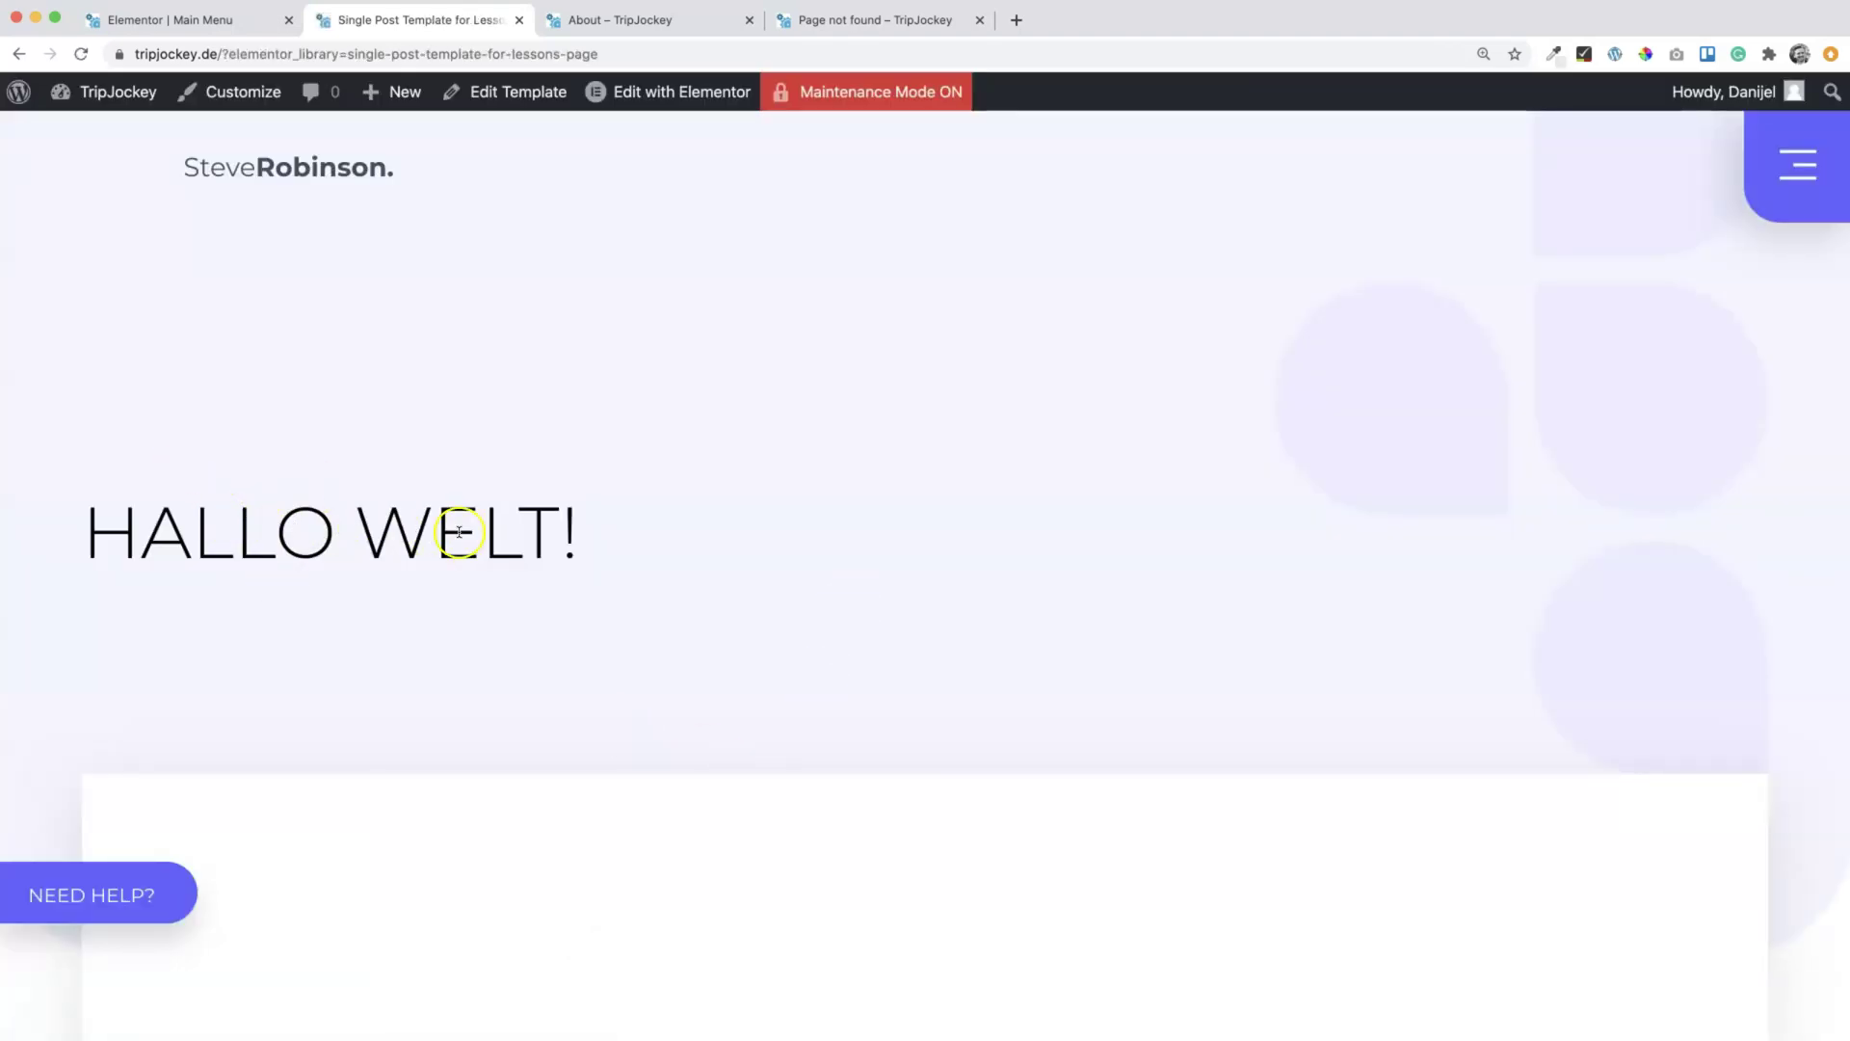
{"action": "scroll", "coordinate": [609, 622], "scroll_direction": "down", "scroll_amount": 5}
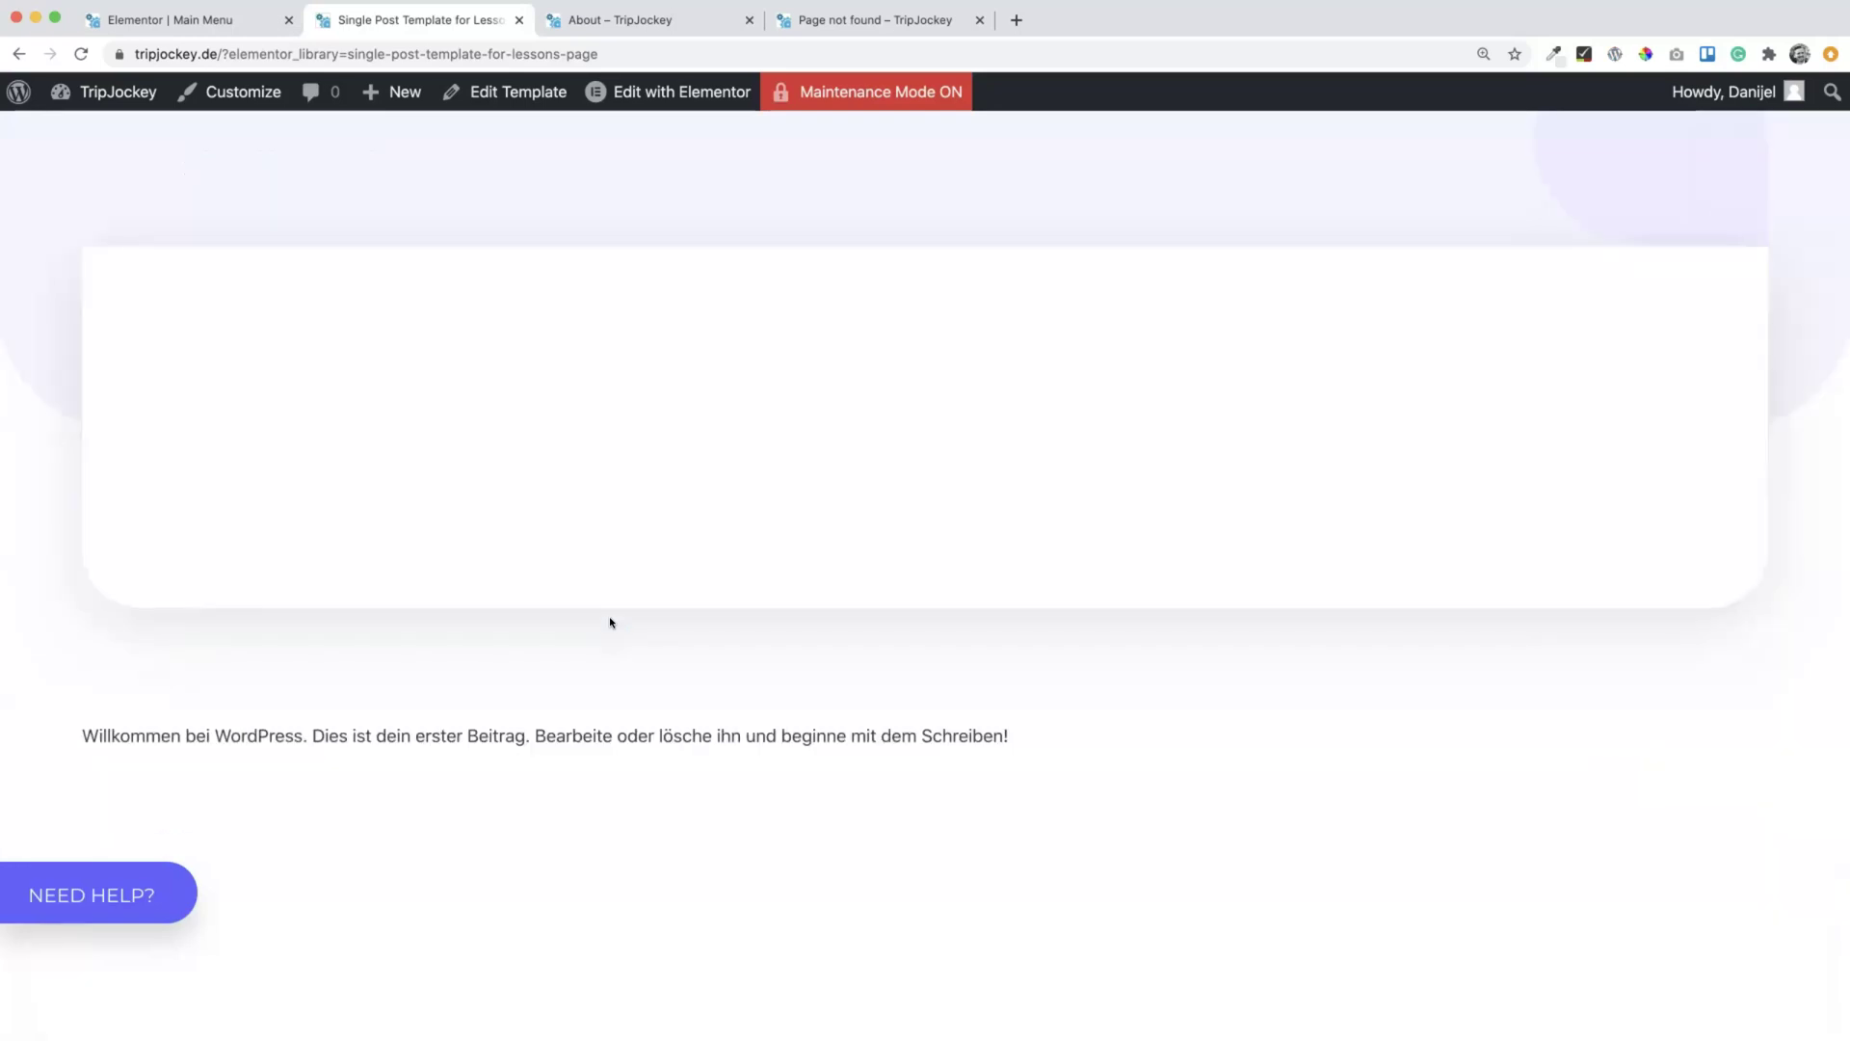
{"action": "scroll", "coordinate": [609, 622], "scroll_direction": "down", "scroll_amount": 1}
{"action": "scroll", "coordinate": [609, 622], "scroll_direction": "up", "scroll_amount": 2}
{"action": "scroll", "coordinate": [609, 623], "scroll_direction": "up", "scroll_amount": 2}
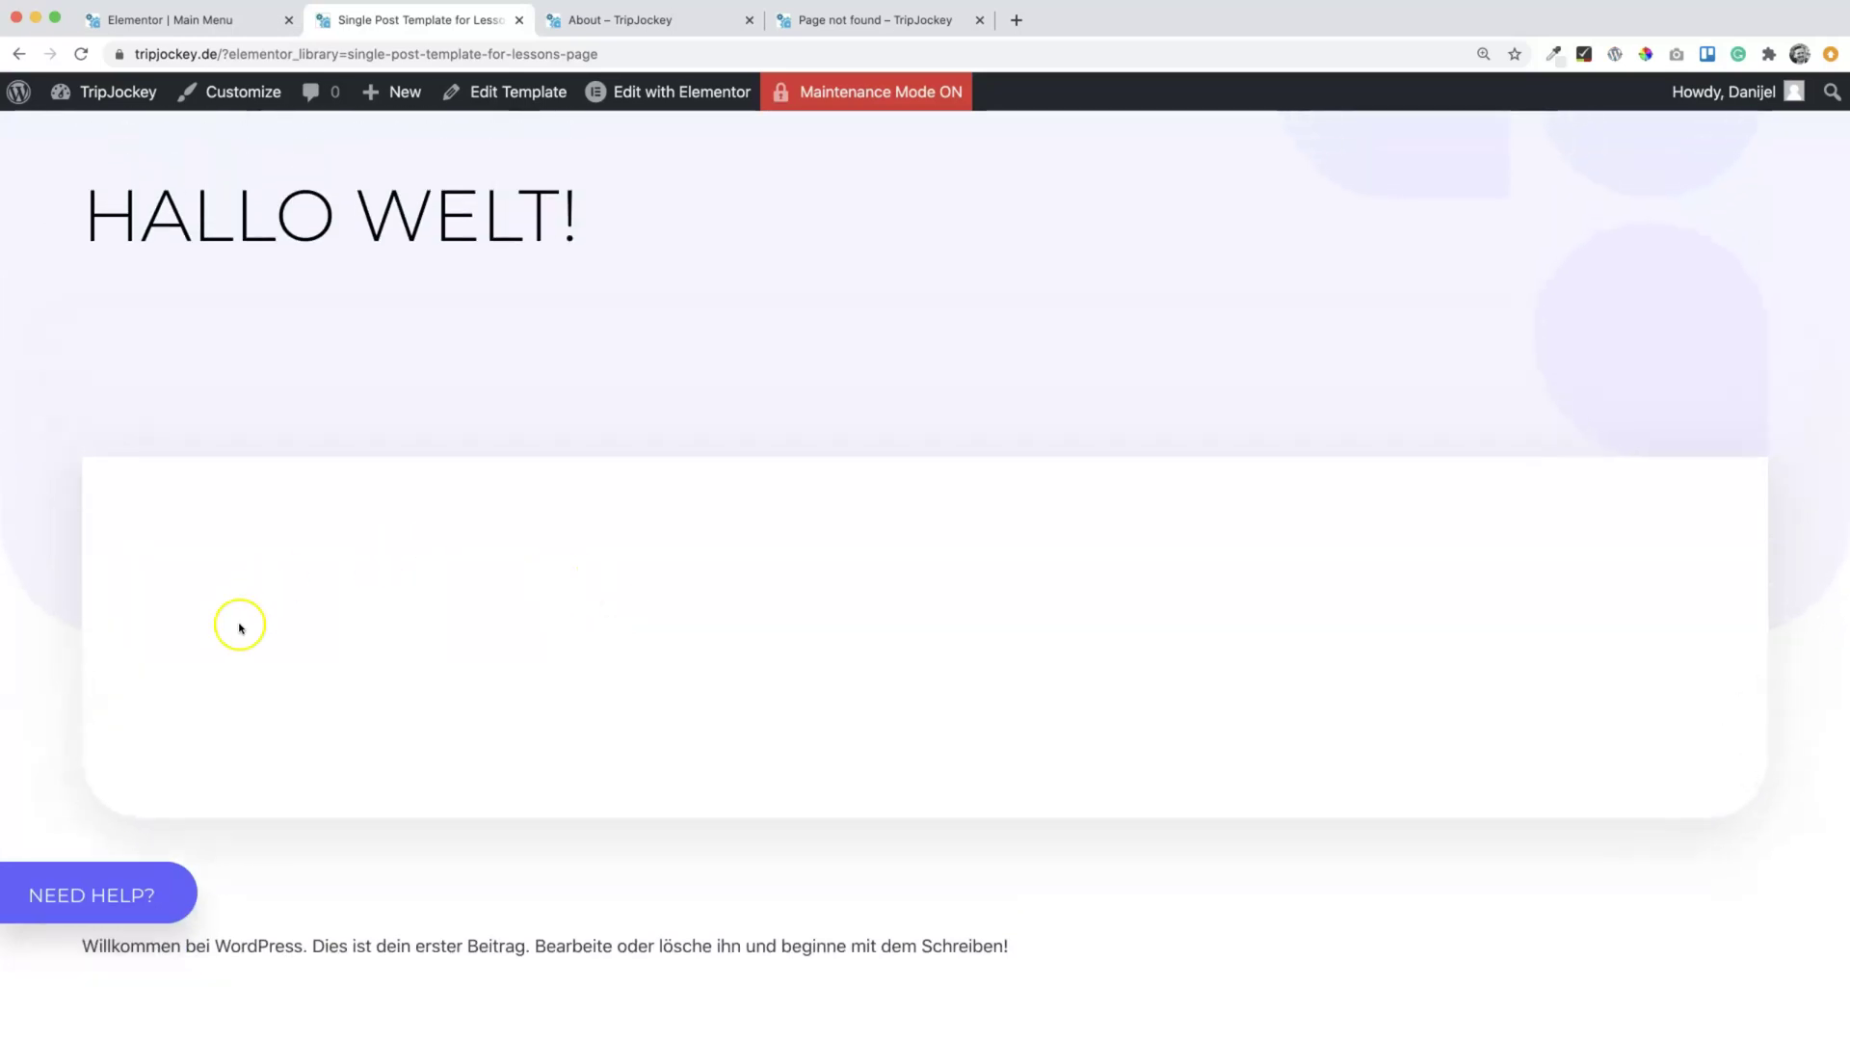
{"action": "scroll", "coordinate": [536, 753], "scroll_direction": "down", "scroll_amount": 3}
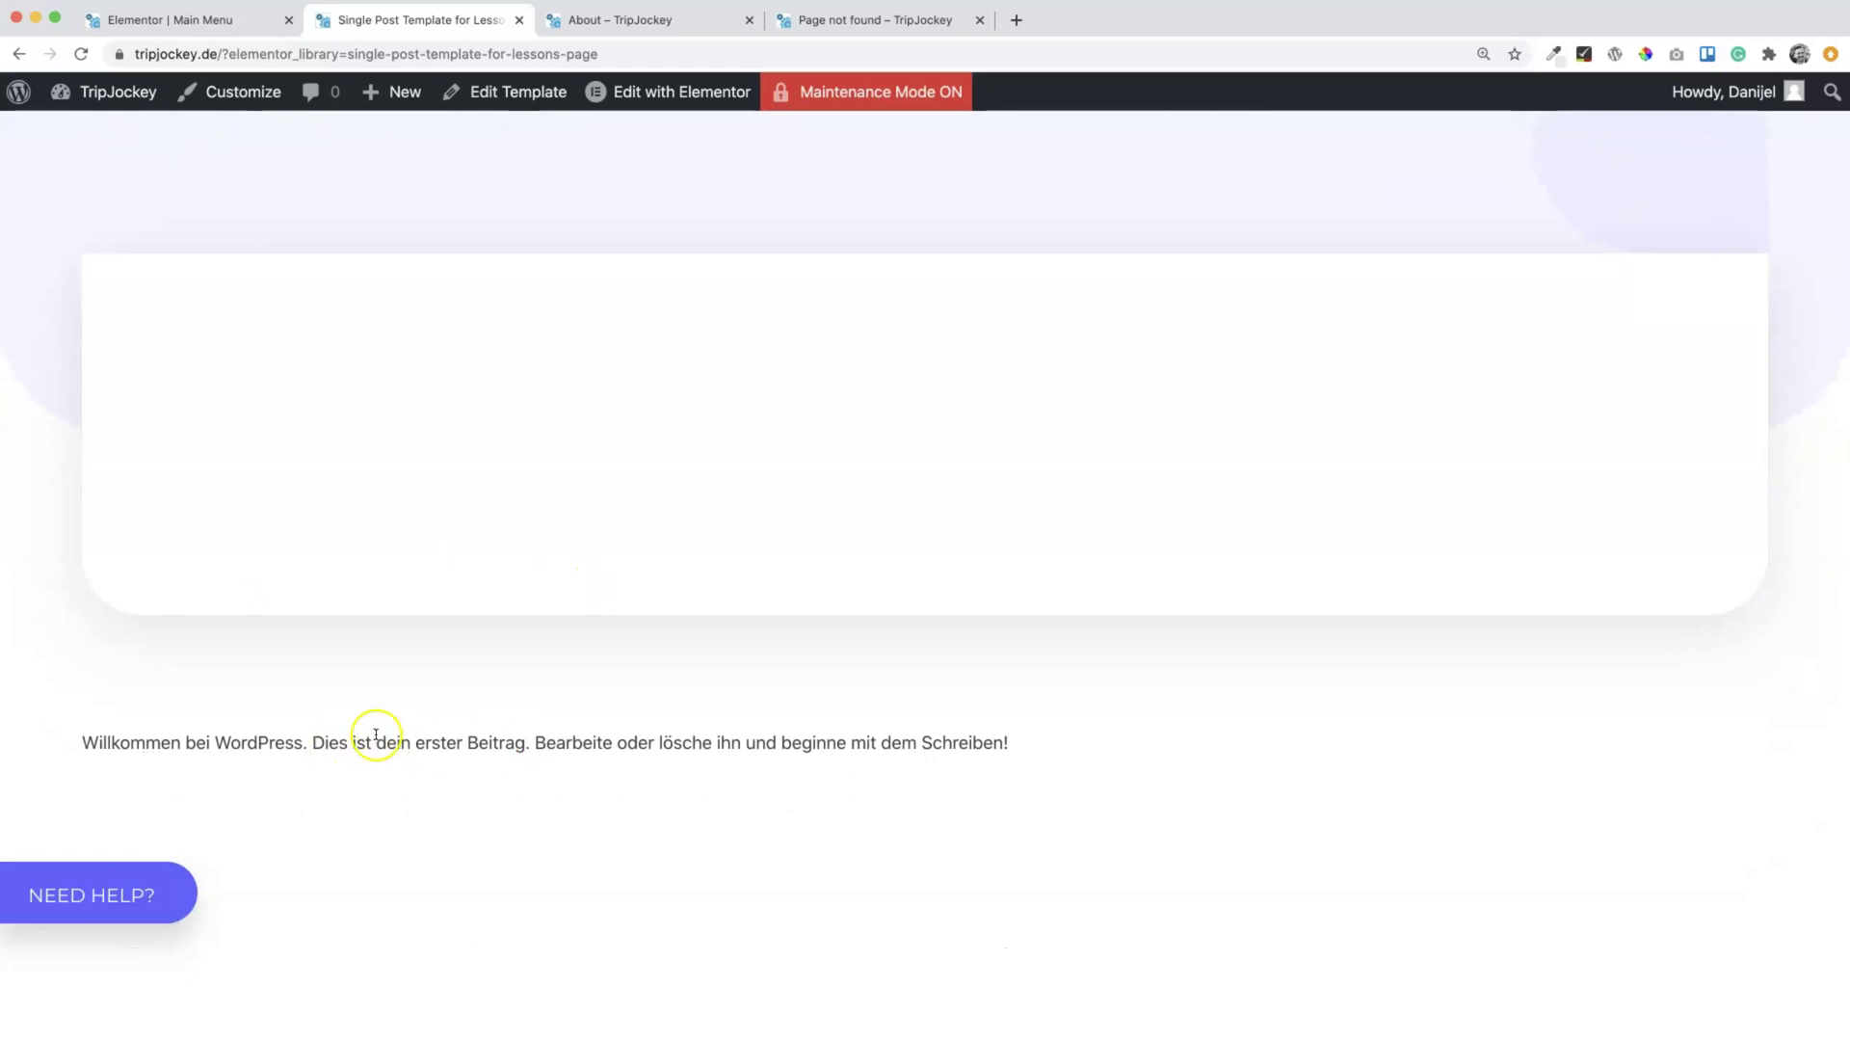
{"action": "double_click", "coordinate": [96, 742]}
{"action": "left_click_drag", "start_coordinate": [220, 742], "coordinate": [1042, 744]}
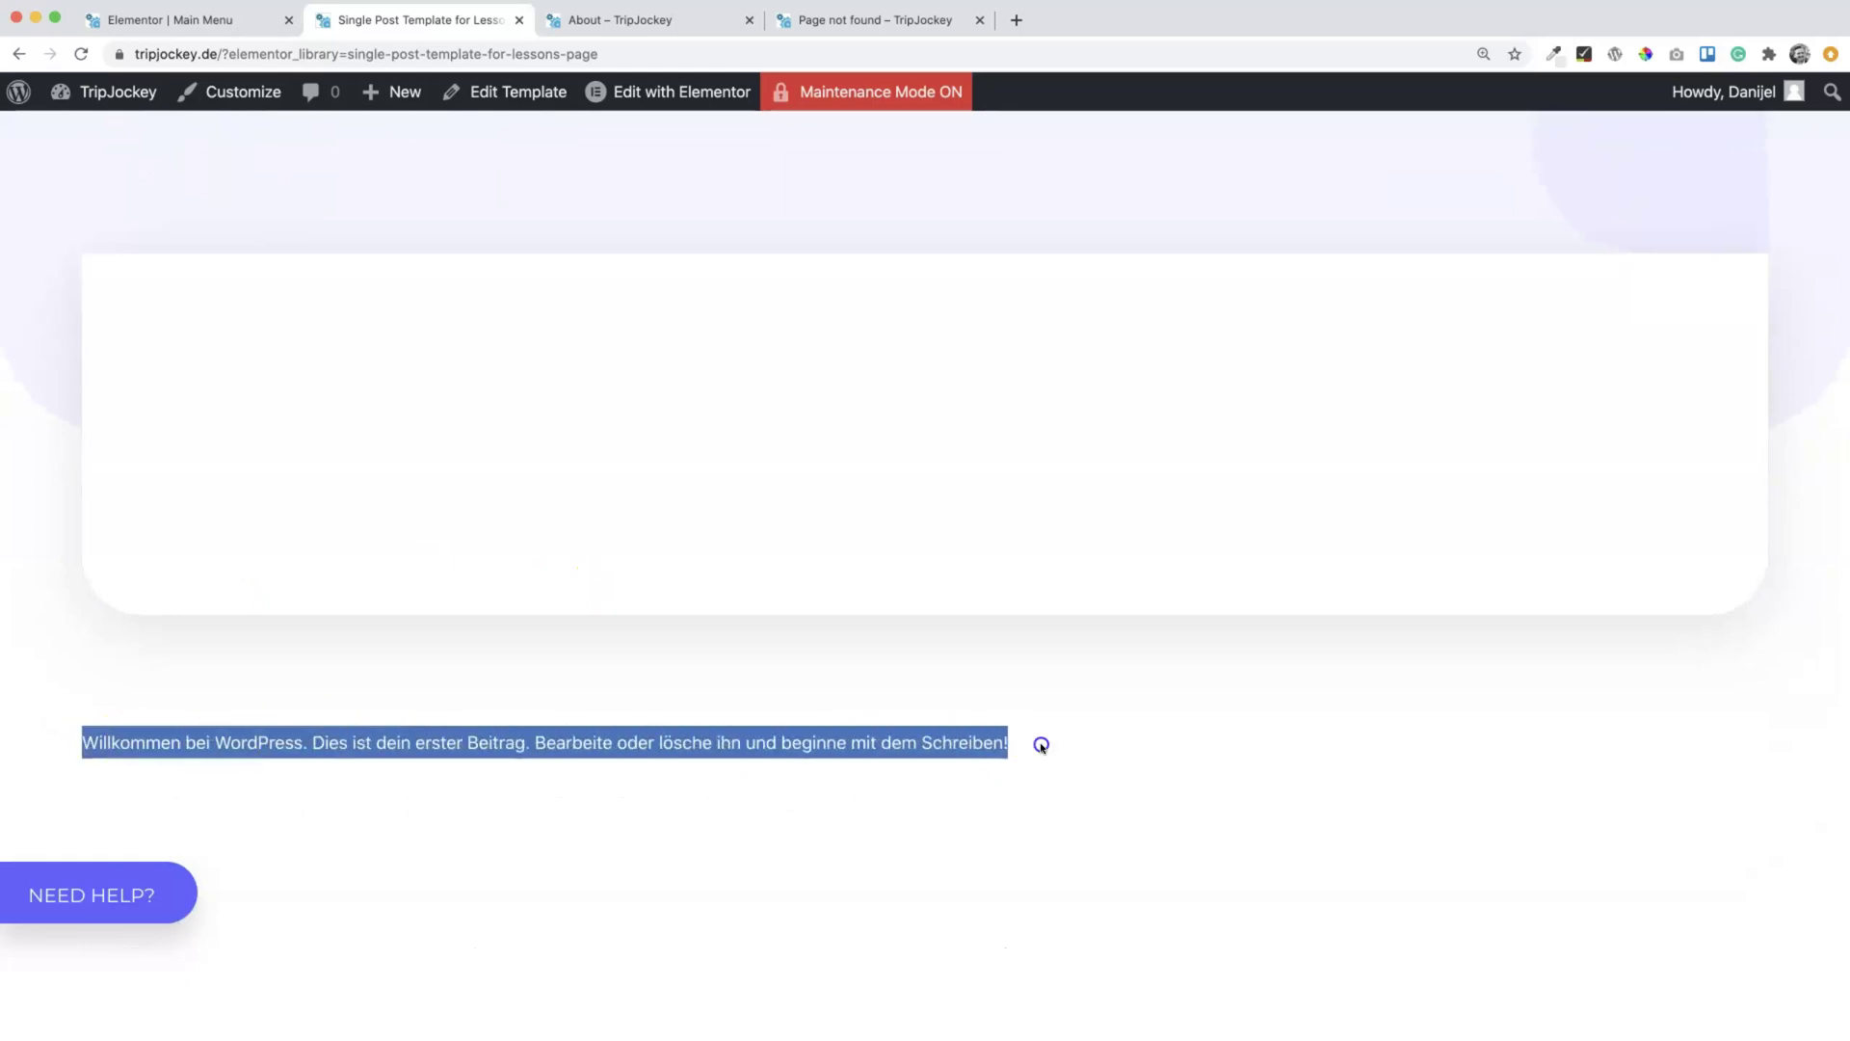
{"action": "scroll", "coordinate": [722, 743], "scroll_direction": "up", "scroll_amount": 5}
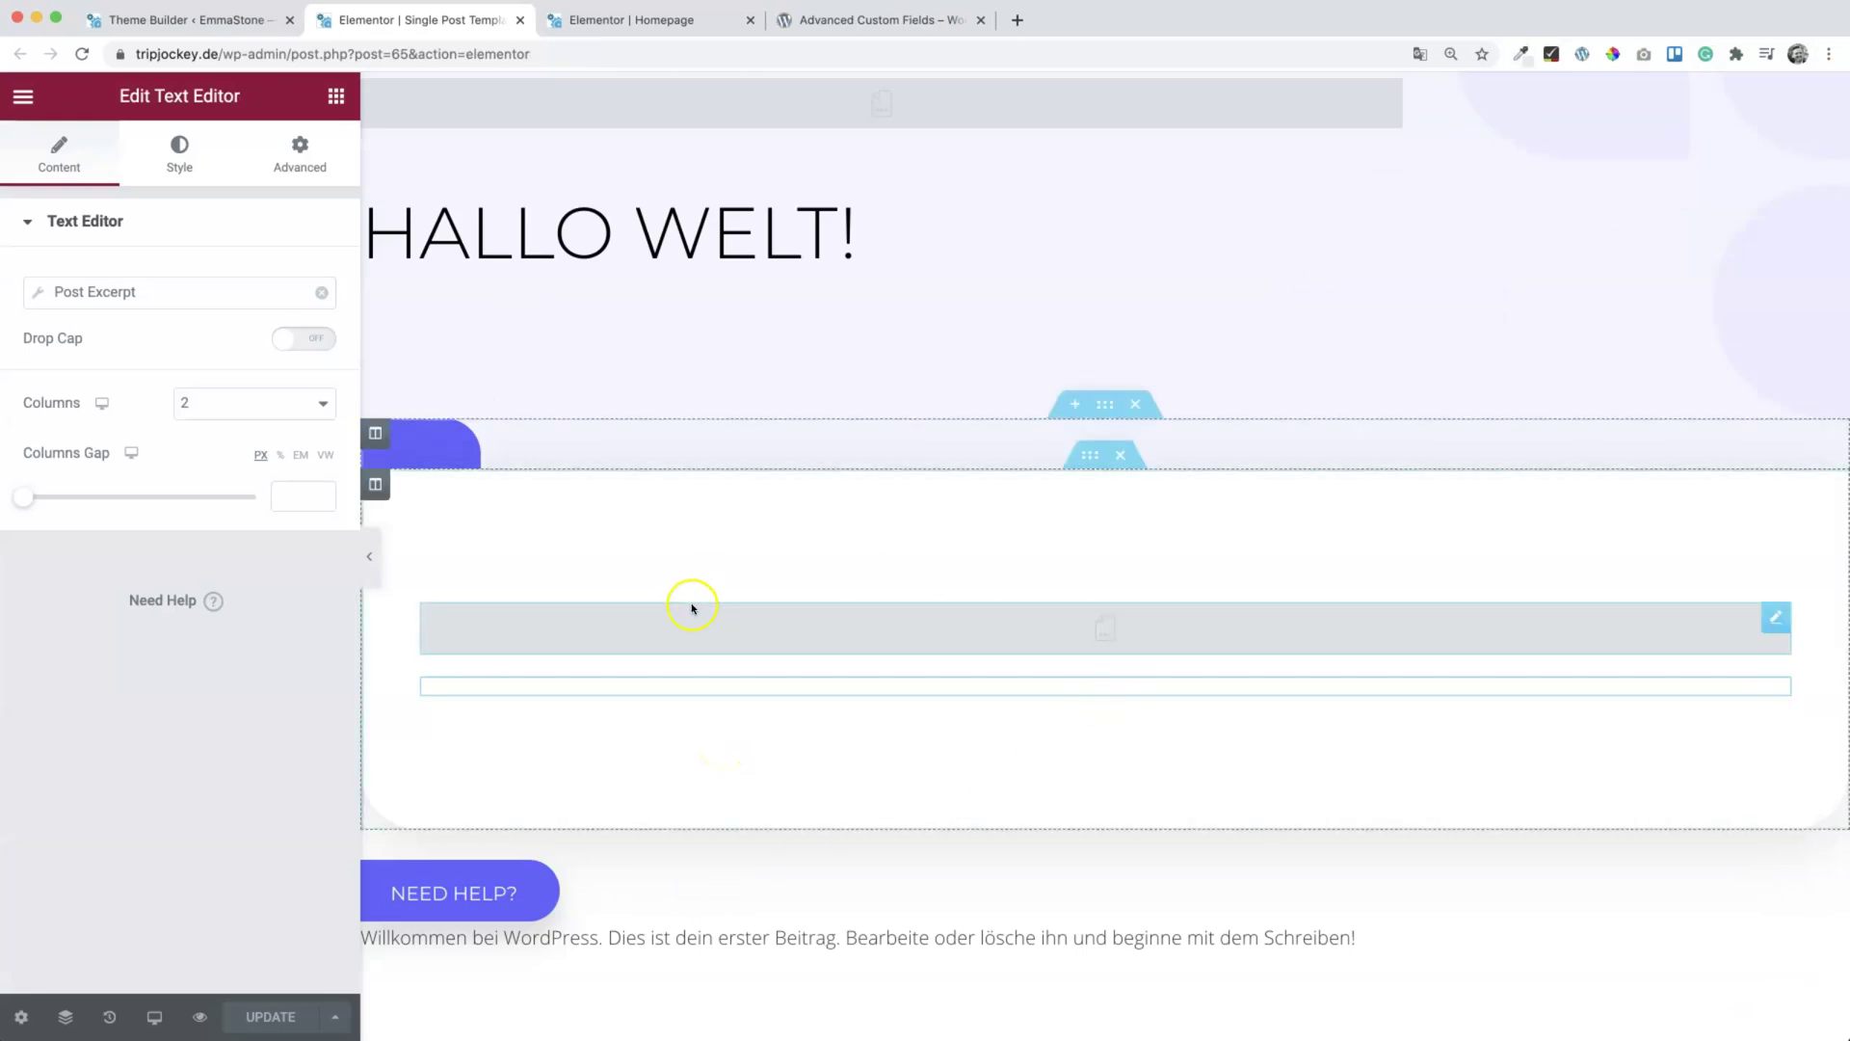
{"action": "scroll", "coordinate": [692, 608], "scroll_direction": "up", "scroll_amount": 1}
{"action": "scroll", "coordinate": [691, 608], "scroll_direction": "down", "scroll_amount": 3}
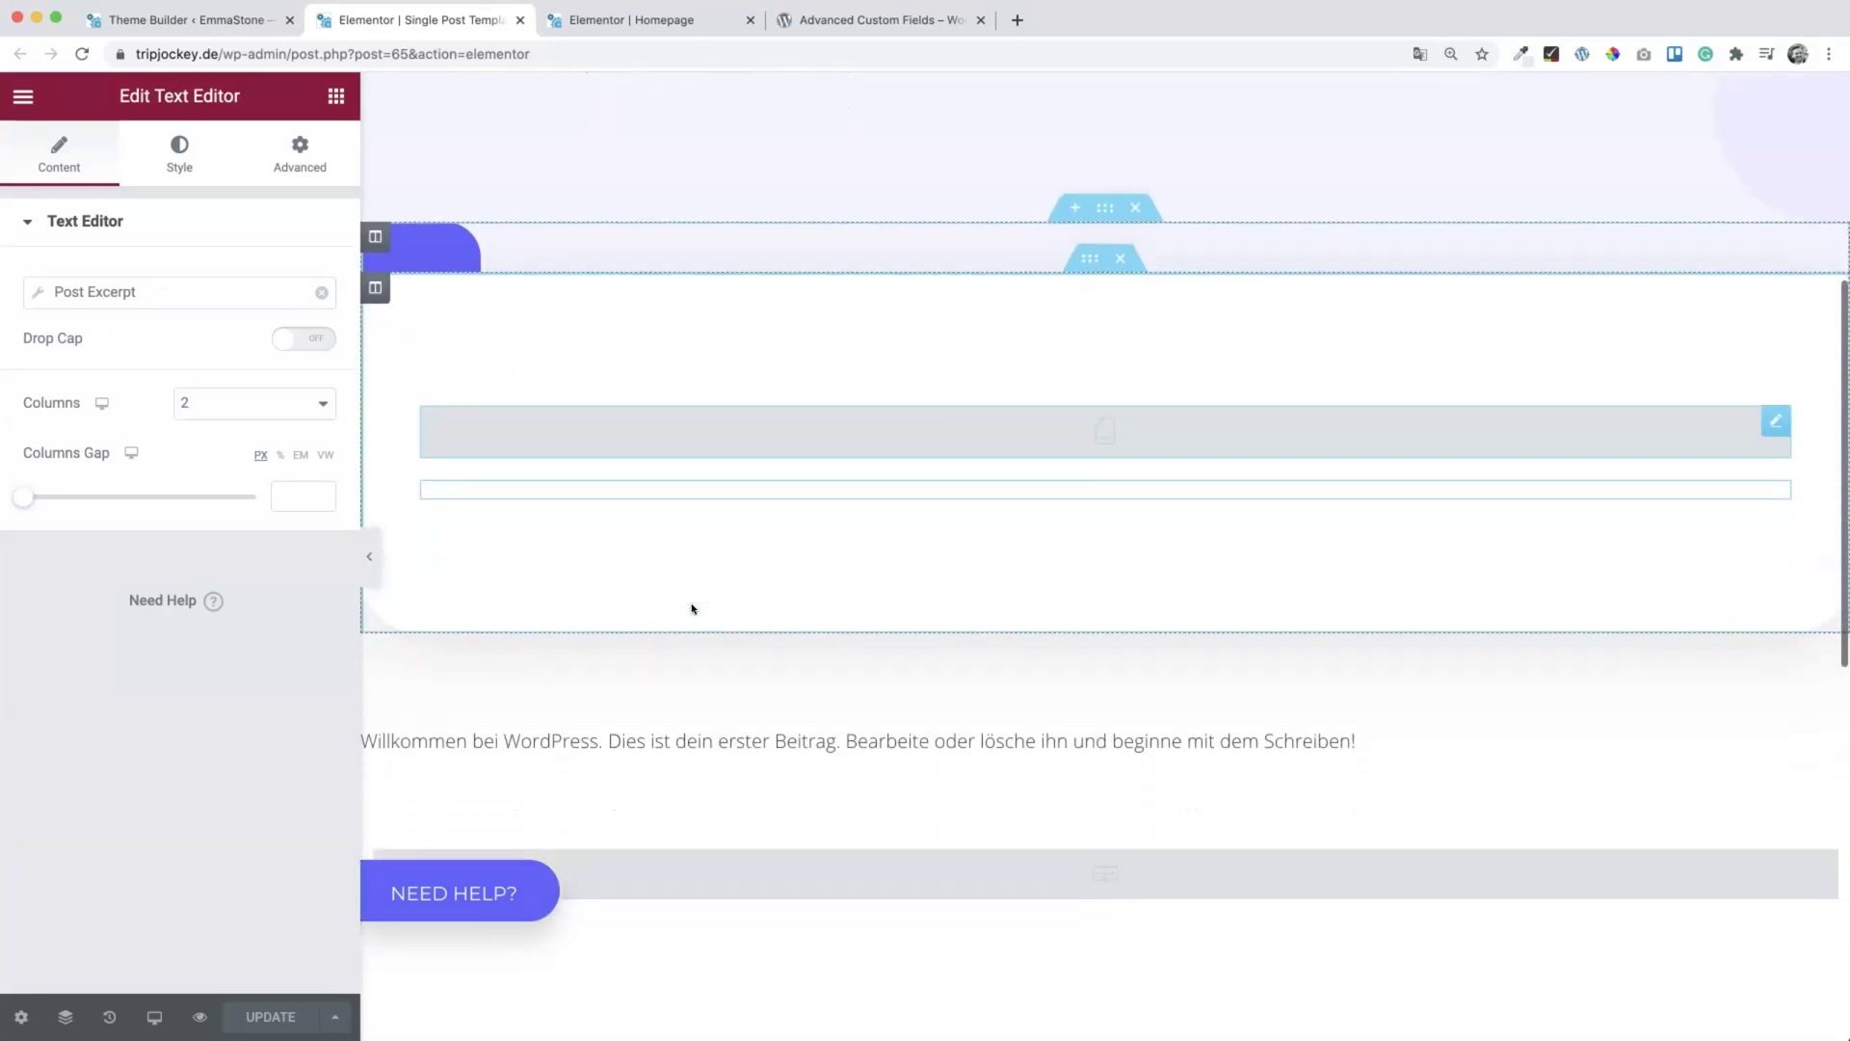
{"action": "scroll", "coordinate": [691, 608], "scroll_direction": "down", "scroll_amount": 6}
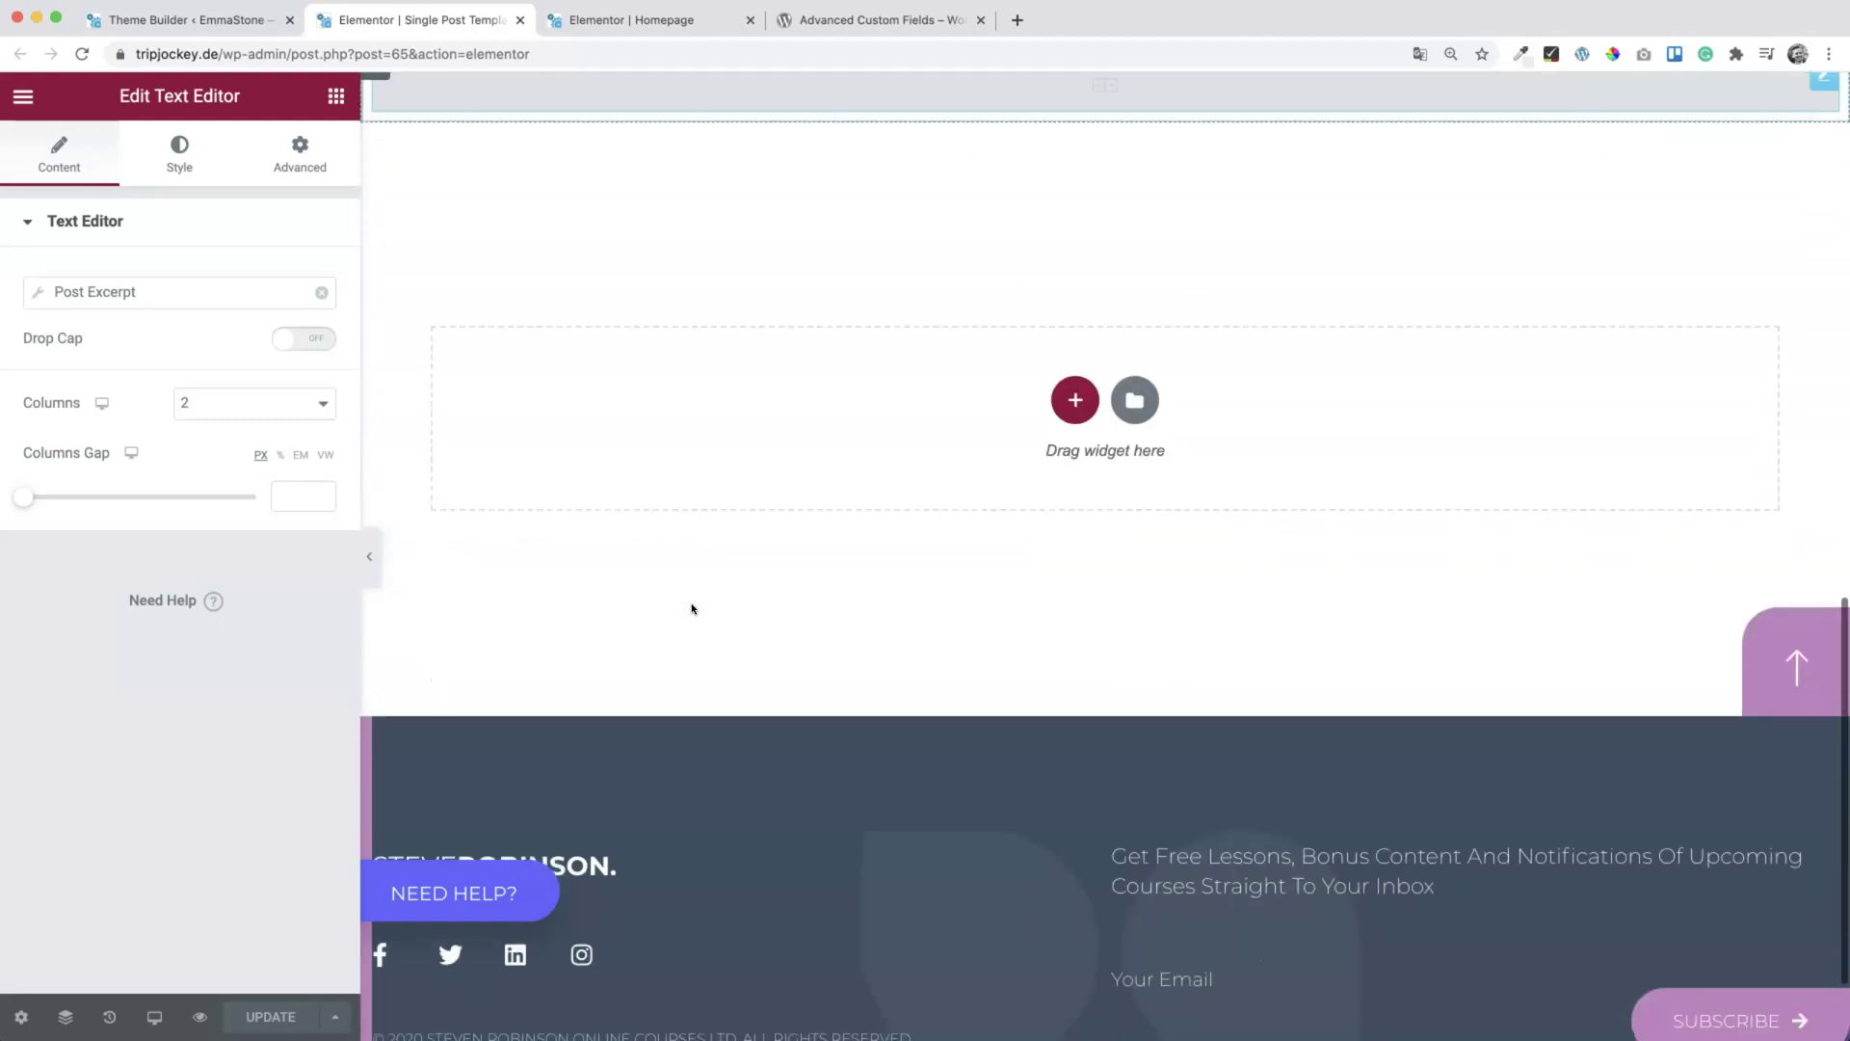
{"action": "scroll", "coordinate": [693, 607], "scroll_direction": "up", "scroll_amount": 10}
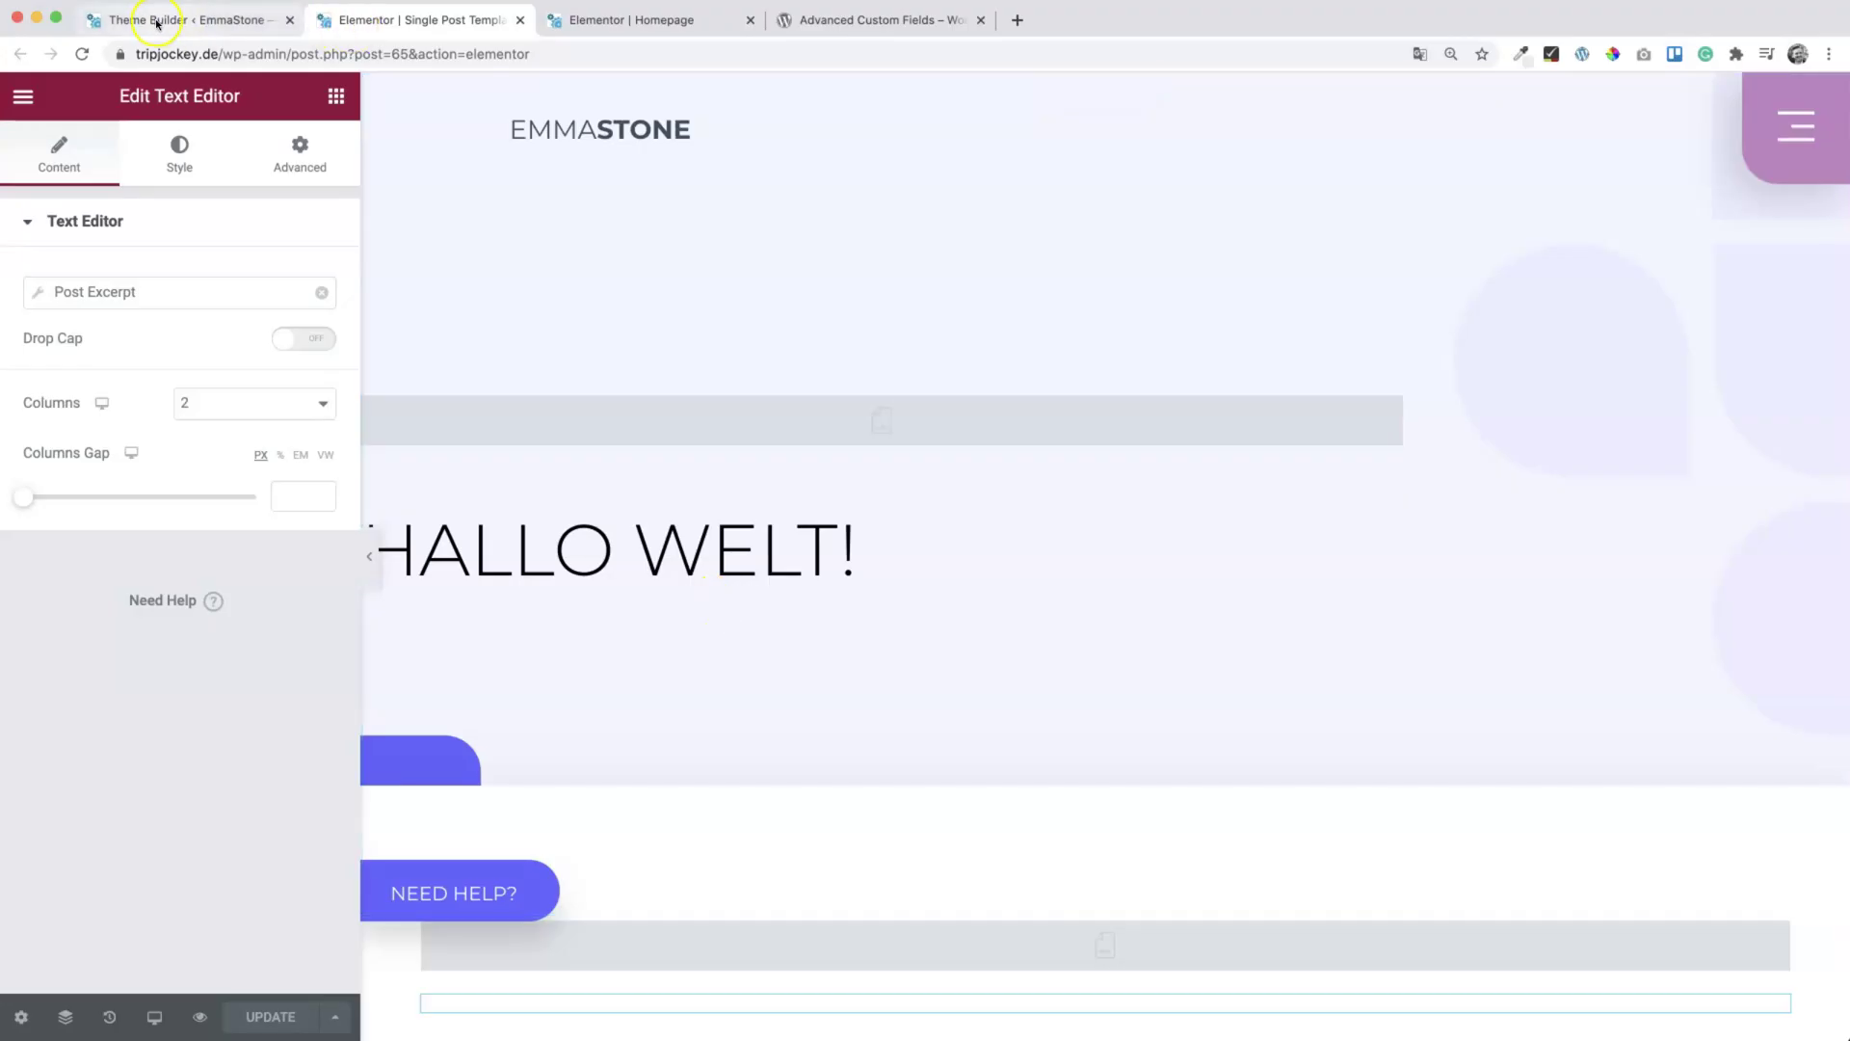
Step: Check the Theme Builder's Single Post list for the Lessons Page template applied to Posts
{"action": "left_click", "coordinate": [169, 19]}
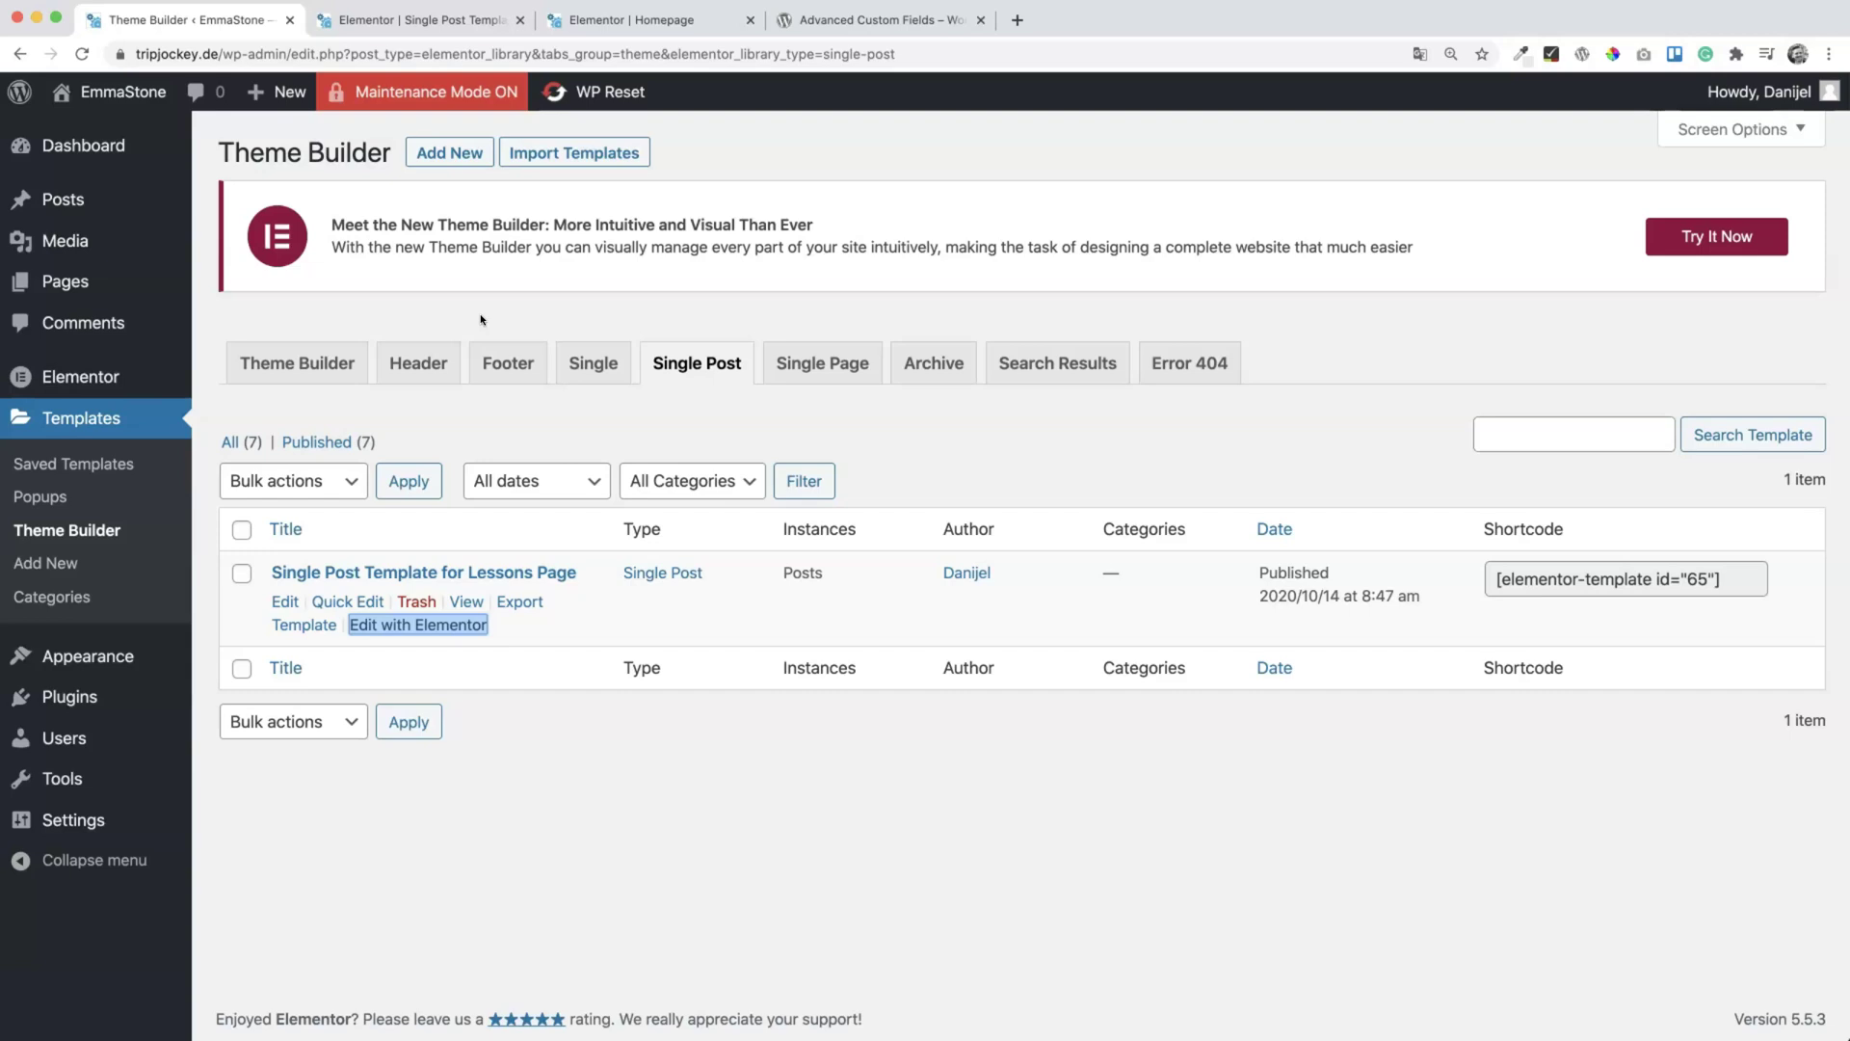
{"action": "mouse_move", "coordinate": [124, 207]}
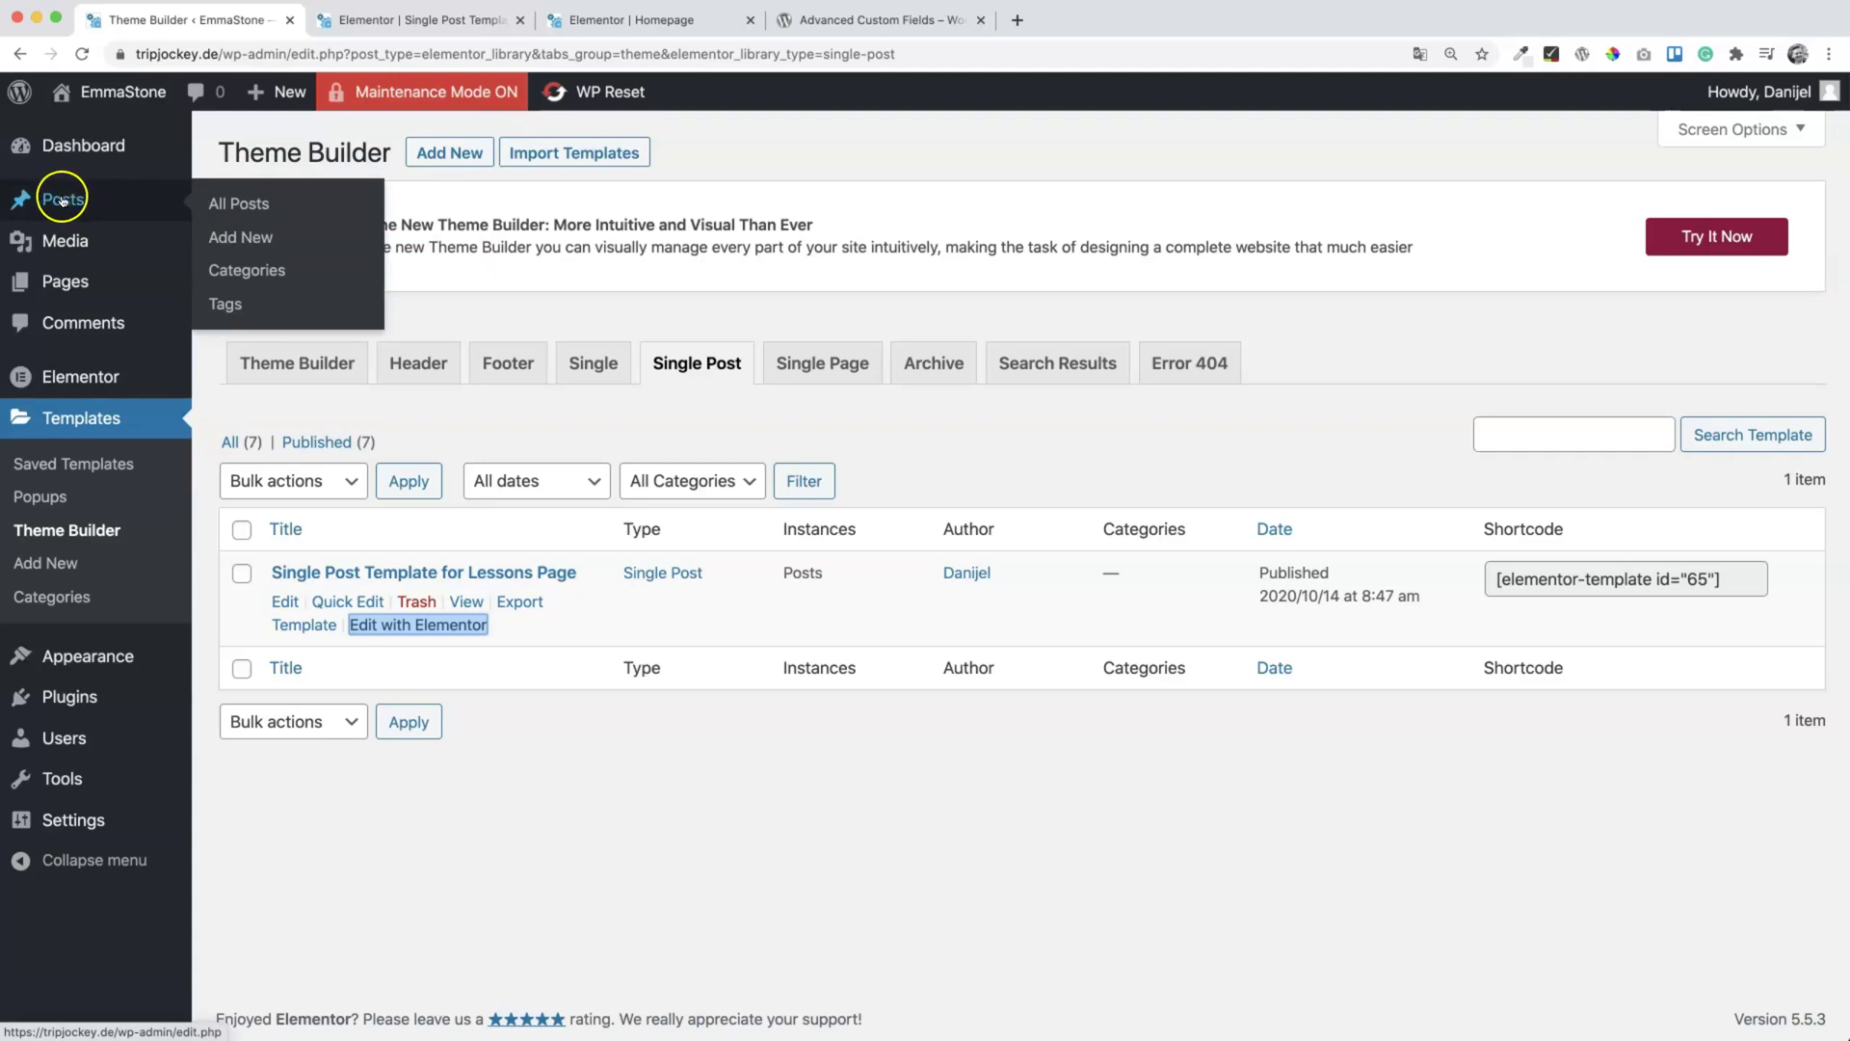
Step: Start a new post titled 'Intro to Yin Yoga' and add a YouTube embed block
{"action": "left_click", "coordinate": [252, 238]}
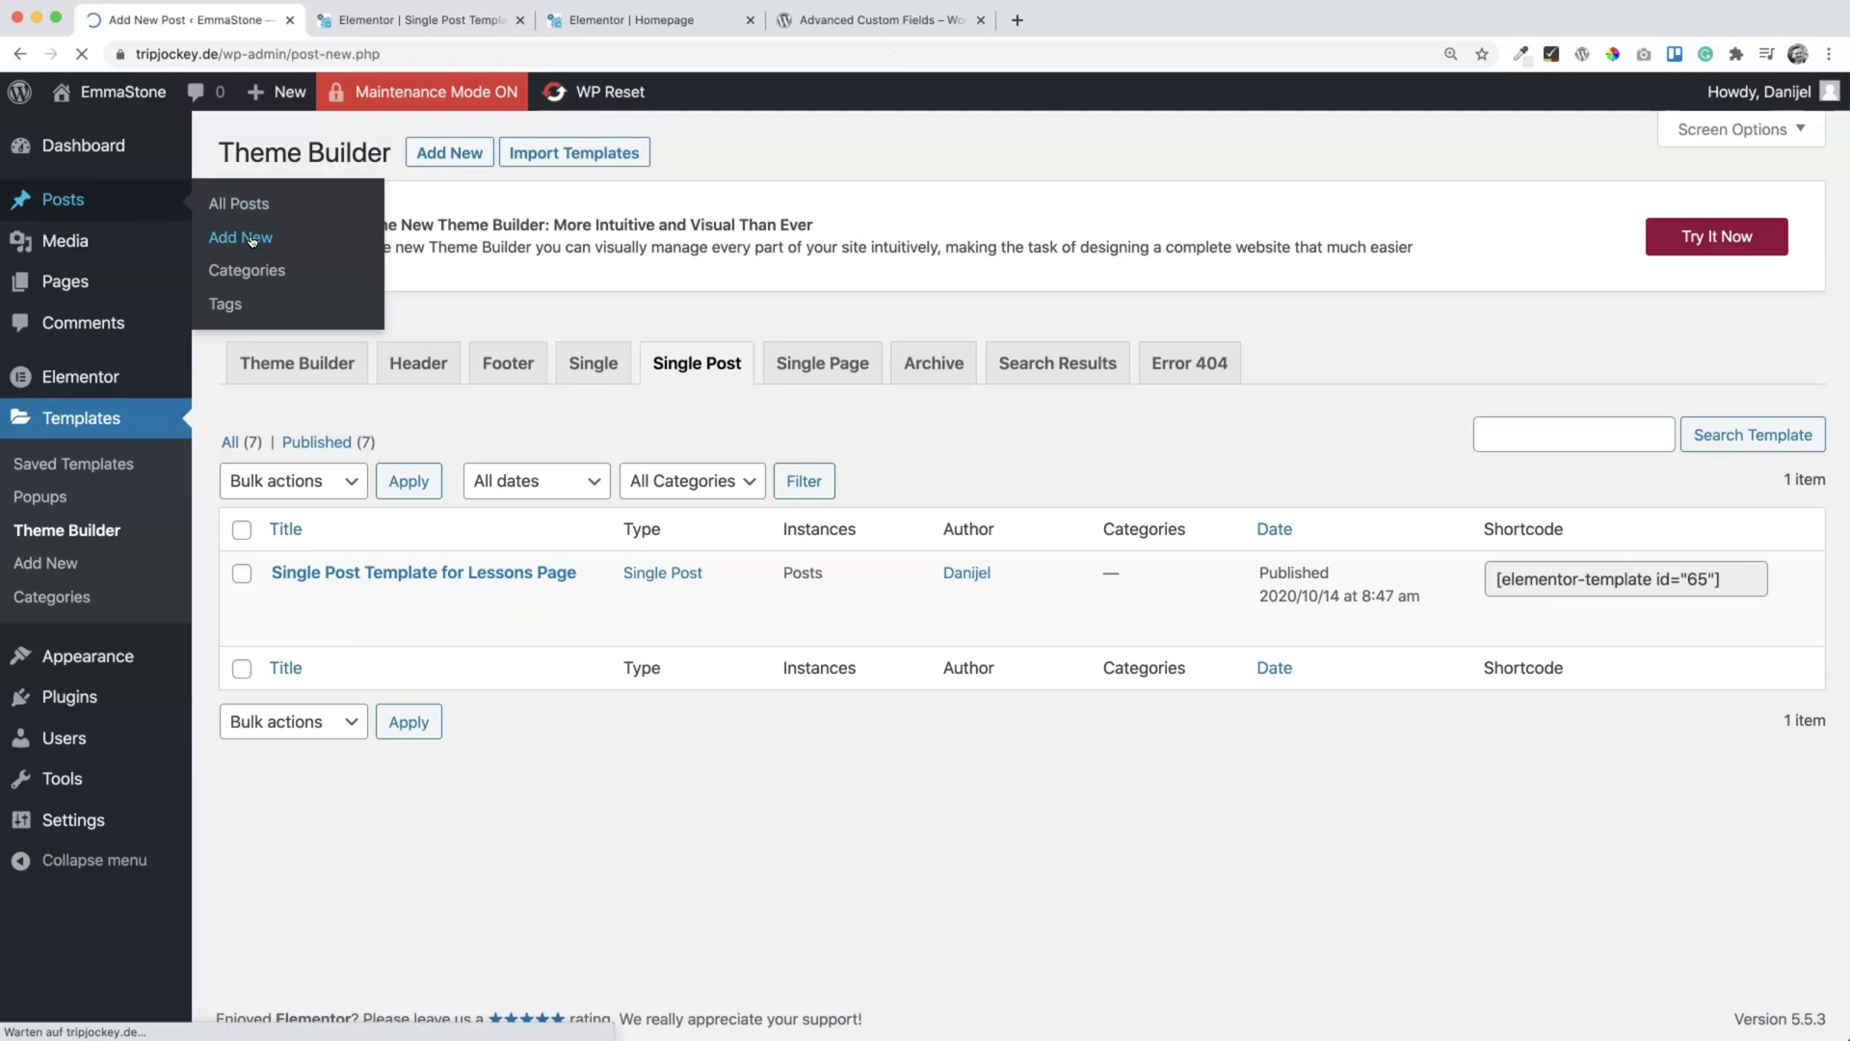
{"action": "type", "text": "Intro to Yin Yoga"}
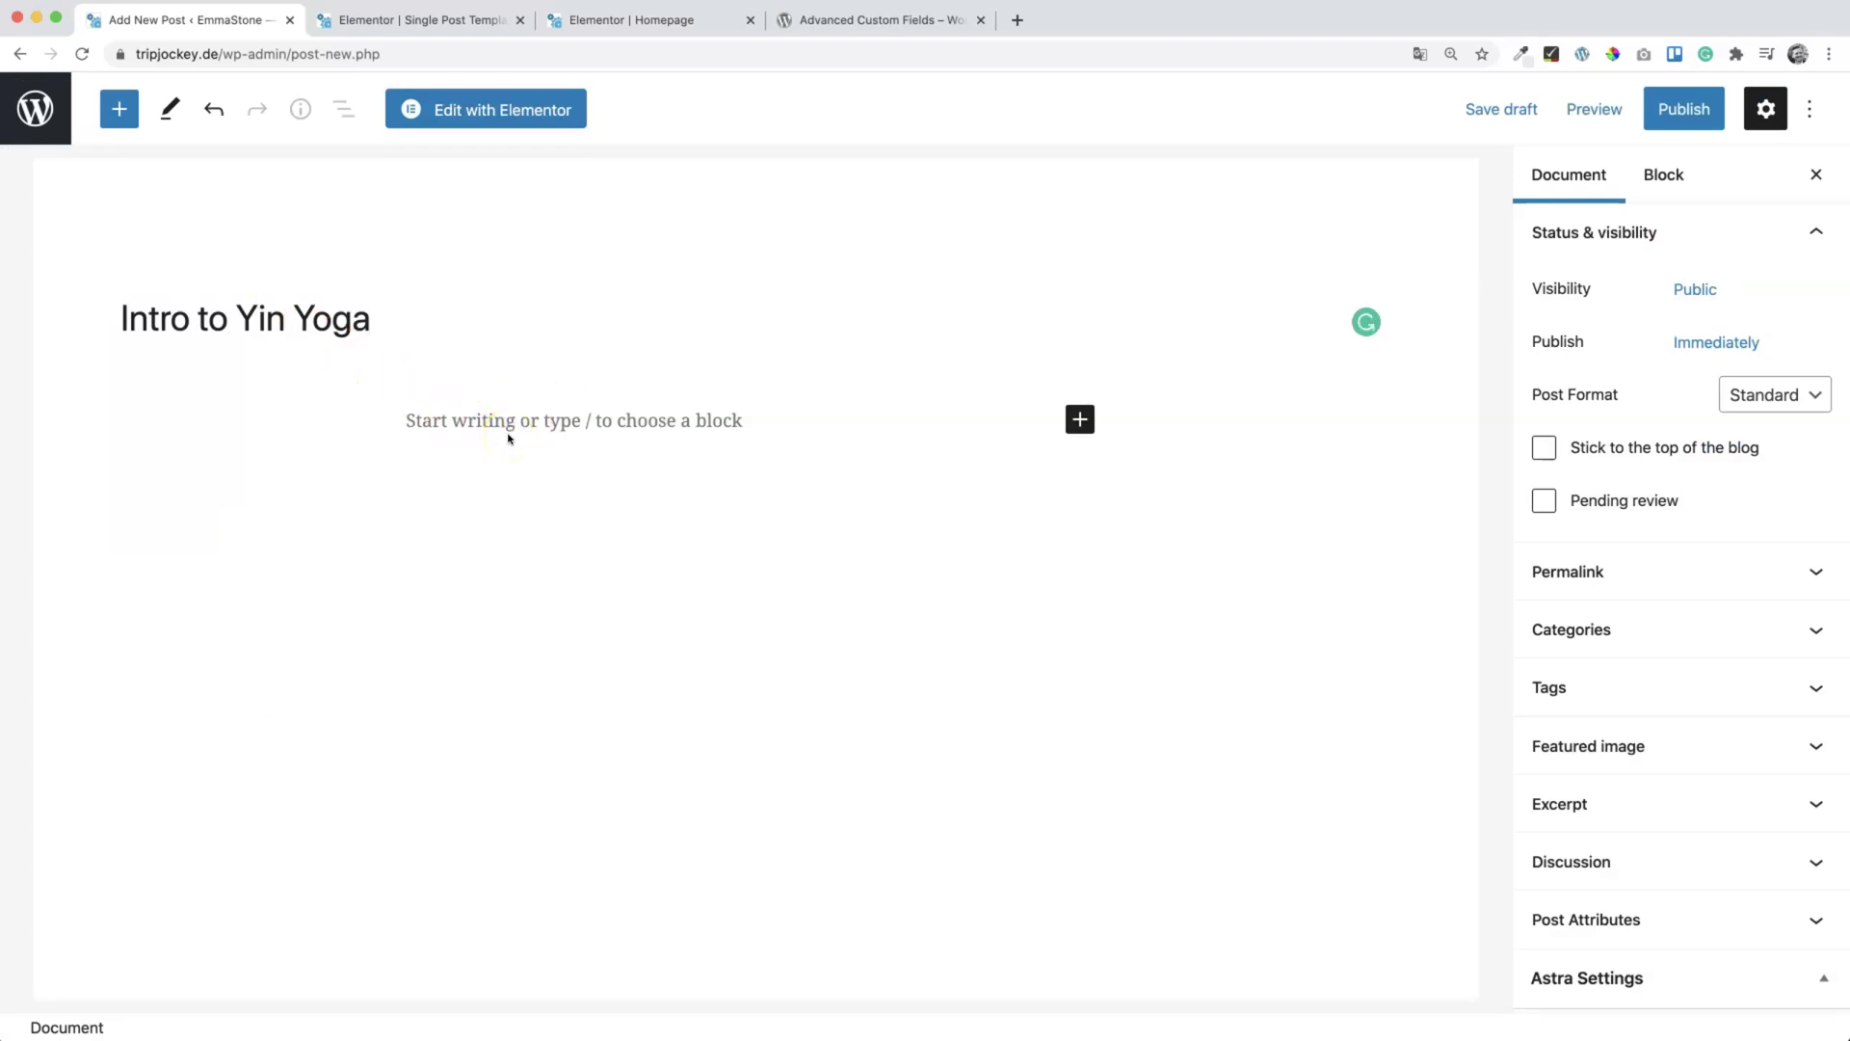
{"action": "left_click", "coordinate": [1080, 418]}
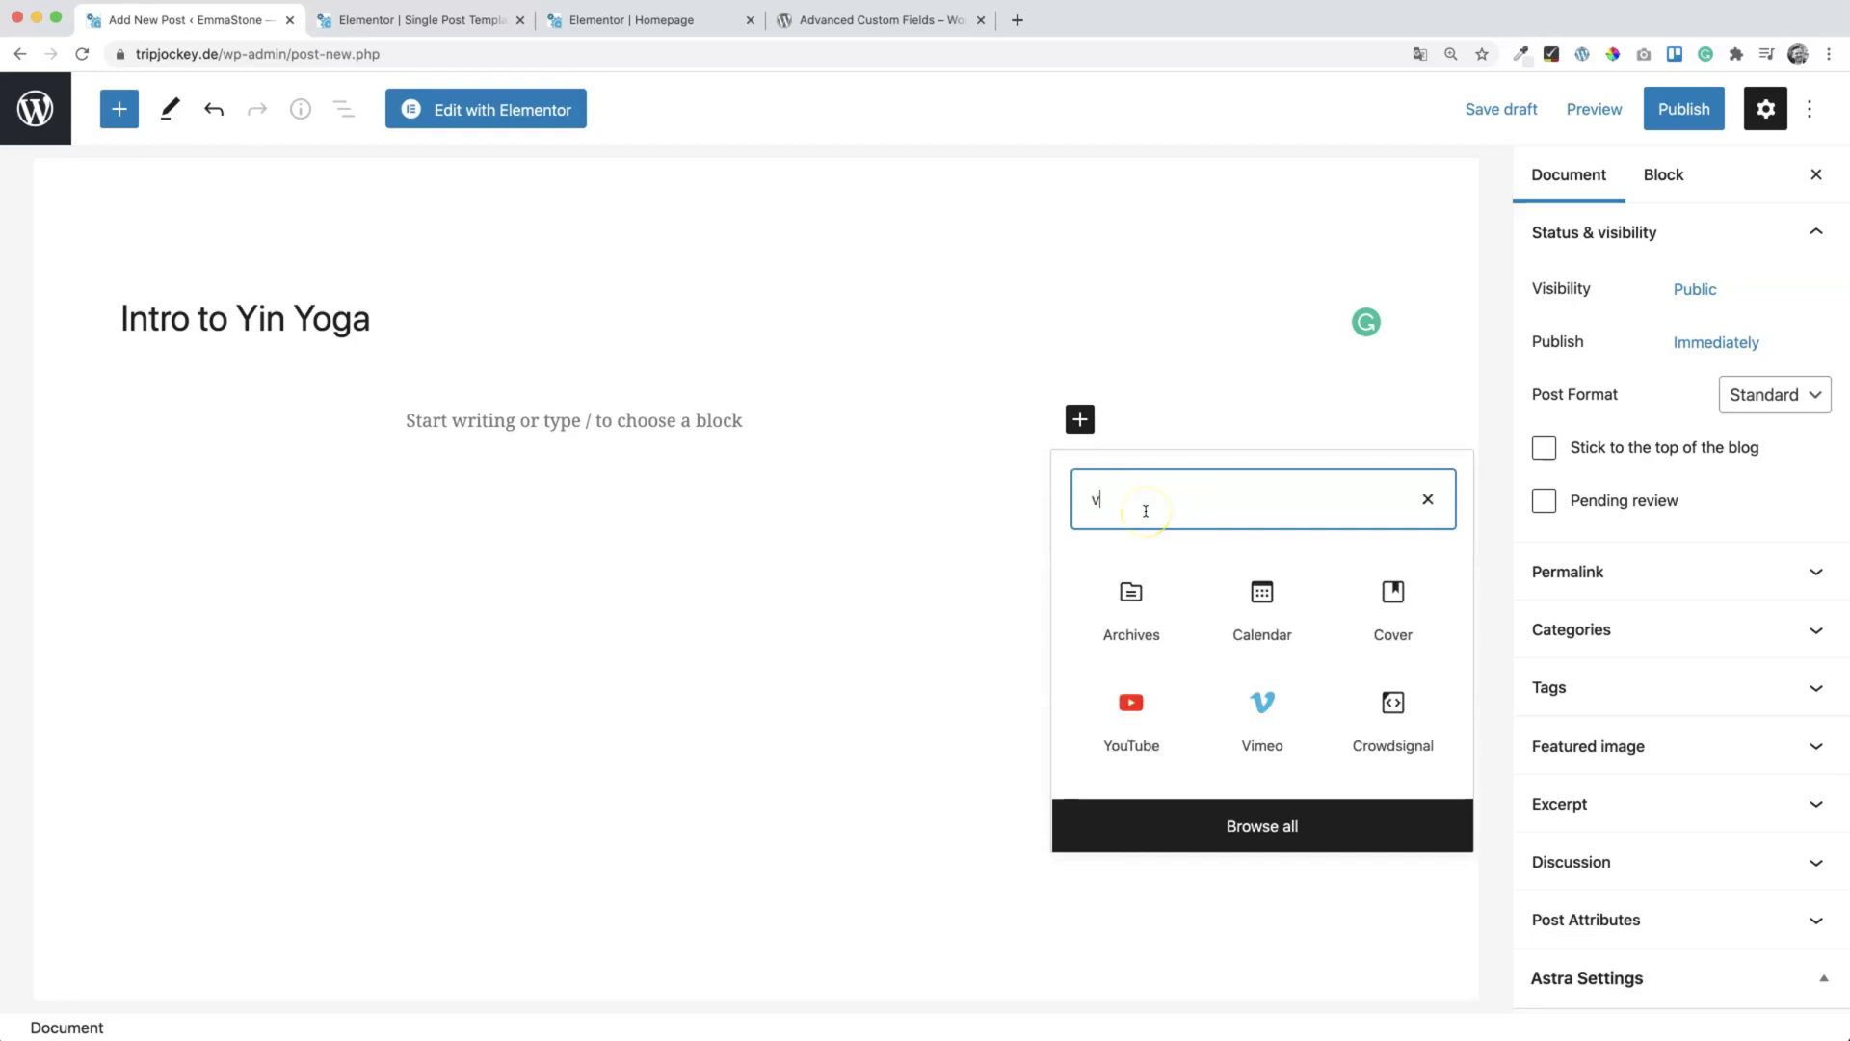
{"action": "type", "text": "id"}
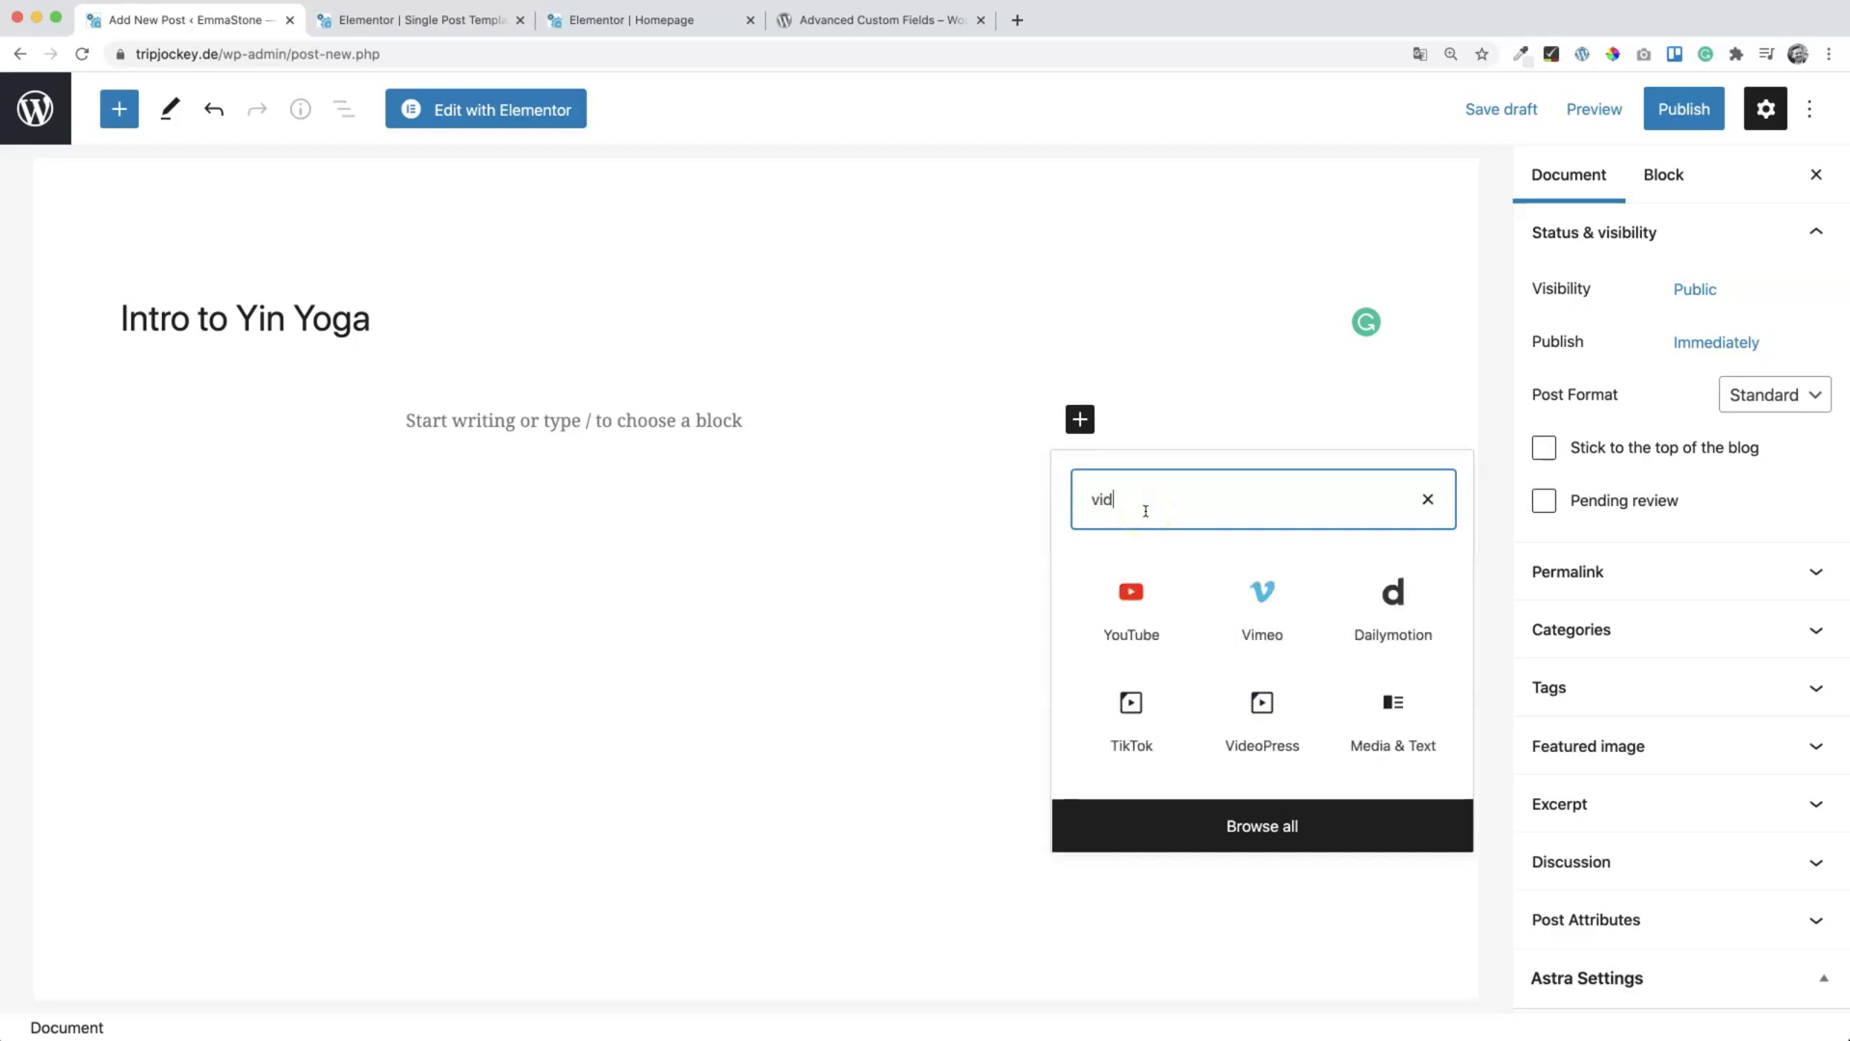
{"action": "left_click", "coordinate": [1151, 602]}
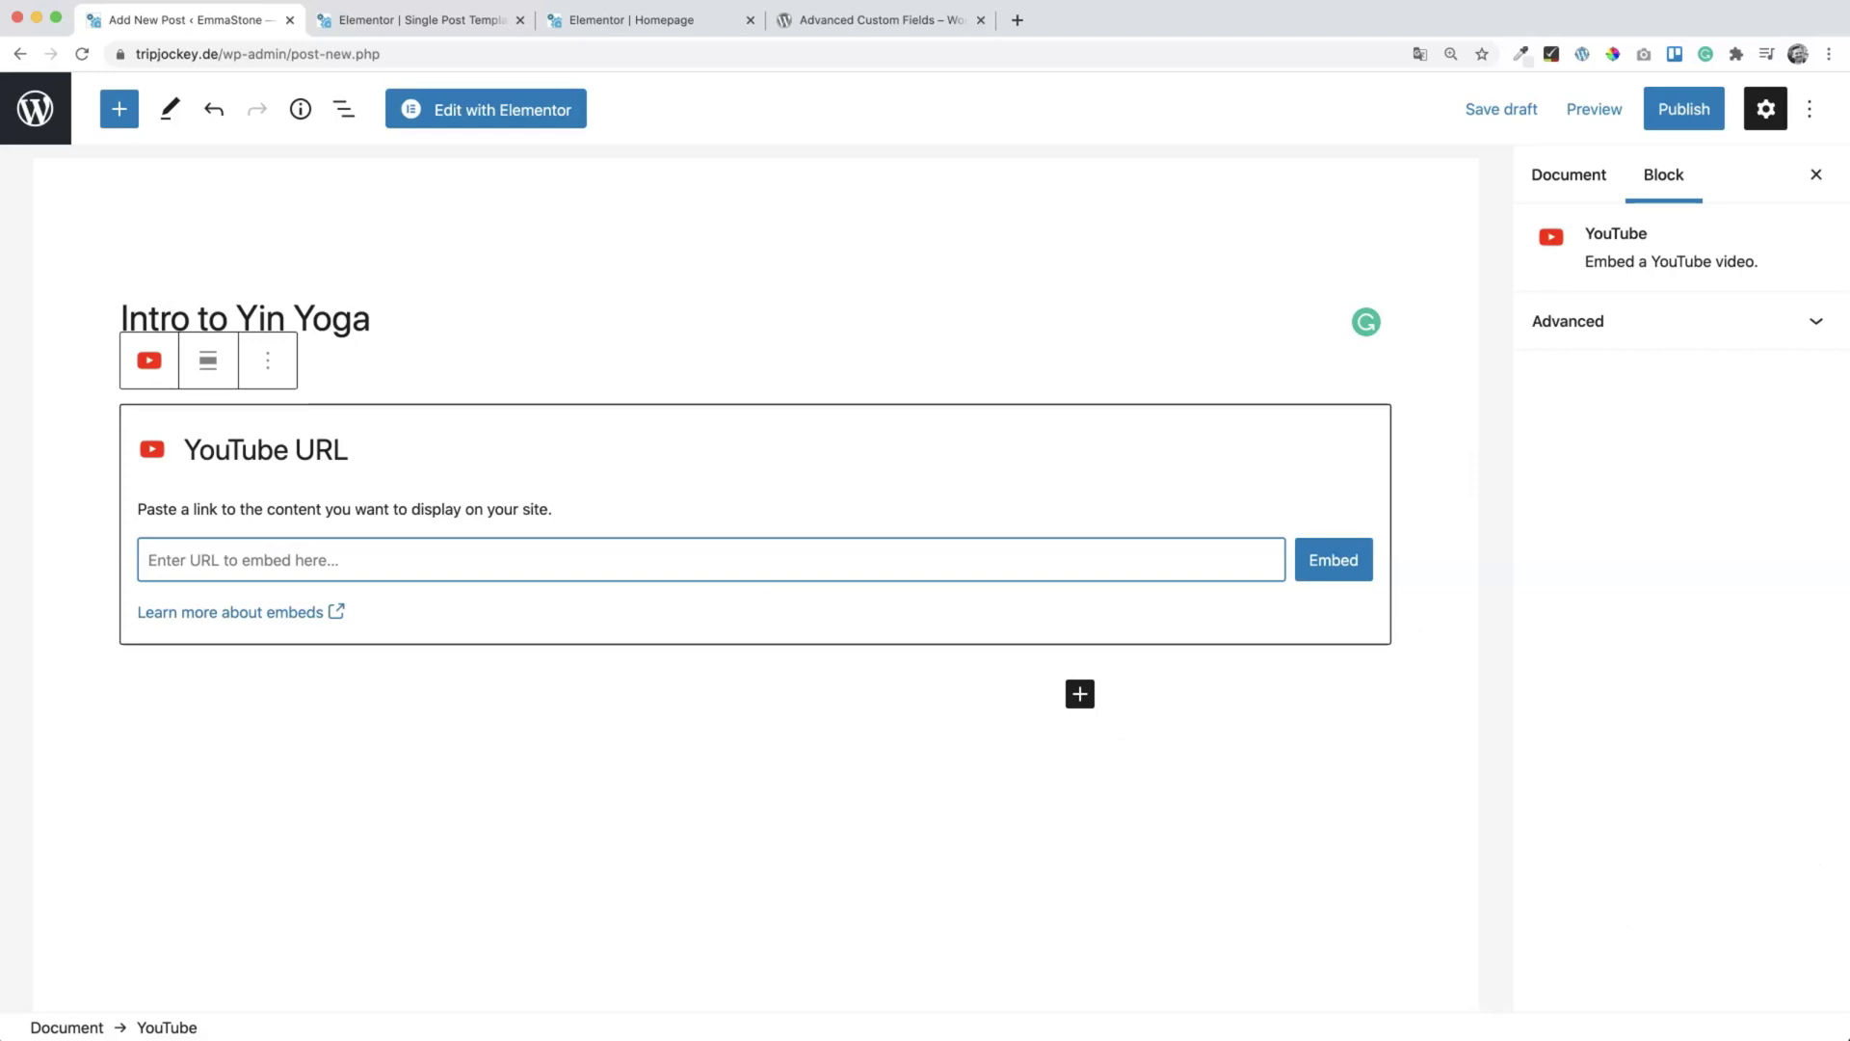
Step: Embed the Yin Yoga video from the pasted YouTube link
{"action": "left_click", "coordinate": [203, 559]}
{"action": "type", "text": "https://www.youtube.com/watch?v=RQyX48NtDrQ"}
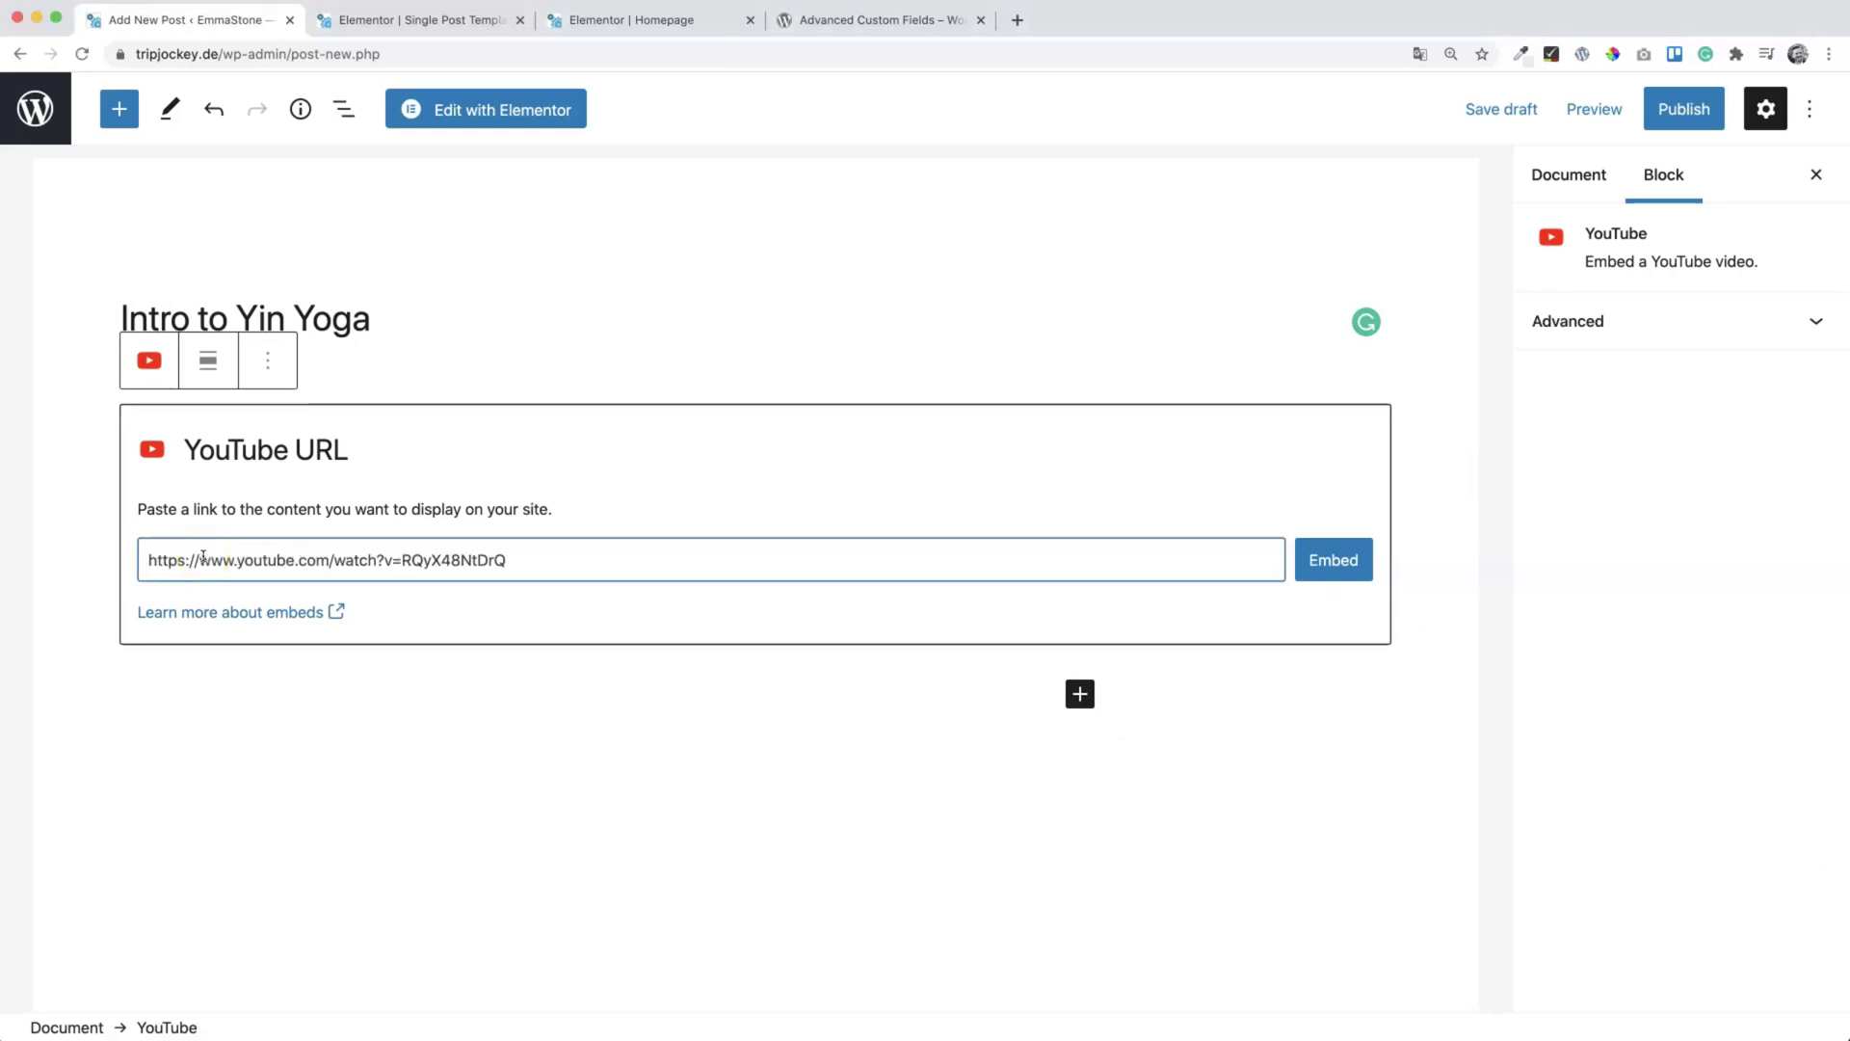
{"action": "left_click", "coordinate": [1332, 559]}
{"action": "scroll", "coordinate": [1102, 603], "scroll_direction": "down", "scroll_amount": 5}
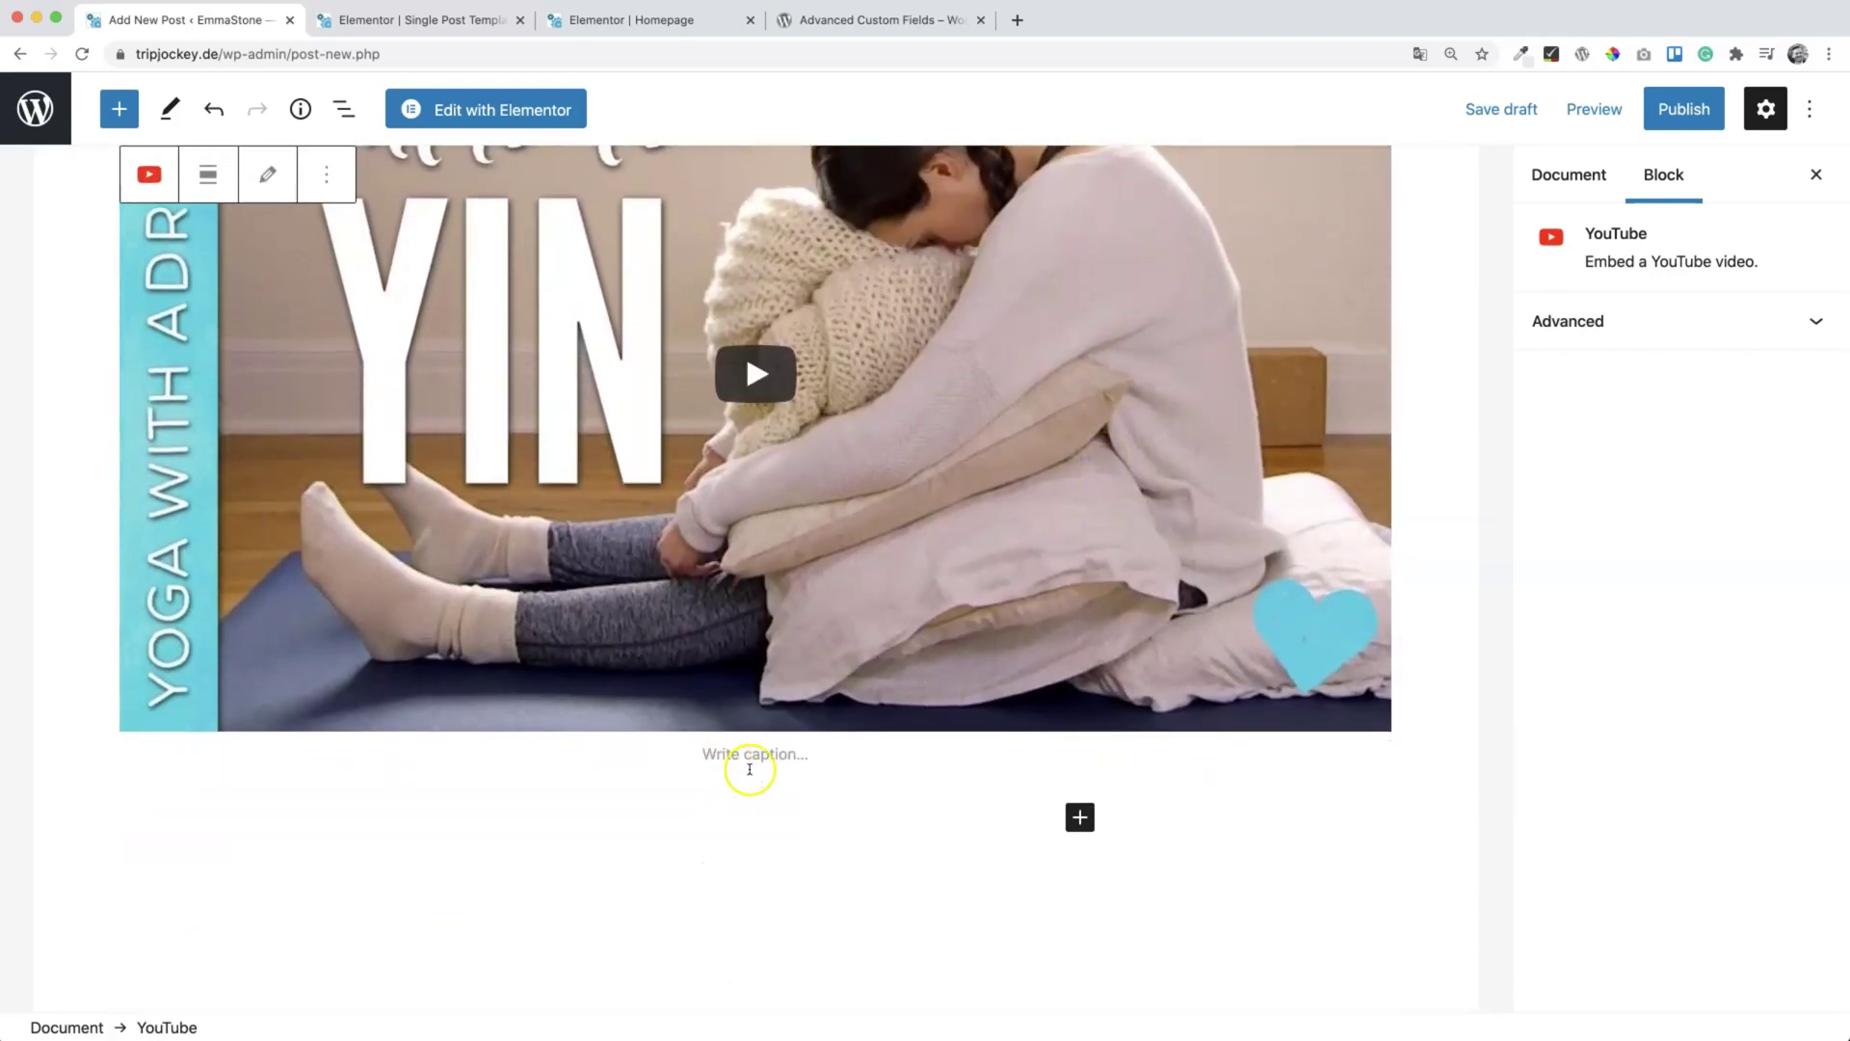
Step: Add a paragraph below the video reading 'A short intro to Yin Yoga...'
{"action": "left_click", "coordinate": [1079, 817]}
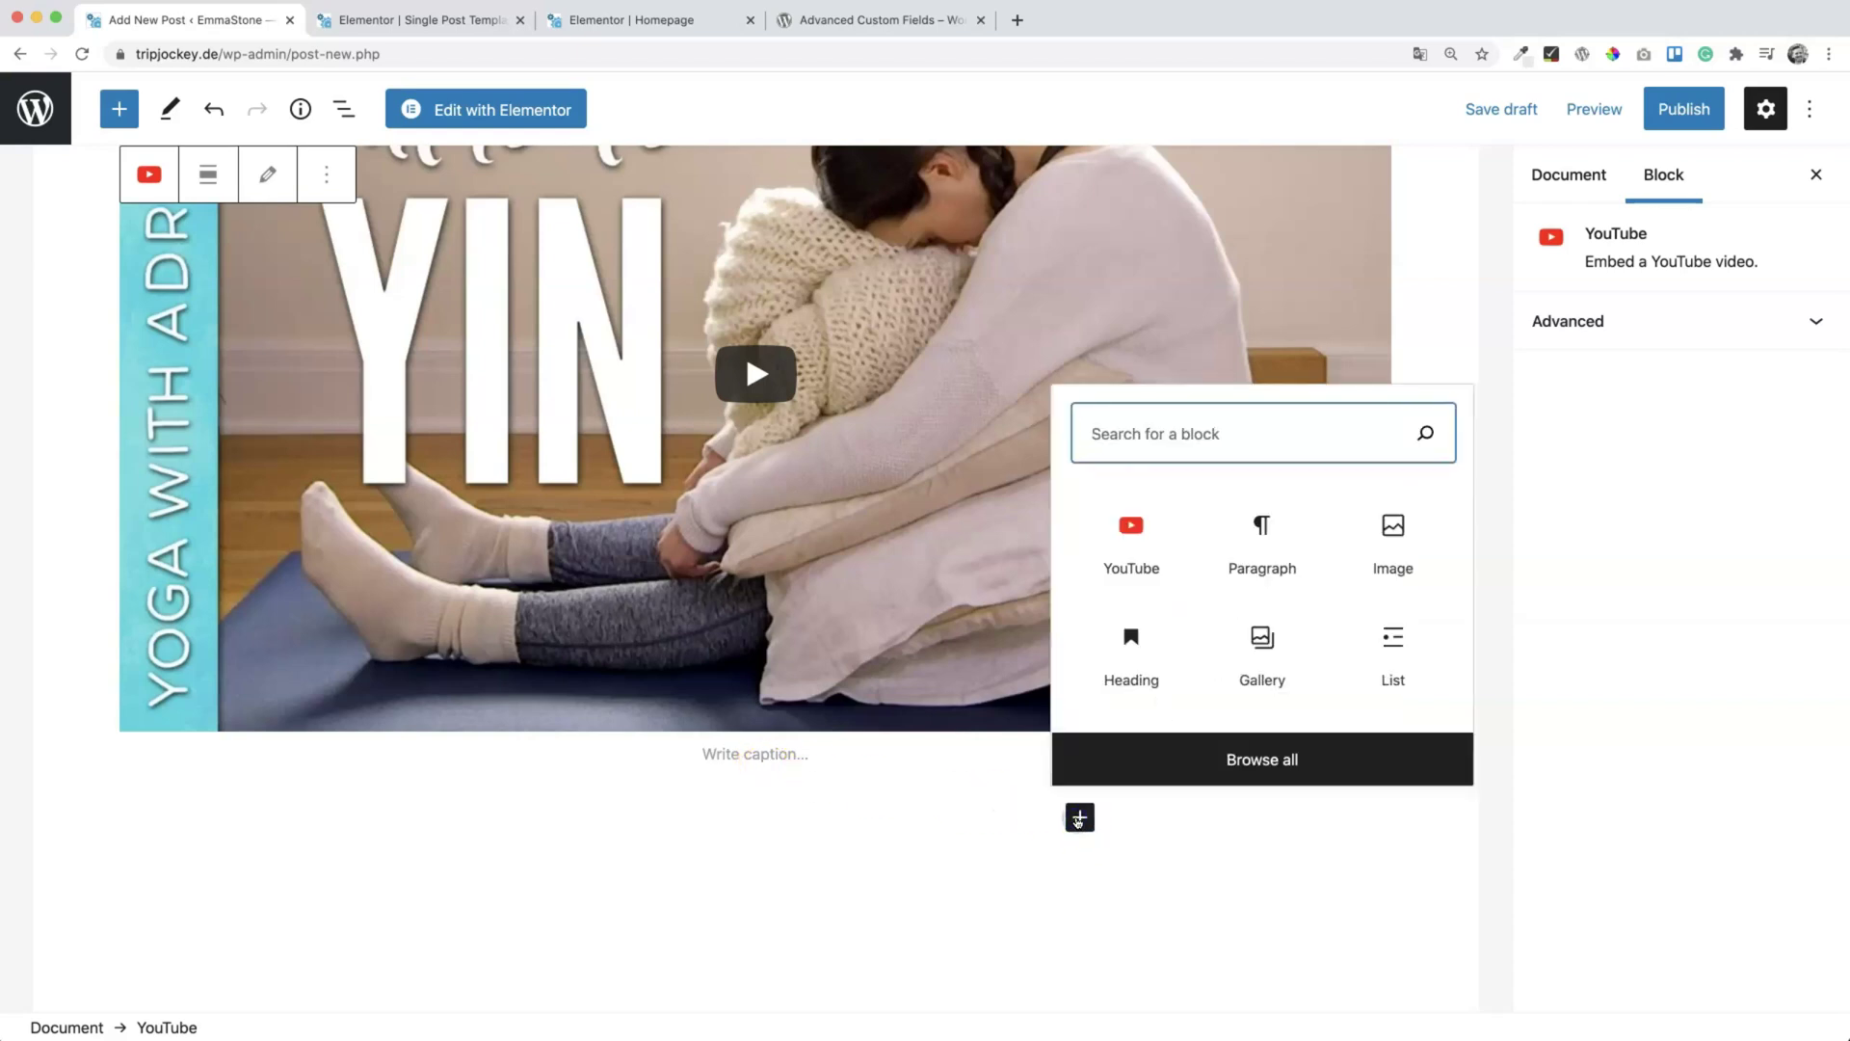
{"action": "left_click", "coordinate": [1264, 538]}
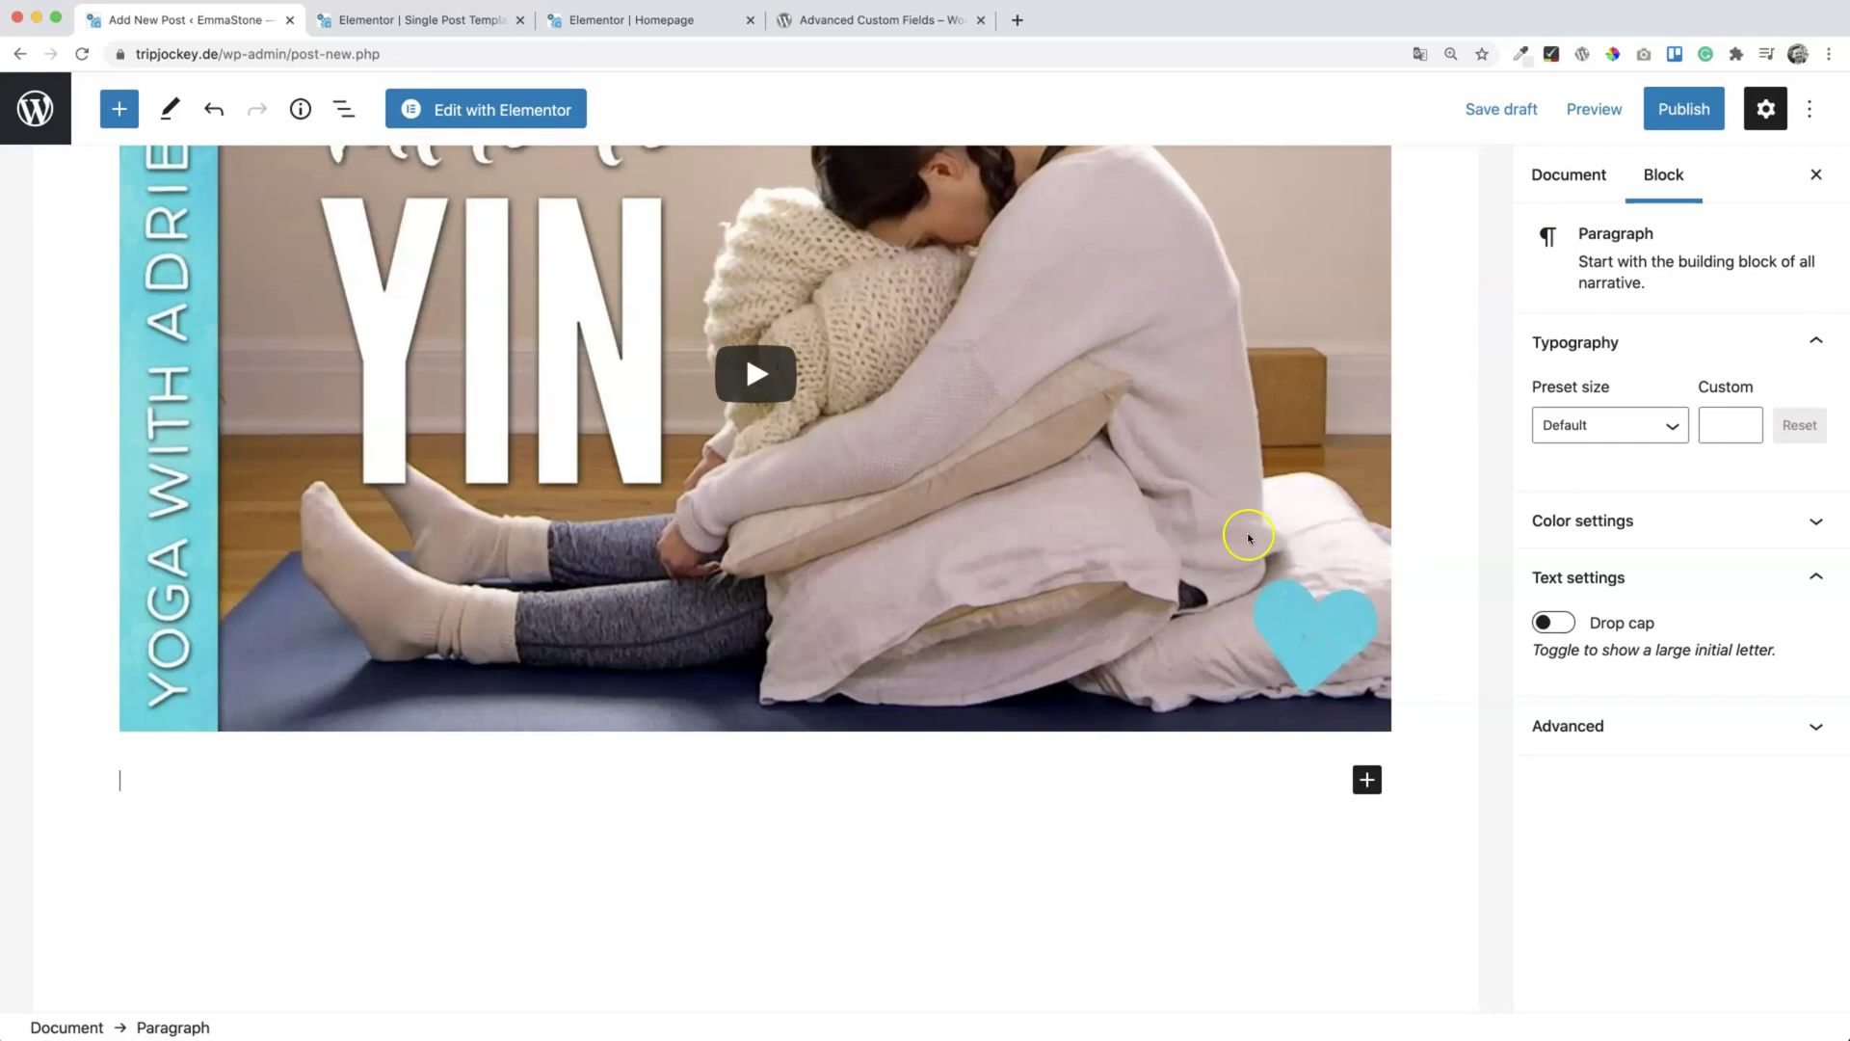
{"action": "left_click", "coordinate": [316, 801]}
{"action": "type", "text": "A short intro to Yin Yoga...."}
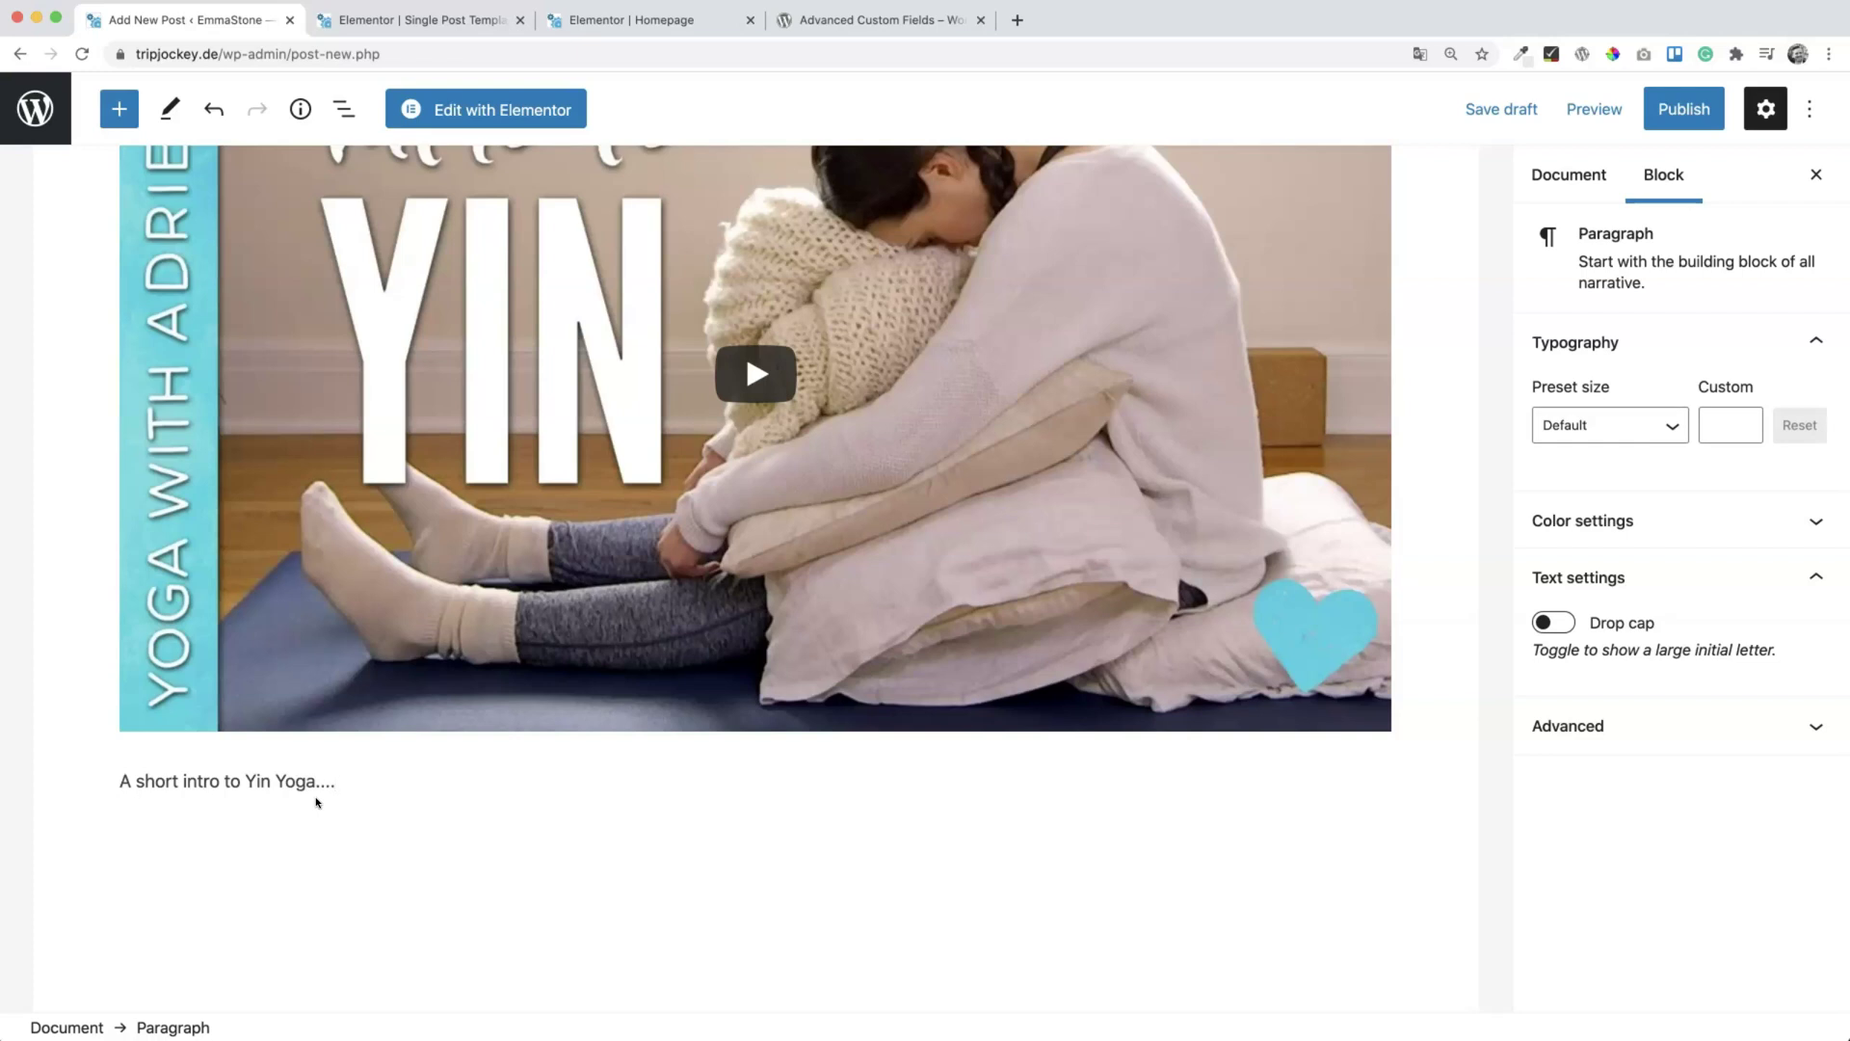
{"action": "left_click", "coordinate": [578, 613]}
{"action": "scroll", "coordinate": [578, 614], "scroll_direction": "up", "scroll_amount": 5}
{"action": "left_click", "coordinate": [284, 321]}
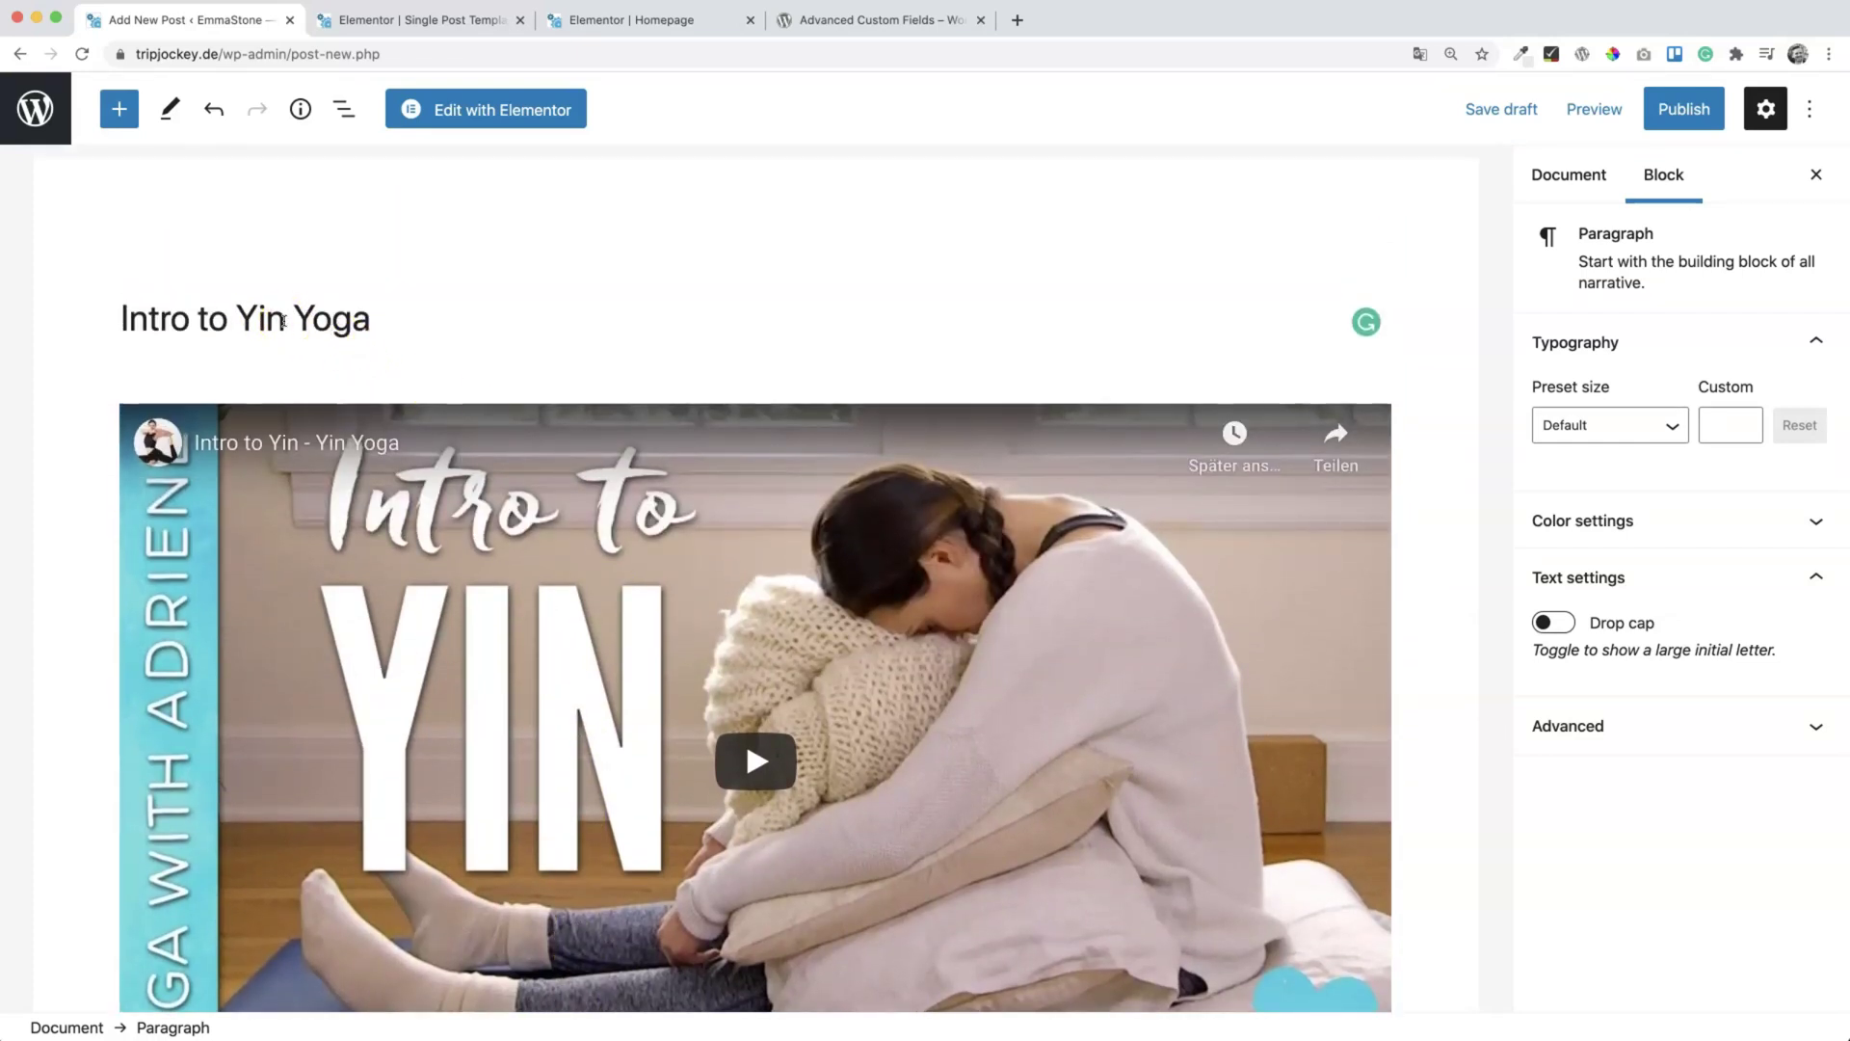
{"action": "left_click", "coordinate": [401, 321]}
Step: Publish the Intro to Yin Yoga post and open its live page in a new tab
{"action": "left_click", "coordinate": [1684, 110]}
{"action": "left_click", "coordinate": [1684, 110]}
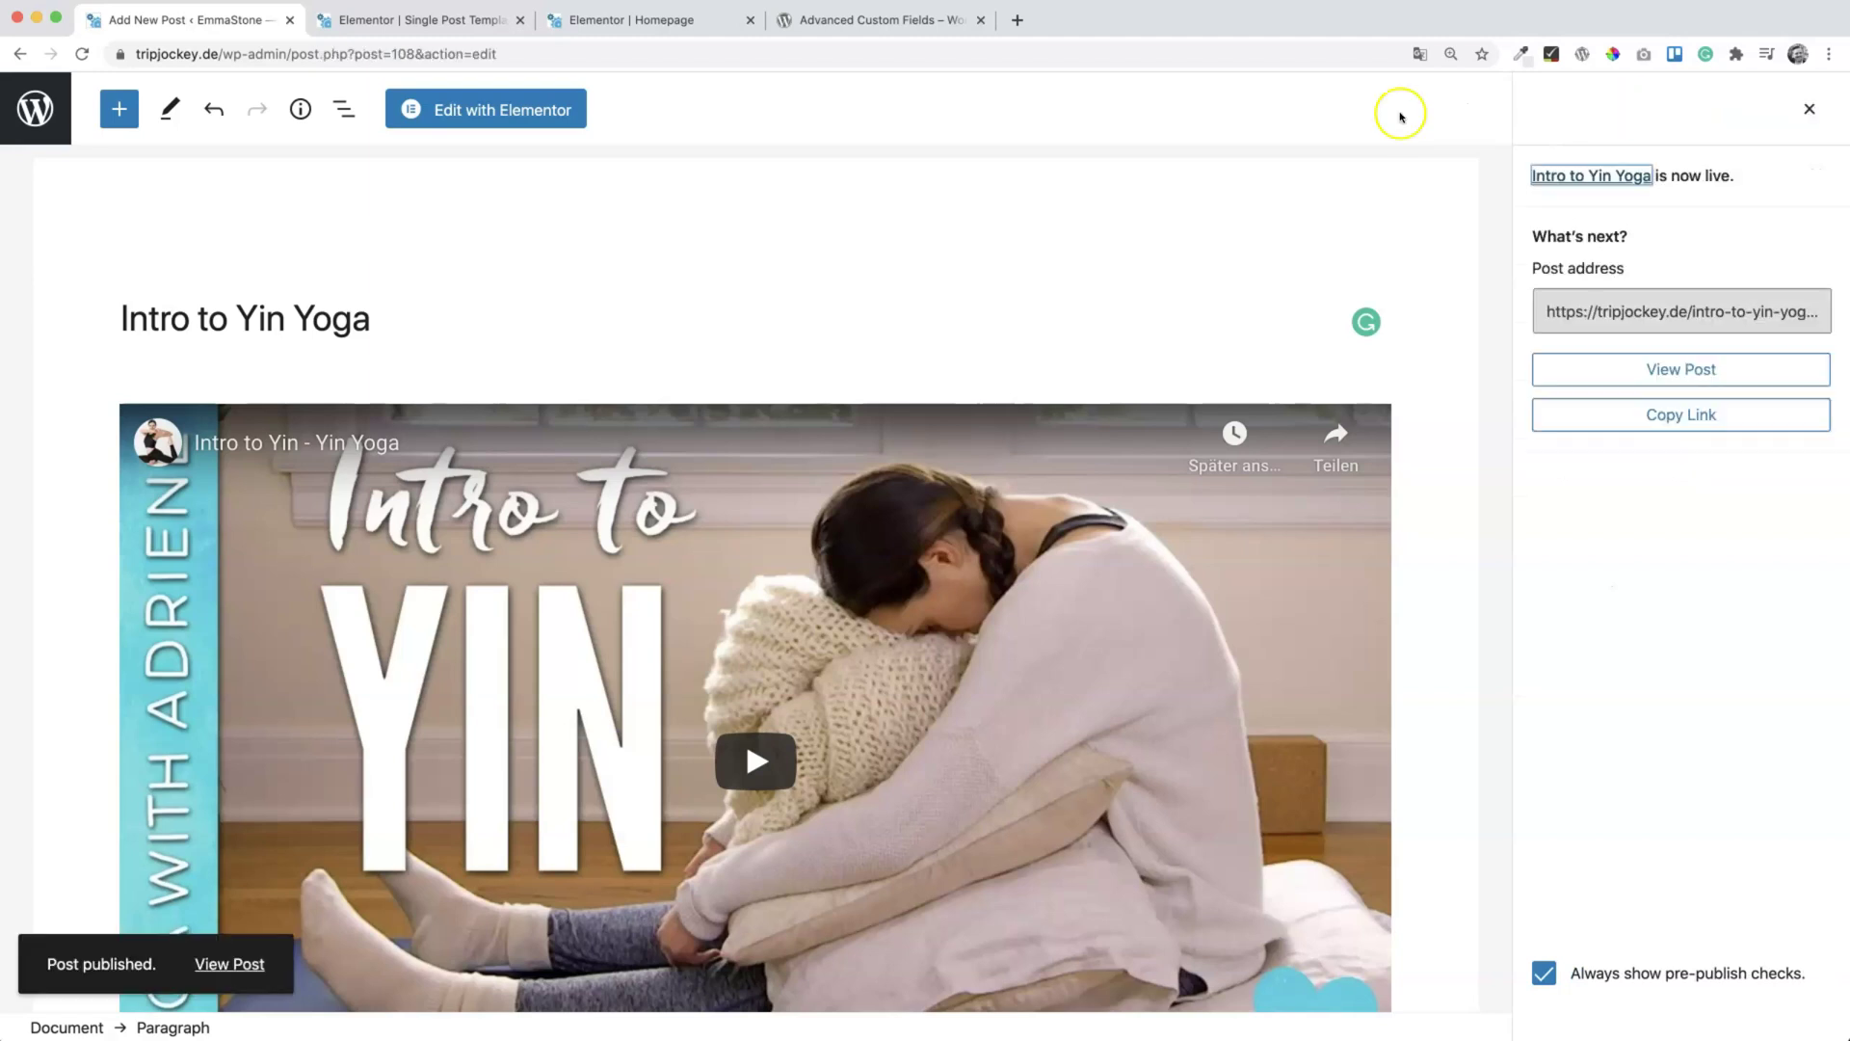
{"action": "right_click", "coordinate": [229, 963]}
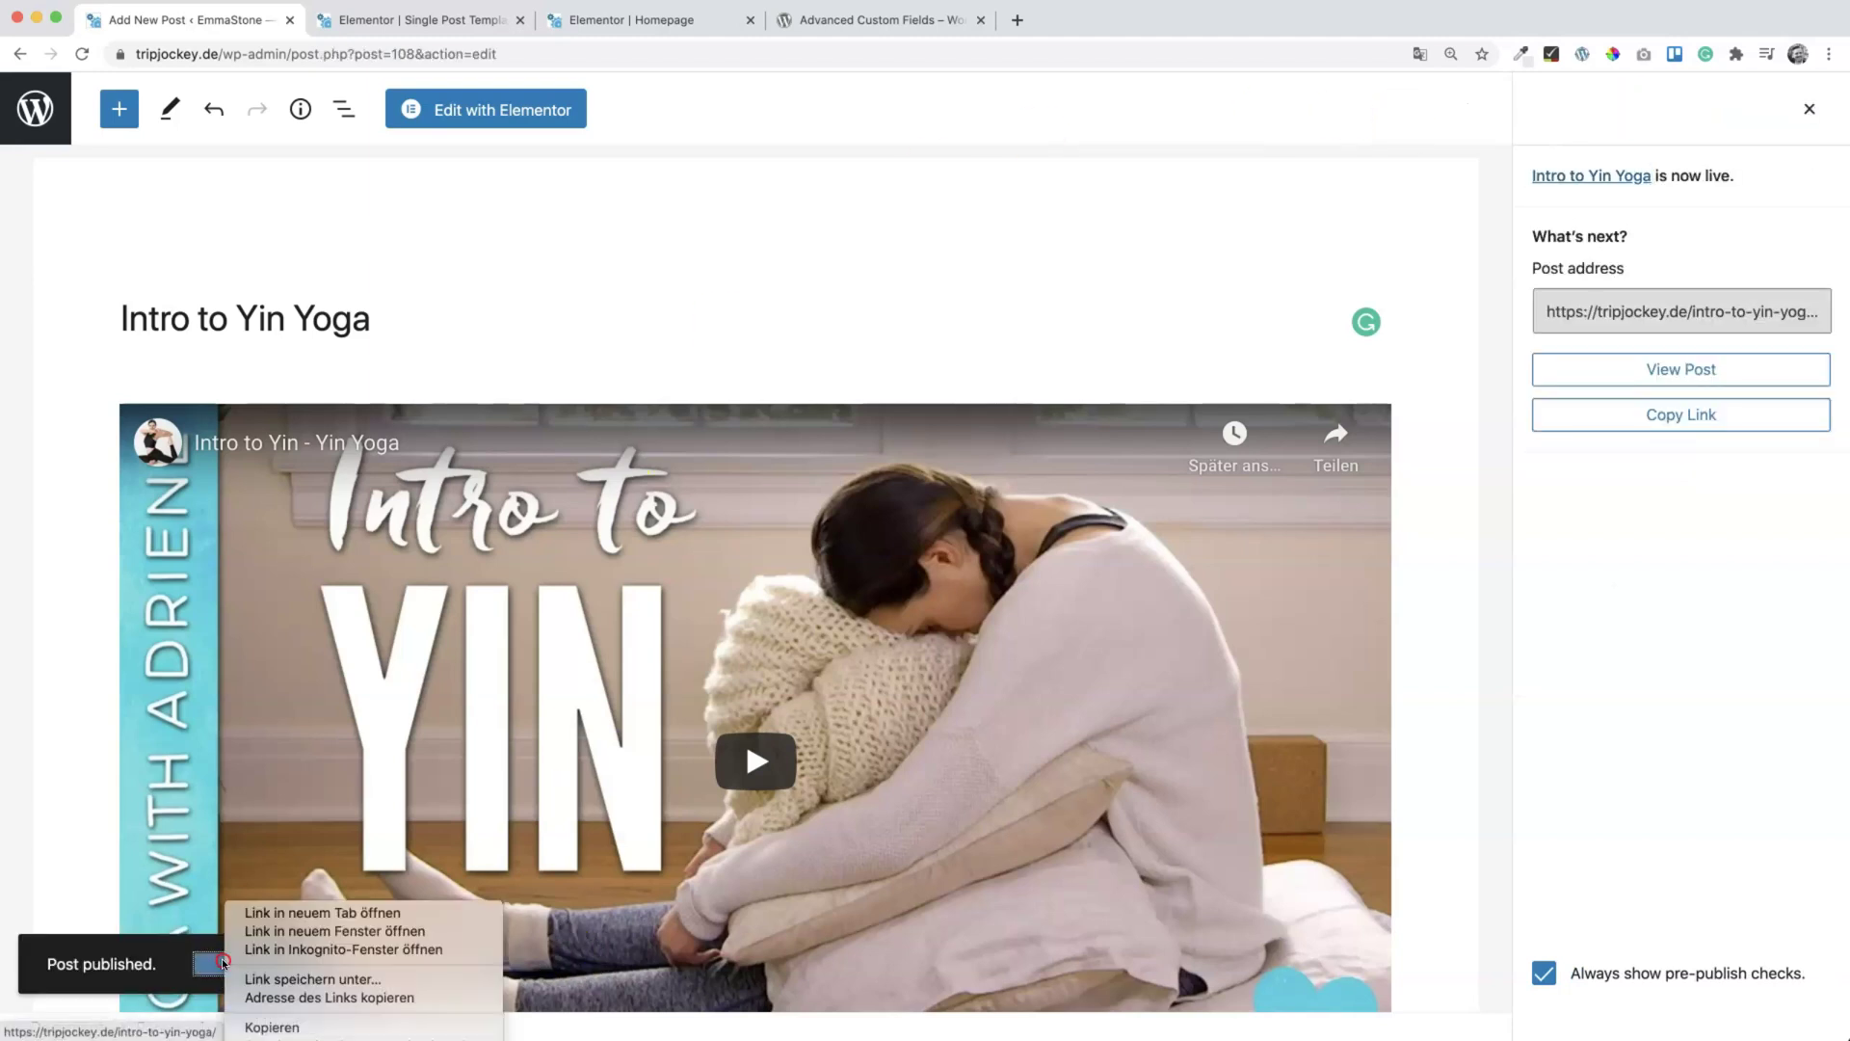
{"action": "left_click", "coordinate": [273, 913]}
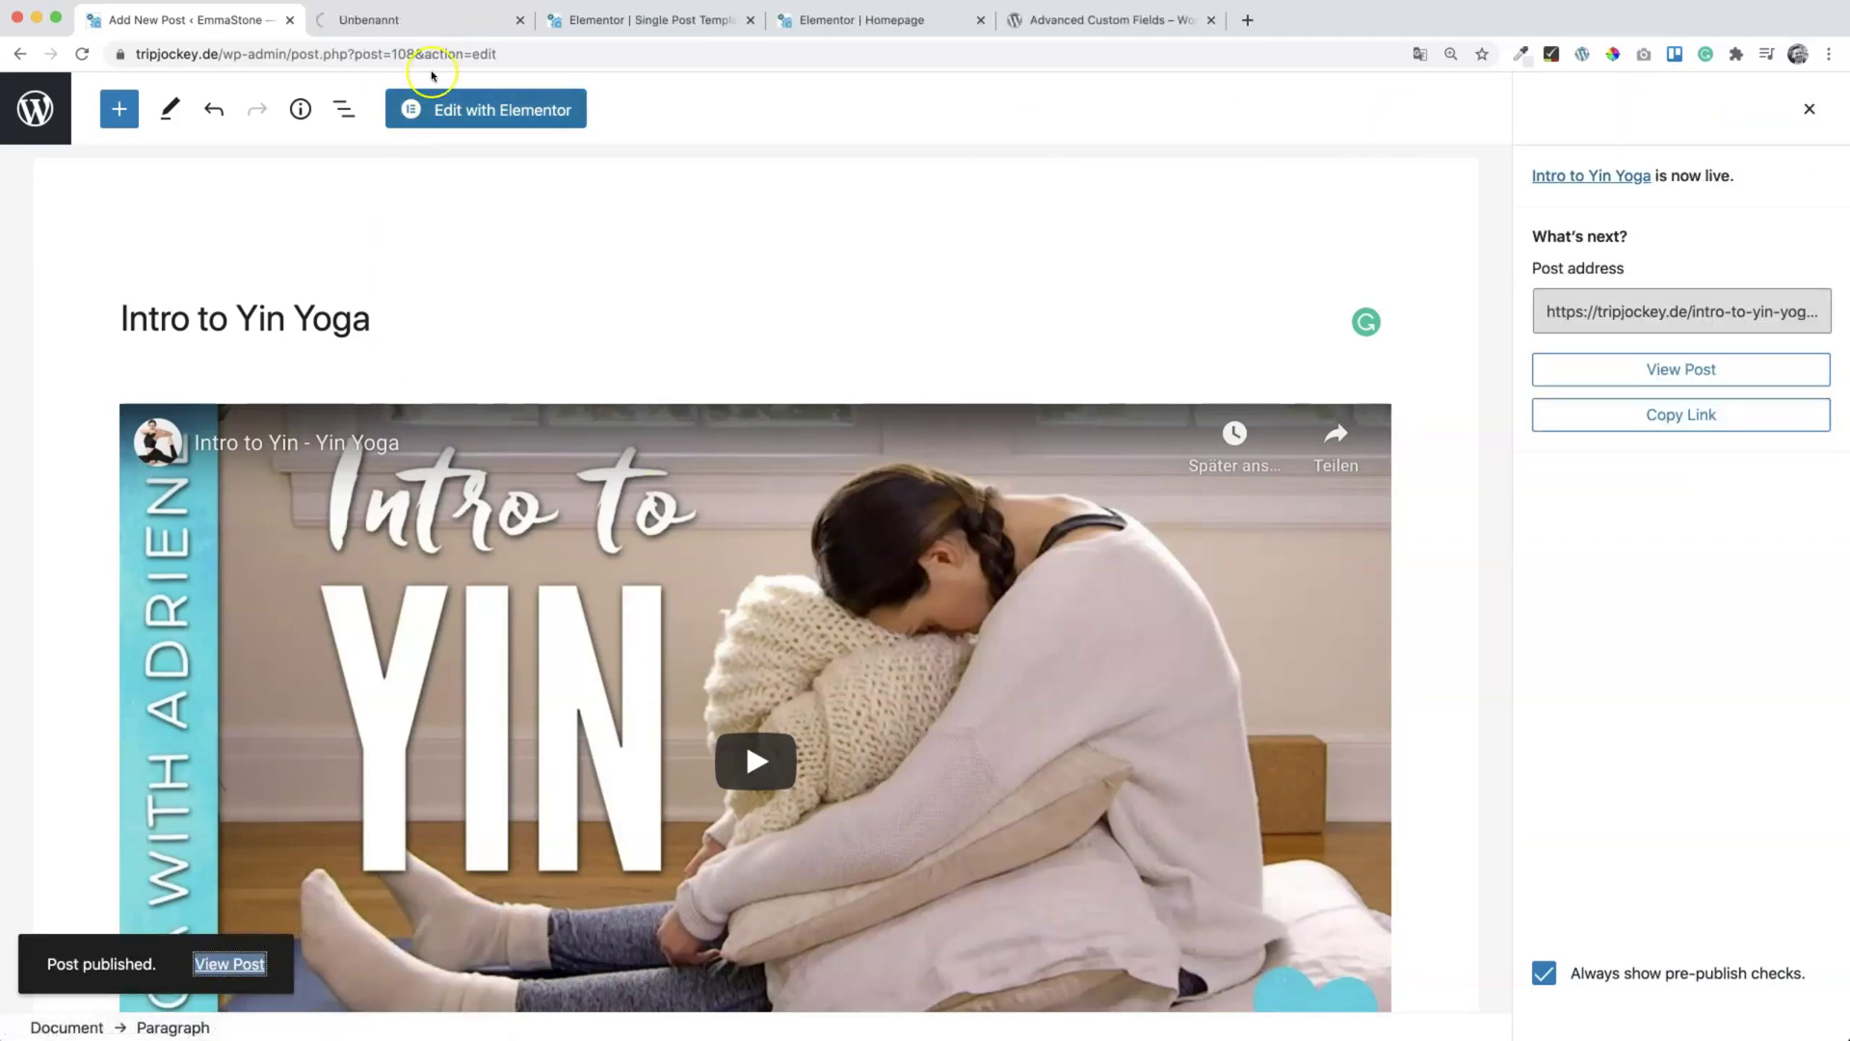
{"action": "key", "text": "ctrl+Tab"}
Step: Scroll through the live post to check its title, video and intro text
{"action": "scroll", "coordinate": [700, 655], "scroll_direction": "down", "scroll_amount": 10}
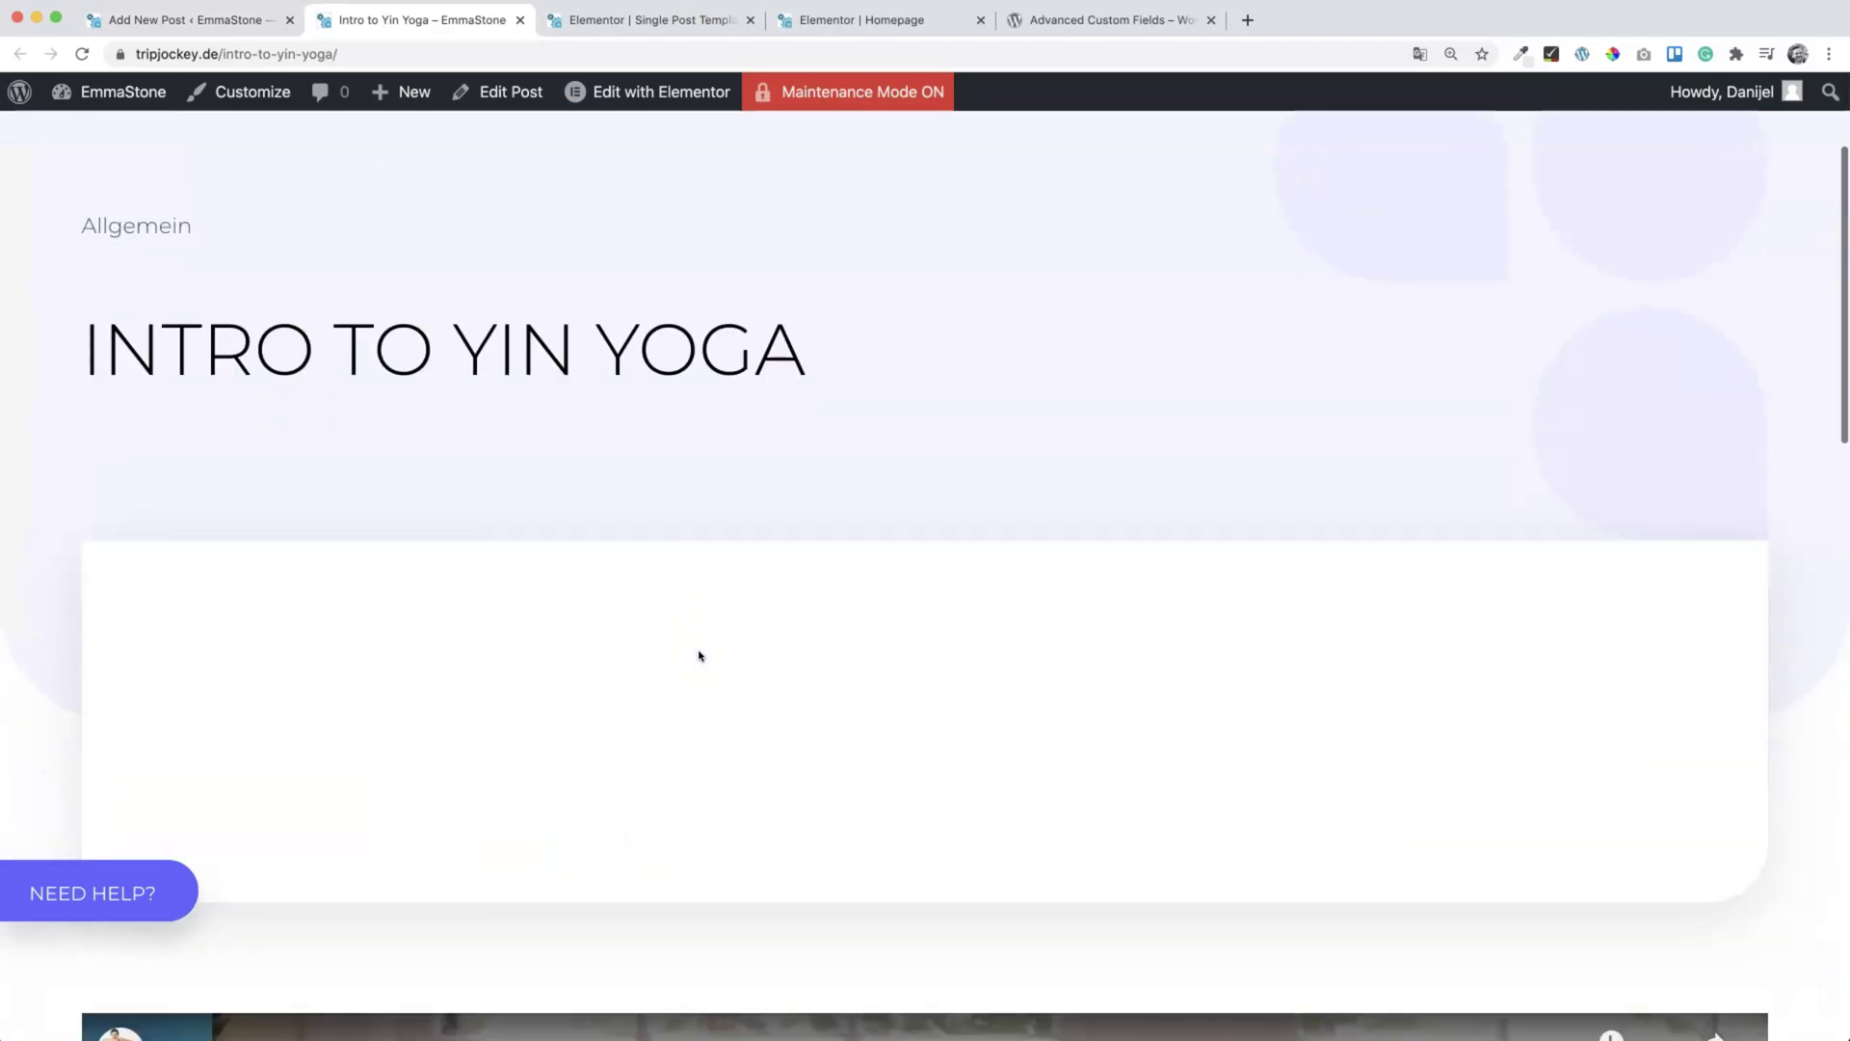
{"action": "scroll", "coordinate": [699, 655], "scroll_direction": "down", "scroll_amount": 8}
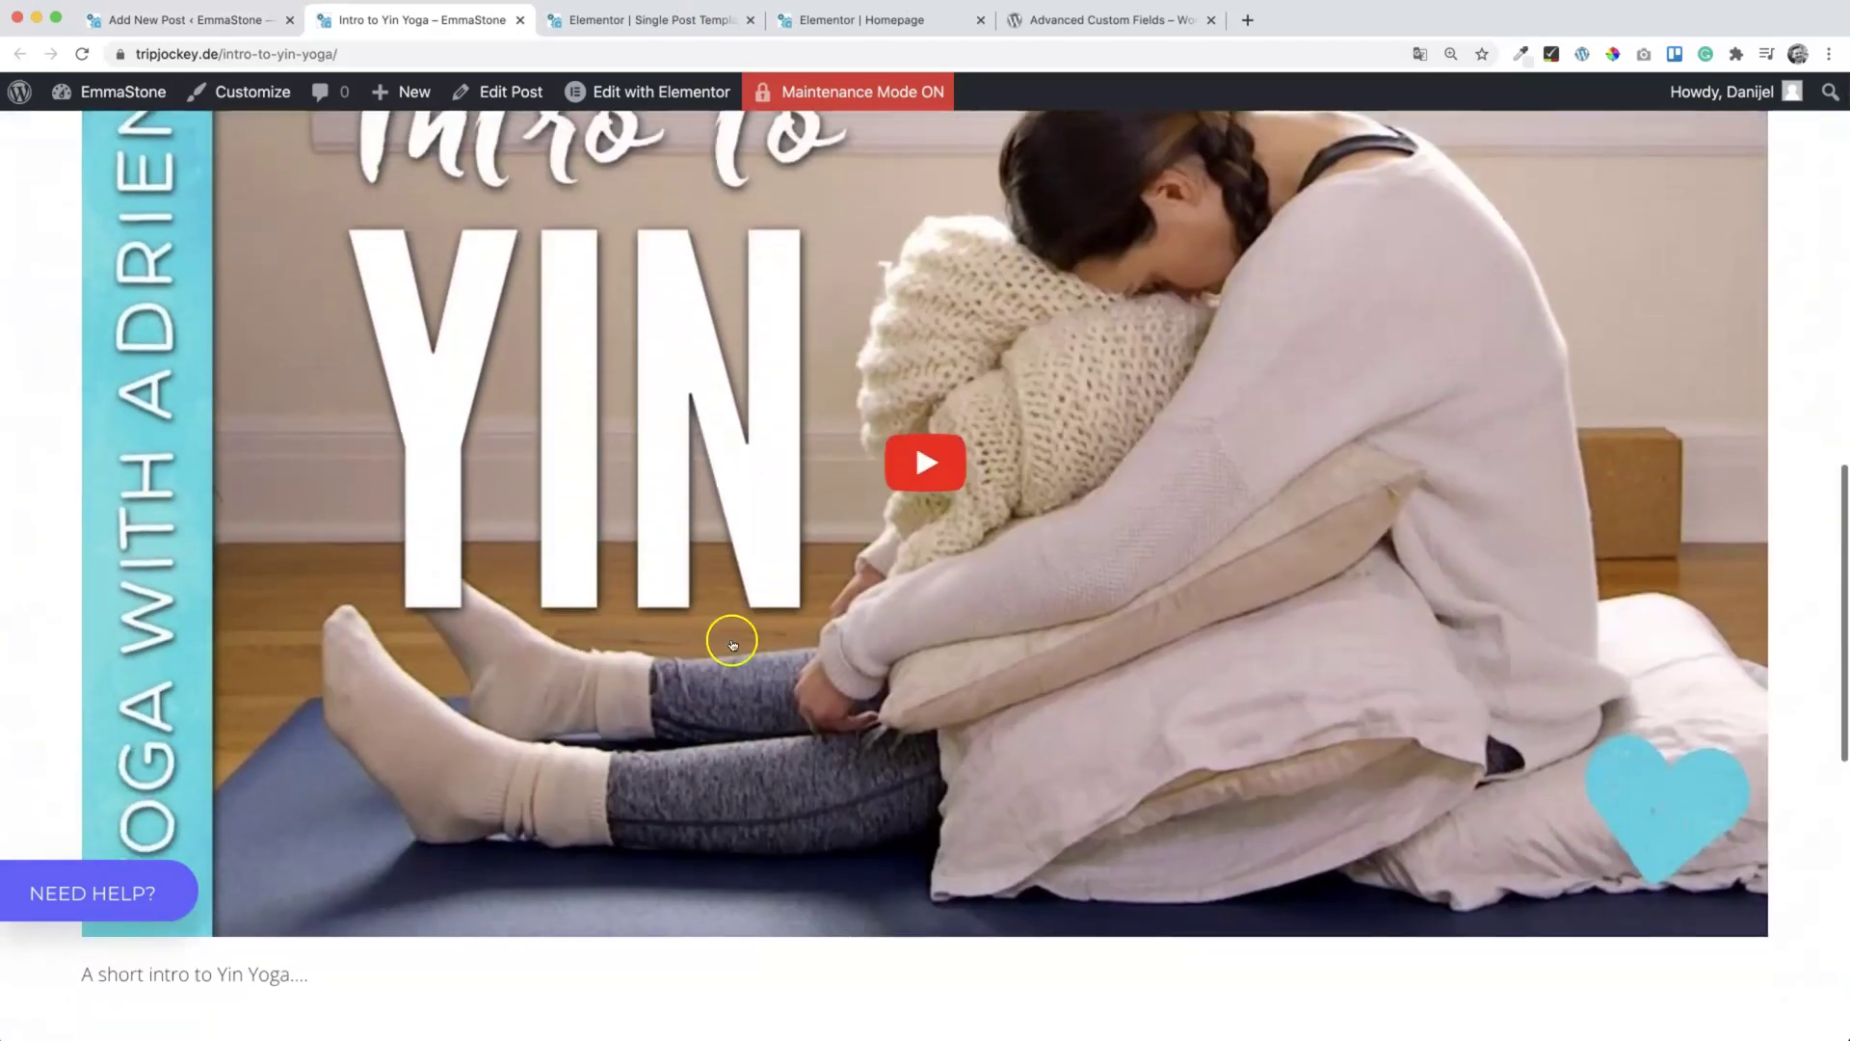
{"action": "scroll", "coordinate": [285, 424], "scroll_direction": "down", "scroll_amount": 1}
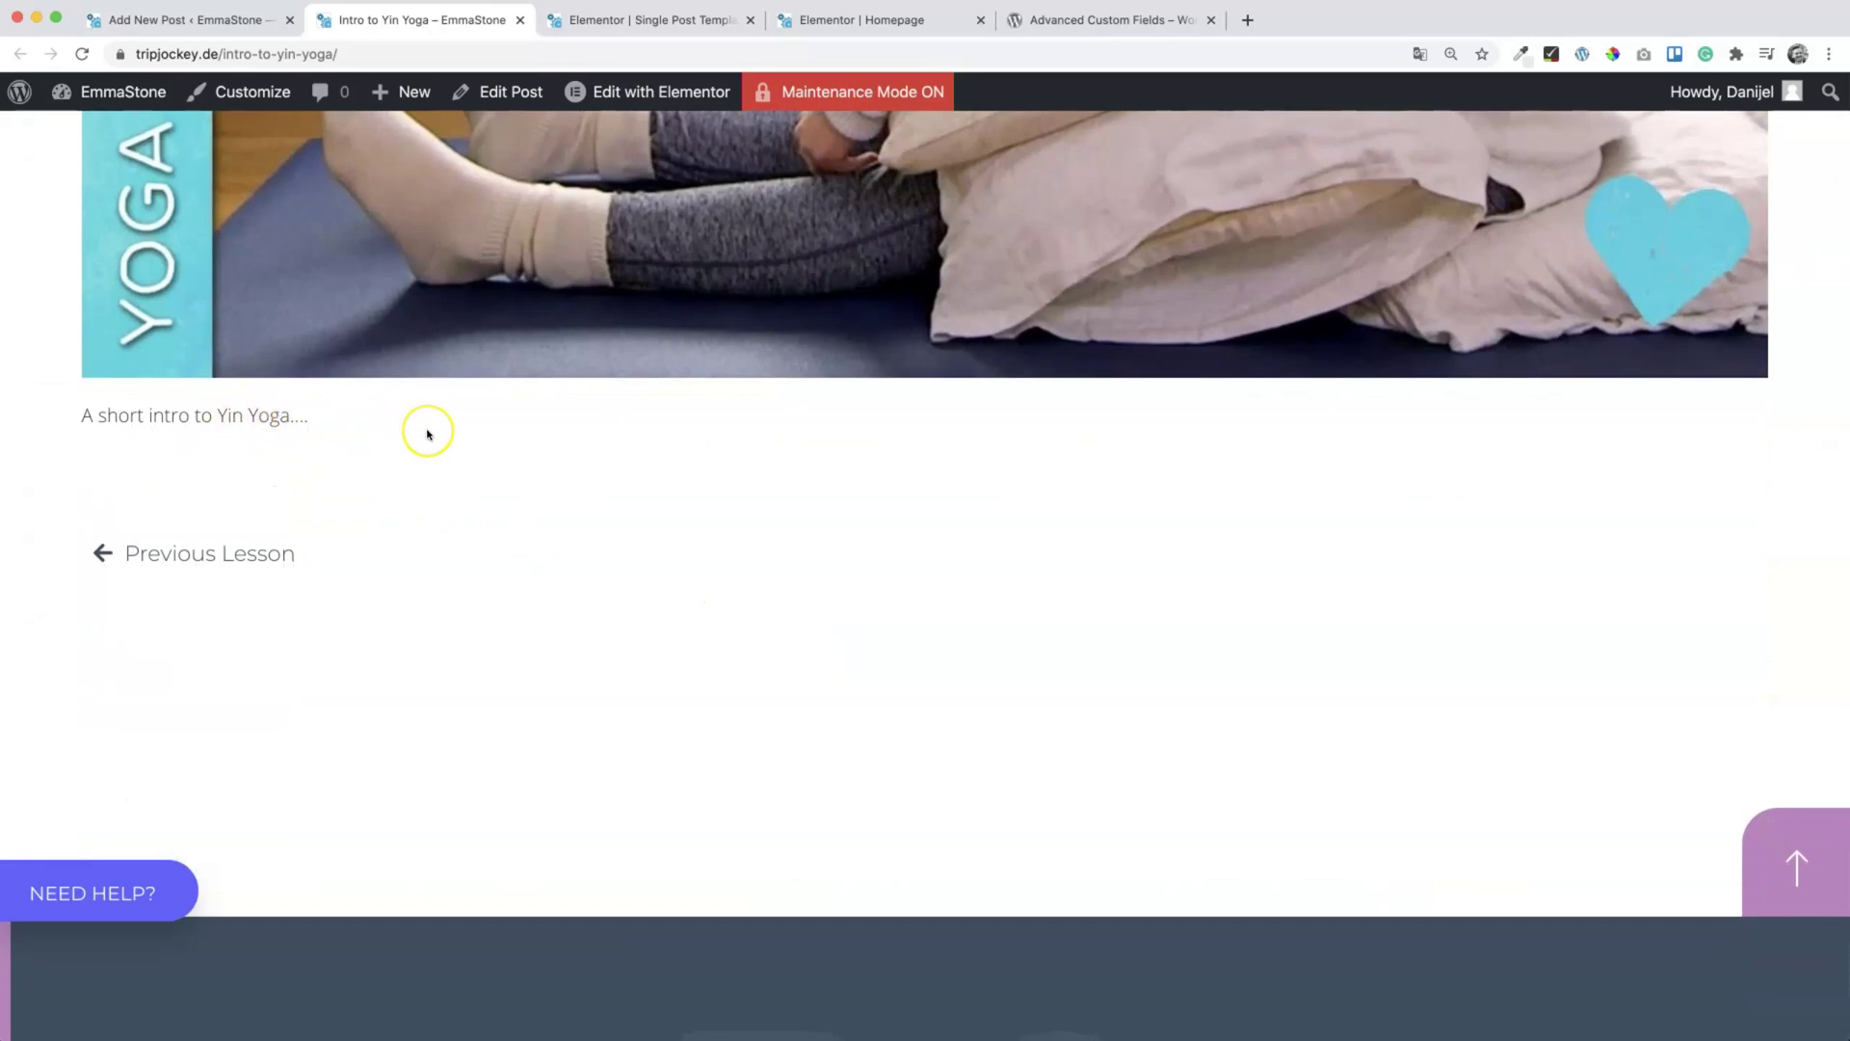
{"action": "scroll", "coordinate": [427, 433], "scroll_direction": "up", "scroll_amount": 2}
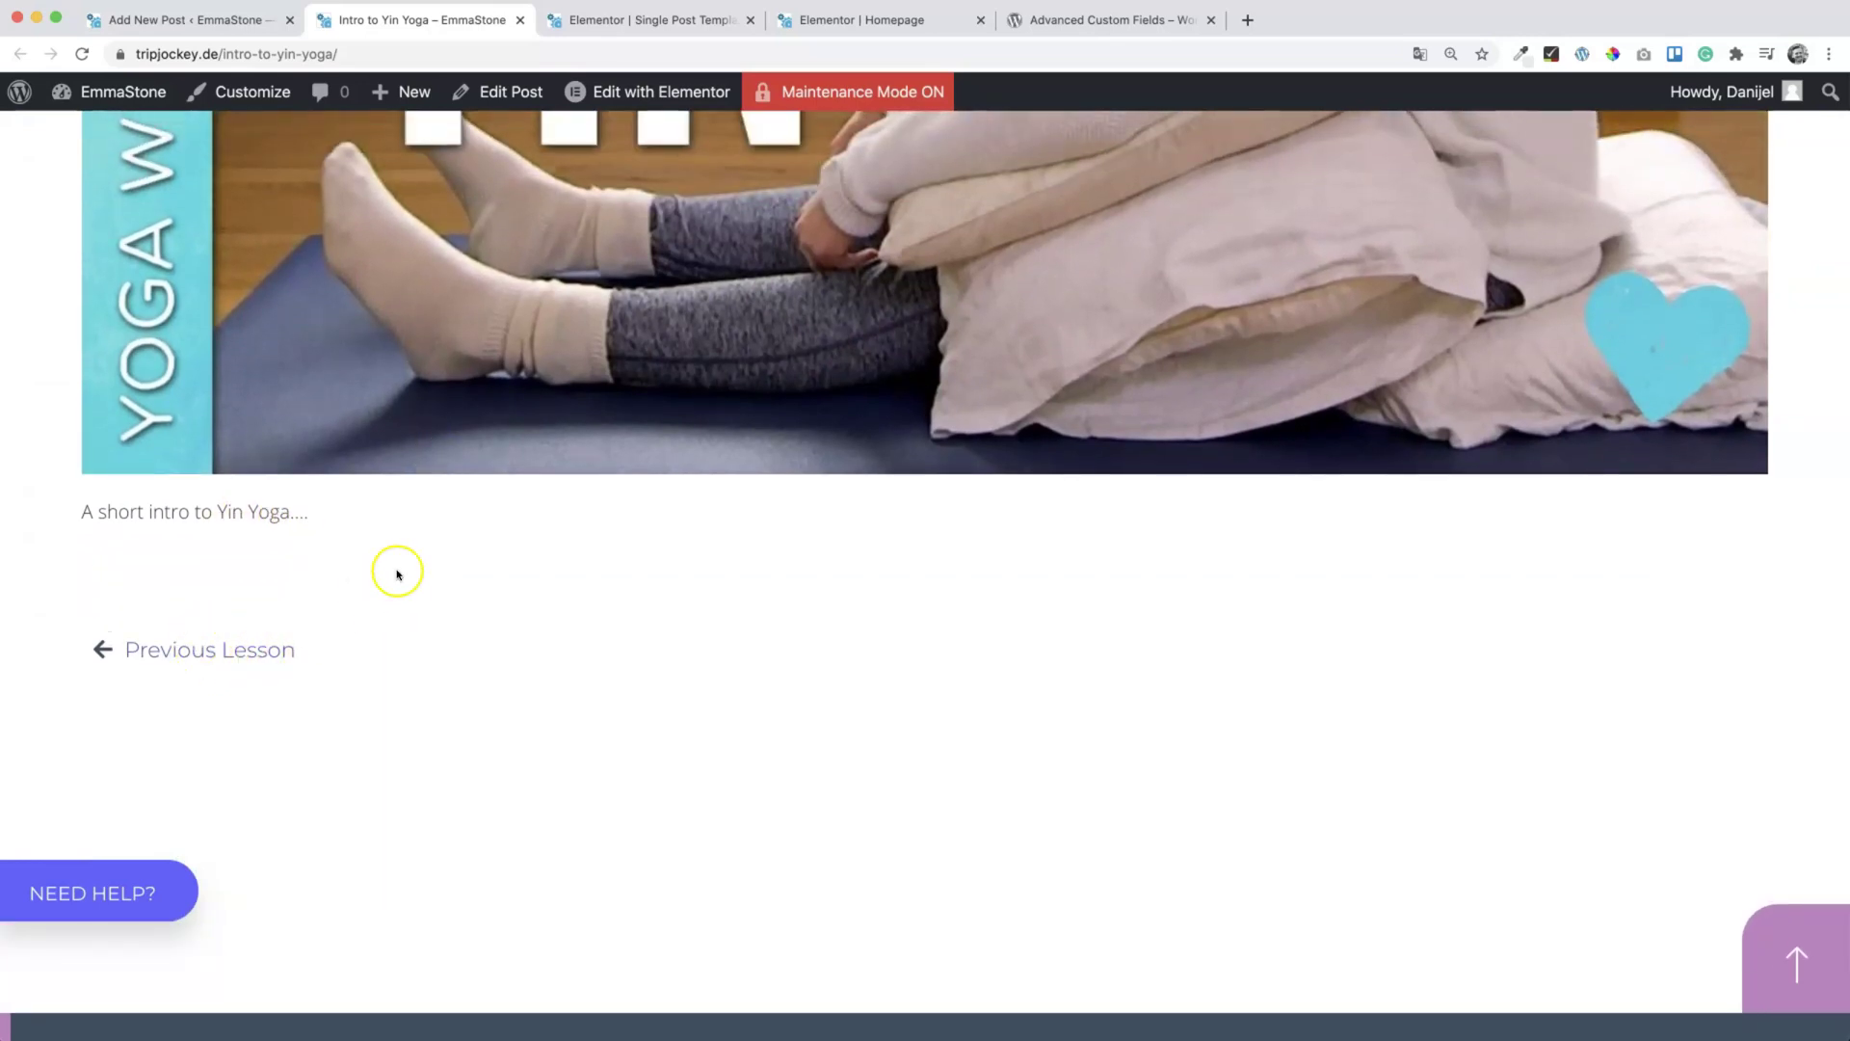
{"action": "scroll", "coordinate": [396, 568], "scroll_direction": "up", "scroll_amount": 10}
{"action": "scroll", "coordinate": [396, 569], "scroll_direction": "up", "scroll_amount": 6}
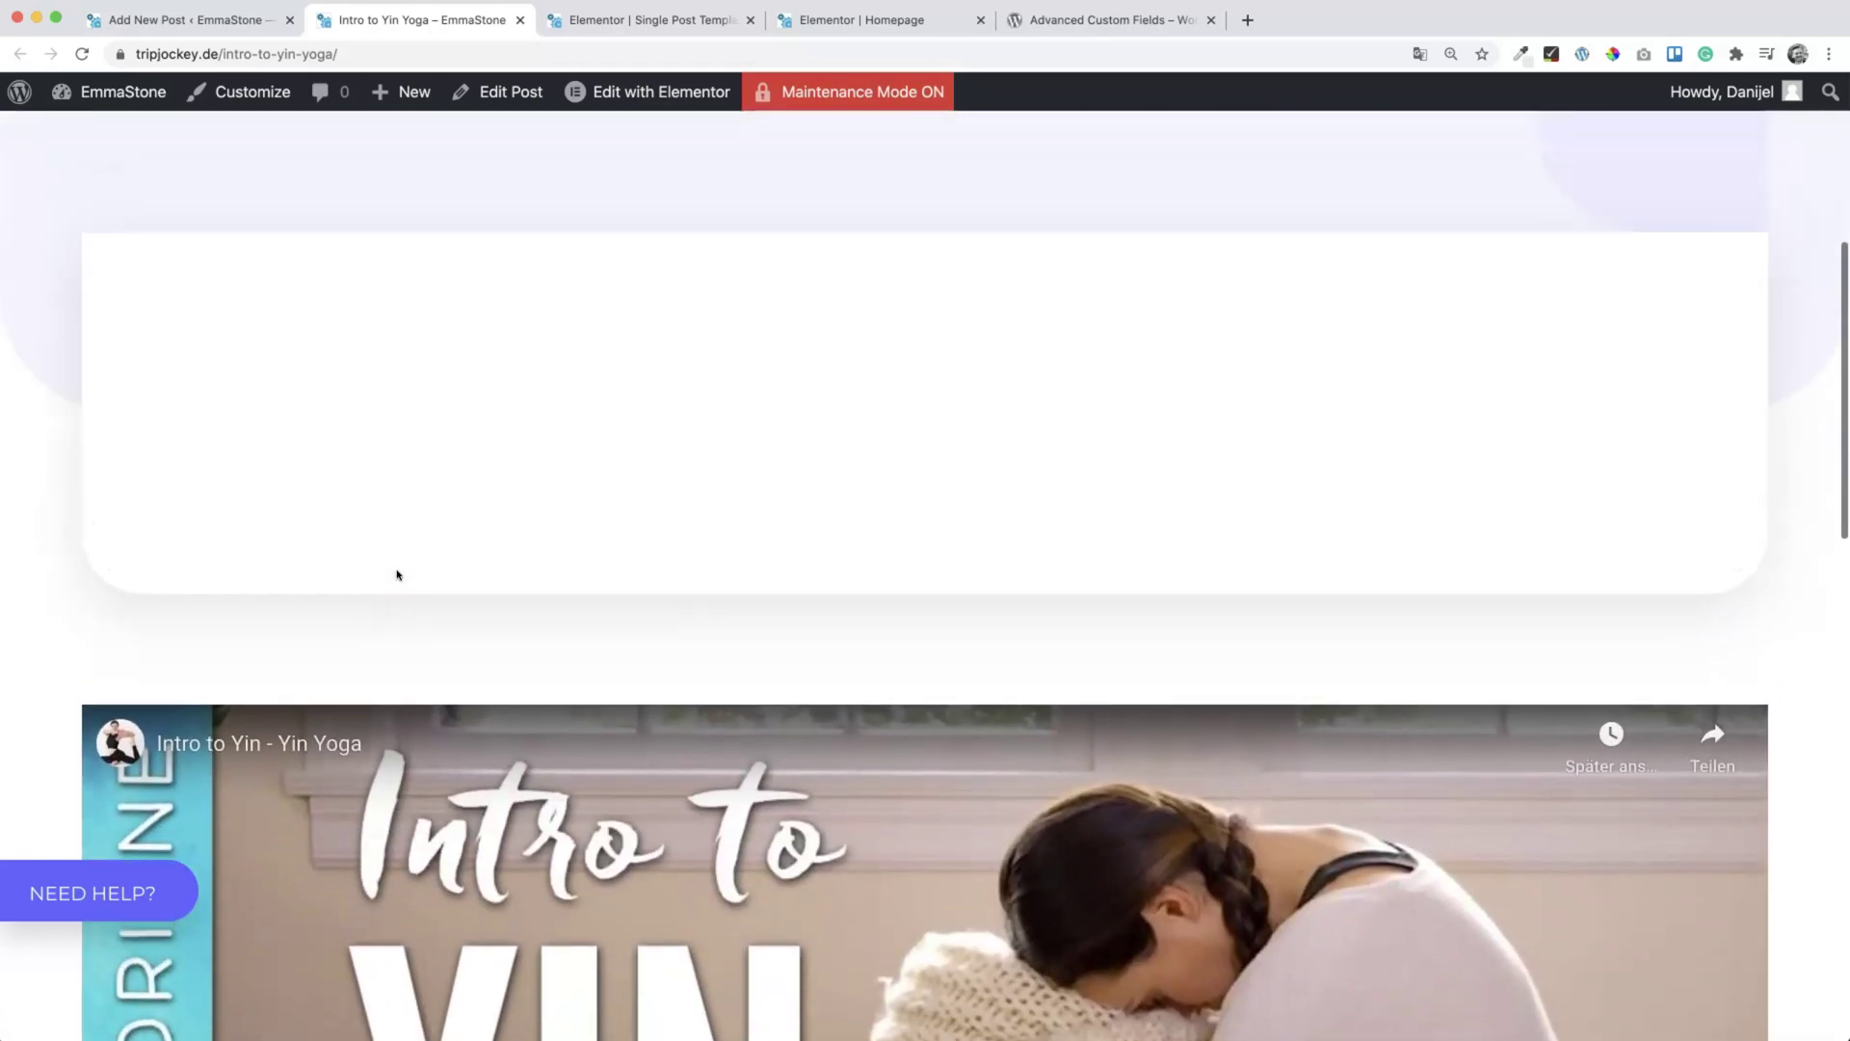
{"action": "scroll", "coordinate": [571, 655], "scroll_direction": "up", "scroll_amount": 3}
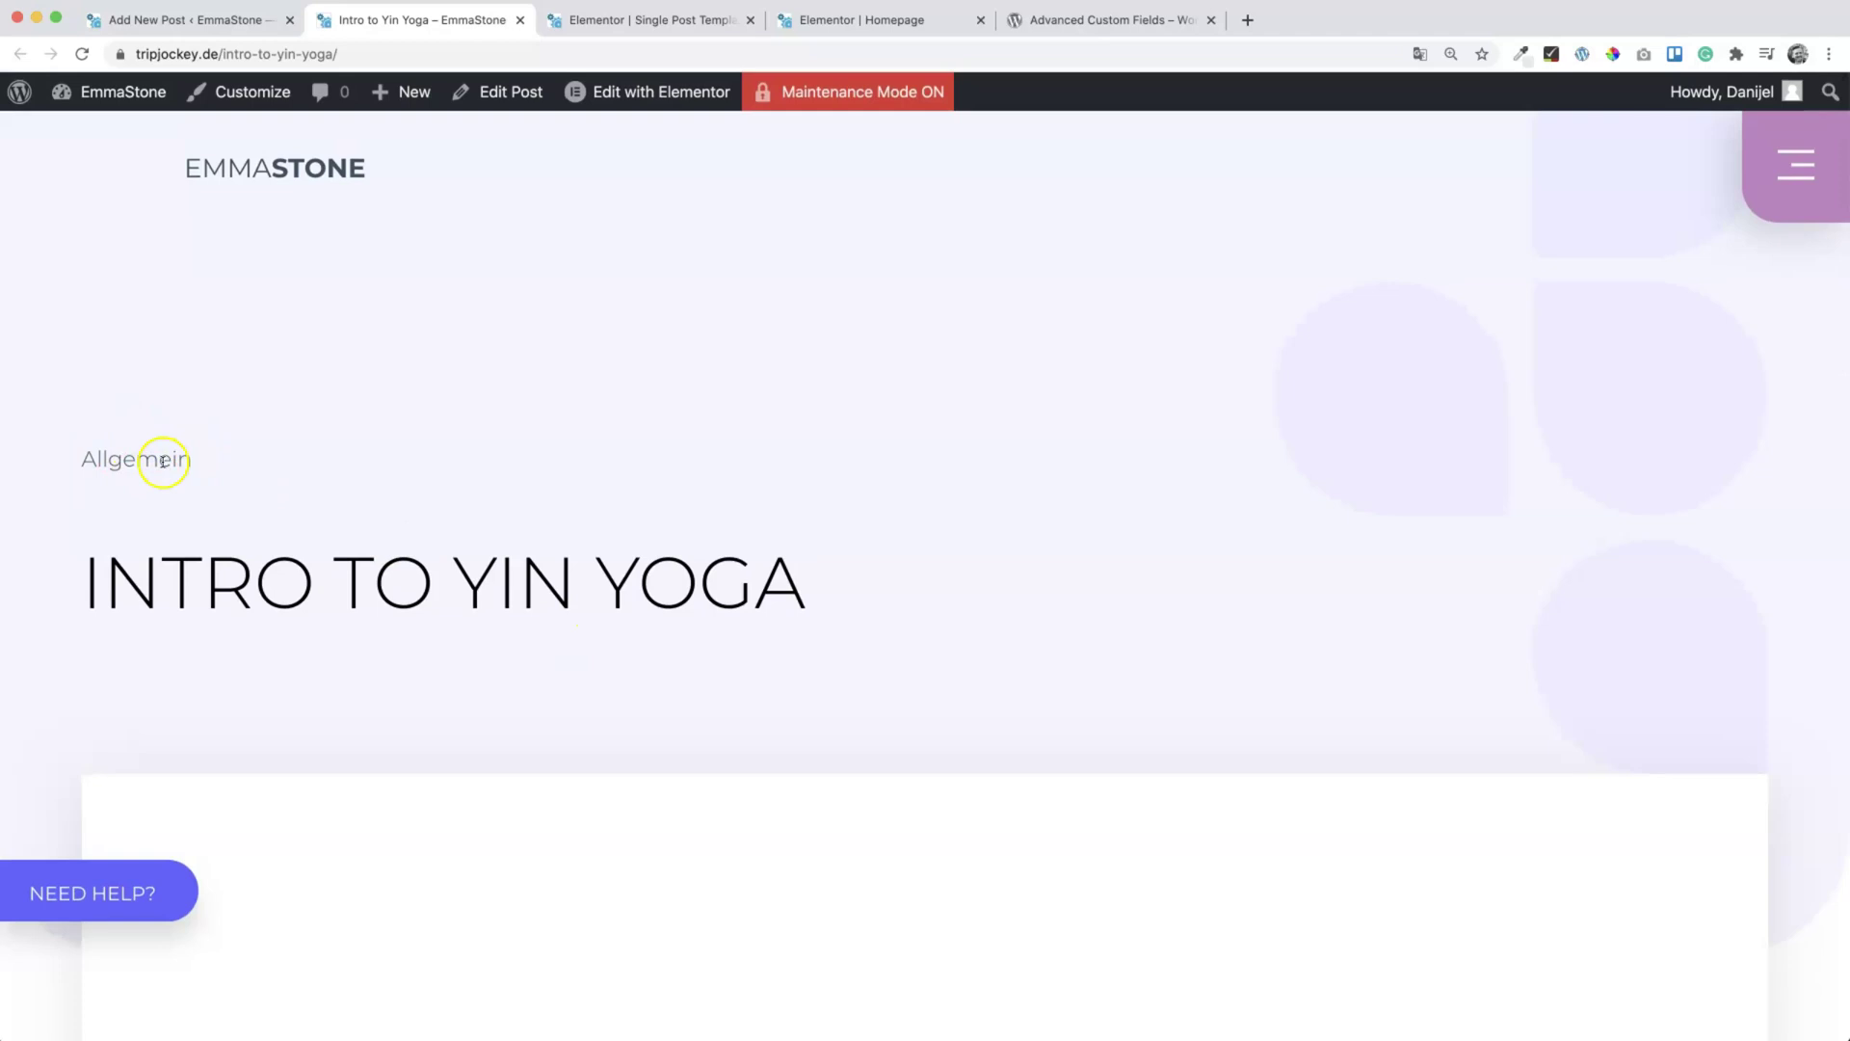
{"action": "scroll", "coordinate": [289, 496], "scroll_direction": "down", "scroll_amount": 4}
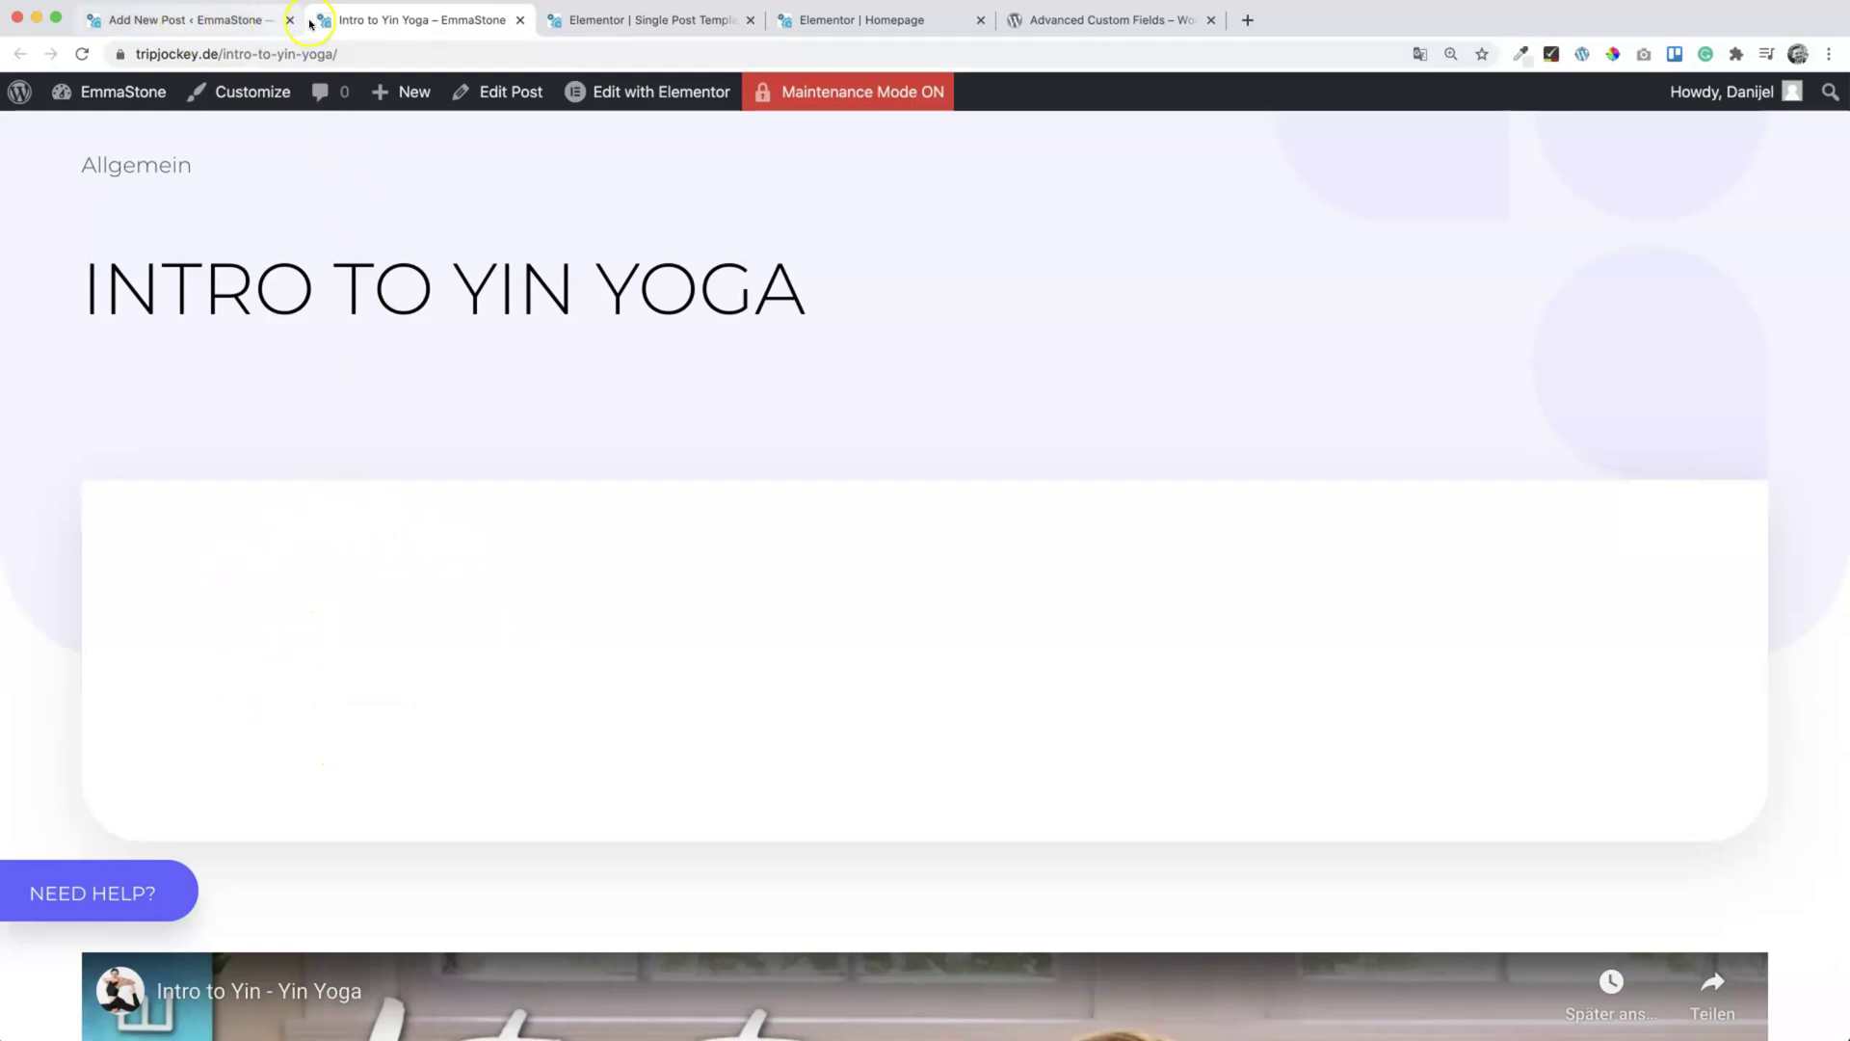
Step: Reload the Elementor single post template so it renders the Yin Yoga post
{"action": "left_click", "coordinate": [647, 22]}
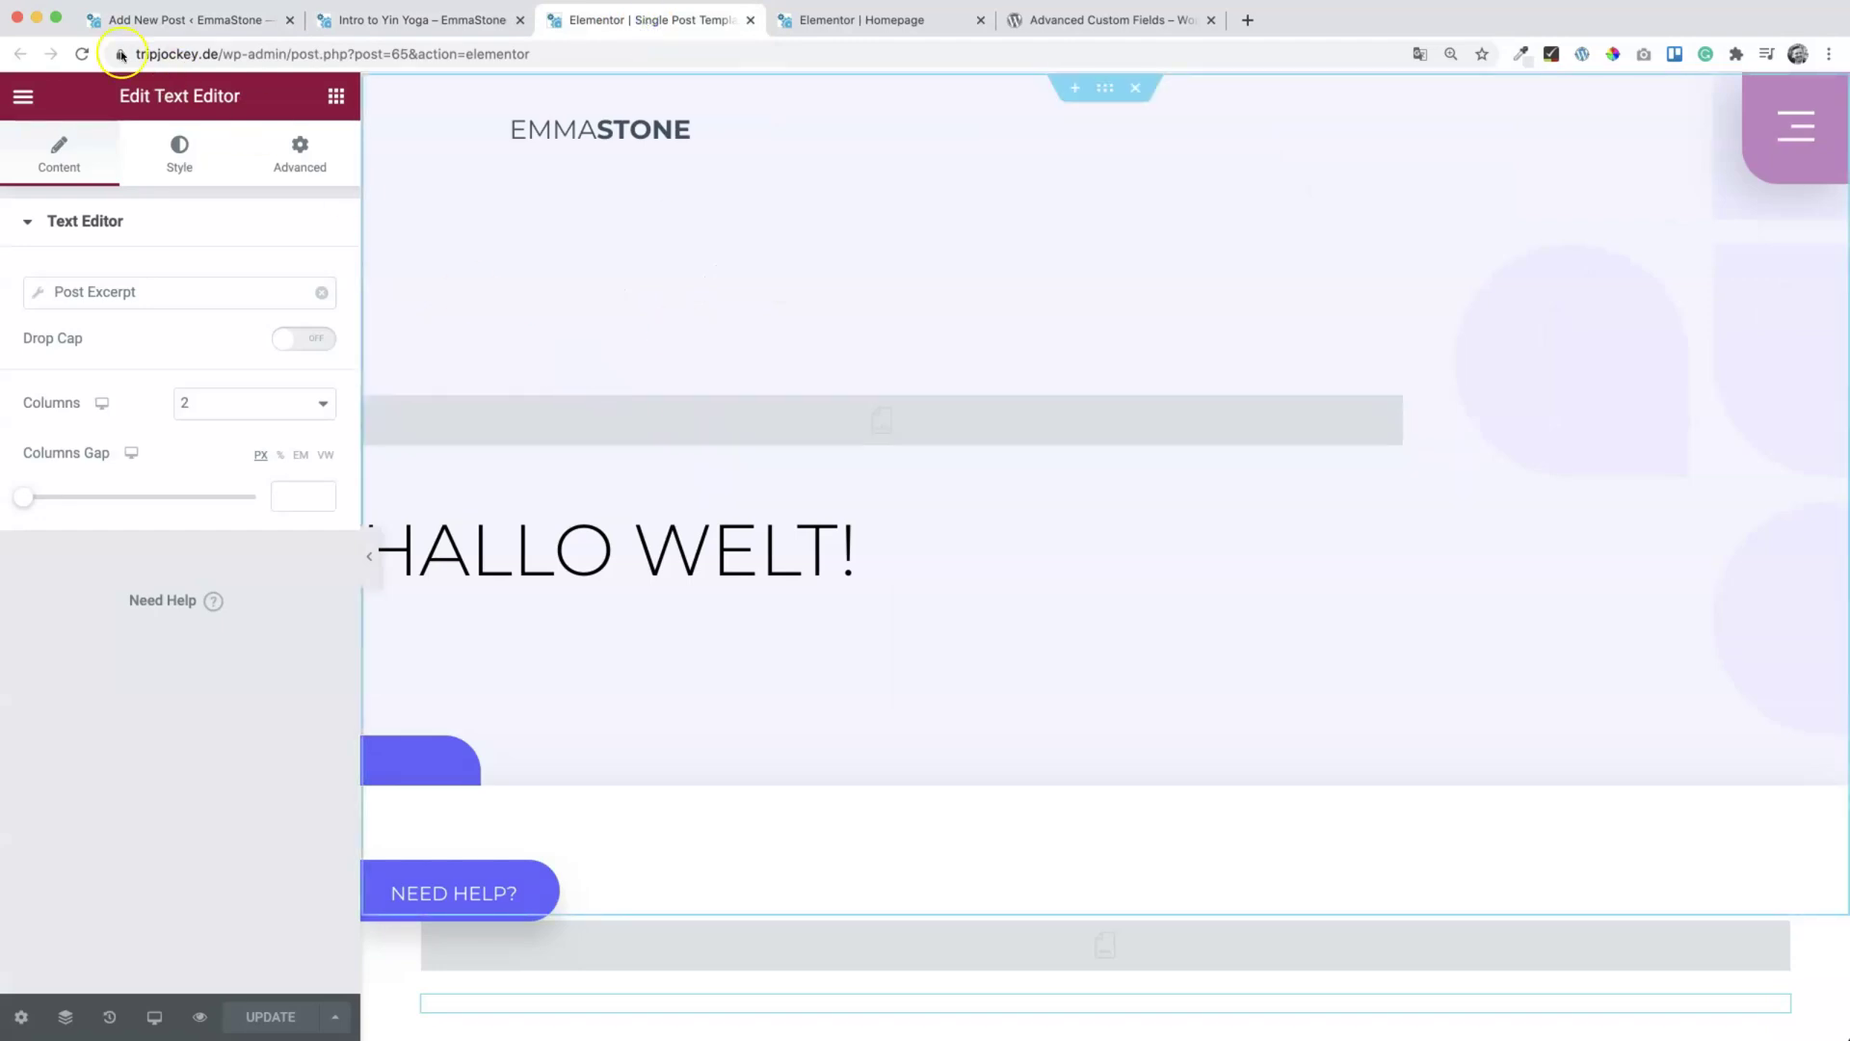
{"action": "left_click", "coordinate": [80, 55]}
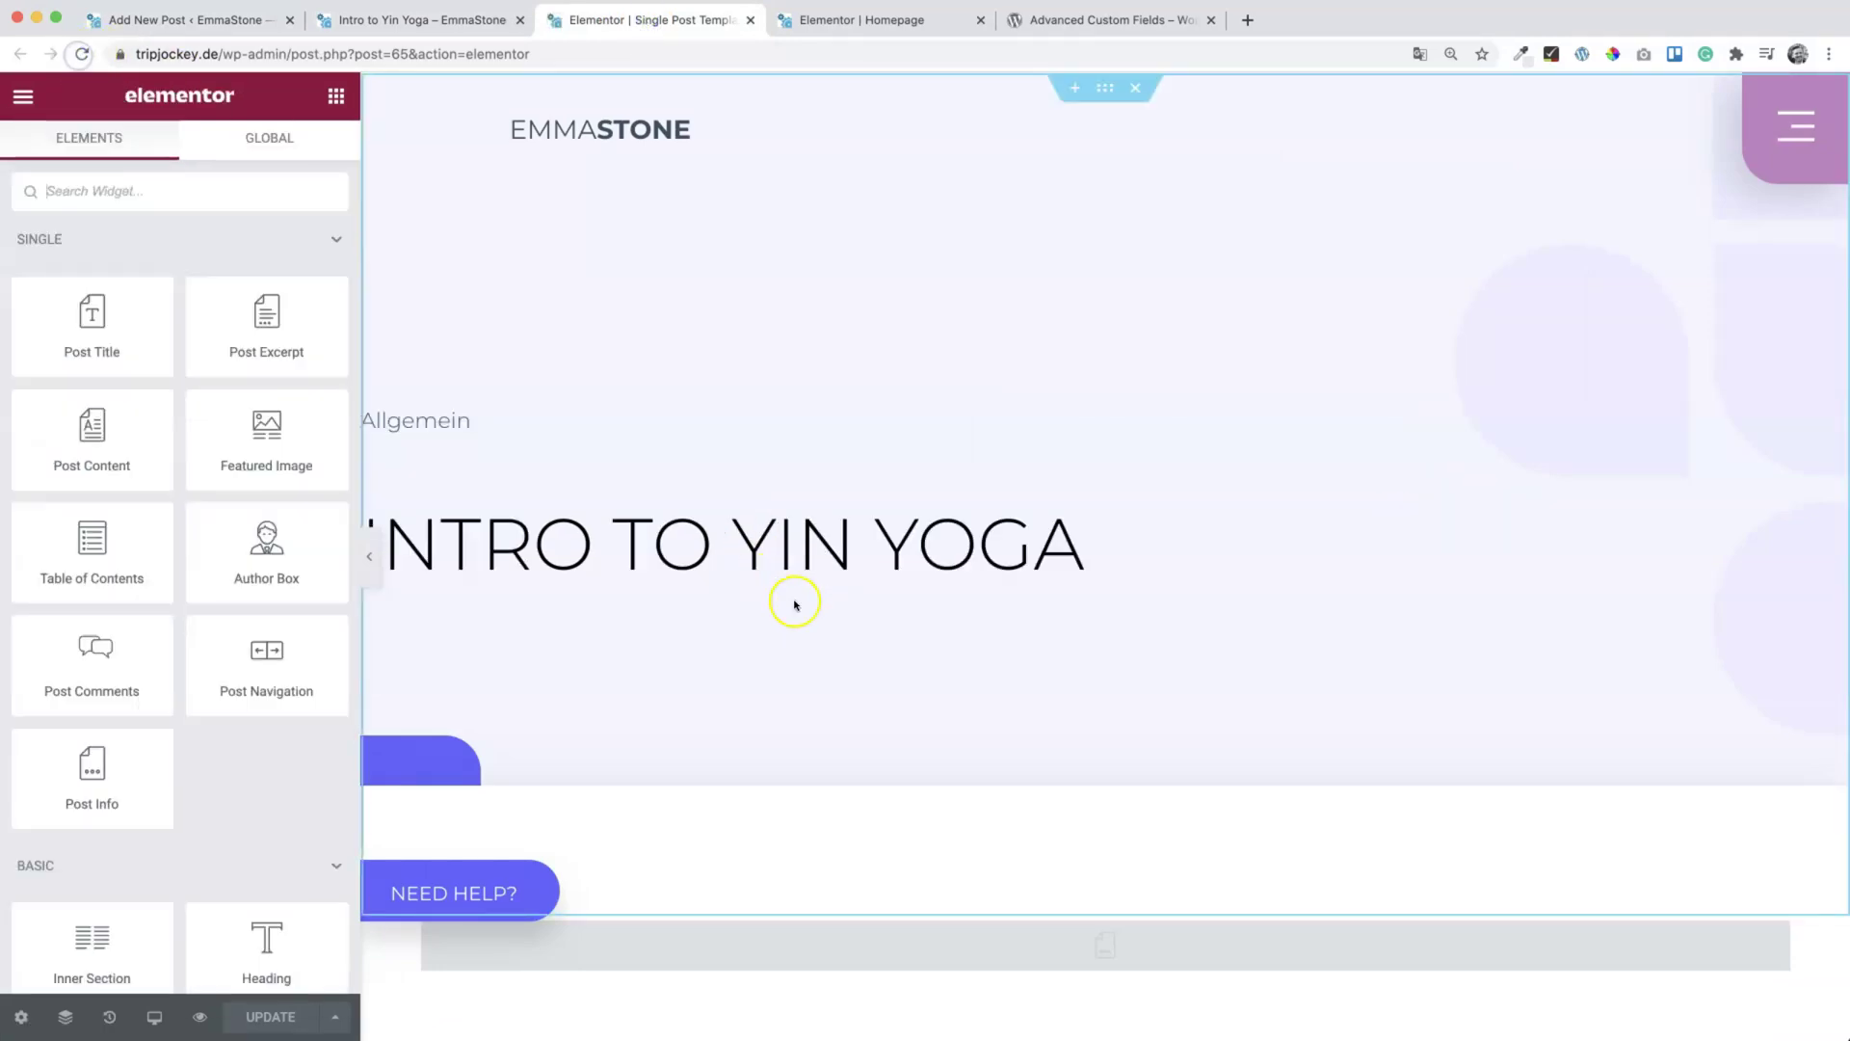
{"action": "scroll", "coordinate": [805, 611], "scroll_direction": "down", "scroll_amount": 1}
{"action": "scroll", "coordinate": [806, 611], "scroll_direction": "down", "scroll_amount": 10}
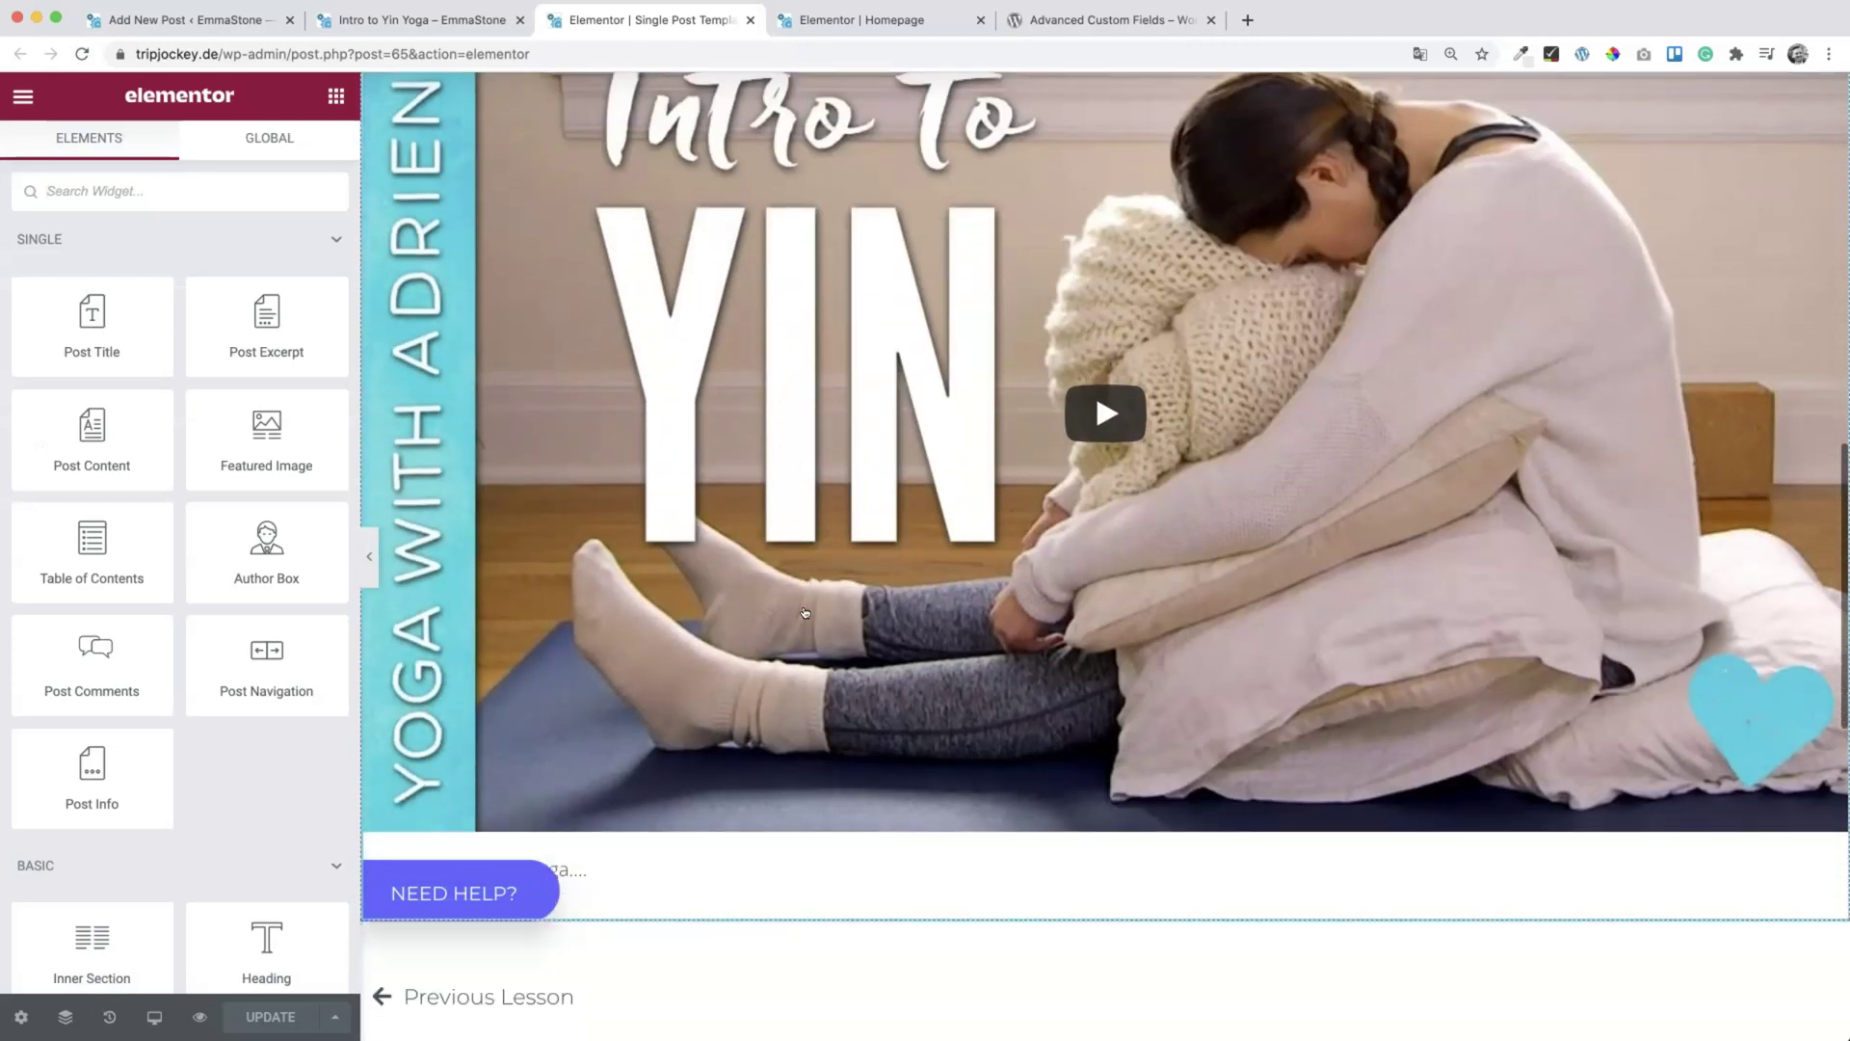
{"action": "scroll", "coordinate": [806, 612], "scroll_direction": "up", "scroll_amount": 10}
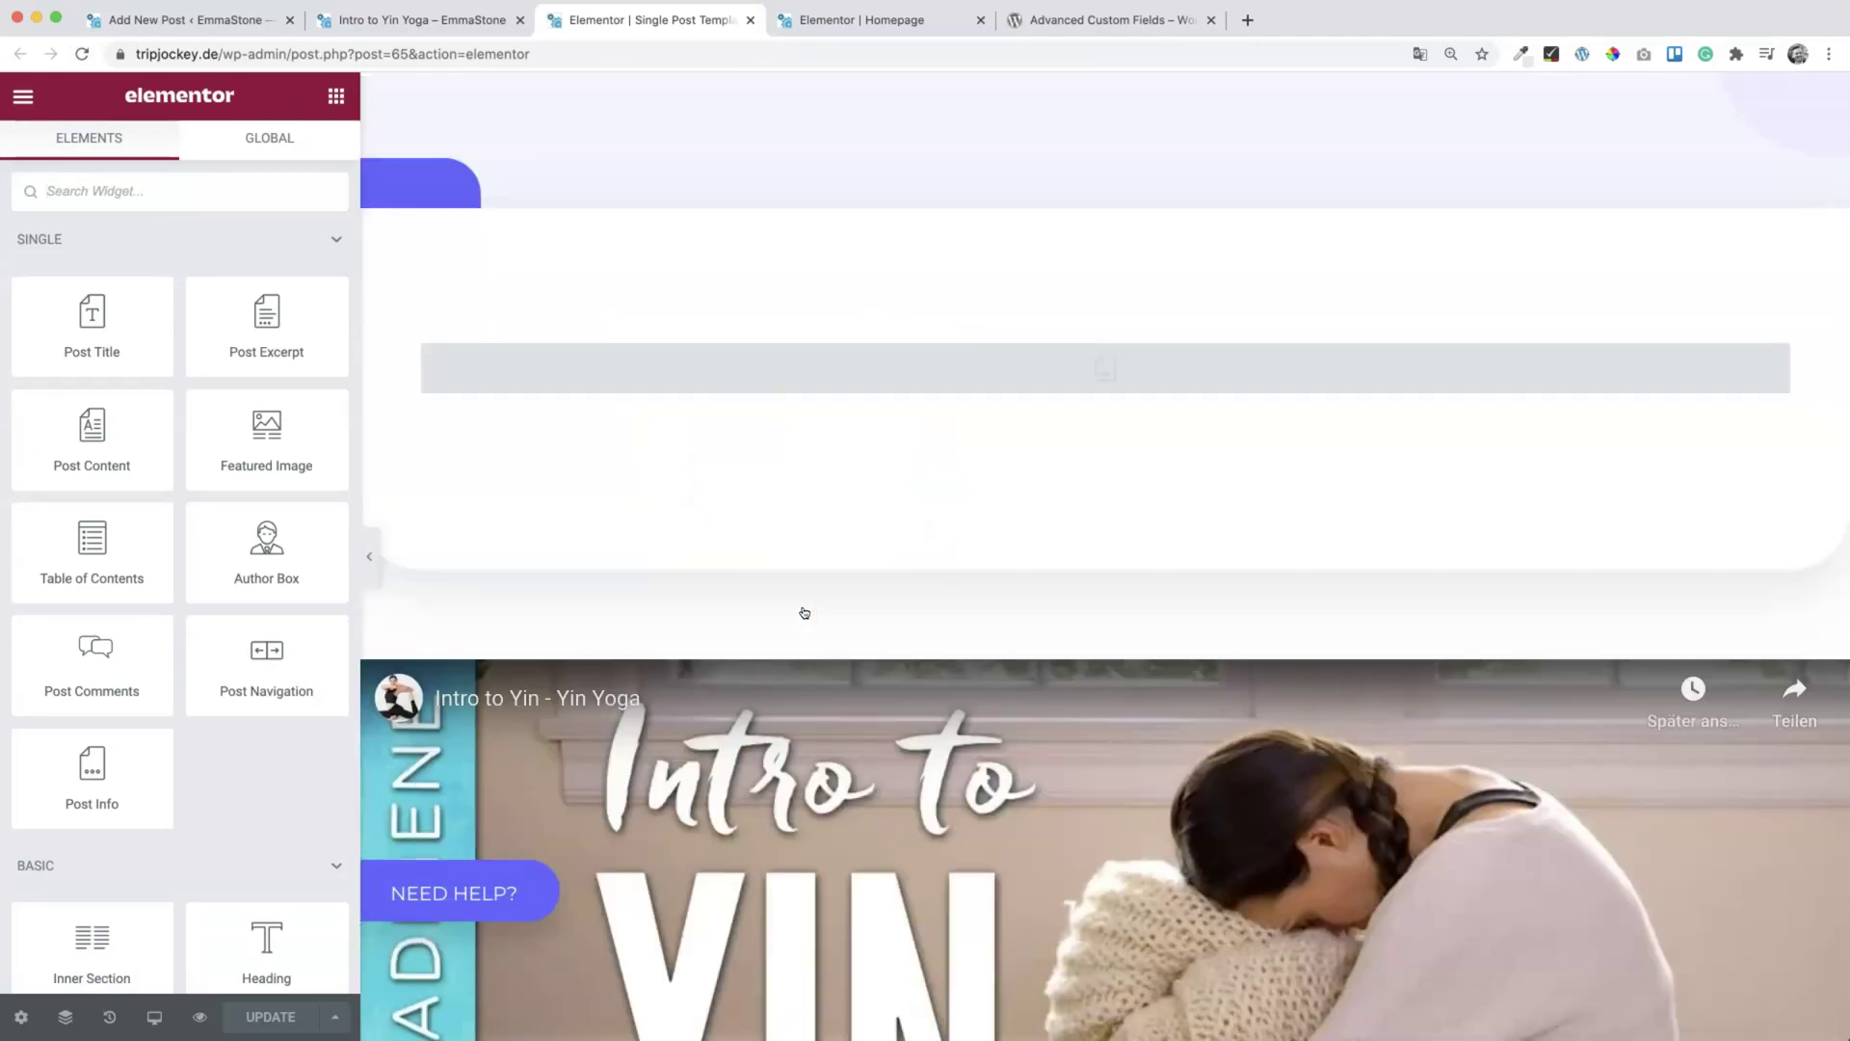
{"action": "scroll", "coordinate": [804, 613], "scroll_direction": "up", "scroll_amount": 6}
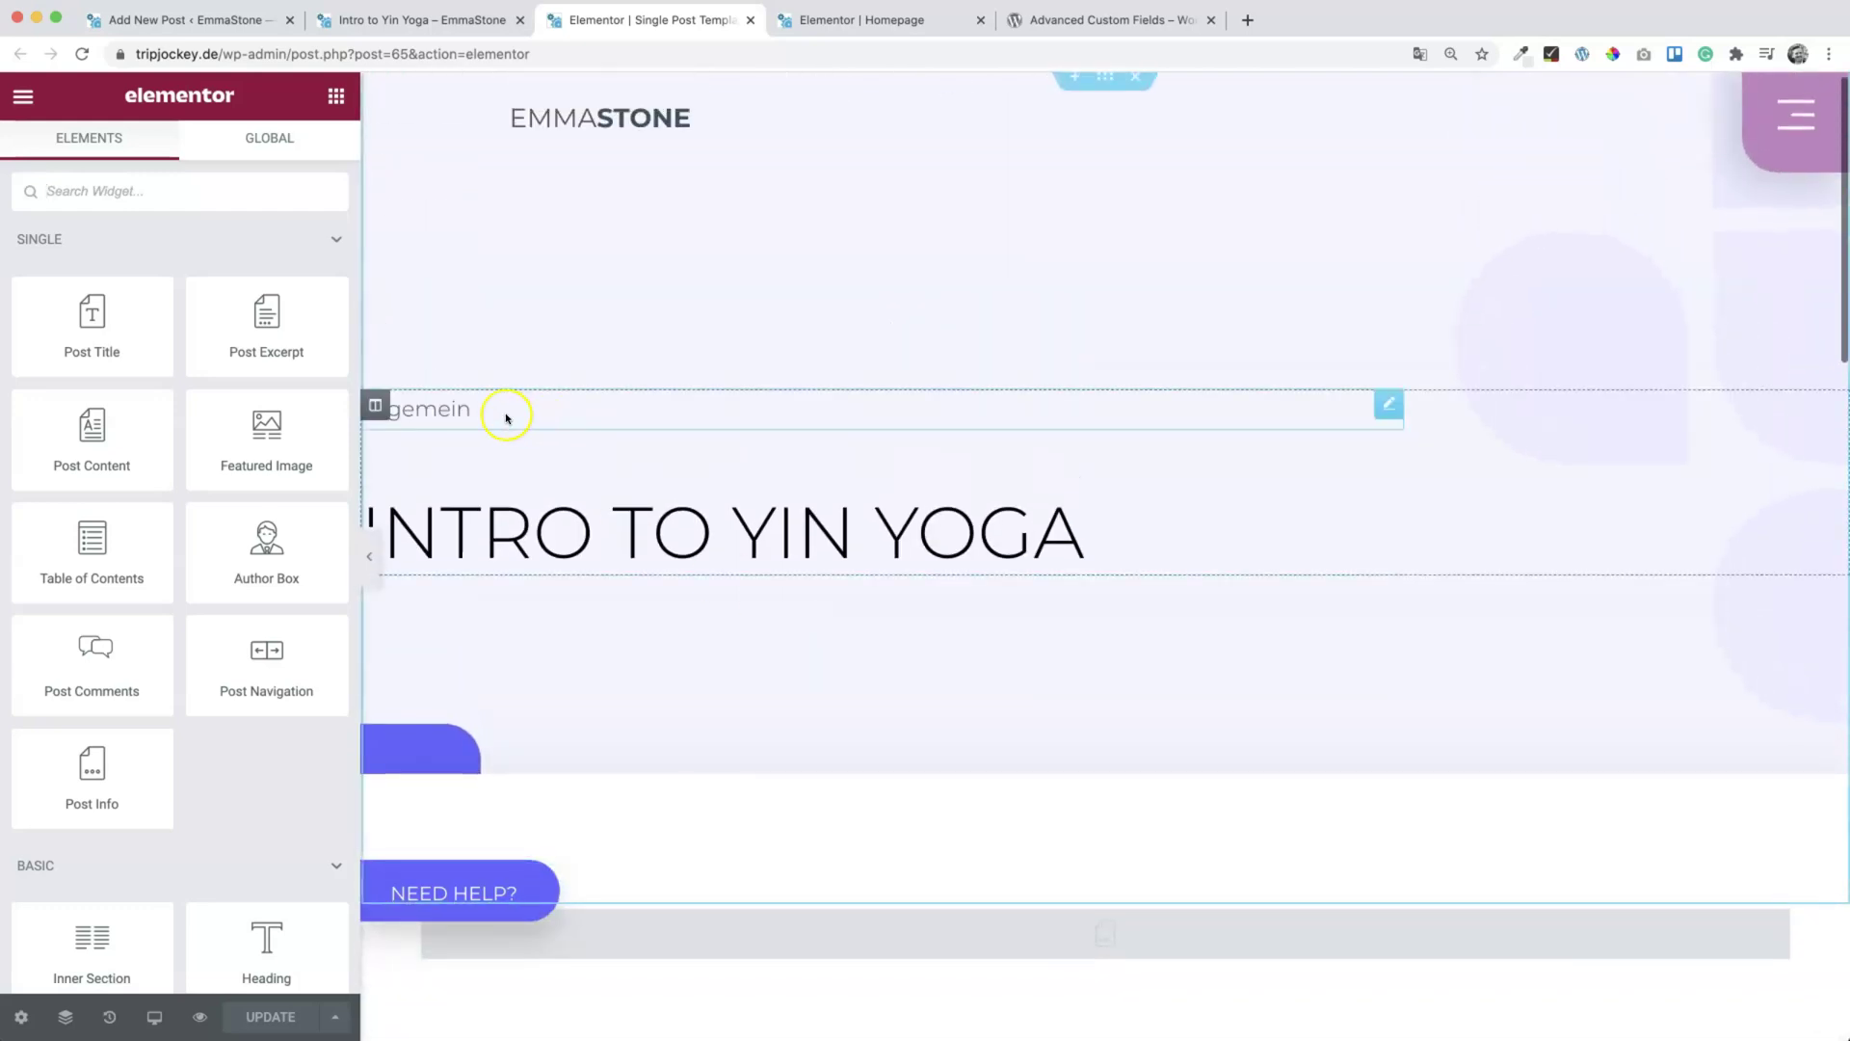
Step: Inspect the Post Info widgets' Terms, lesson-number heading and Custom field settings
{"action": "left_click", "coordinate": [491, 409]}
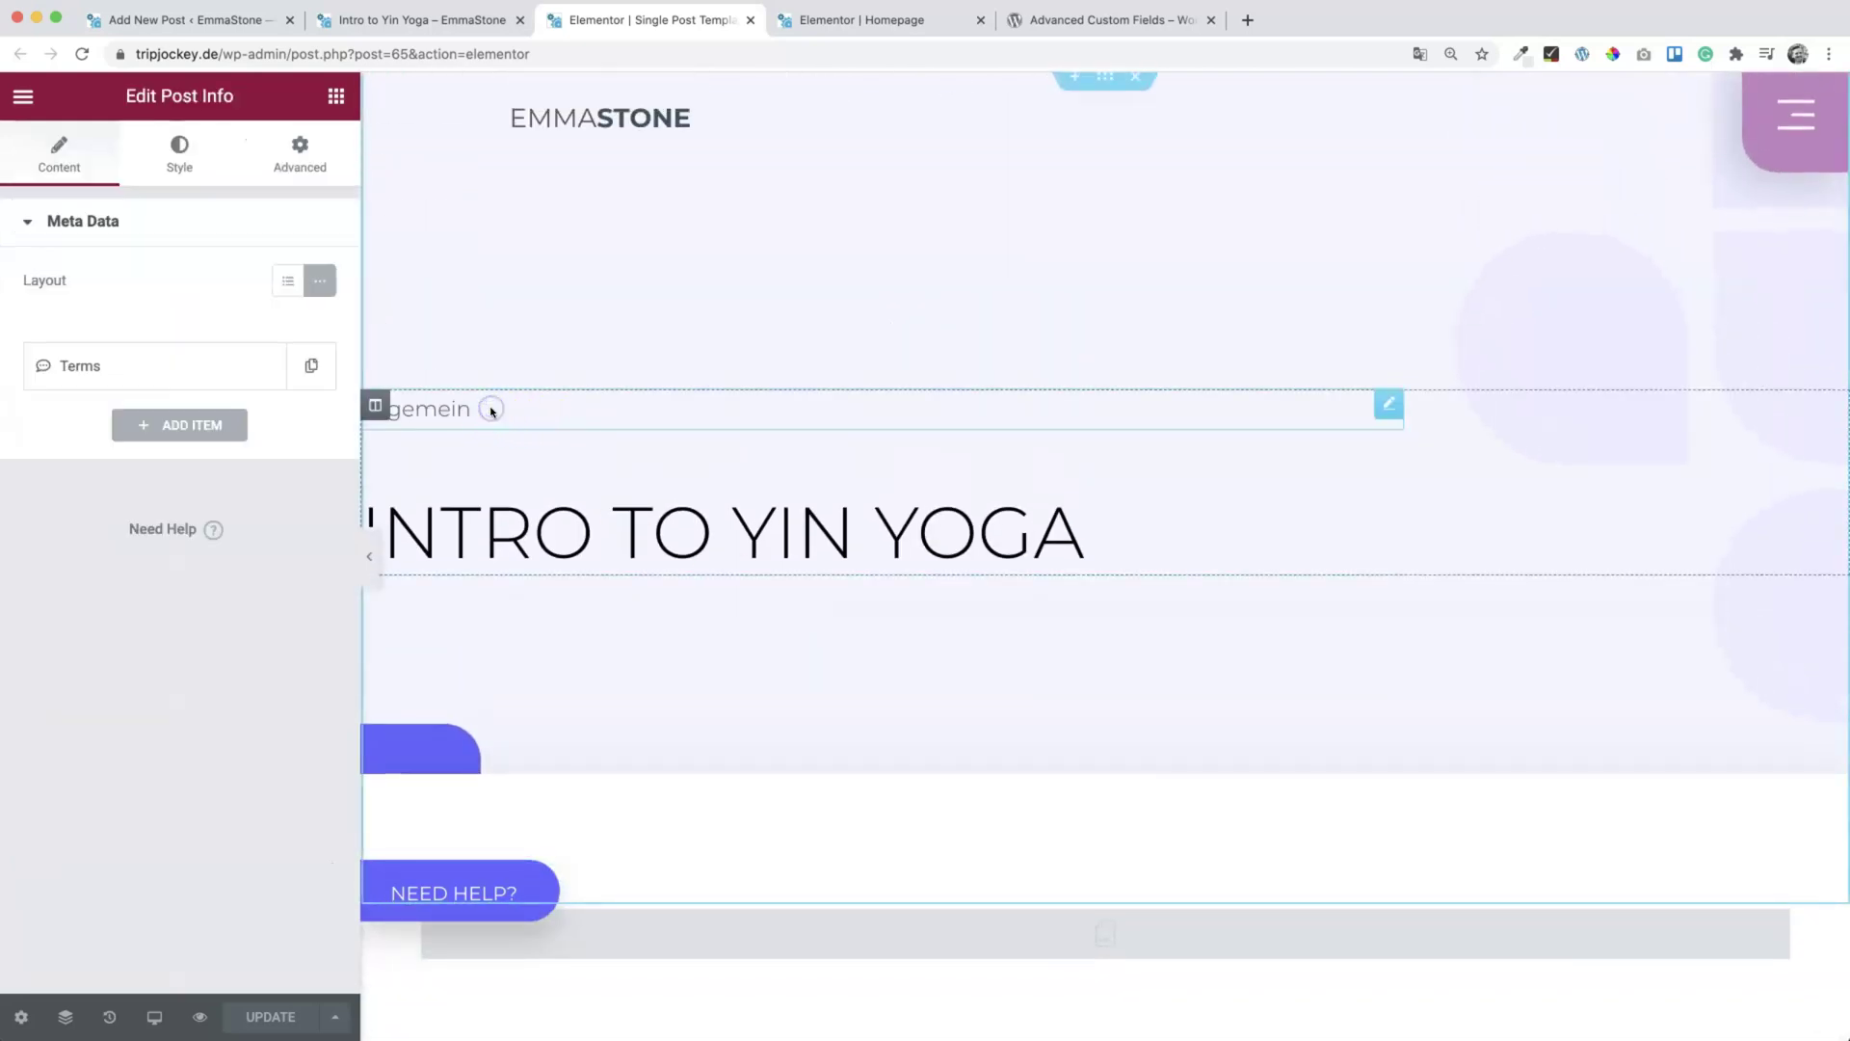
{"action": "left_click", "coordinate": [104, 366]}
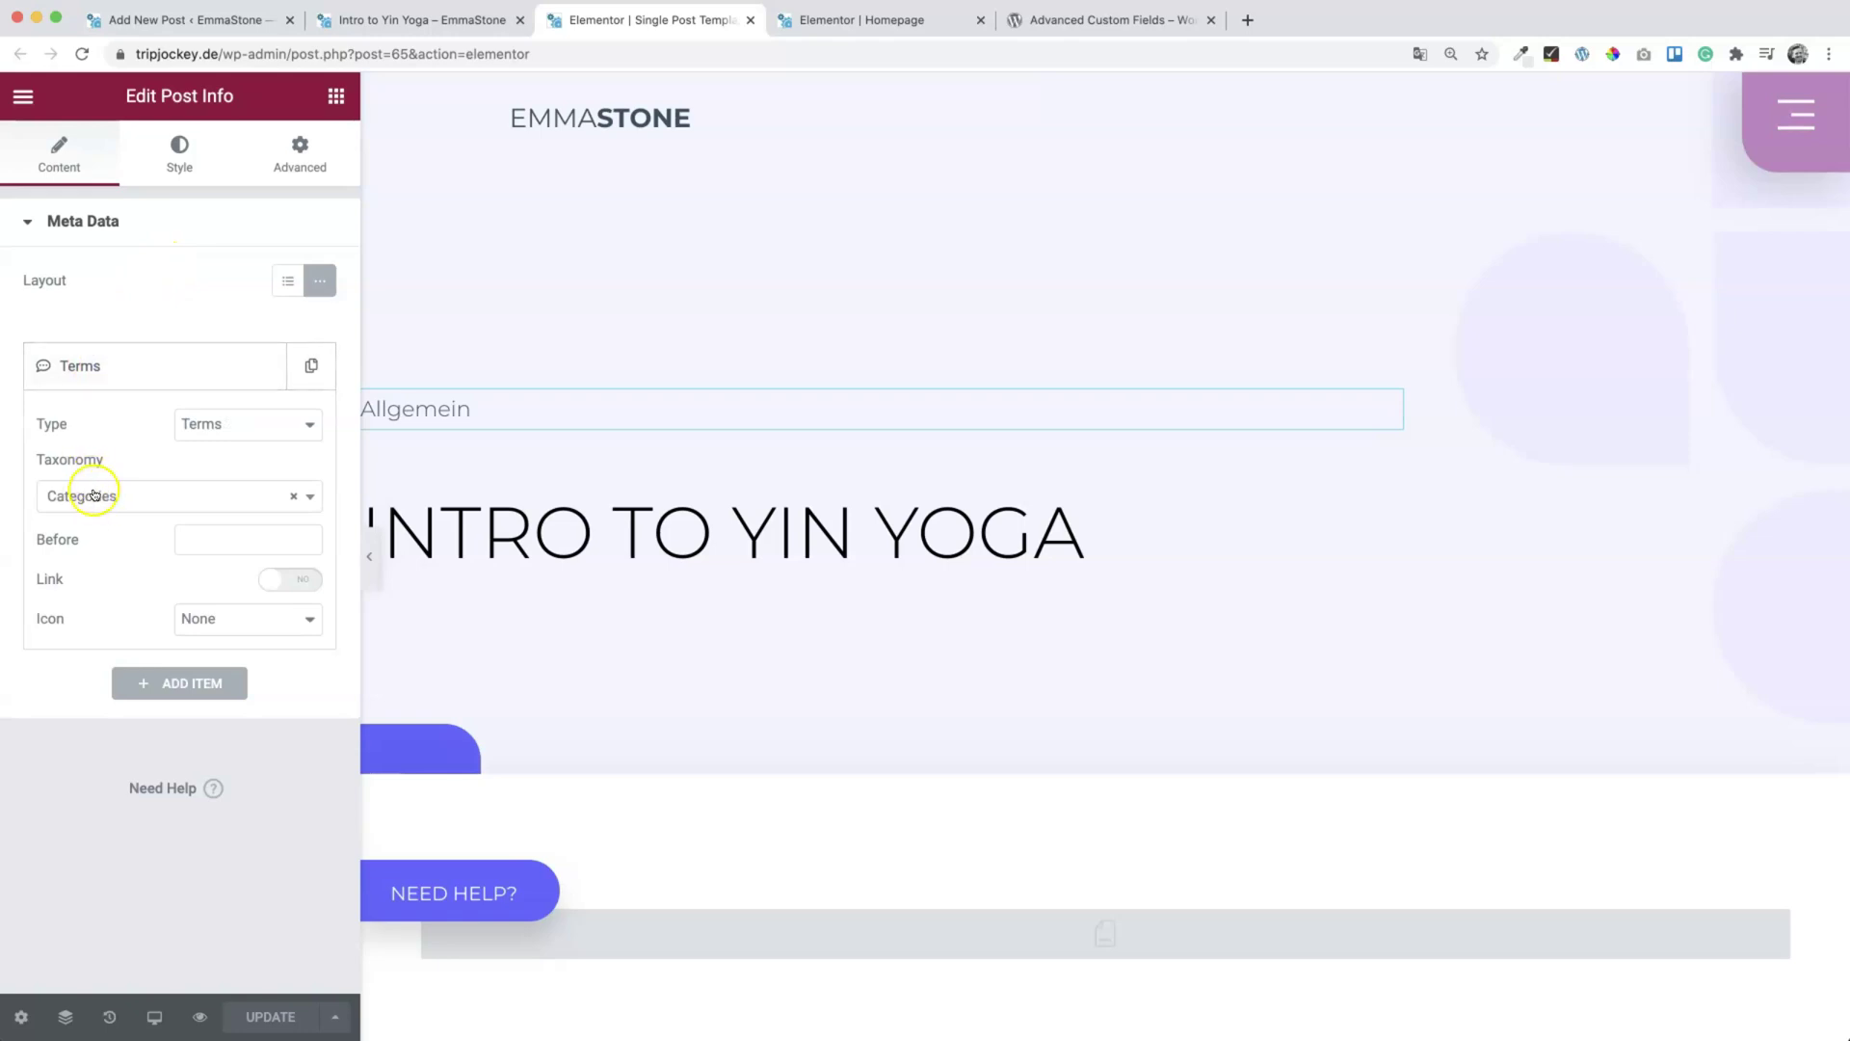
{"action": "scroll", "coordinate": [581, 524], "scroll_direction": "down", "scroll_amount": 5}
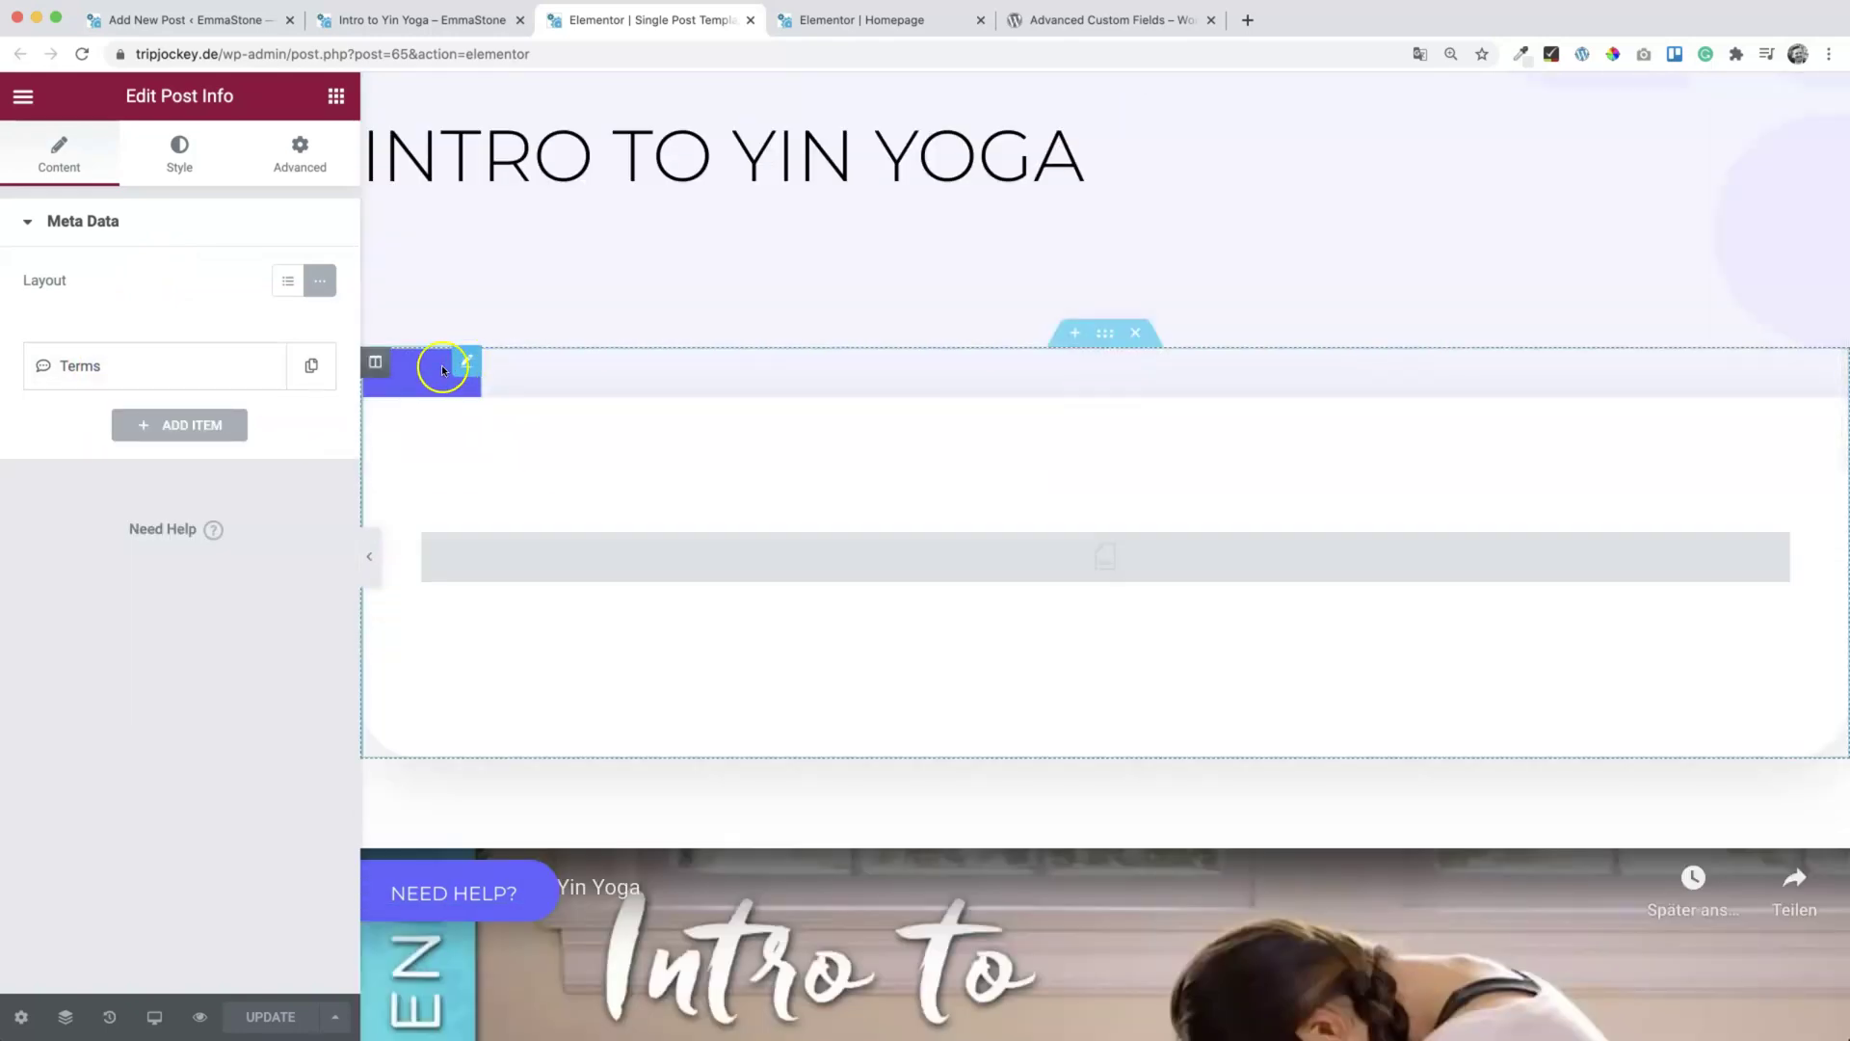
{"action": "left_click", "coordinate": [463, 364]}
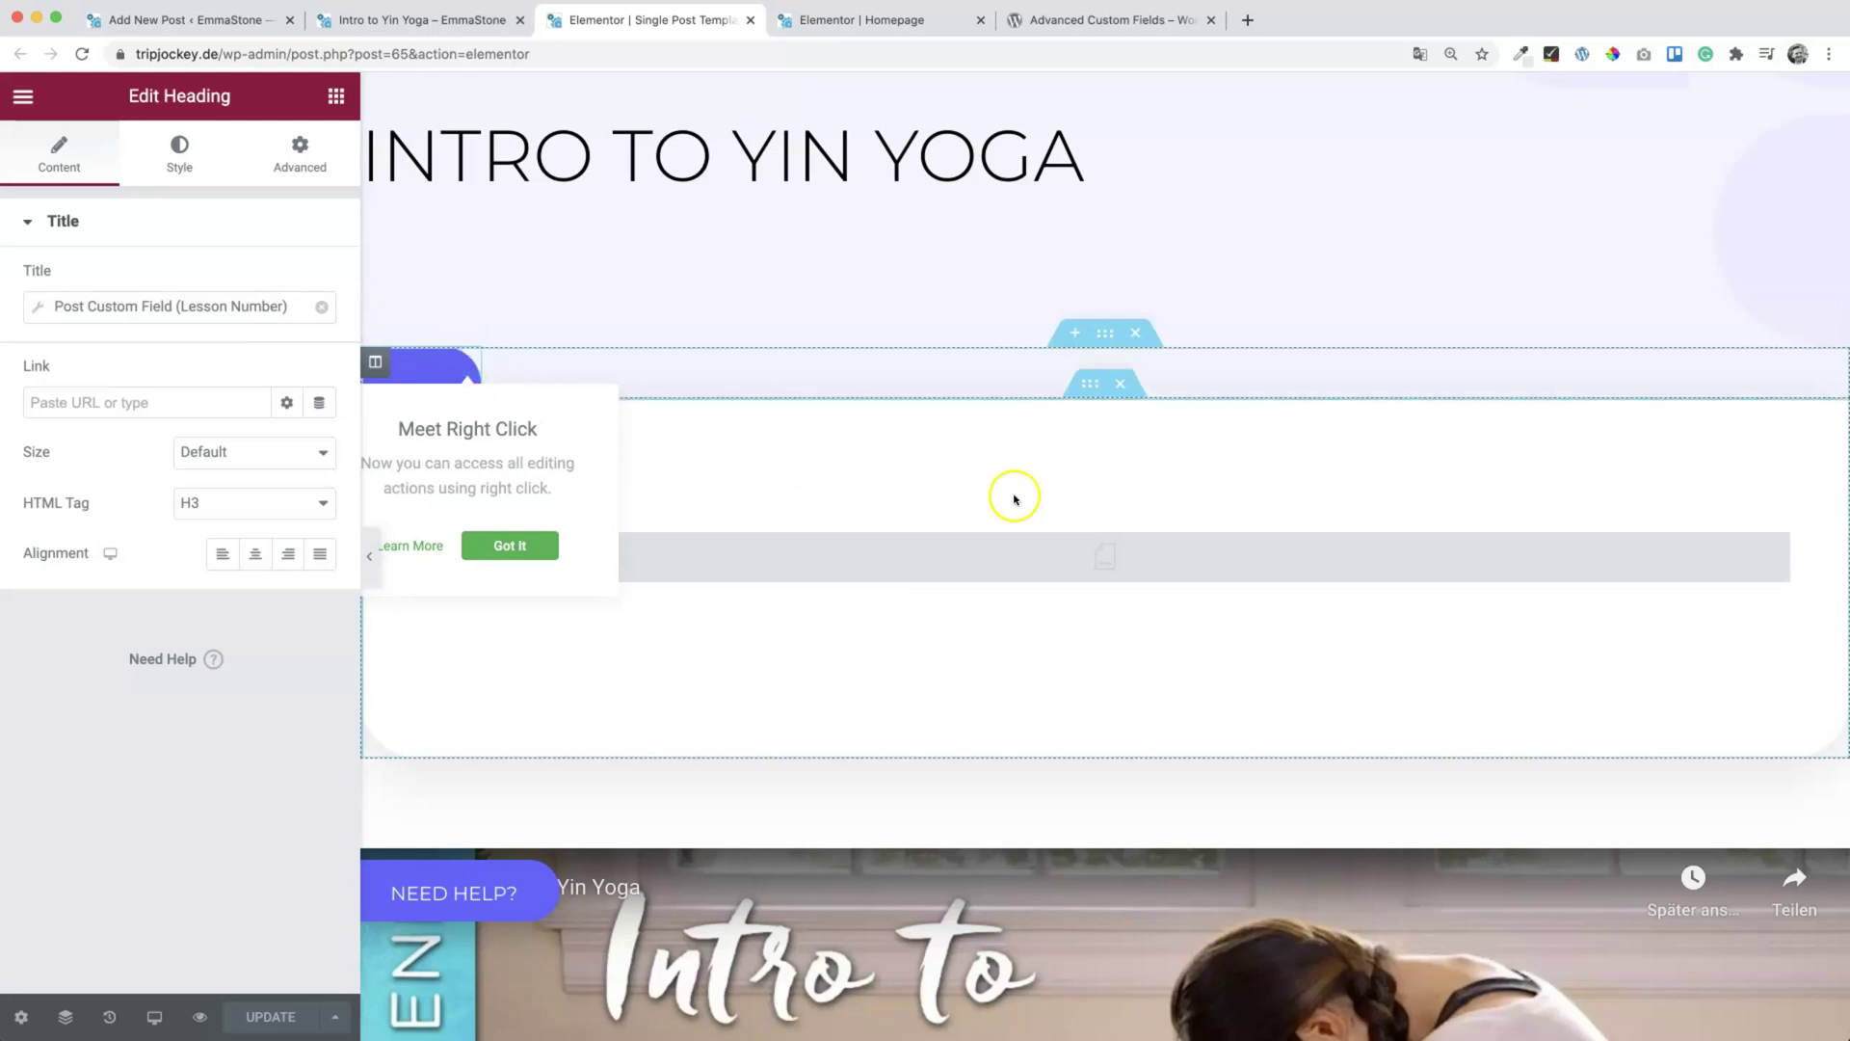
{"action": "scroll", "coordinate": [1012, 500], "scroll_direction": "down", "scroll_amount": 2}
{"action": "left_click", "coordinate": [1015, 449]}
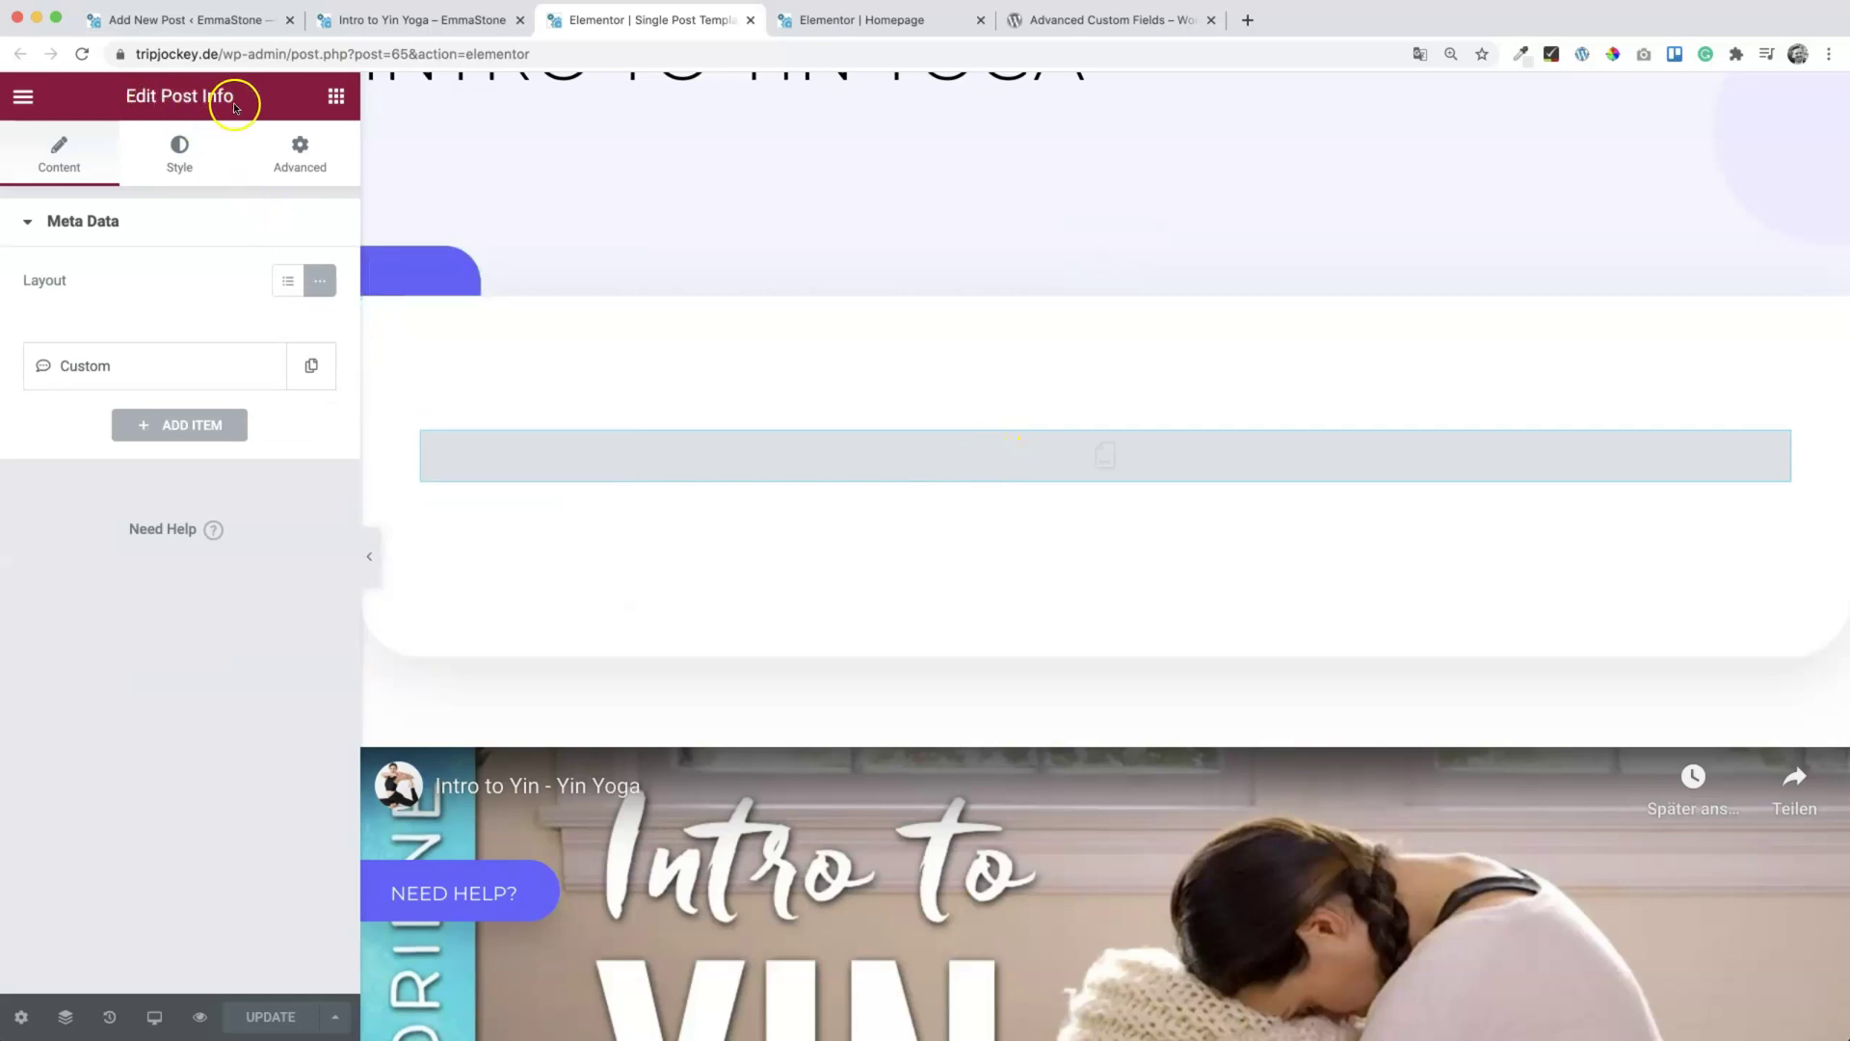
{"action": "left_click", "coordinate": [104, 366]}
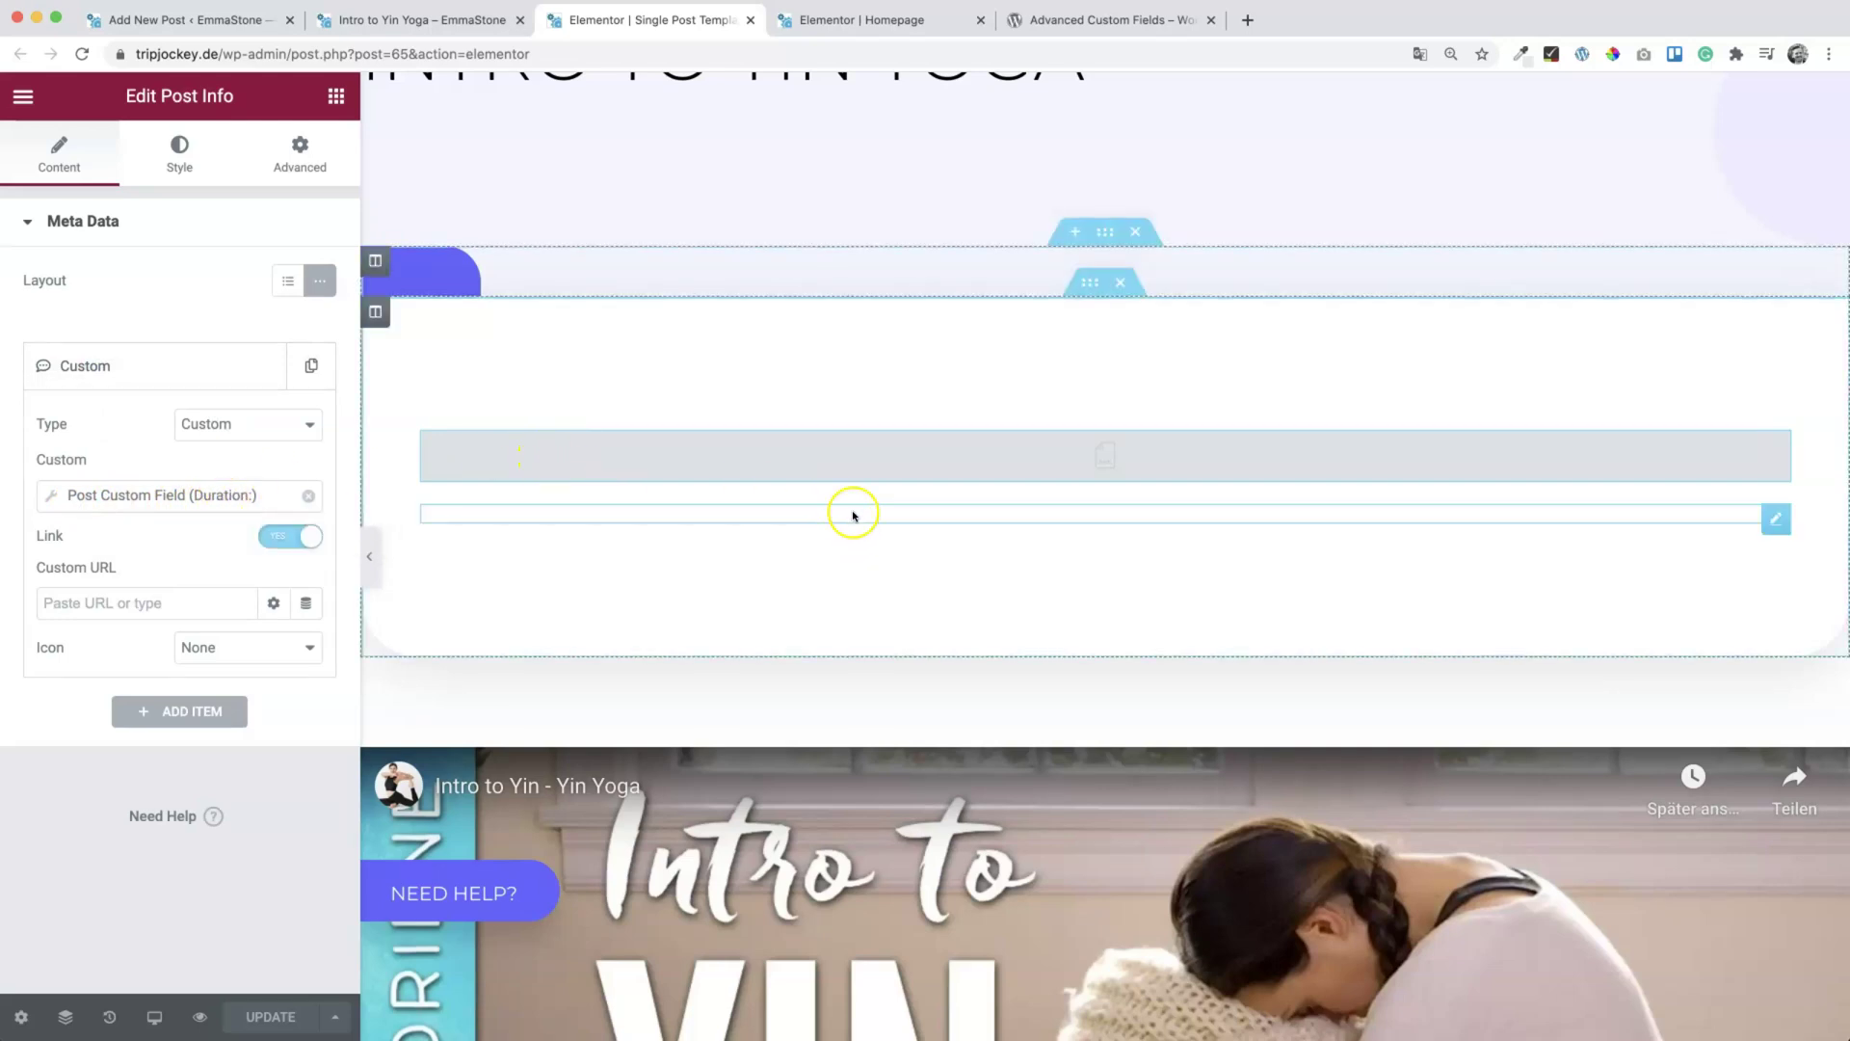
Step: Check the excerpt text block's Post Excerpt dynamic tag, then go to the Advanced Custom Fields page
{"action": "left_click", "coordinate": [852, 513]}
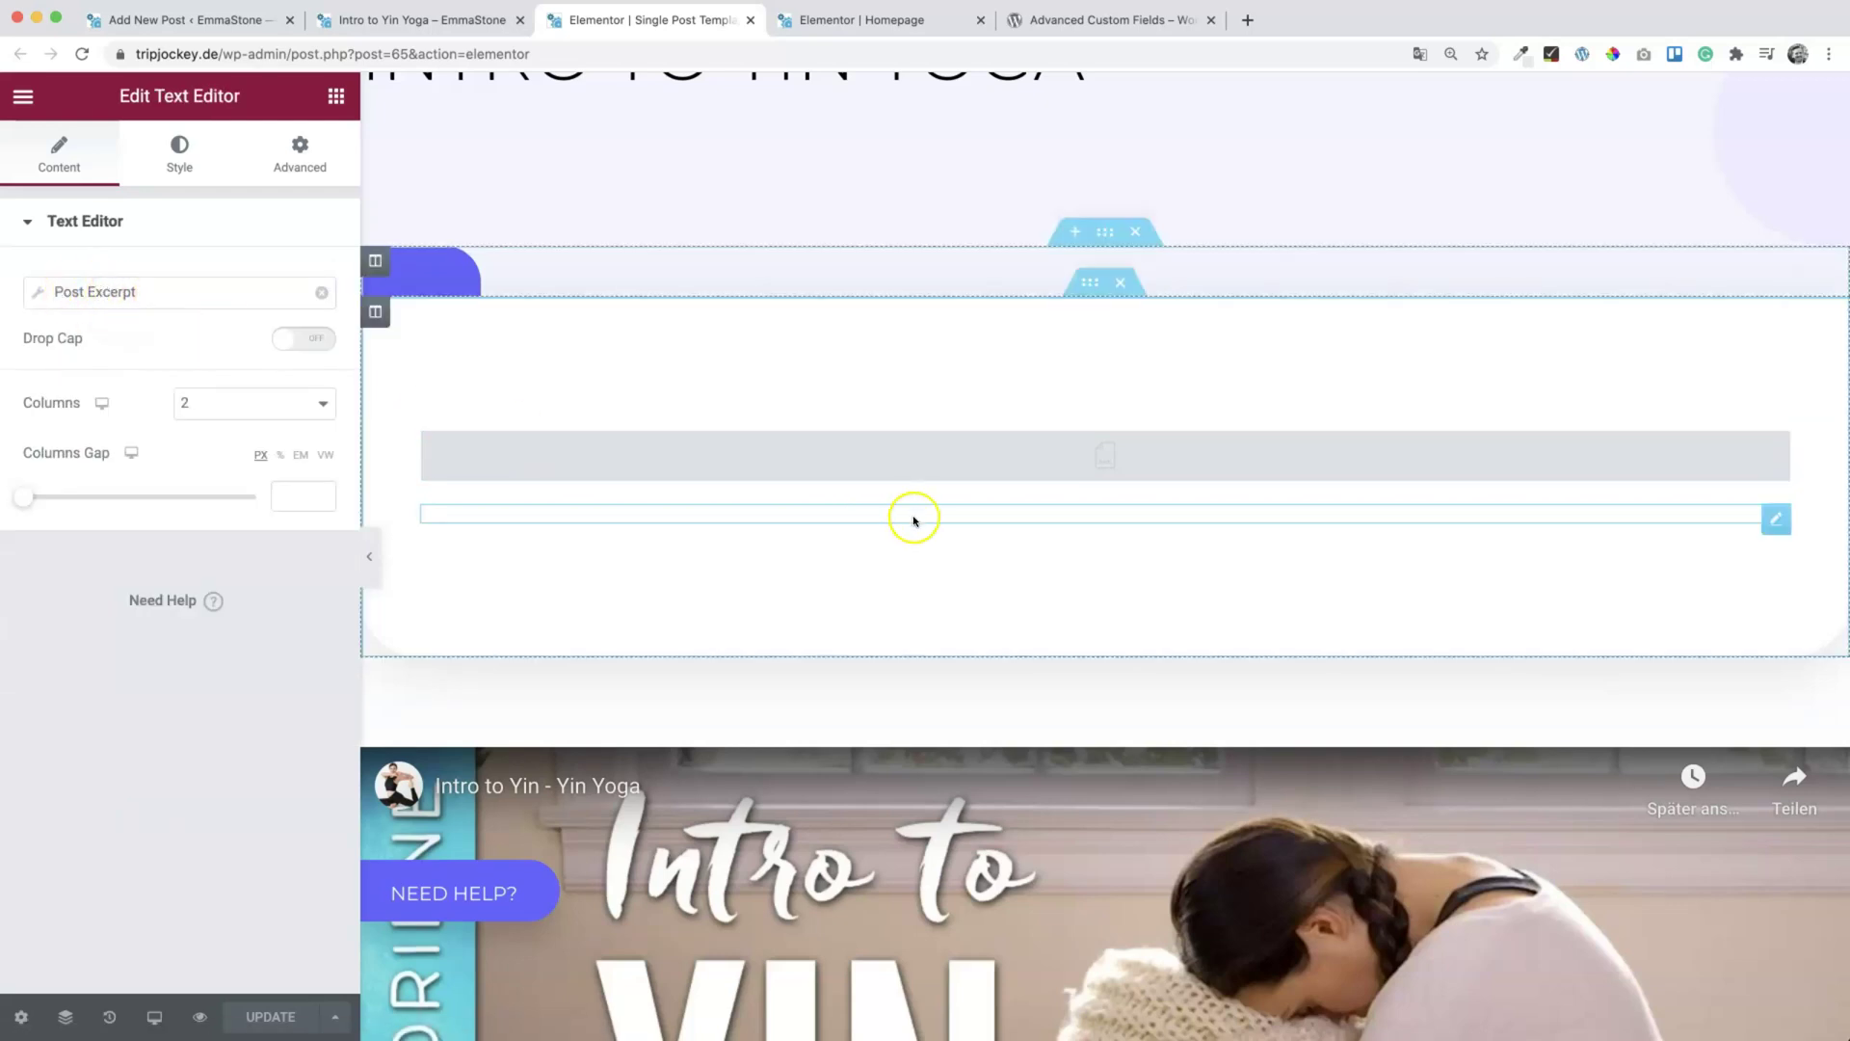
{"action": "scroll", "coordinate": [913, 520], "scroll_direction": "down", "scroll_amount": 5}
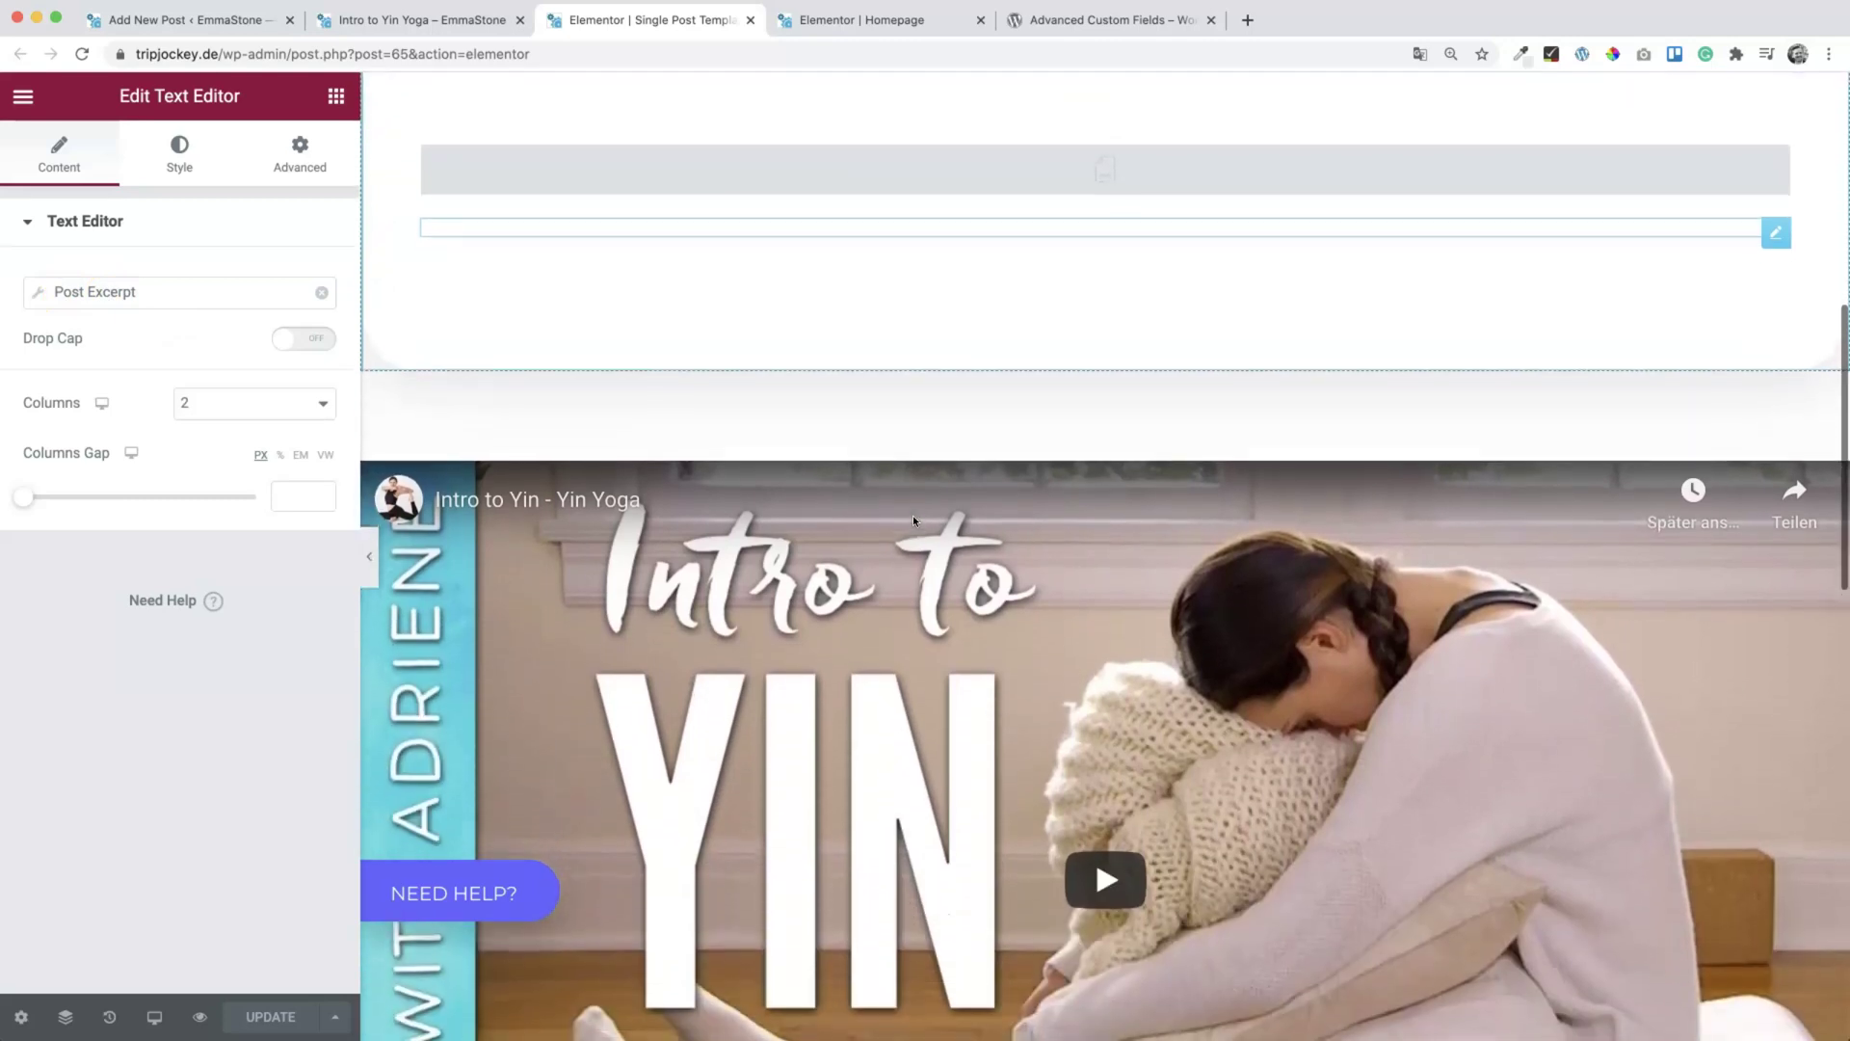
{"action": "scroll", "coordinate": [912, 515], "scroll_direction": "down", "scroll_amount": 8}
{"action": "scroll", "coordinate": [911, 514], "scroll_direction": "up", "scroll_amount": 5}
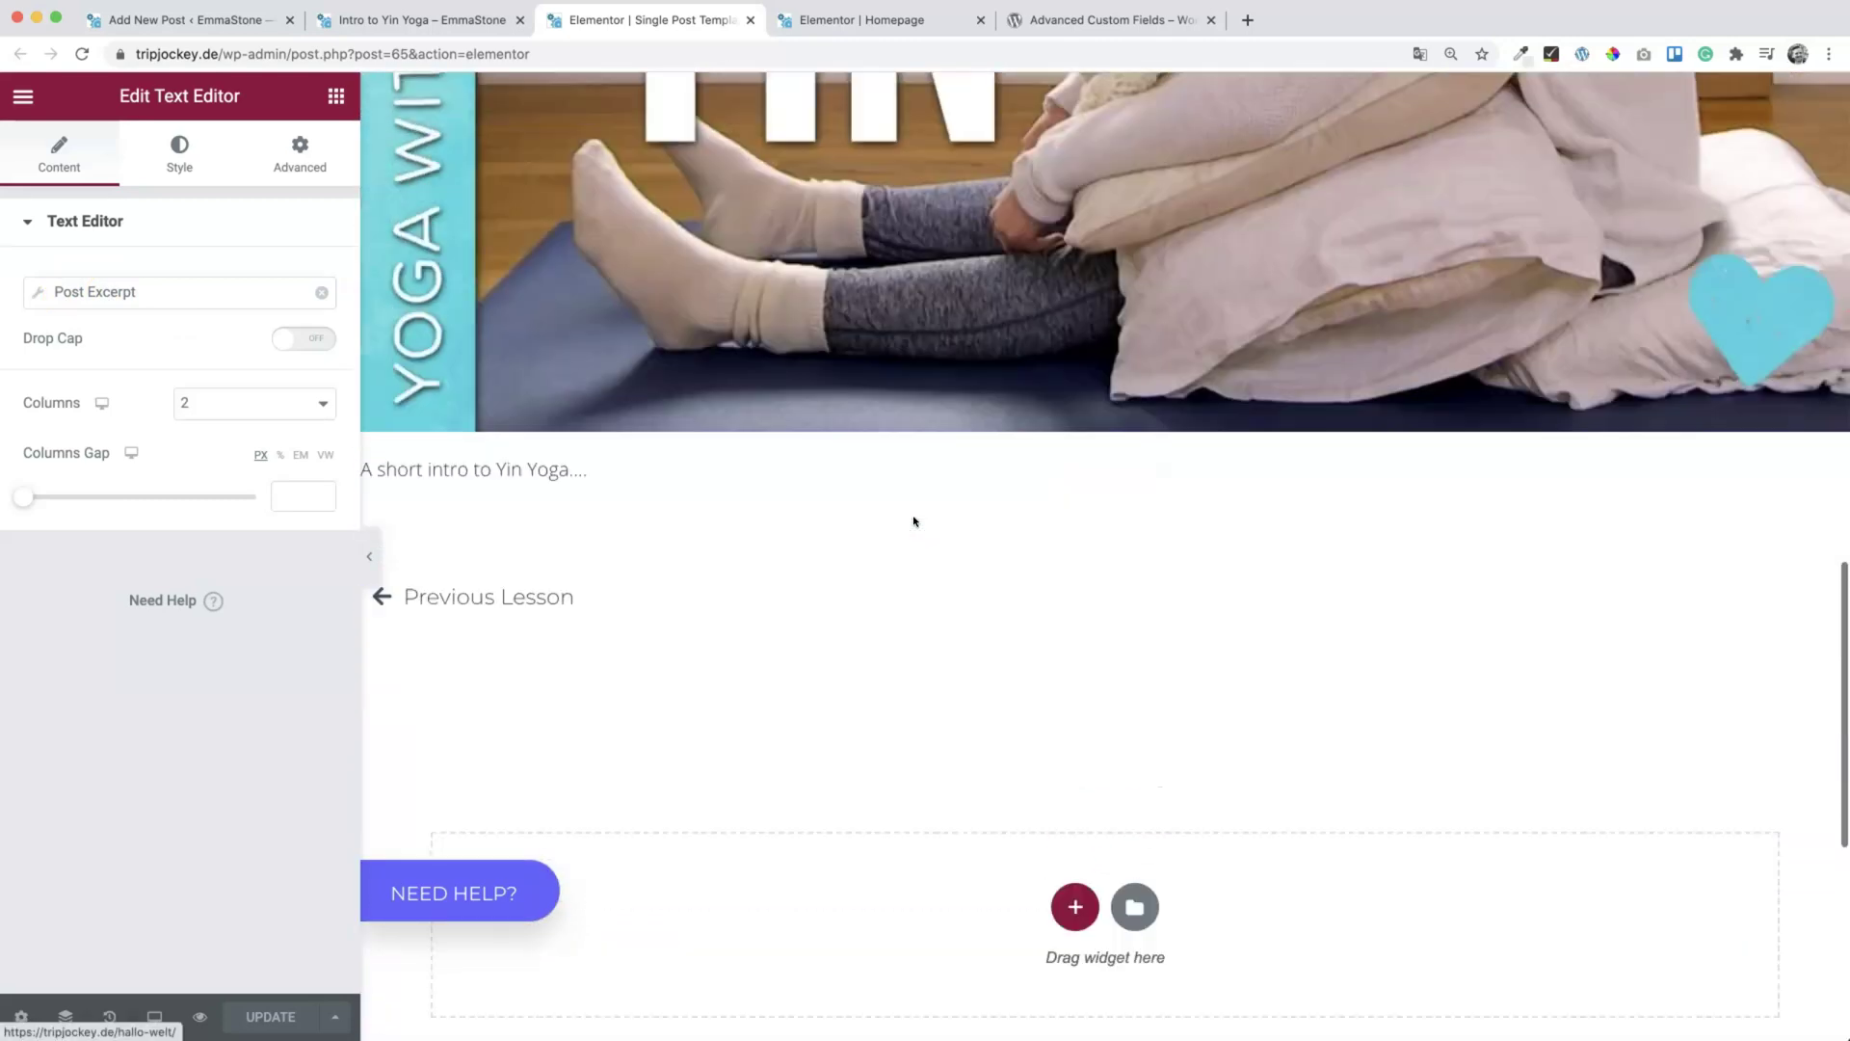
{"action": "scroll", "coordinate": [912, 515], "scroll_direction": "up", "scroll_amount": 12}
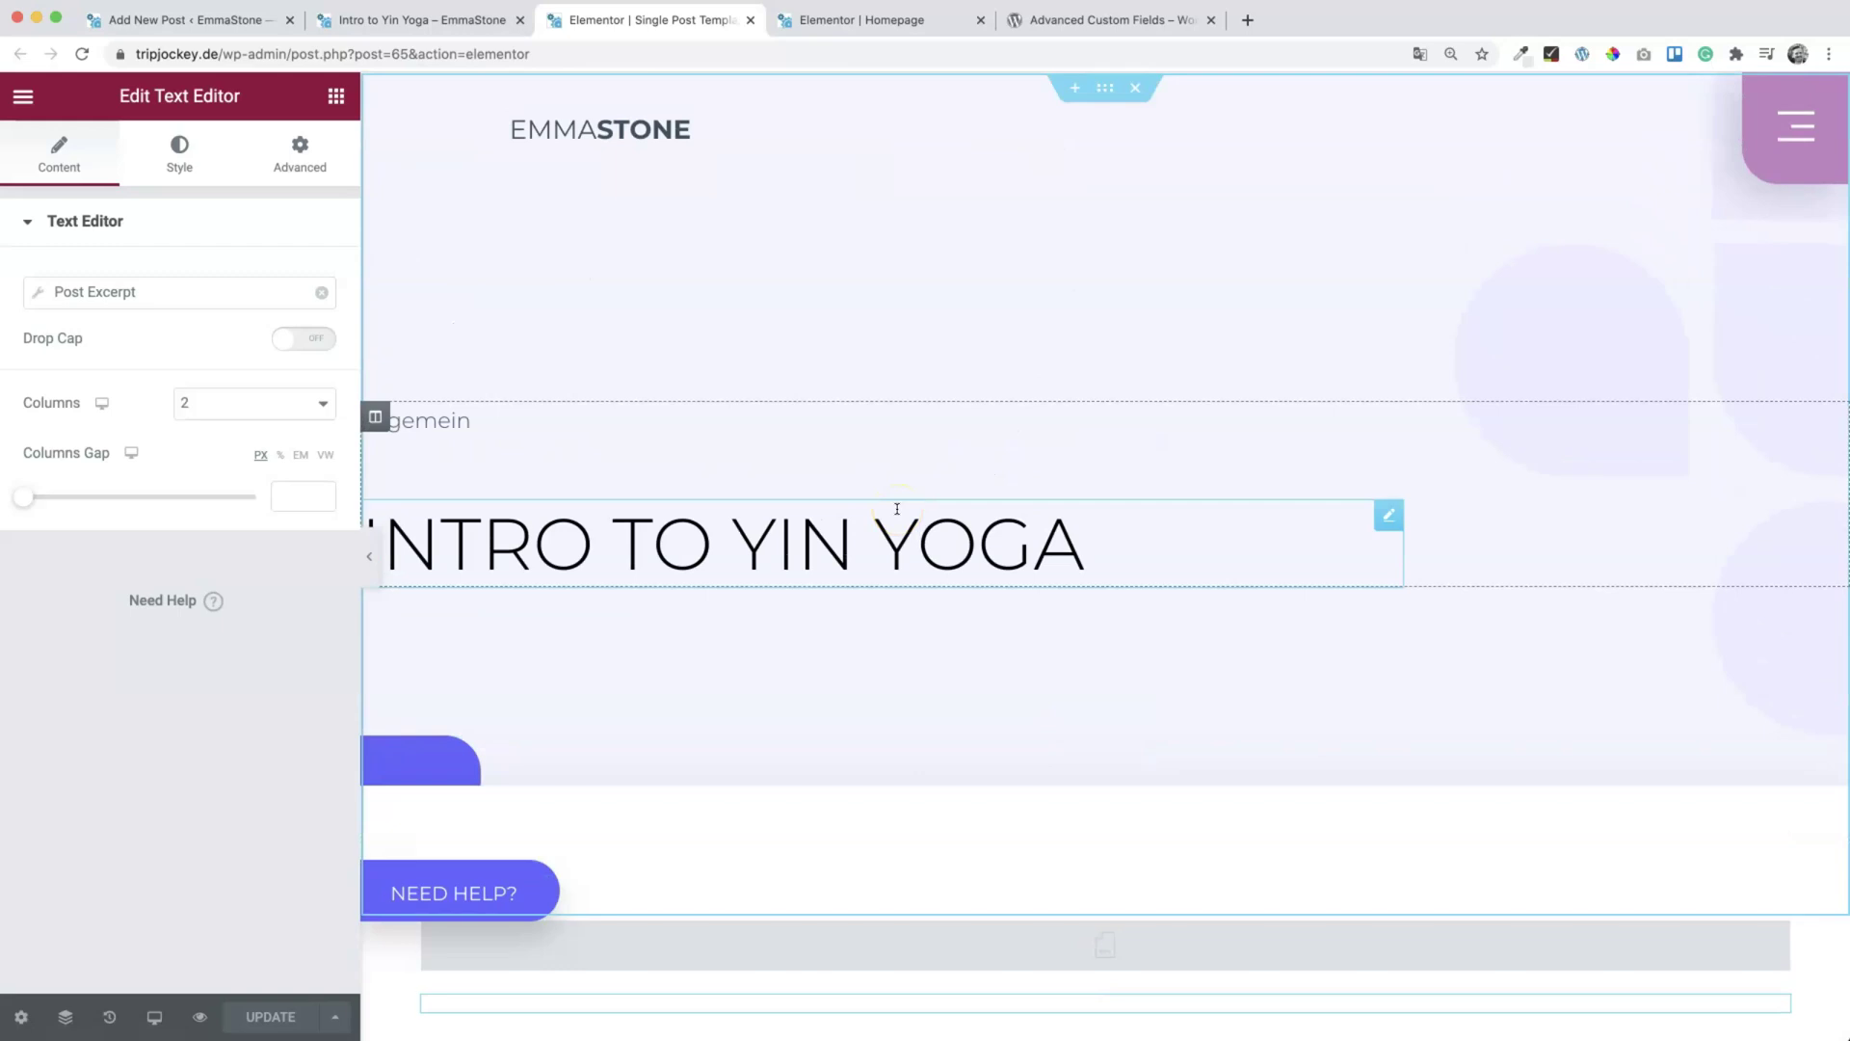
{"action": "left_click", "coordinate": [1060, 23]}
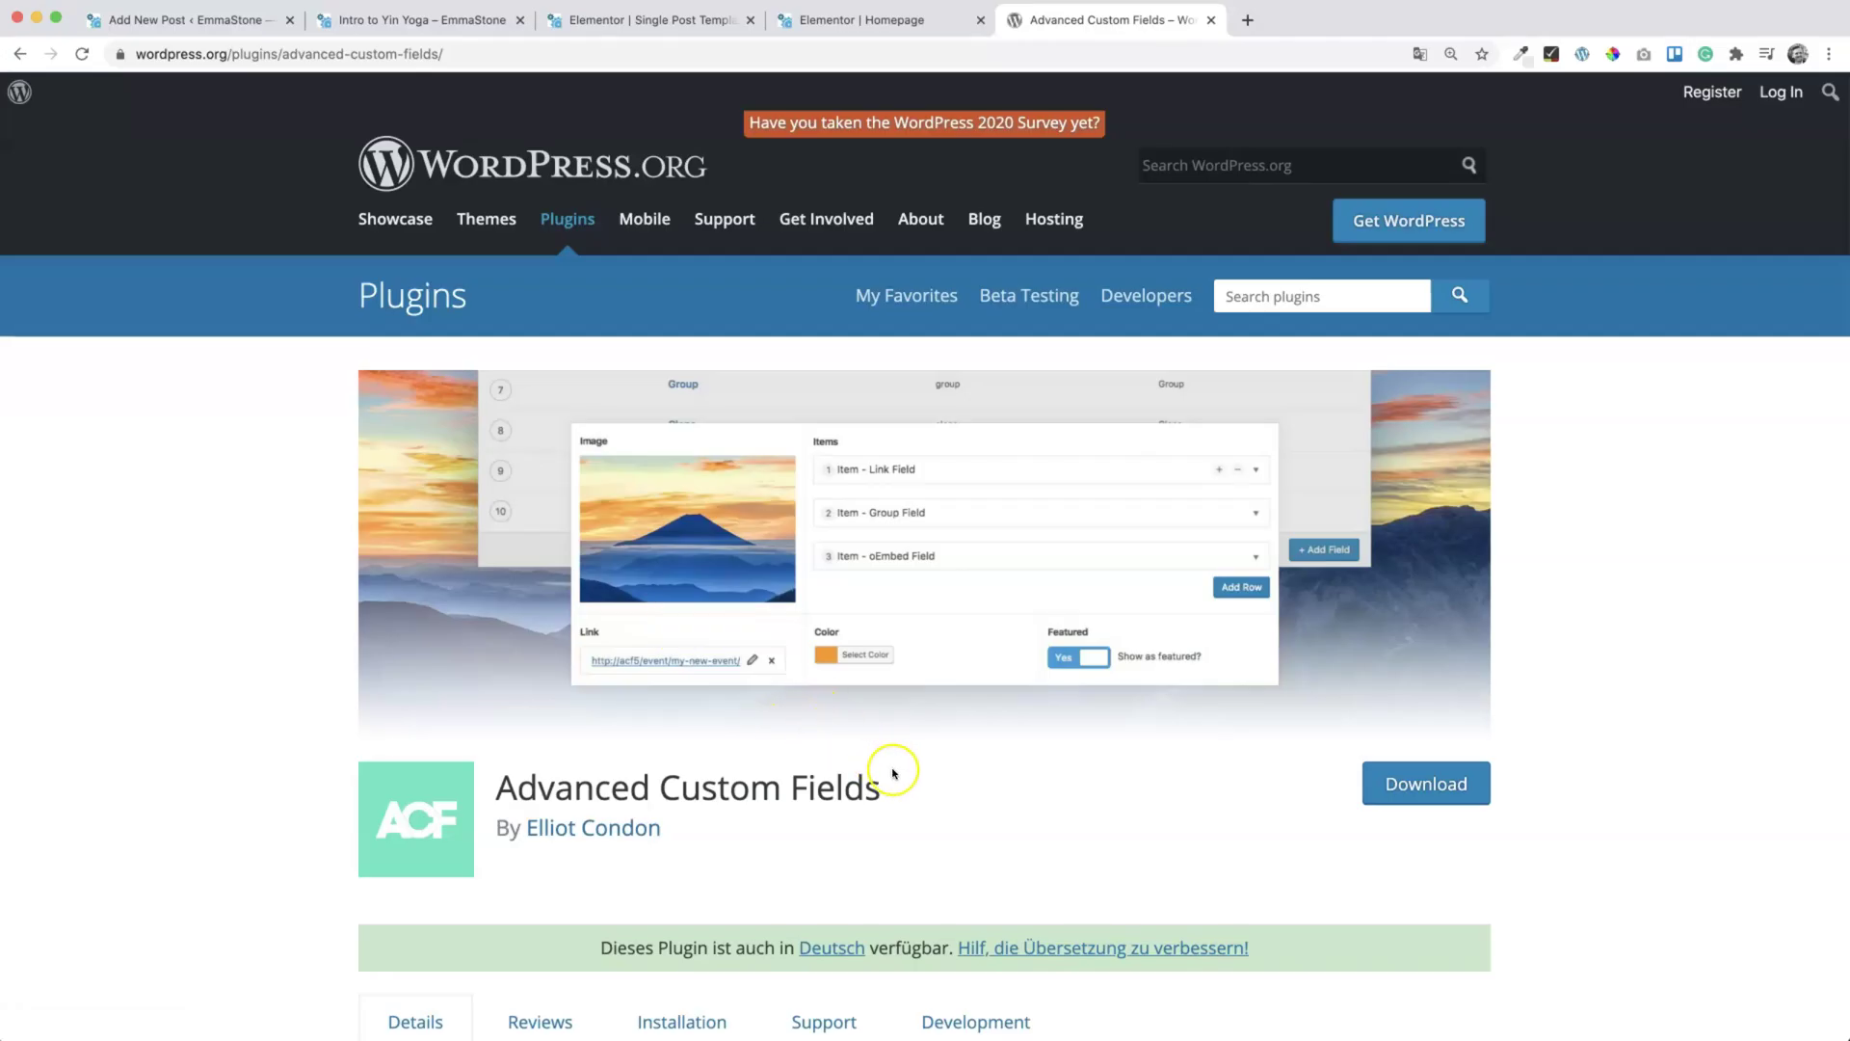
{"action": "scroll", "coordinate": [1065, 796], "scroll_direction": "down", "scroll_amount": 1}
{"action": "scroll", "coordinate": [1065, 795], "scroll_direction": "down", "scroll_amount": 10}
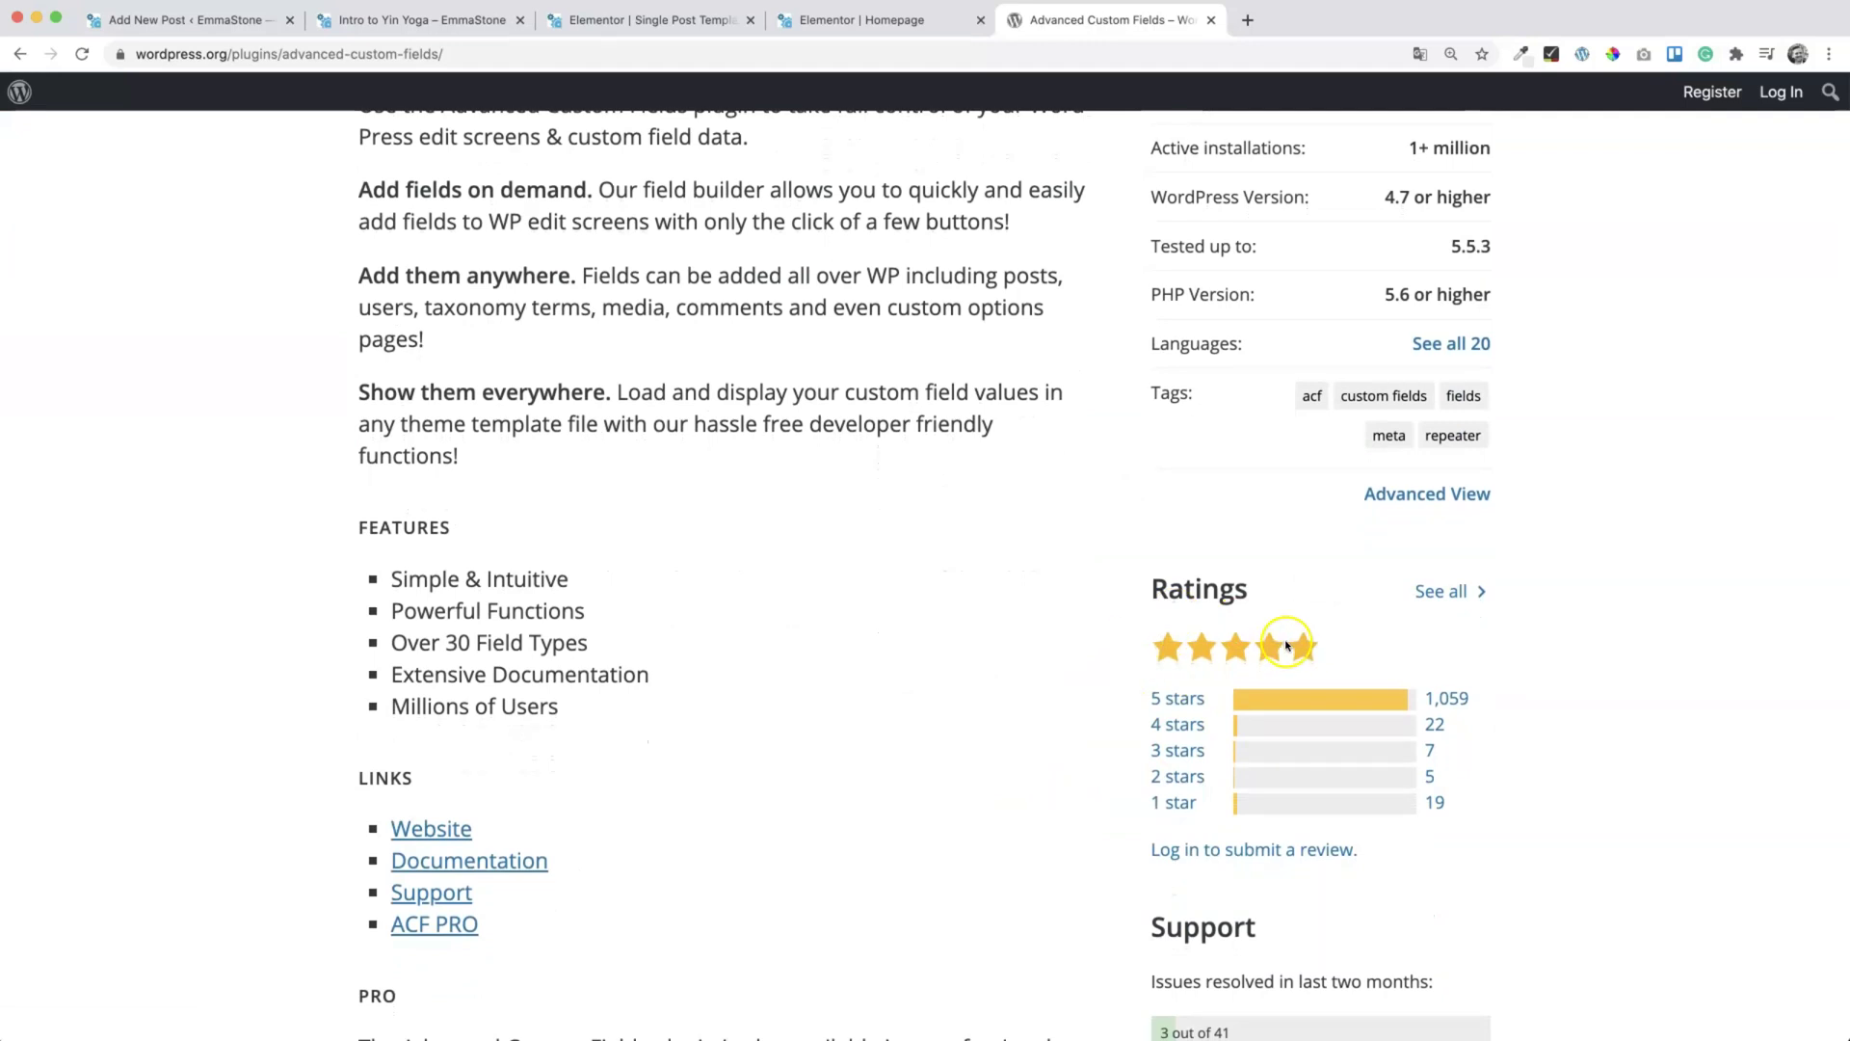
{"action": "scroll", "coordinate": [1037, 624], "scroll_direction": "up", "scroll_amount": 10}
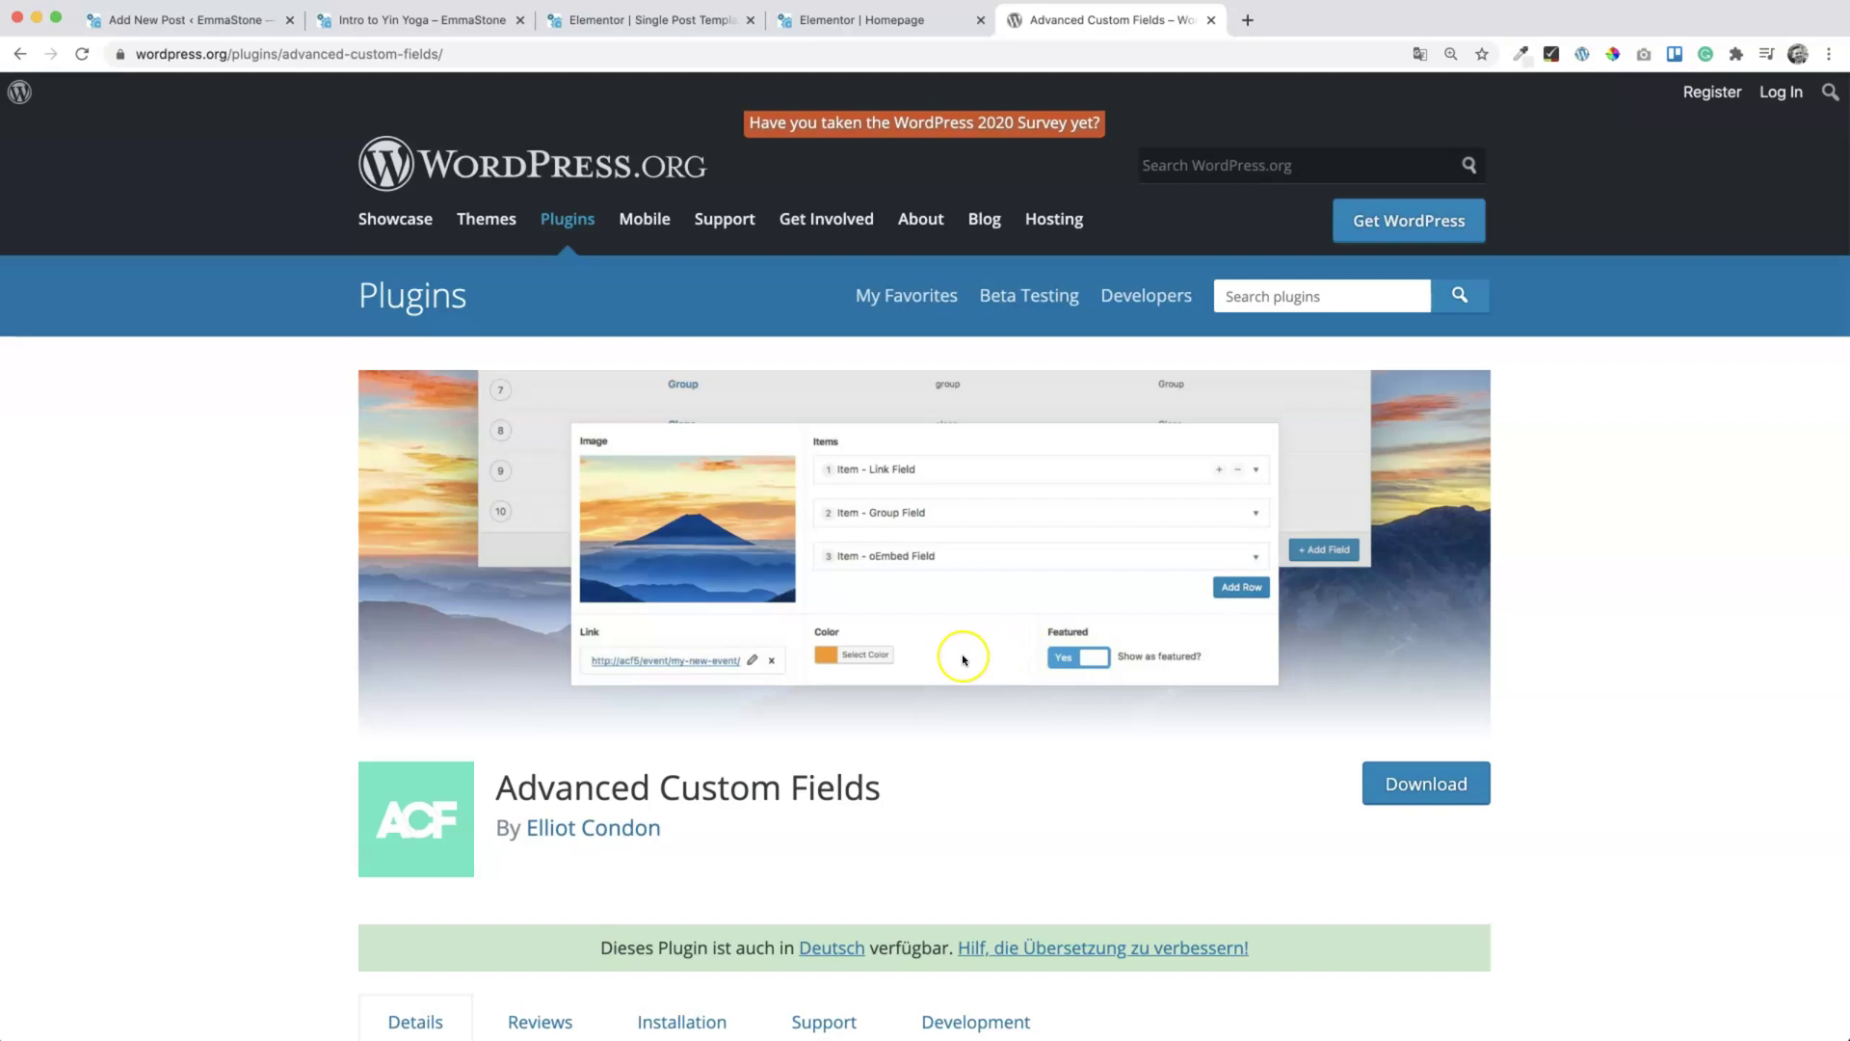
{"action": "scroll", "coordinate": [961, 655], "scroll_direction": "down", "scroll_amount": 5}
{"action": "scroll", "coordinate": [962, 659], "scroll_direction": "up", "scroll_amount": 5}
Step: Turn on the Custom fields panel in editor preferences and reload the Intro to Yin Yoga post
{"action": "left_click", "coordinate": [177, 20]}
{"action": "scroll", "coordinate": [589, 575], "scroll_direction": "down", "scroll_amount": 8}
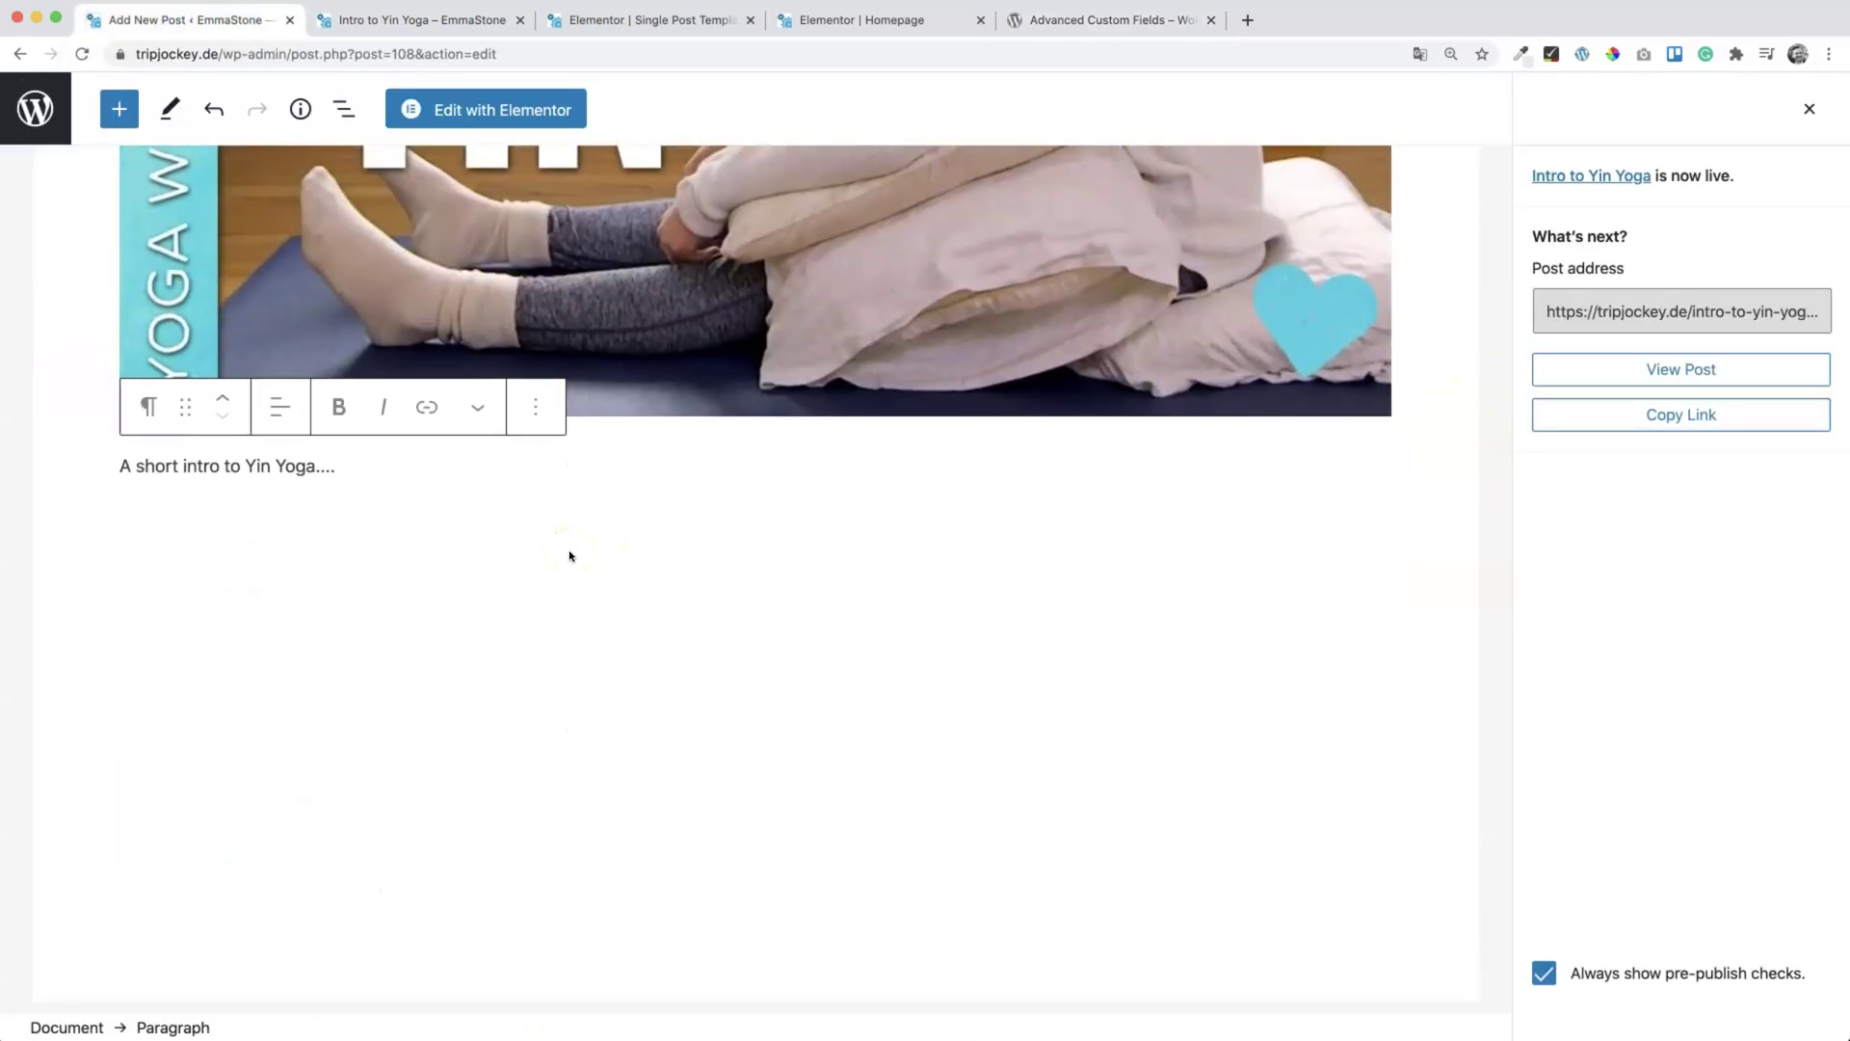
{"action": "scroll", "coordinate": [642, 555], "scroll_direction": "up", "scroll_amount": 8}
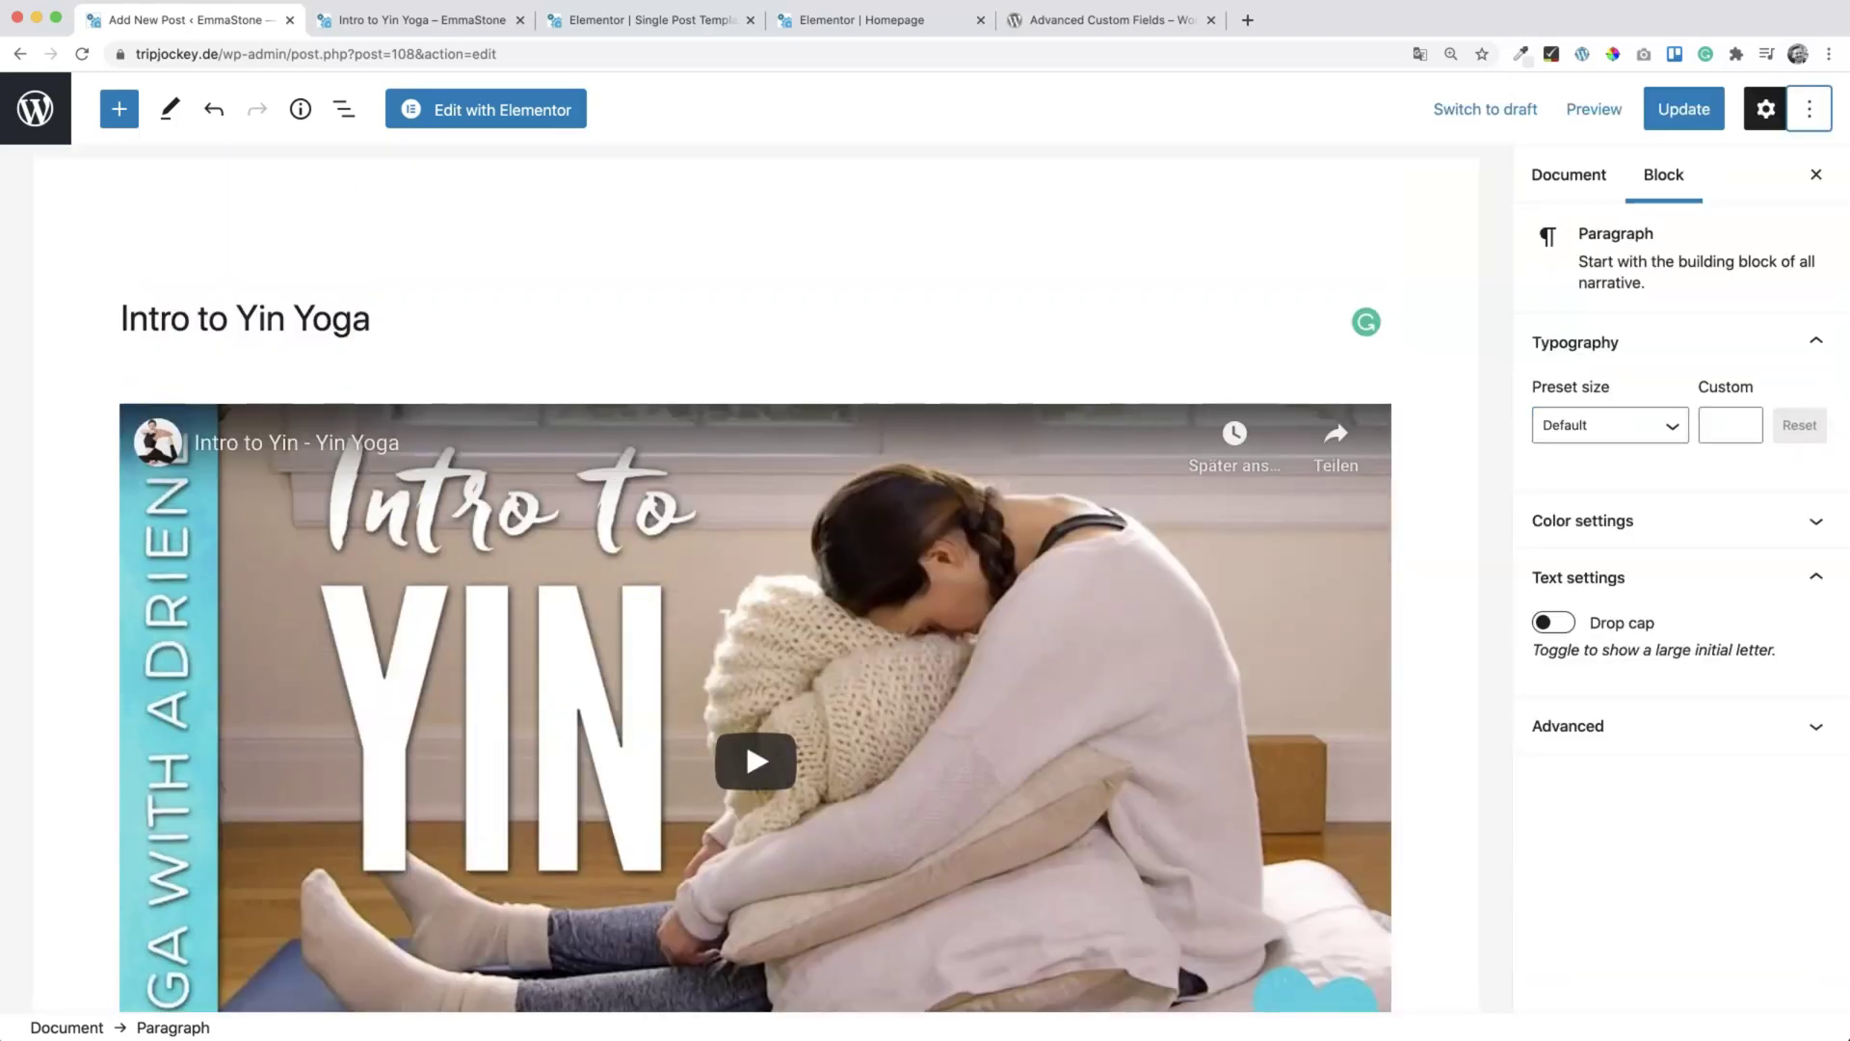
{"action": "left_click", "coordinate": [1817, 730]}
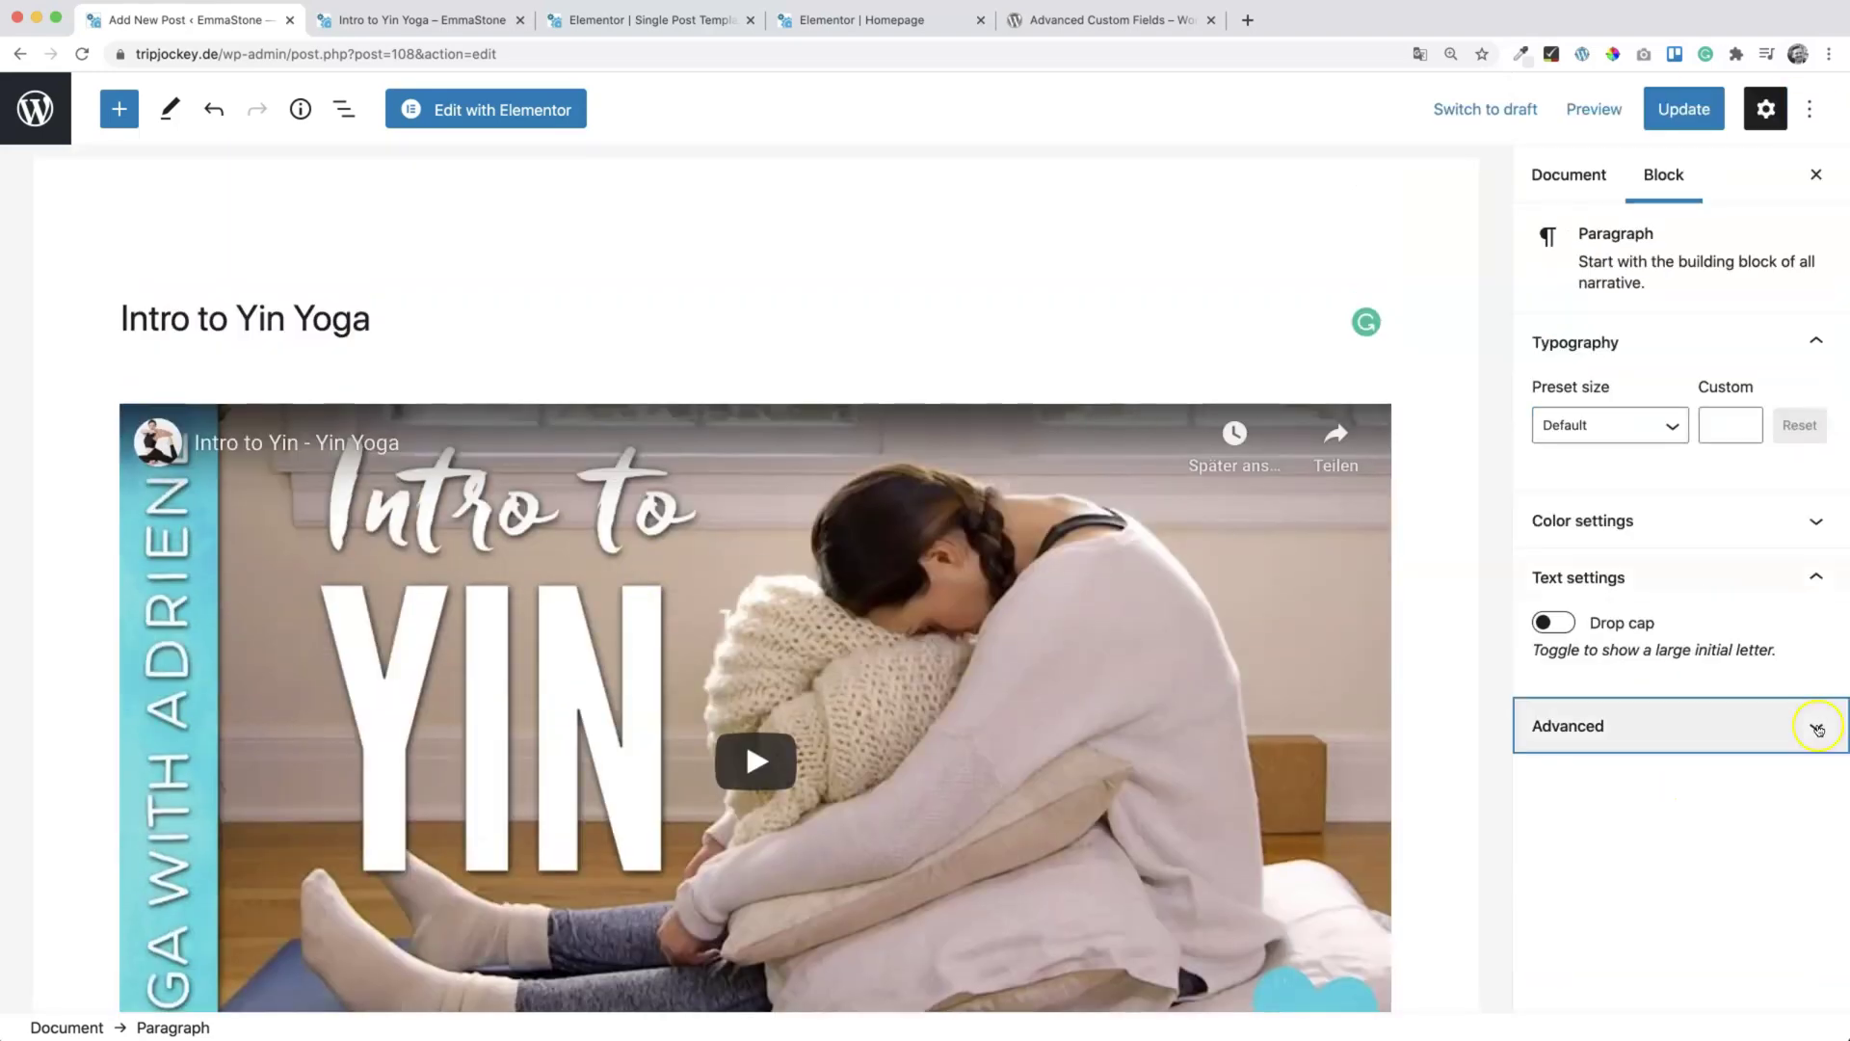
{"action": "left_click", "coordinate": [1811, 110]}
{"action": "left_click", "coordinate": [1618, 899]}
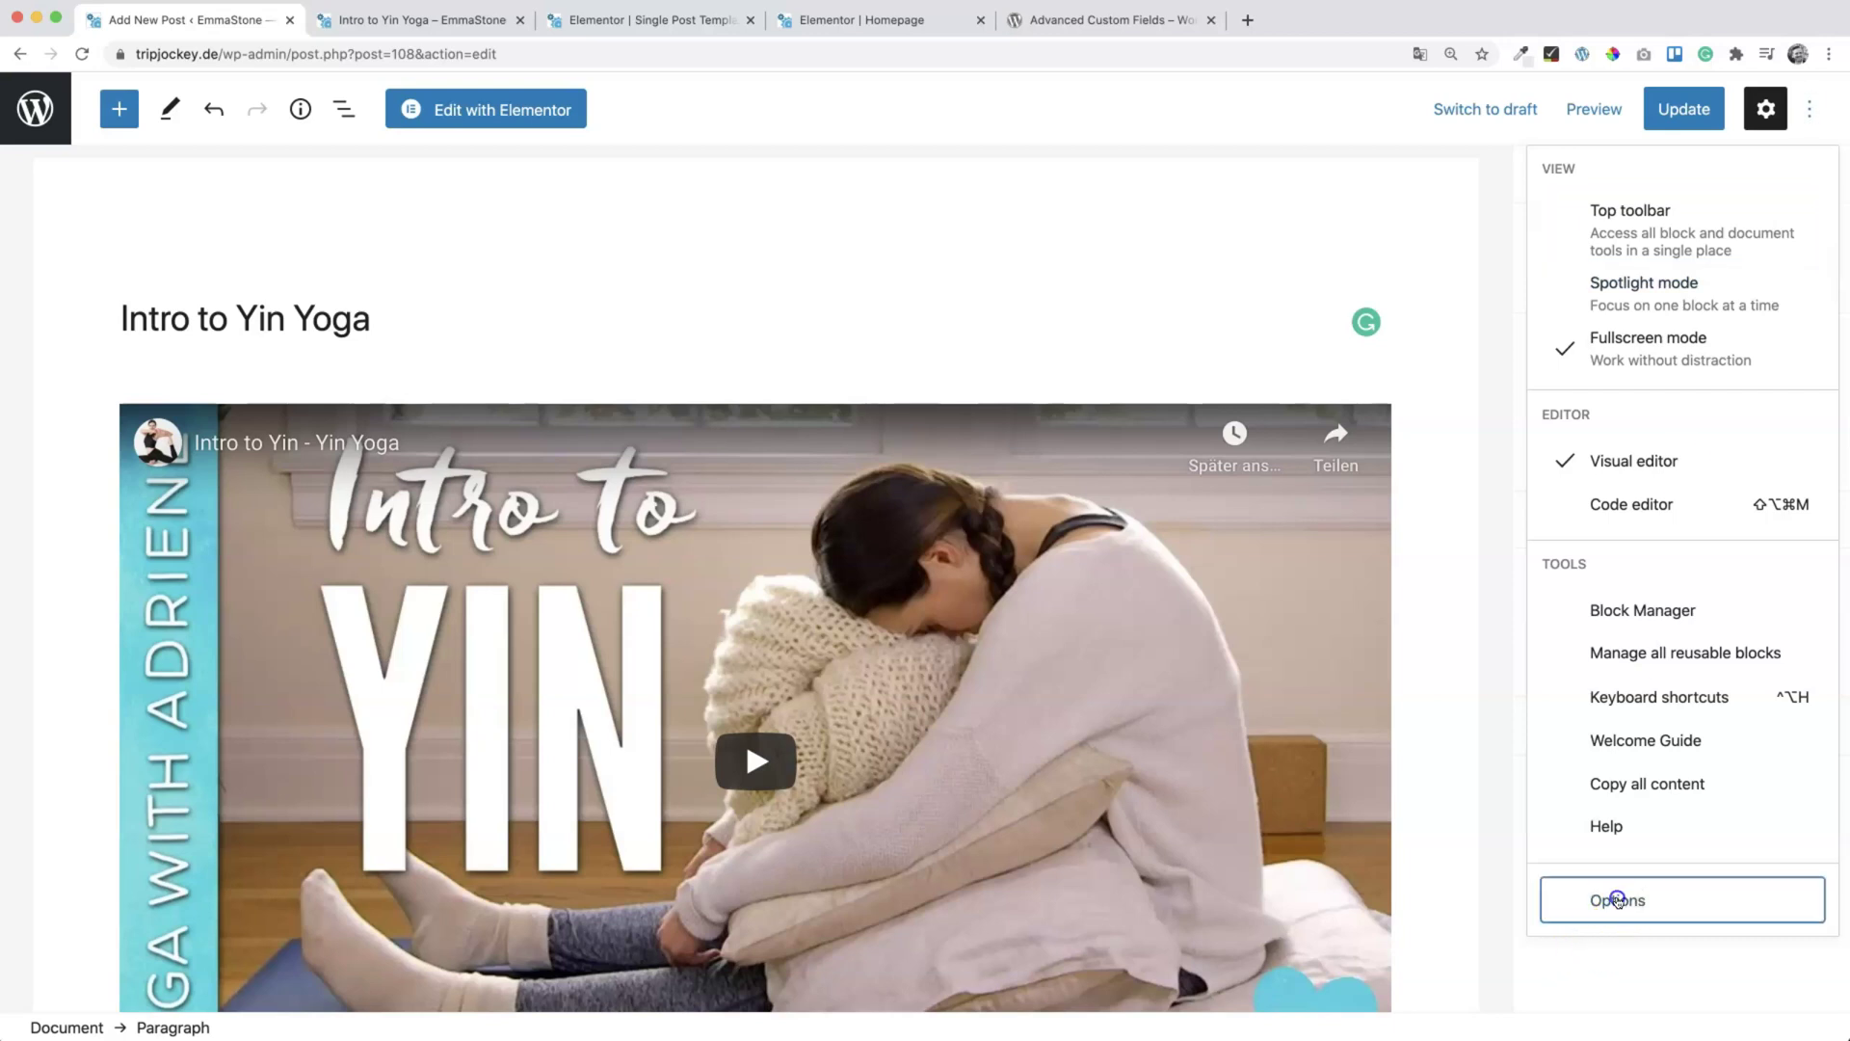
{"action": "scroll", "coordinate": [917, 738], "scroll_direction": "down", "scroll_amount": 3}
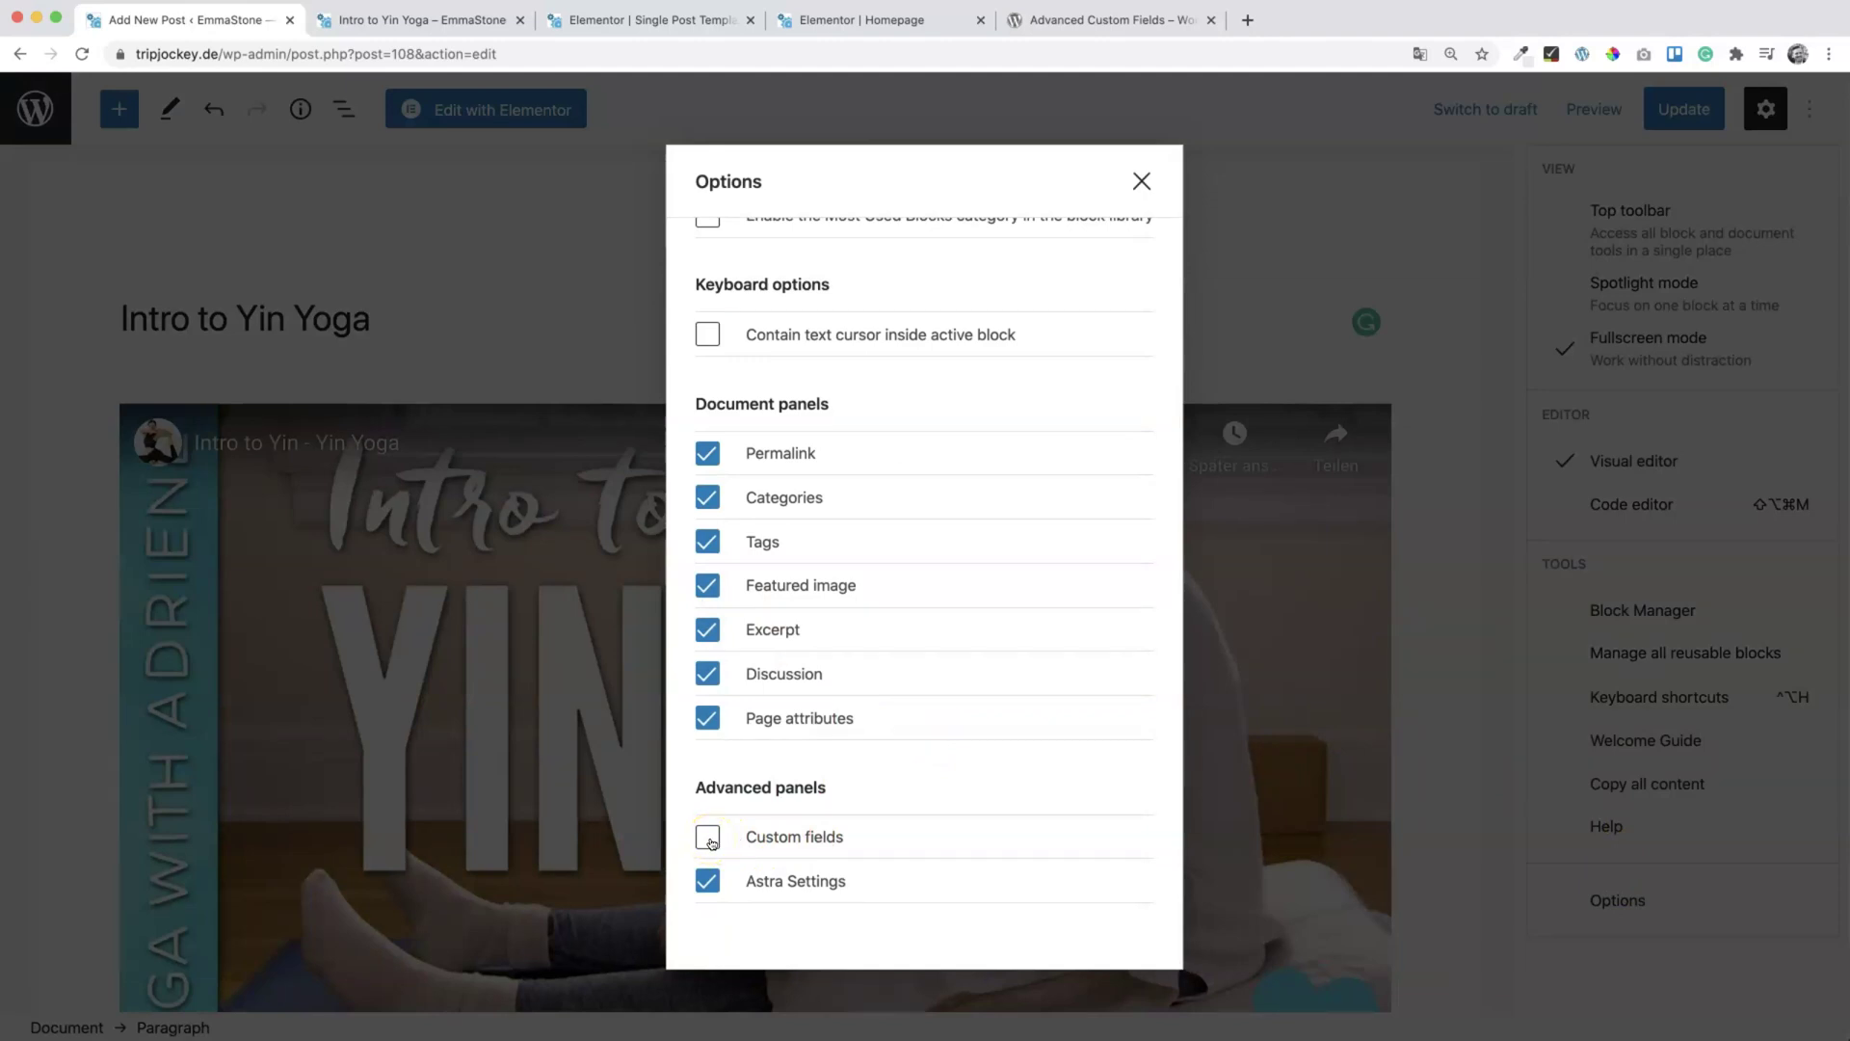
{"action": "left_click", "coordinate": [709, 837]}
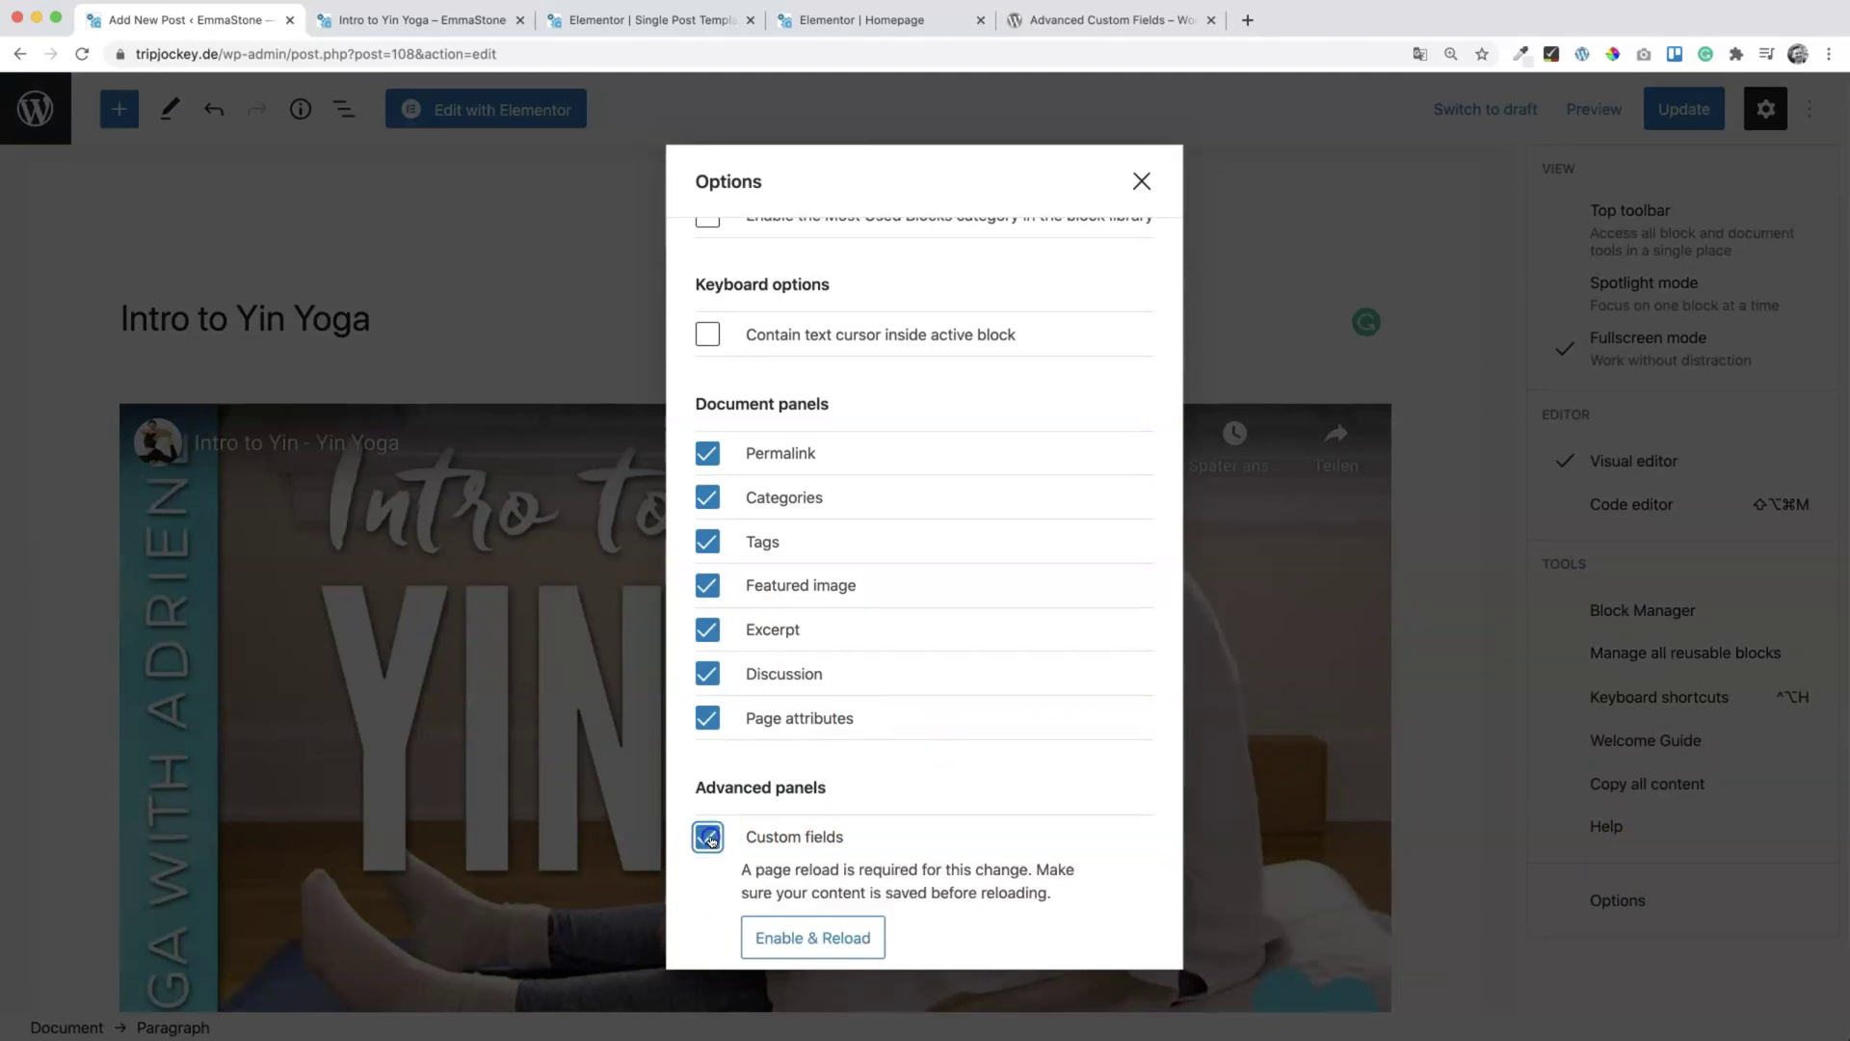
{"action": "scroll", "coordinate": [940, 861], "scroll_direction": "down", "scroll_amount": 2}
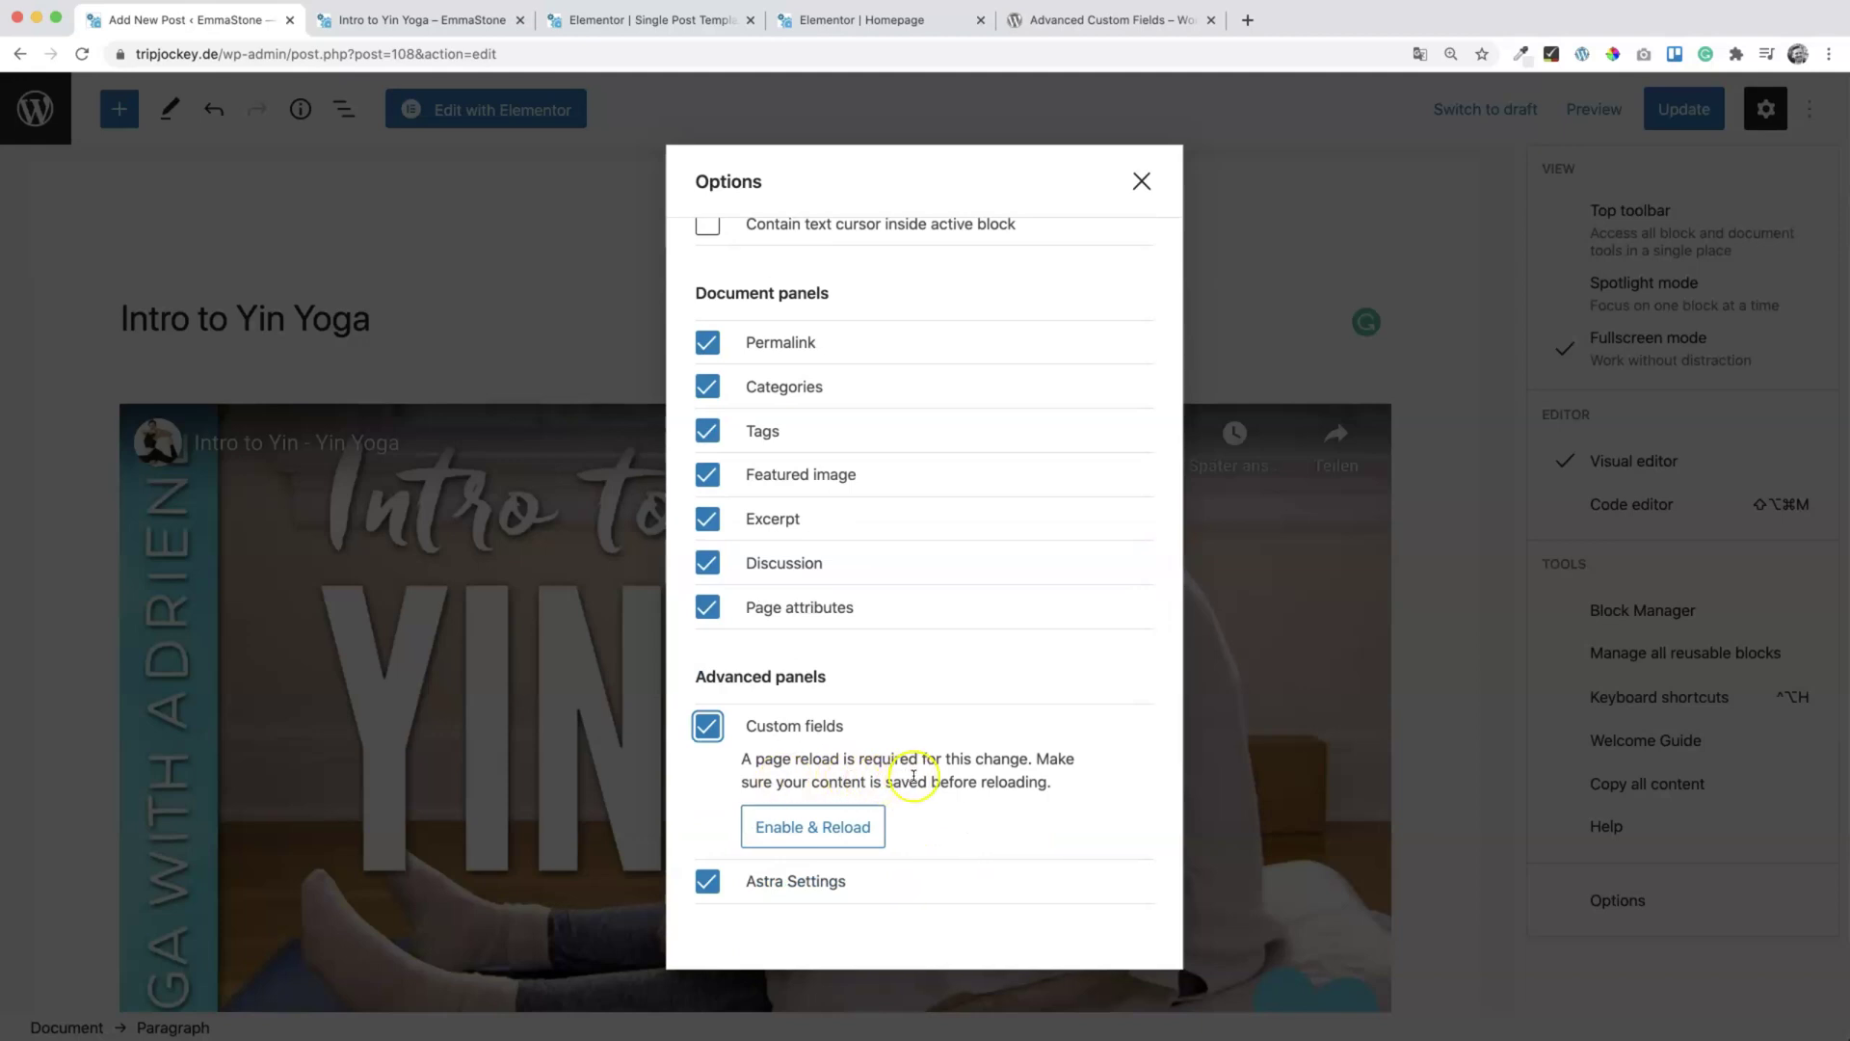
{"action": "left_click", "coordinate": [813, 826]}
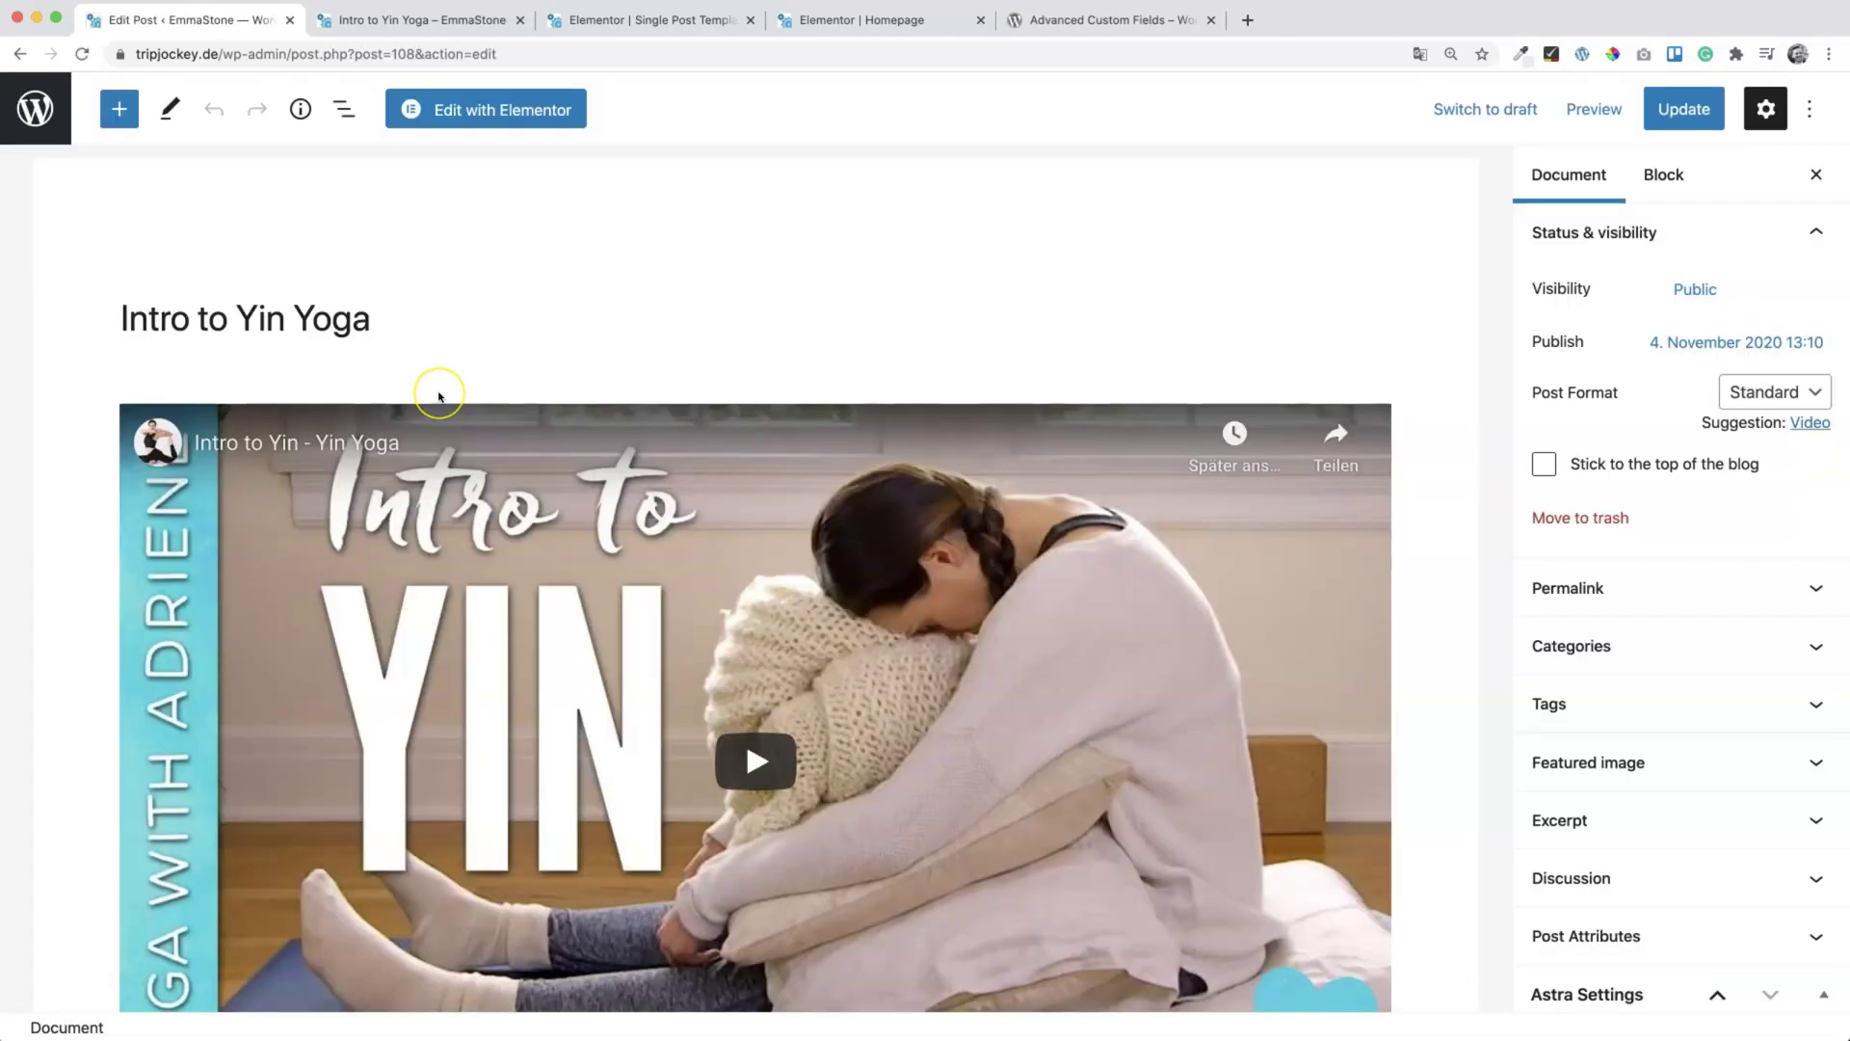
Step: Add a 'duration' custom field with value 'Video 10 Min.' to the post
{"action": "scroll", "coordinate": [438, 390], "scroll_direction": "down", "scroll_amount": 5}
{"action": "scroll", "coordinate": [562, 405], "scroll_direction": "down", "scroll_amount": 1}
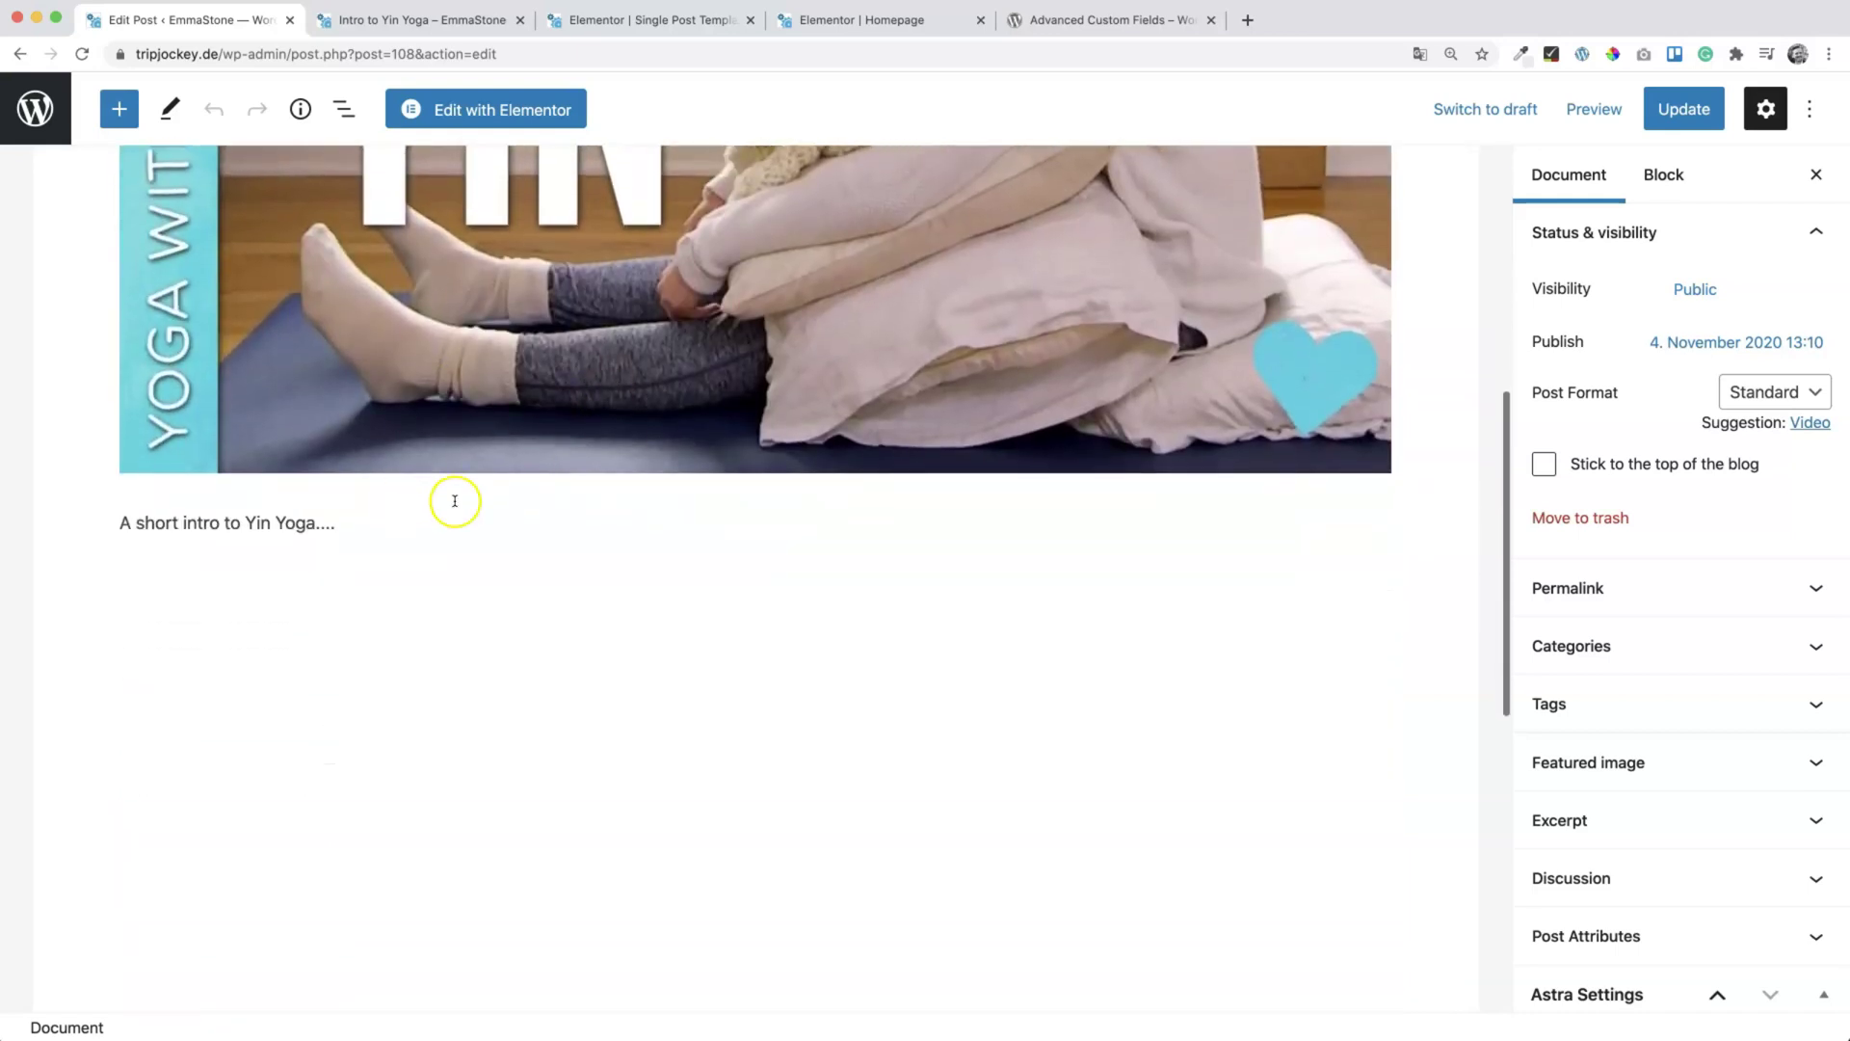
{"action": "scroll", "coordinate": [454, 500], "scroll_direction": "down", "scroll_amount": 10}
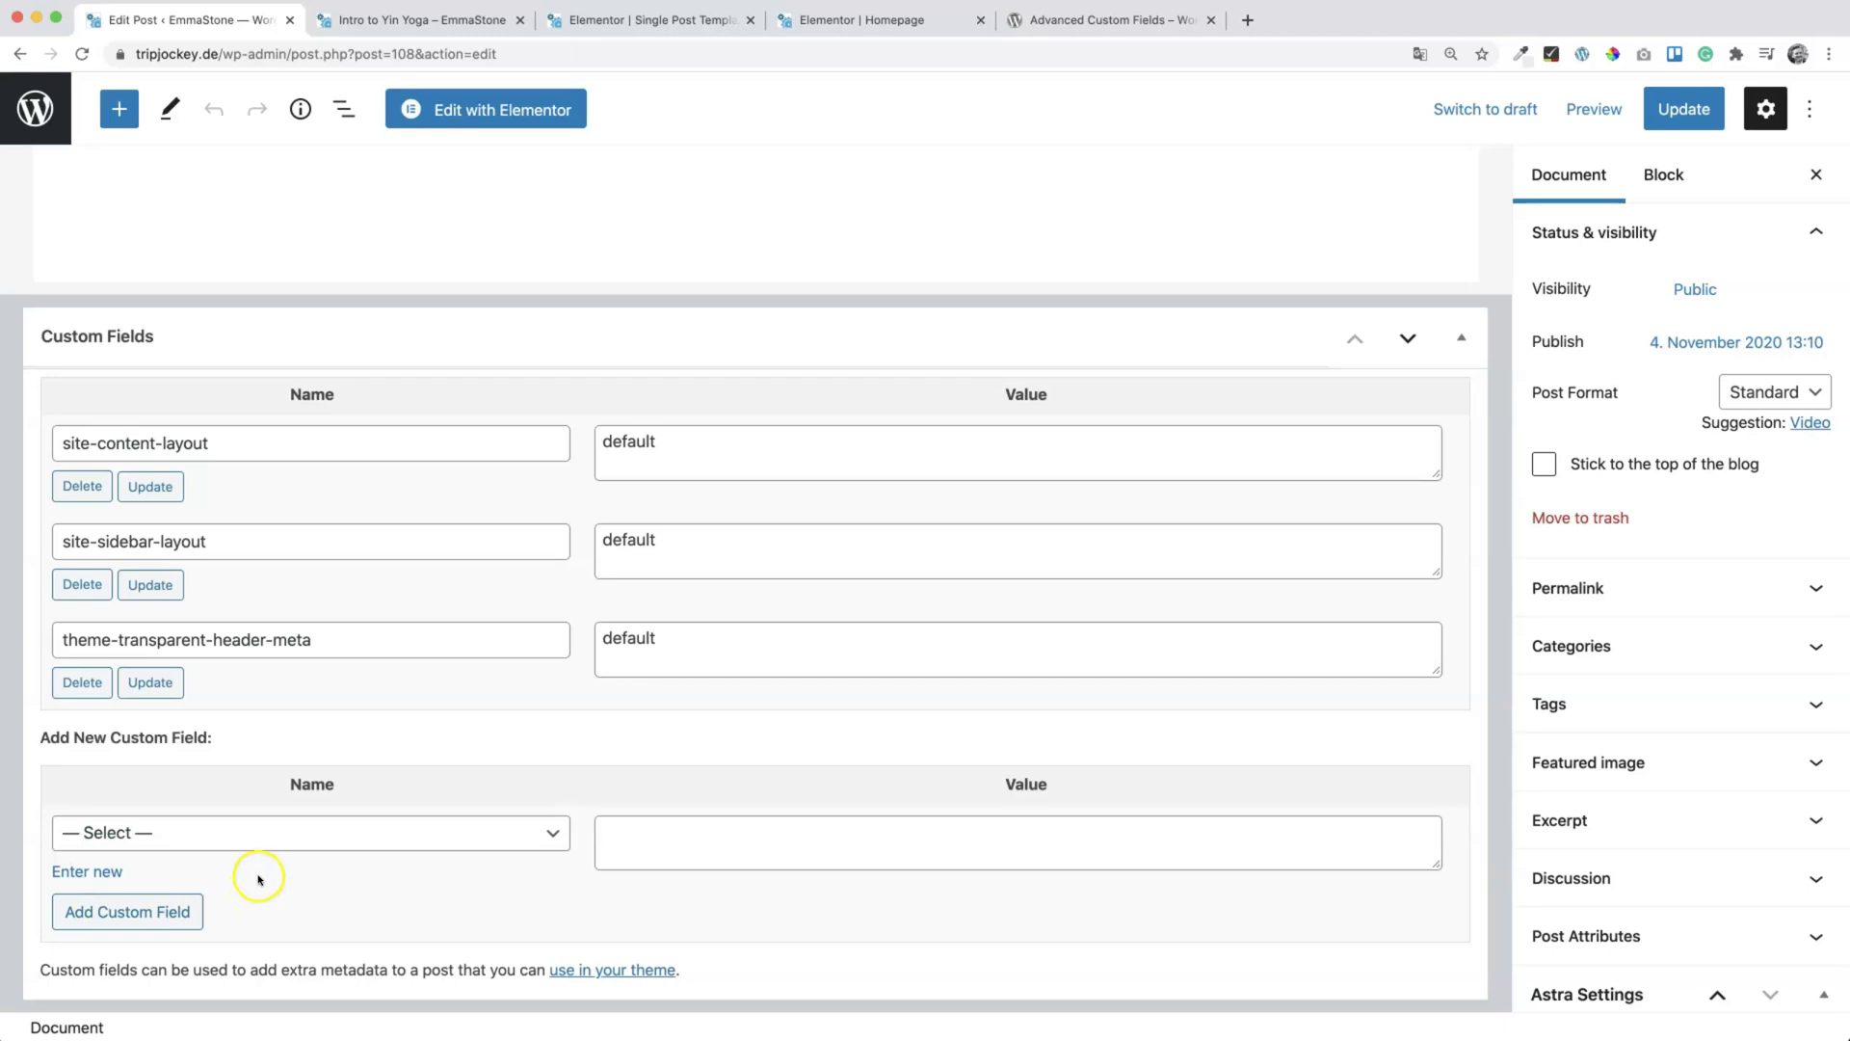
{"action": "left_click", "coordinate": [220, 850]}
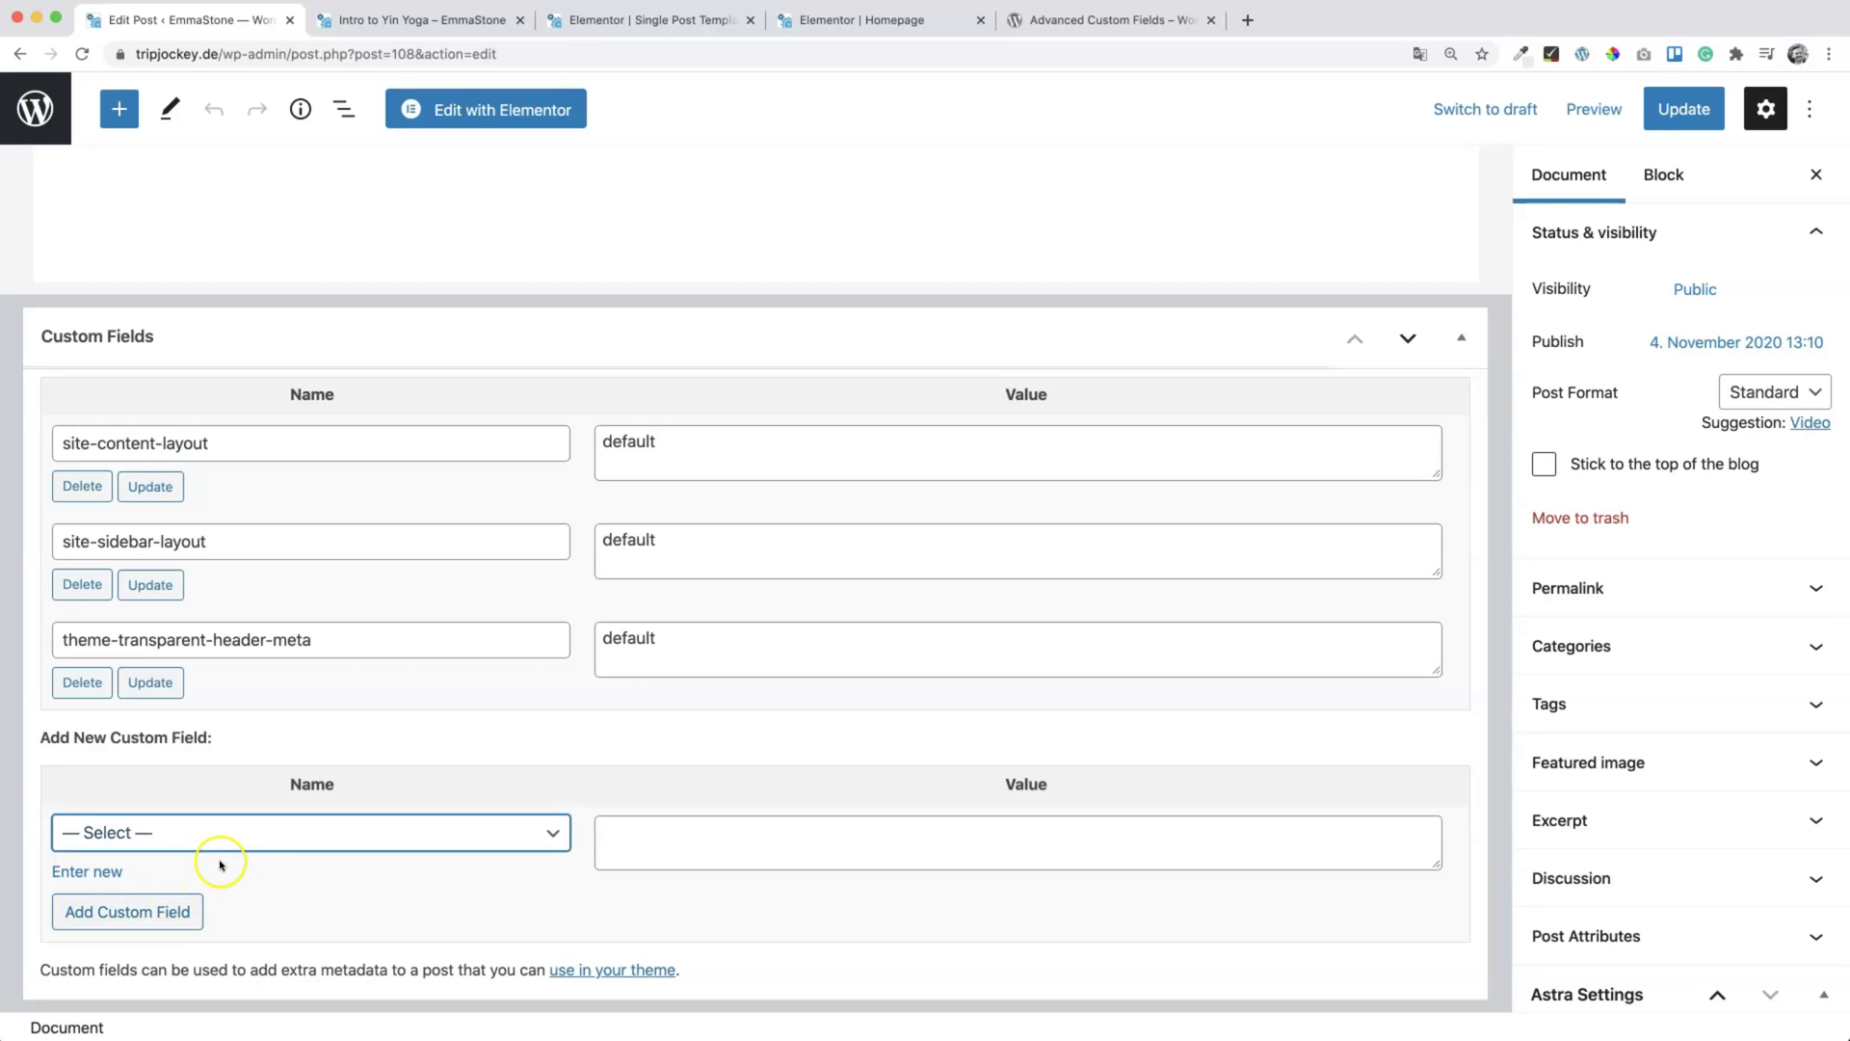
{"action": "left_click", "coordinate": [96, 871]}
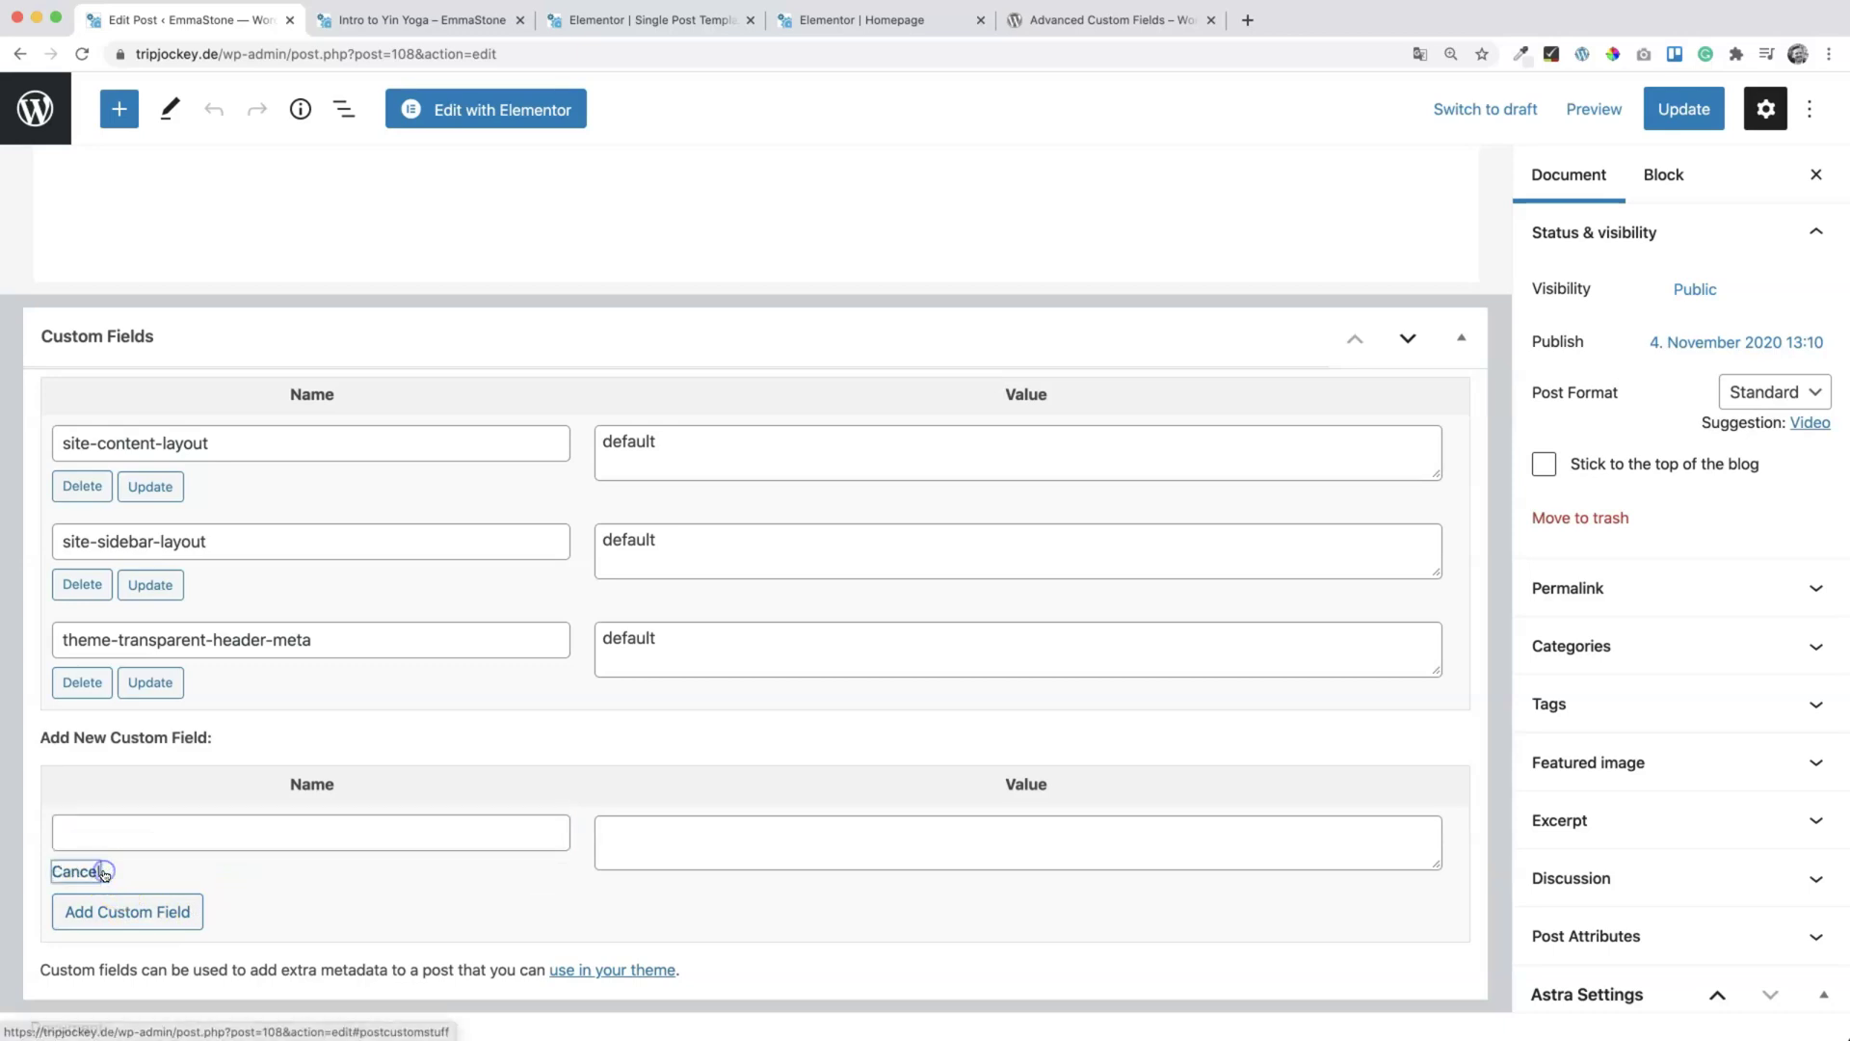
{"action": "left_click", "coordinate": [216, 831]}
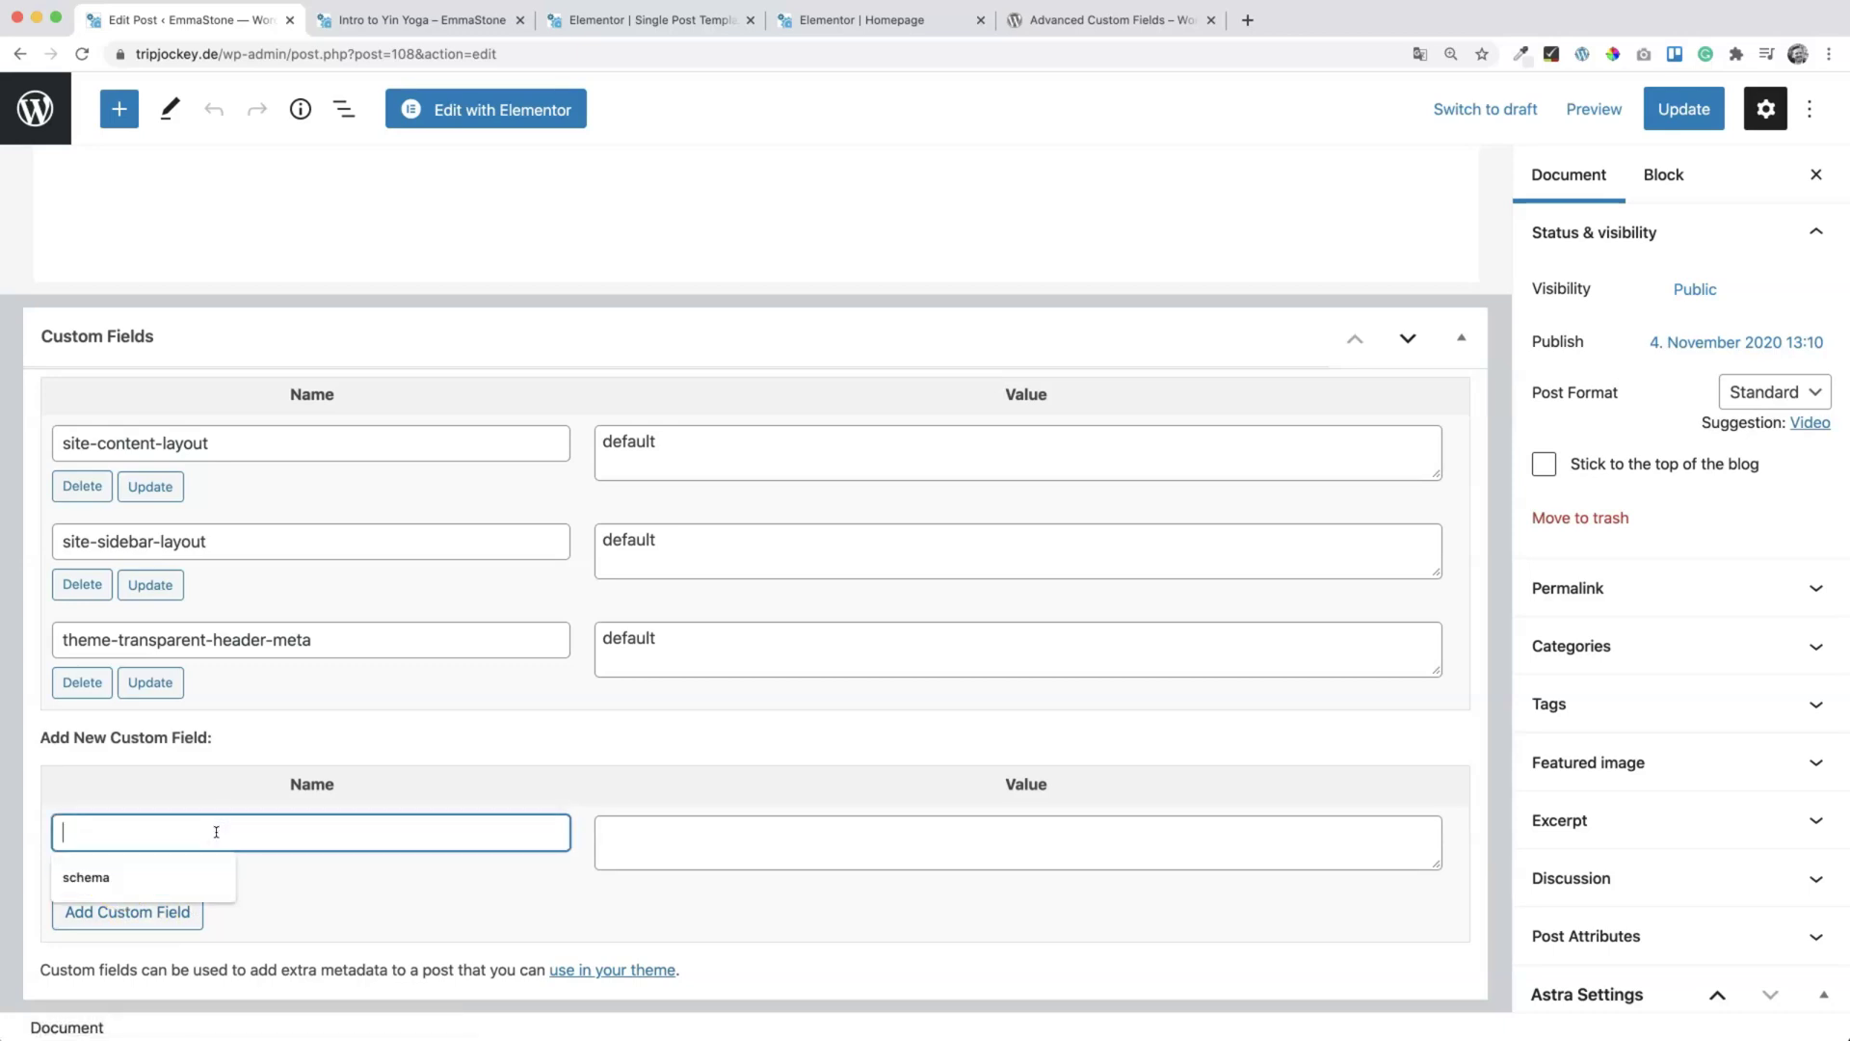
{"action": "type", "text": "duration"}
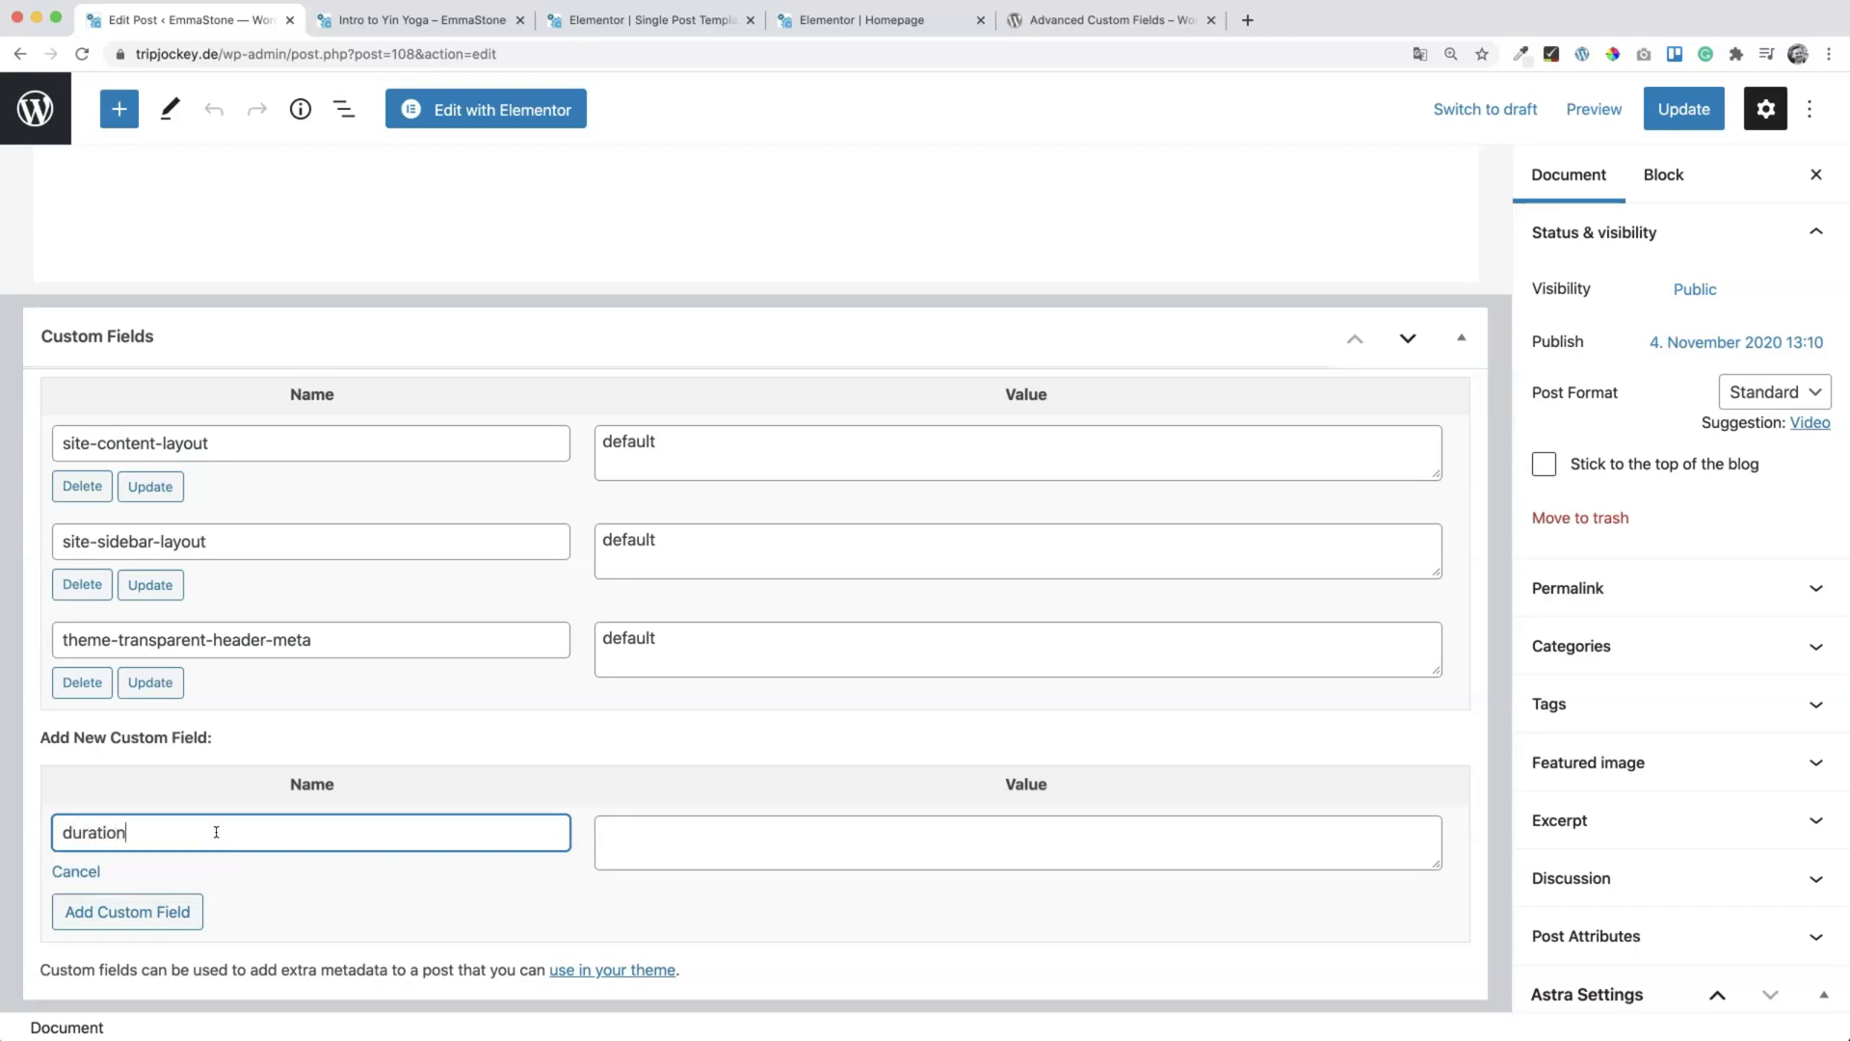
{"action": "left_click", "coordinate": [635, 841]}
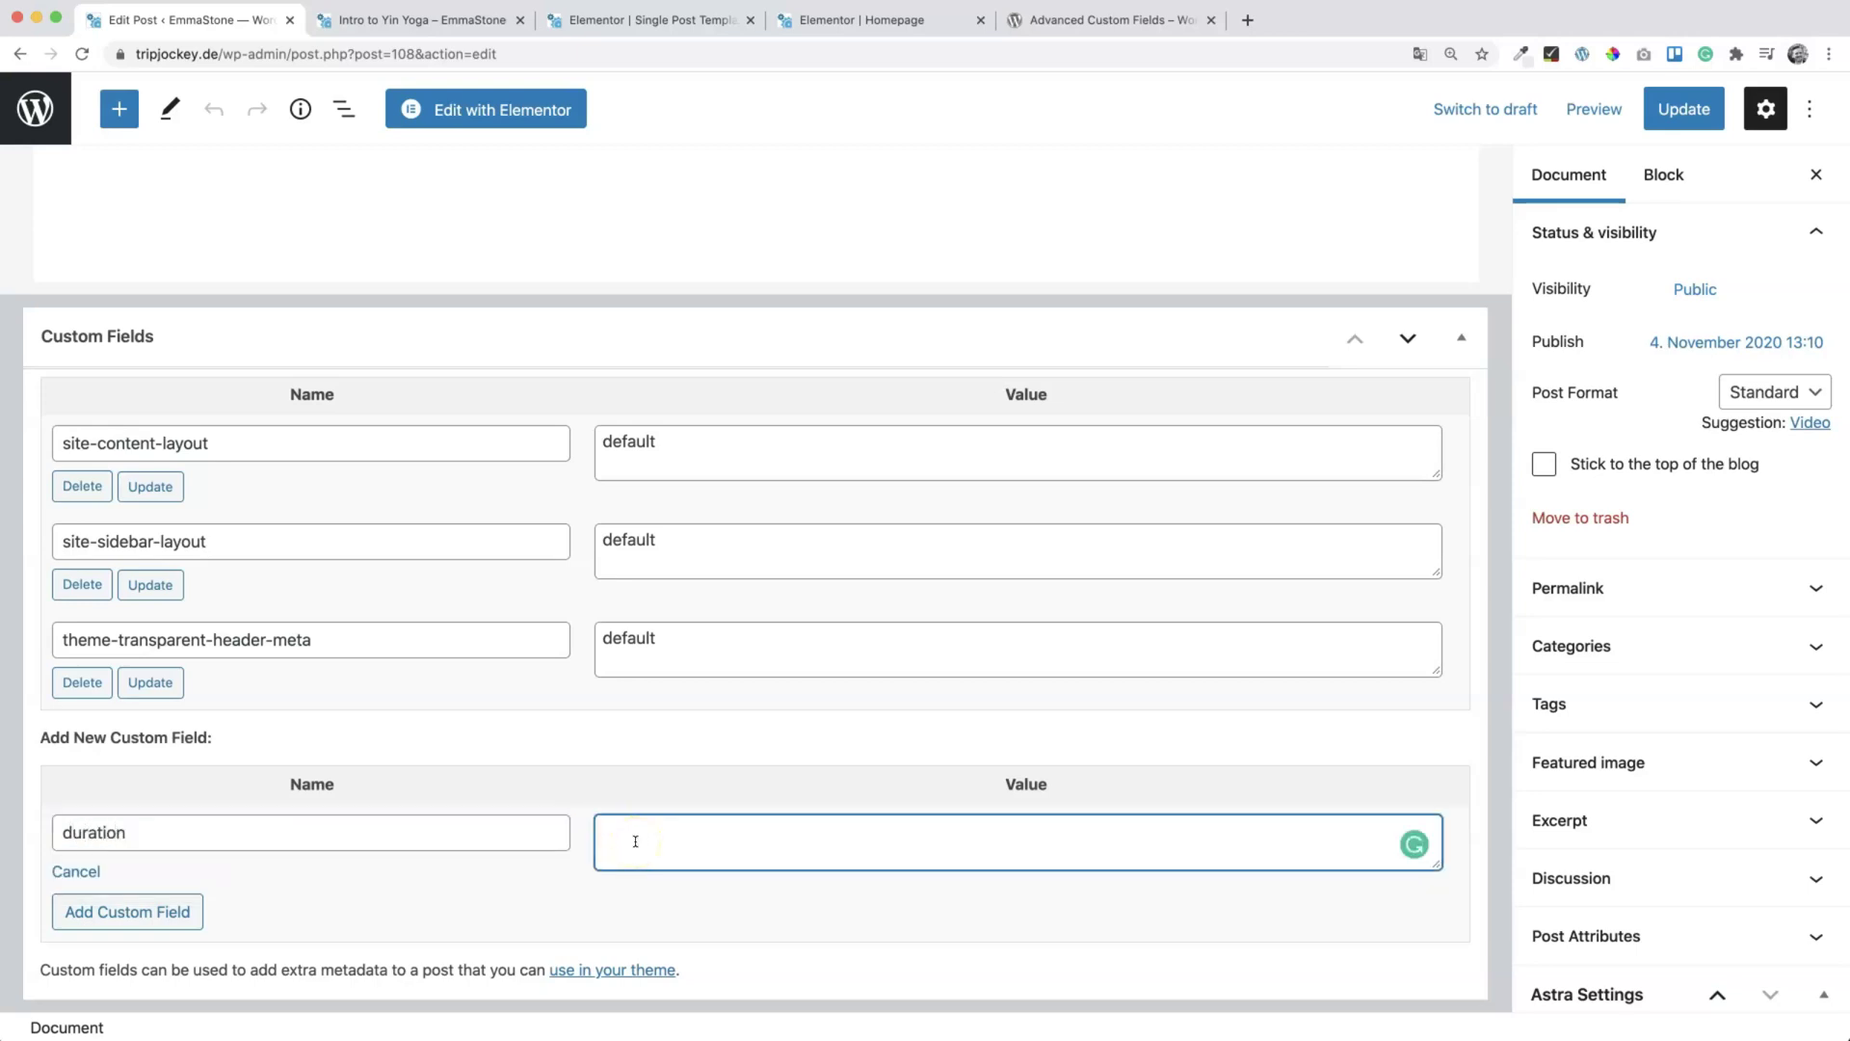
{"action": "left_click", "coordinate": [156, 834]}
{"action": "type", "text": "Min."}
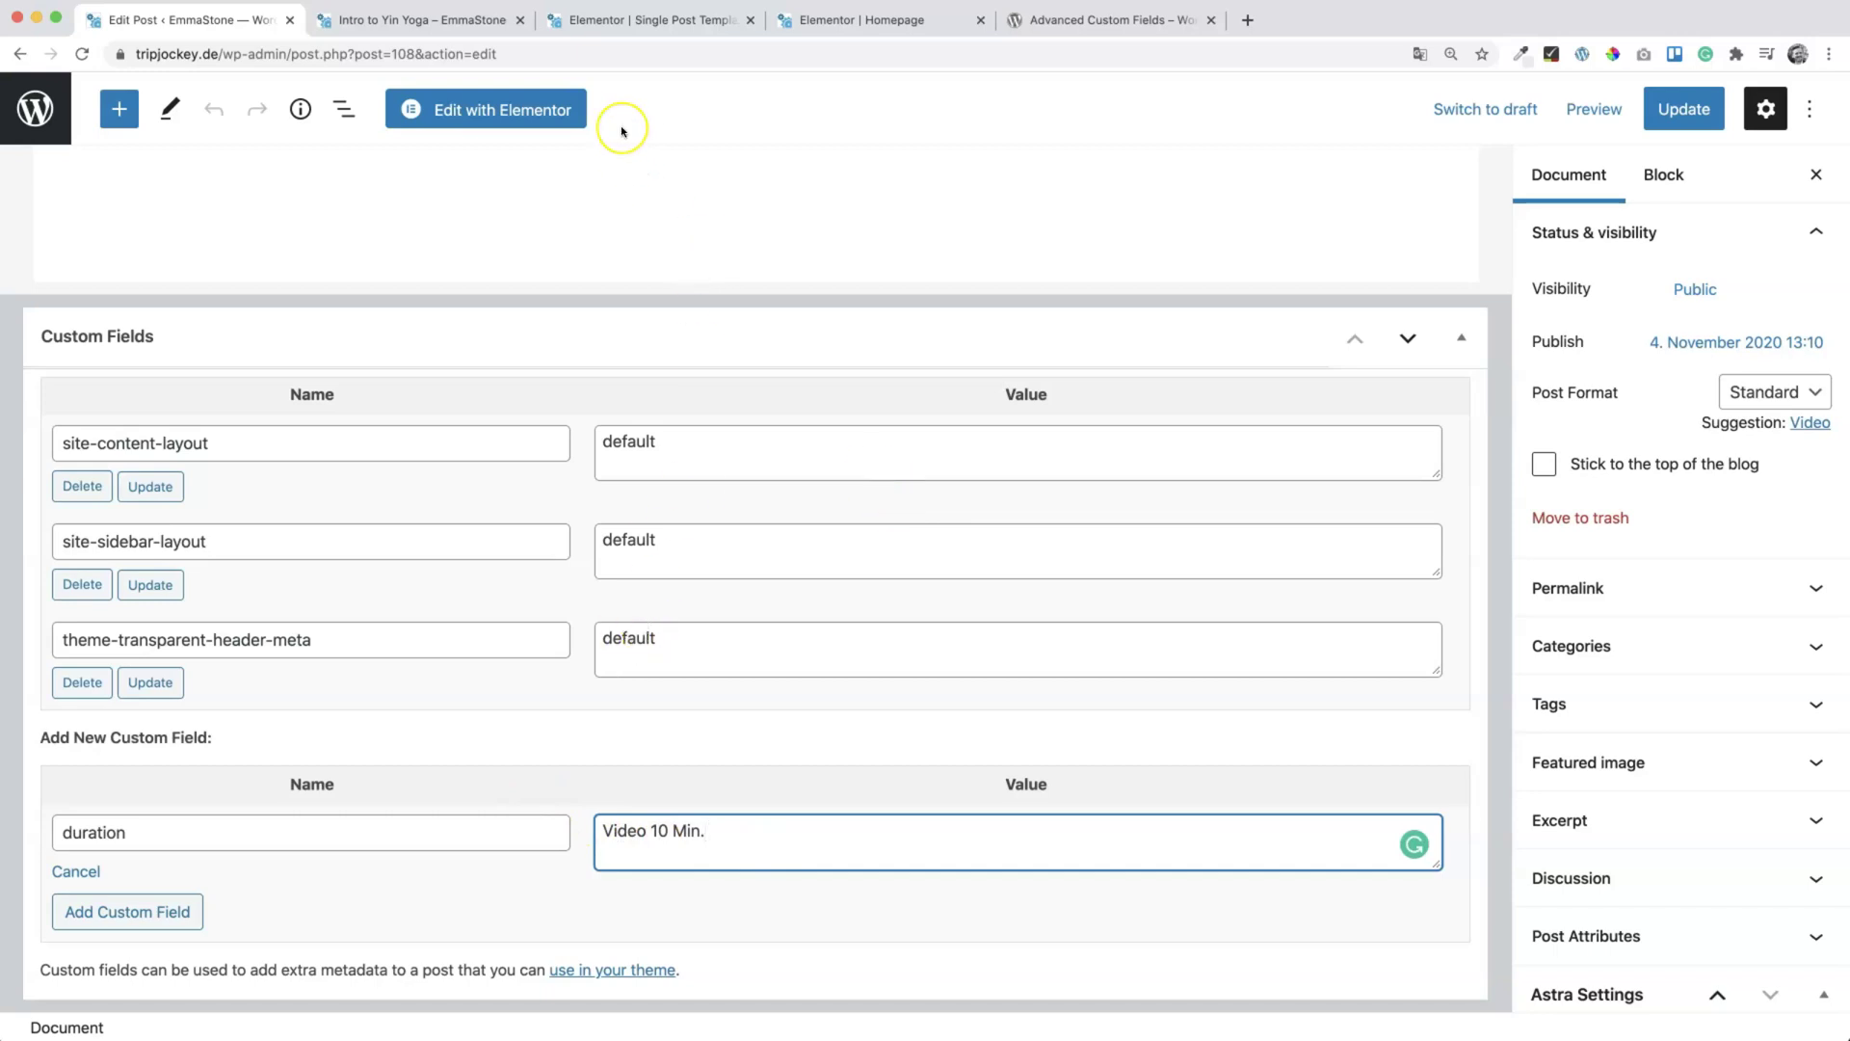
{"action": "left_click", "coordinate": [624, 20]}
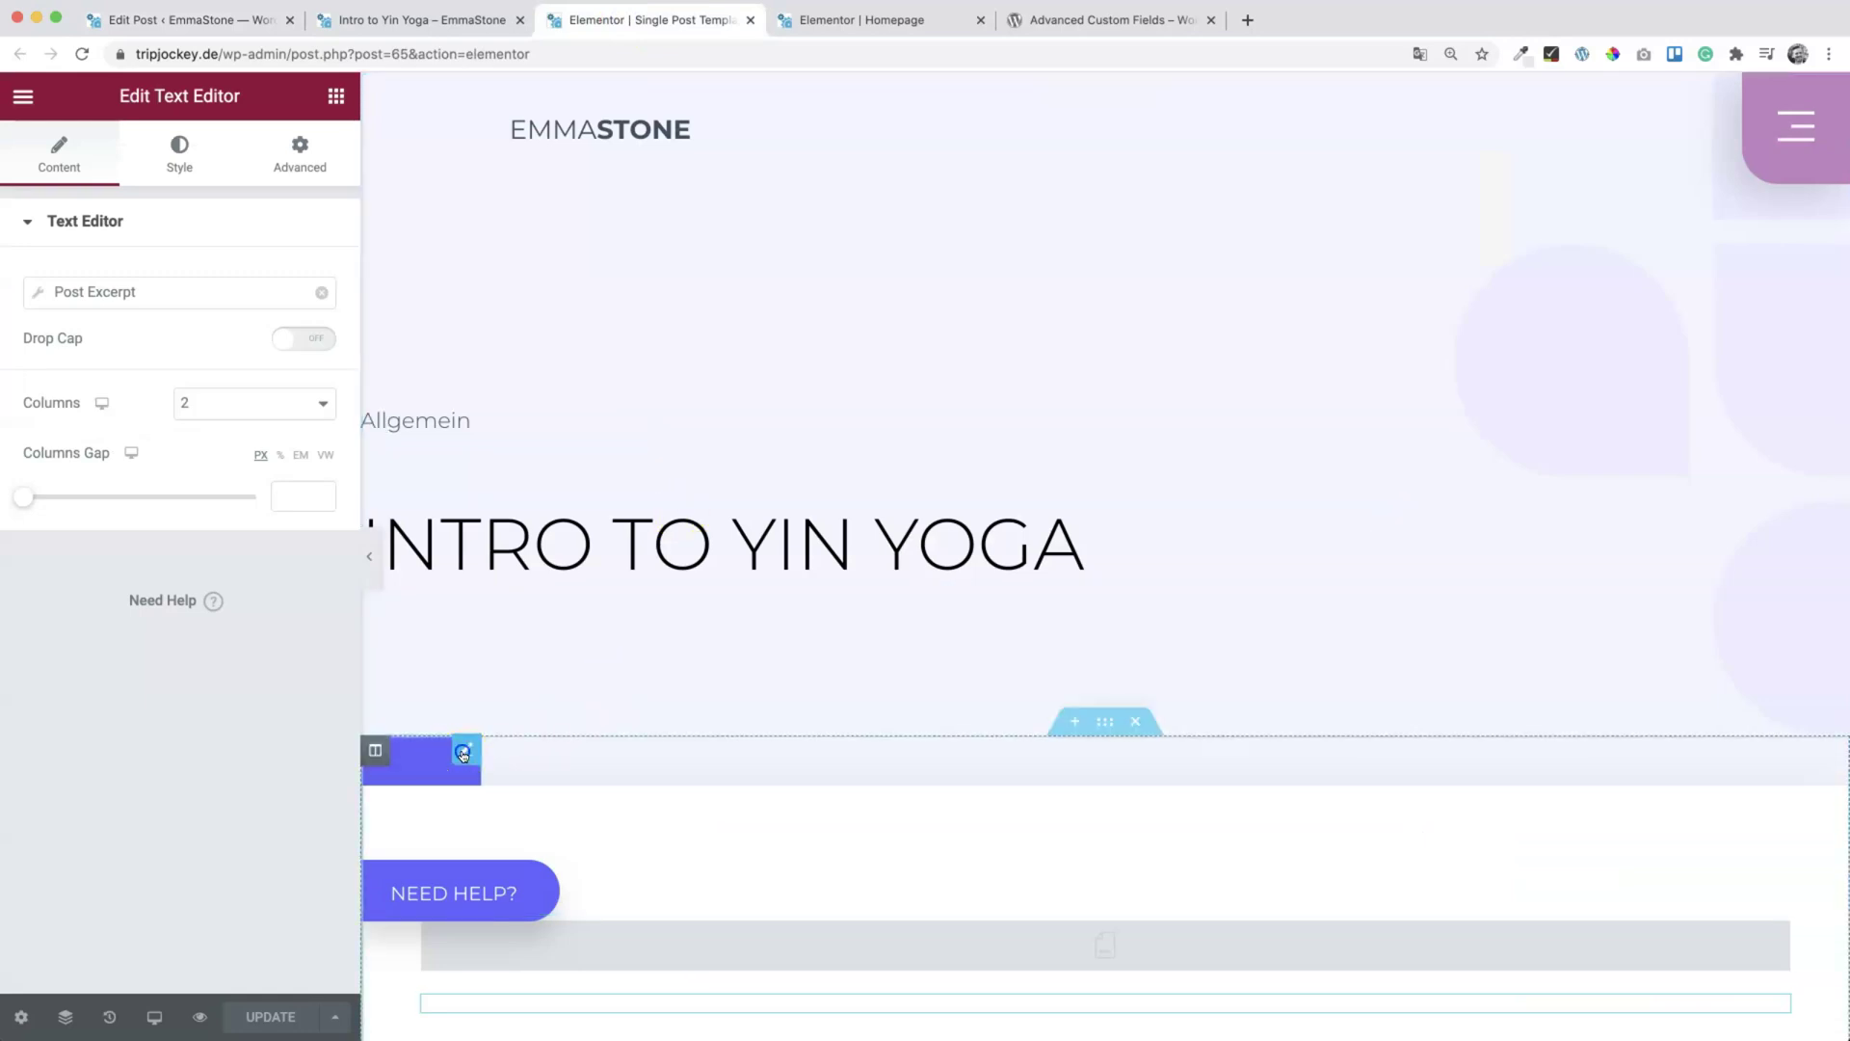
{"action": "left_click", "coordinate": [426, 755]}
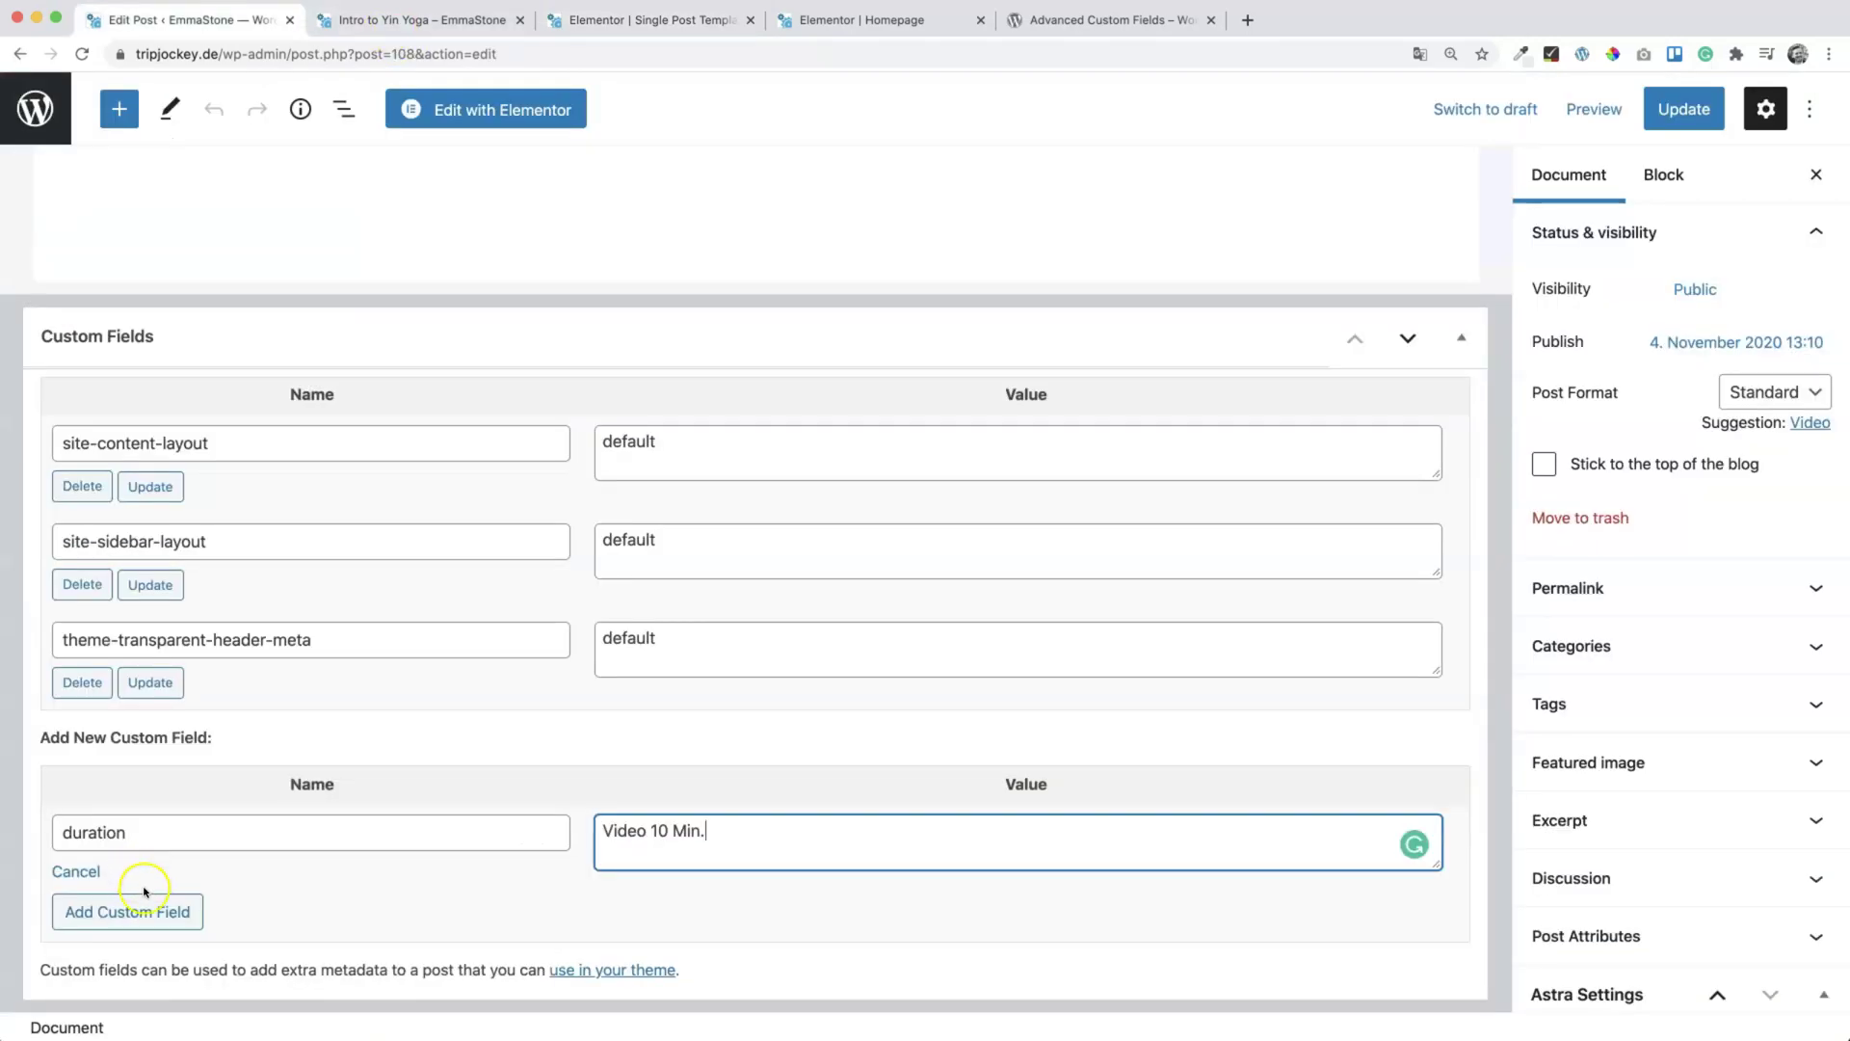
{"action": "left_click", "coordinate": [136, 908]}
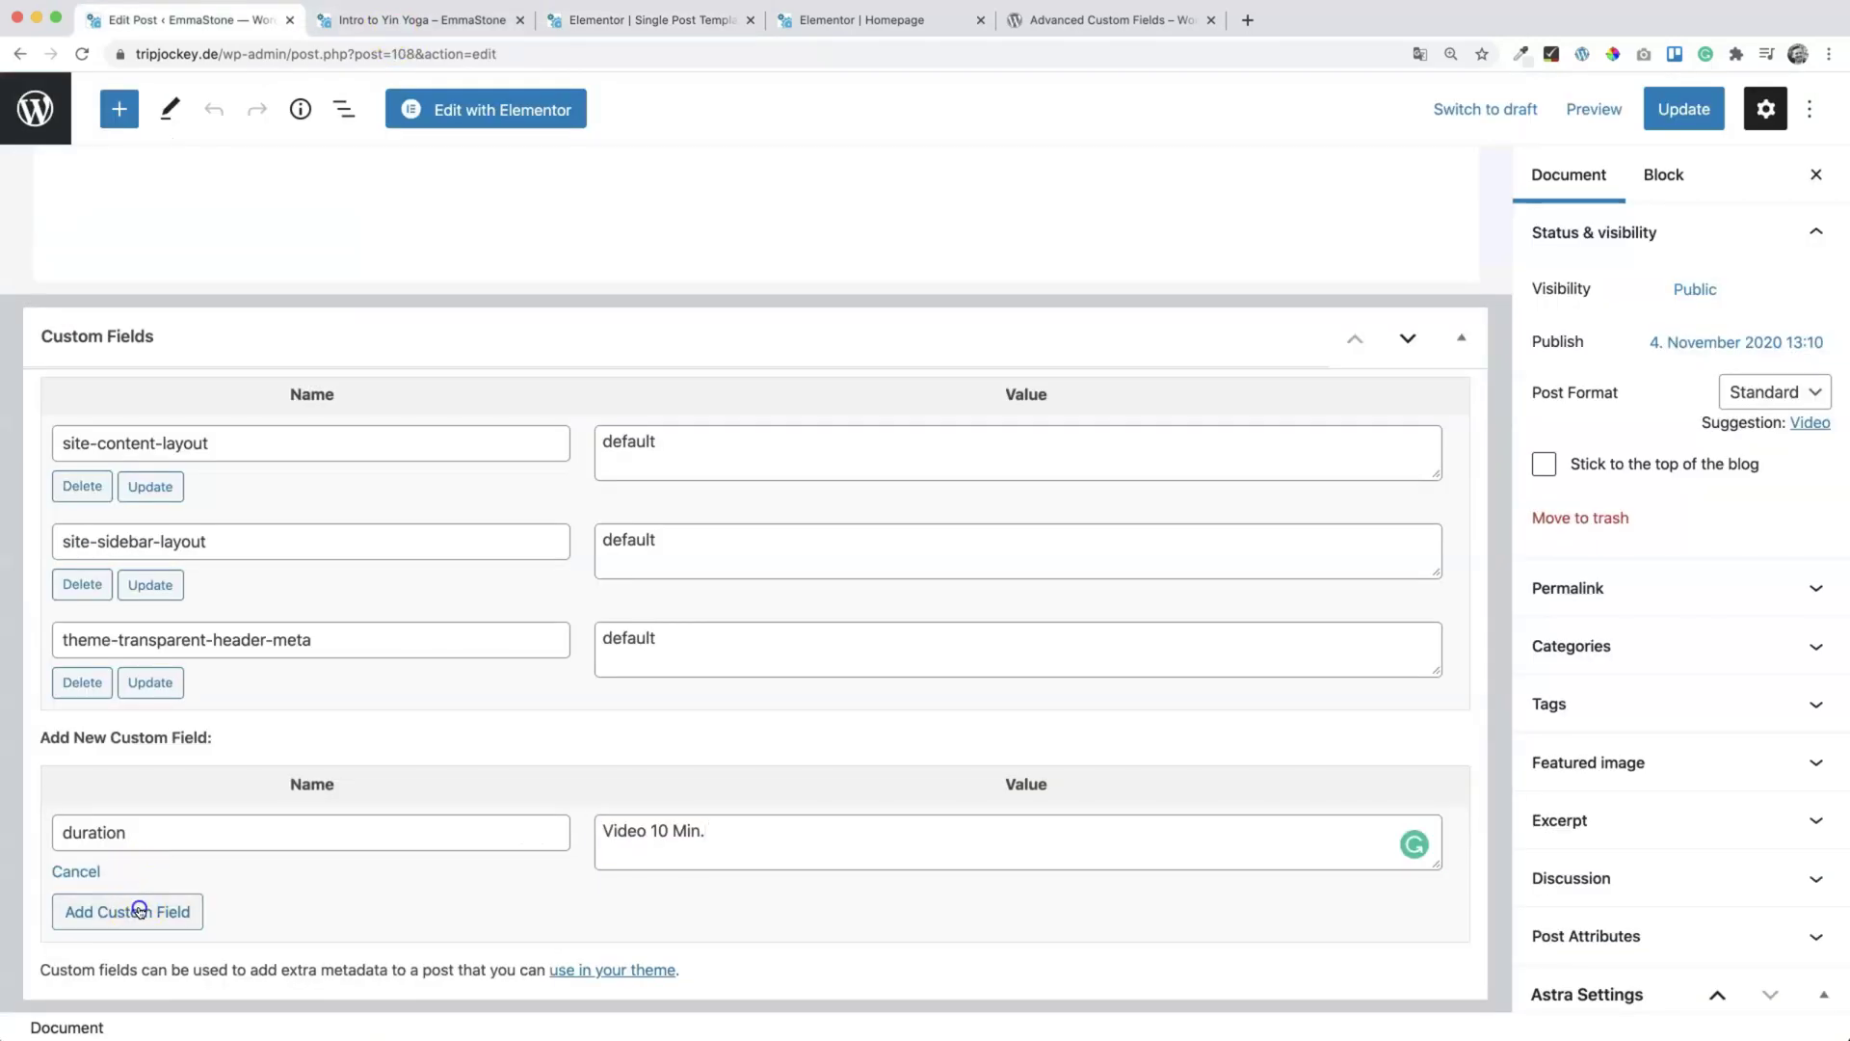
Step: Add a lesson-number custom field with value 'Lesson 1'
{"action": "left_click", "coordinate": [212, 832]}
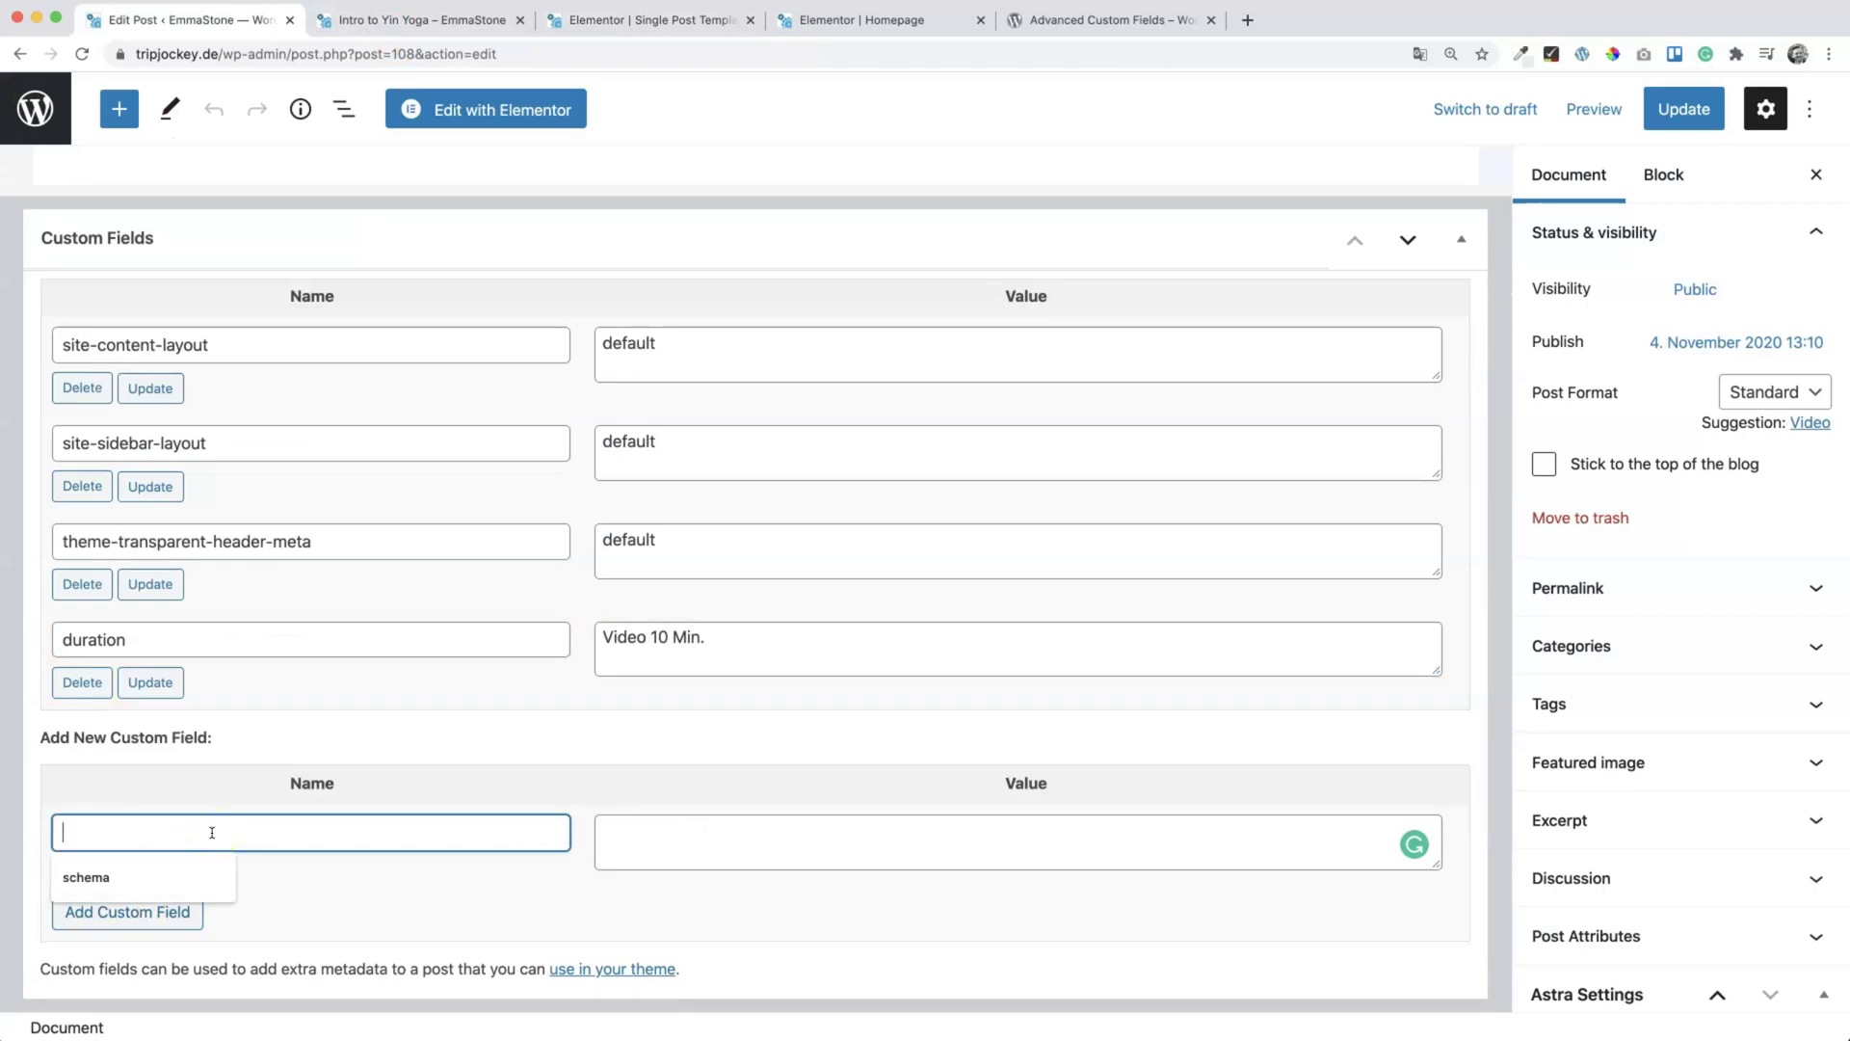
{"action": "left_click", "coordinate": [228, 831]}
{"action": "type", "text": "lesson-number"}
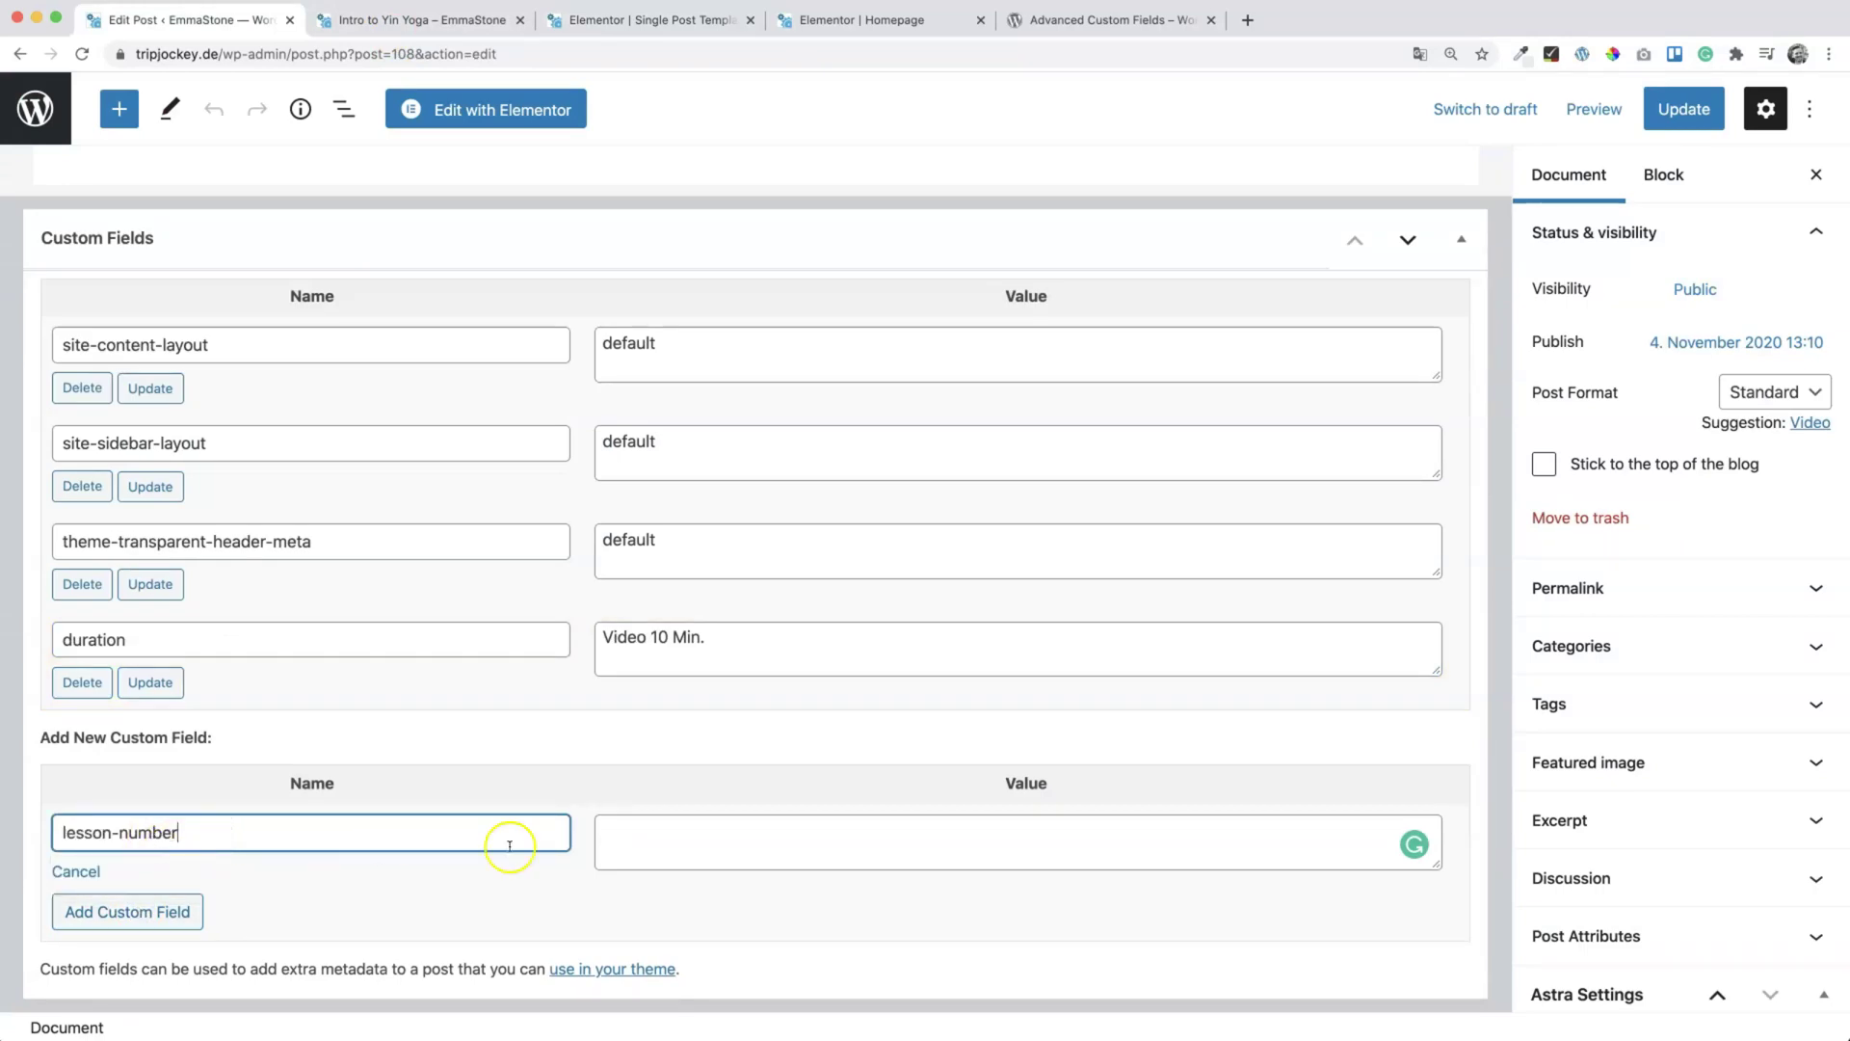
{"action": "left_click", "coordinate": [634, 832]}
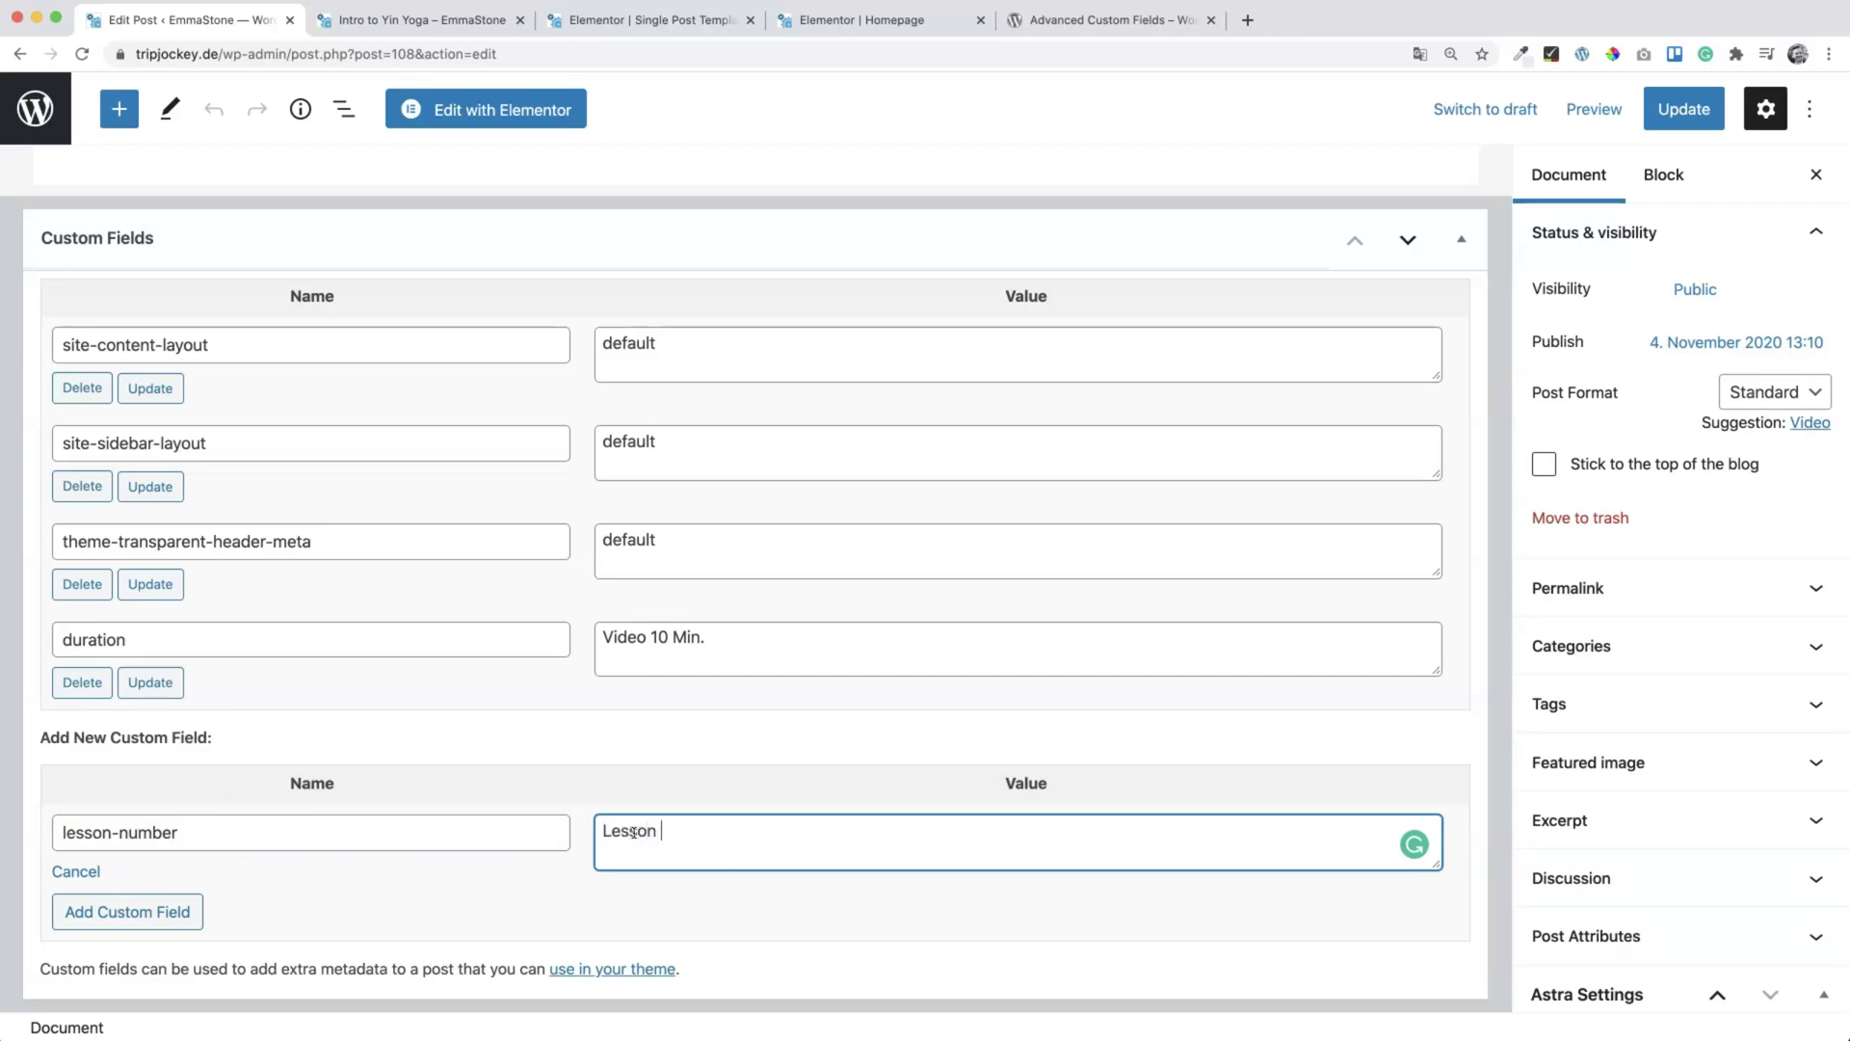
{"action": "left_click", "coordinate": [145, 912]}
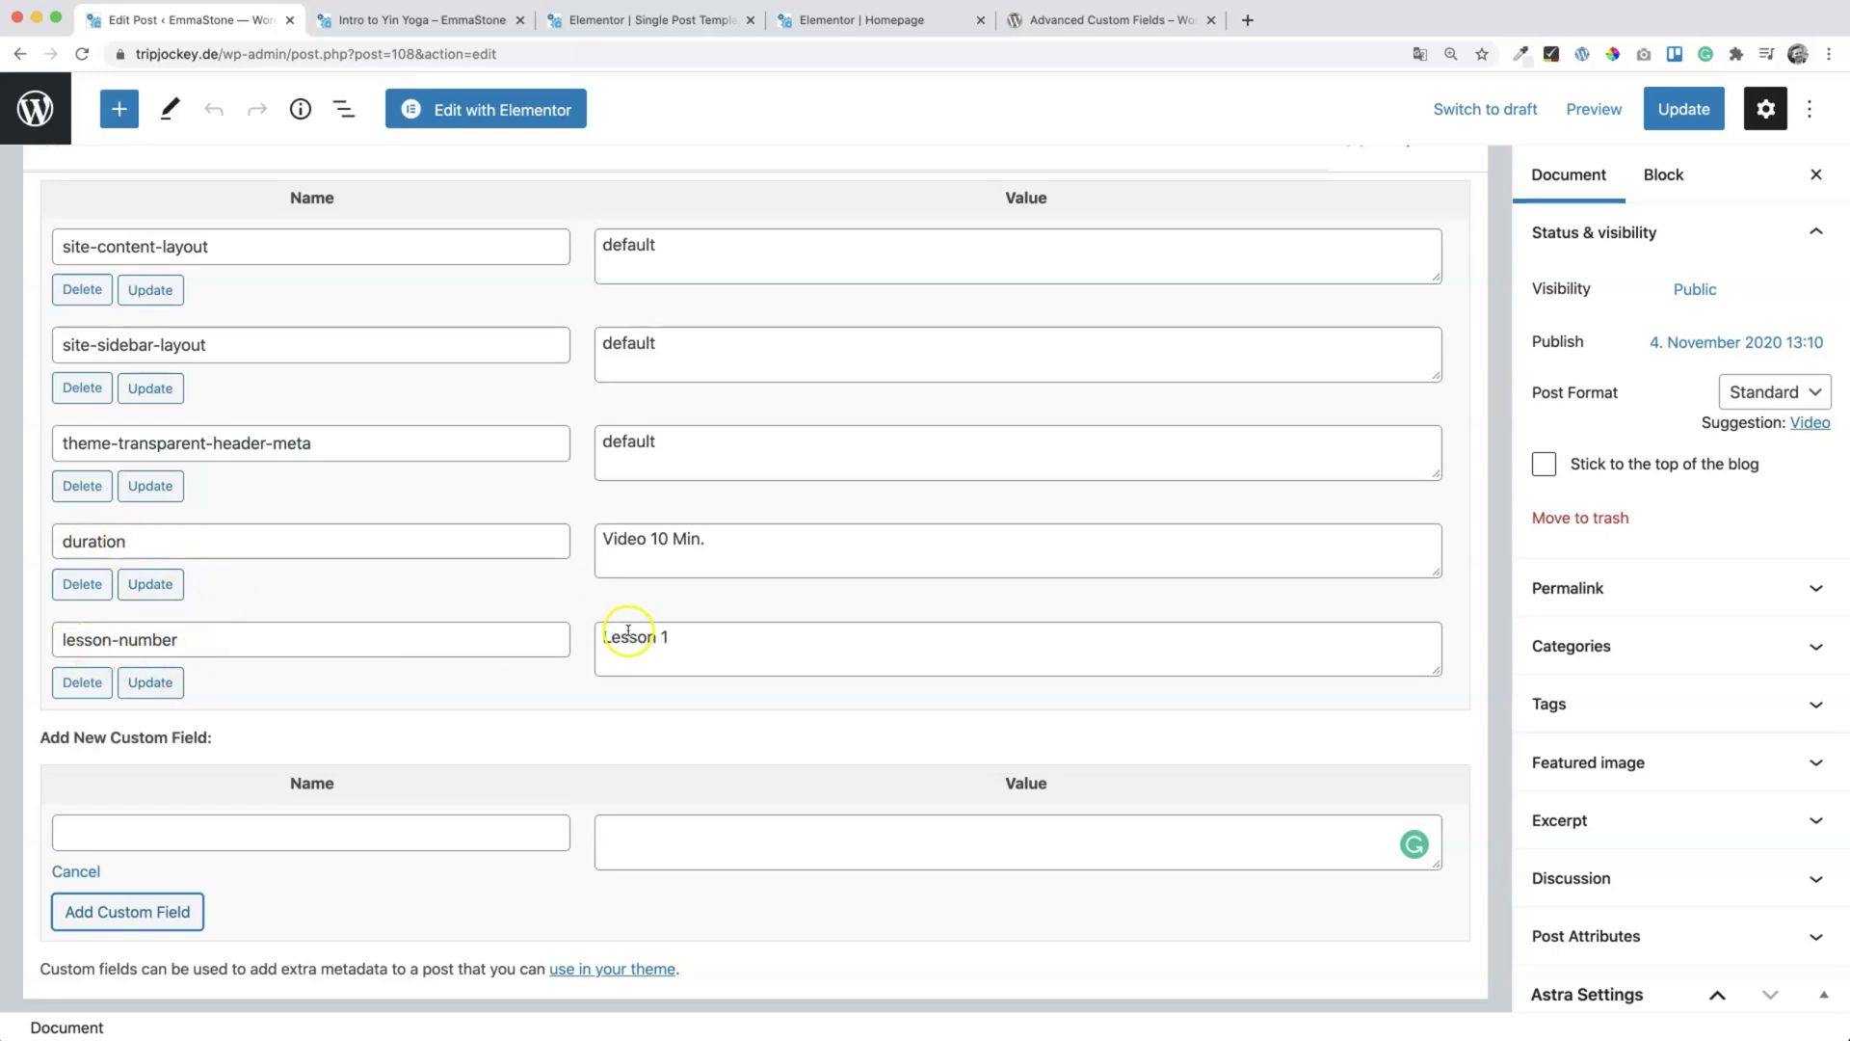
{"action": "scroll", "coordinate": [934, 671], "scroll_direction": "up", "scroll_amount": 2}
{"action": "scroll", "coordinate": [937, 670], "scroll_direction": "up", "scroll_amount": 5}
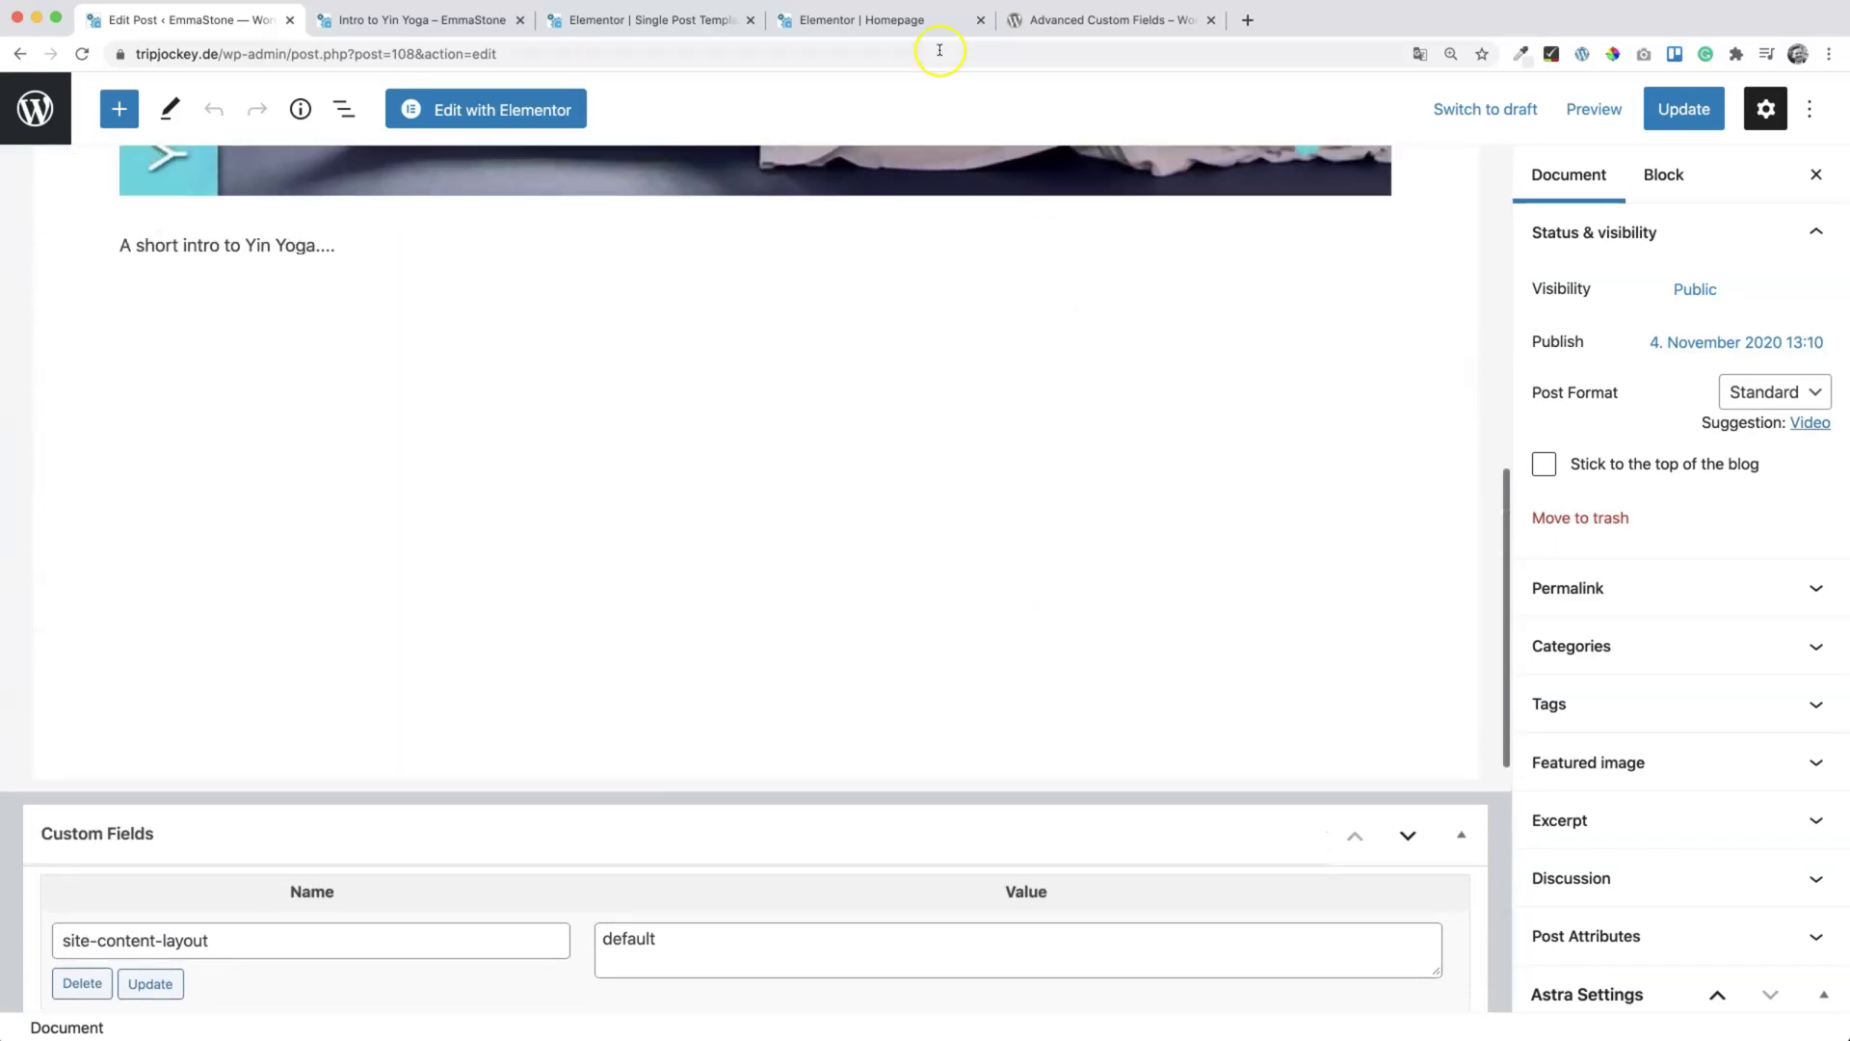
{"action": "left_click", "coordinate": [649, 20]}
{"action": "scroll", "coordinate": [810, 576], "scroll_direction": "down", "scroll_amount": 5}
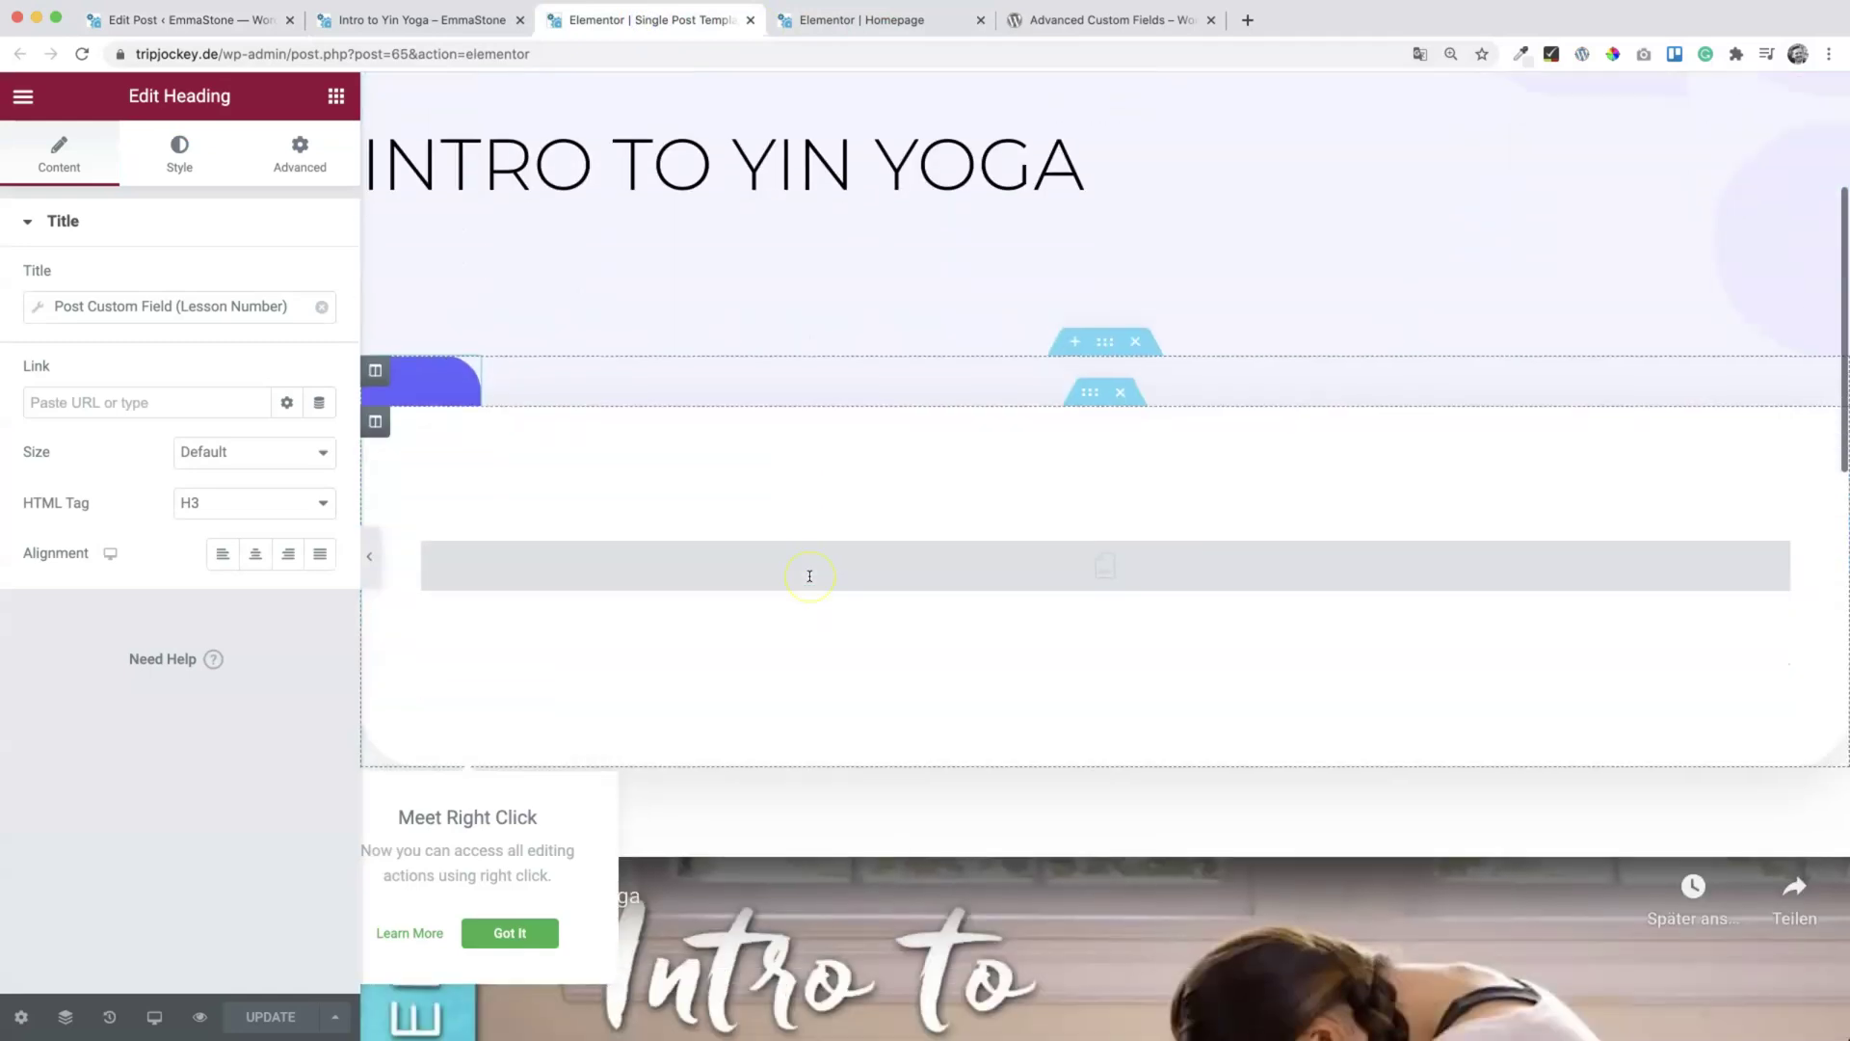
{"action": "left_click", "coordinate": [1105, 510]}
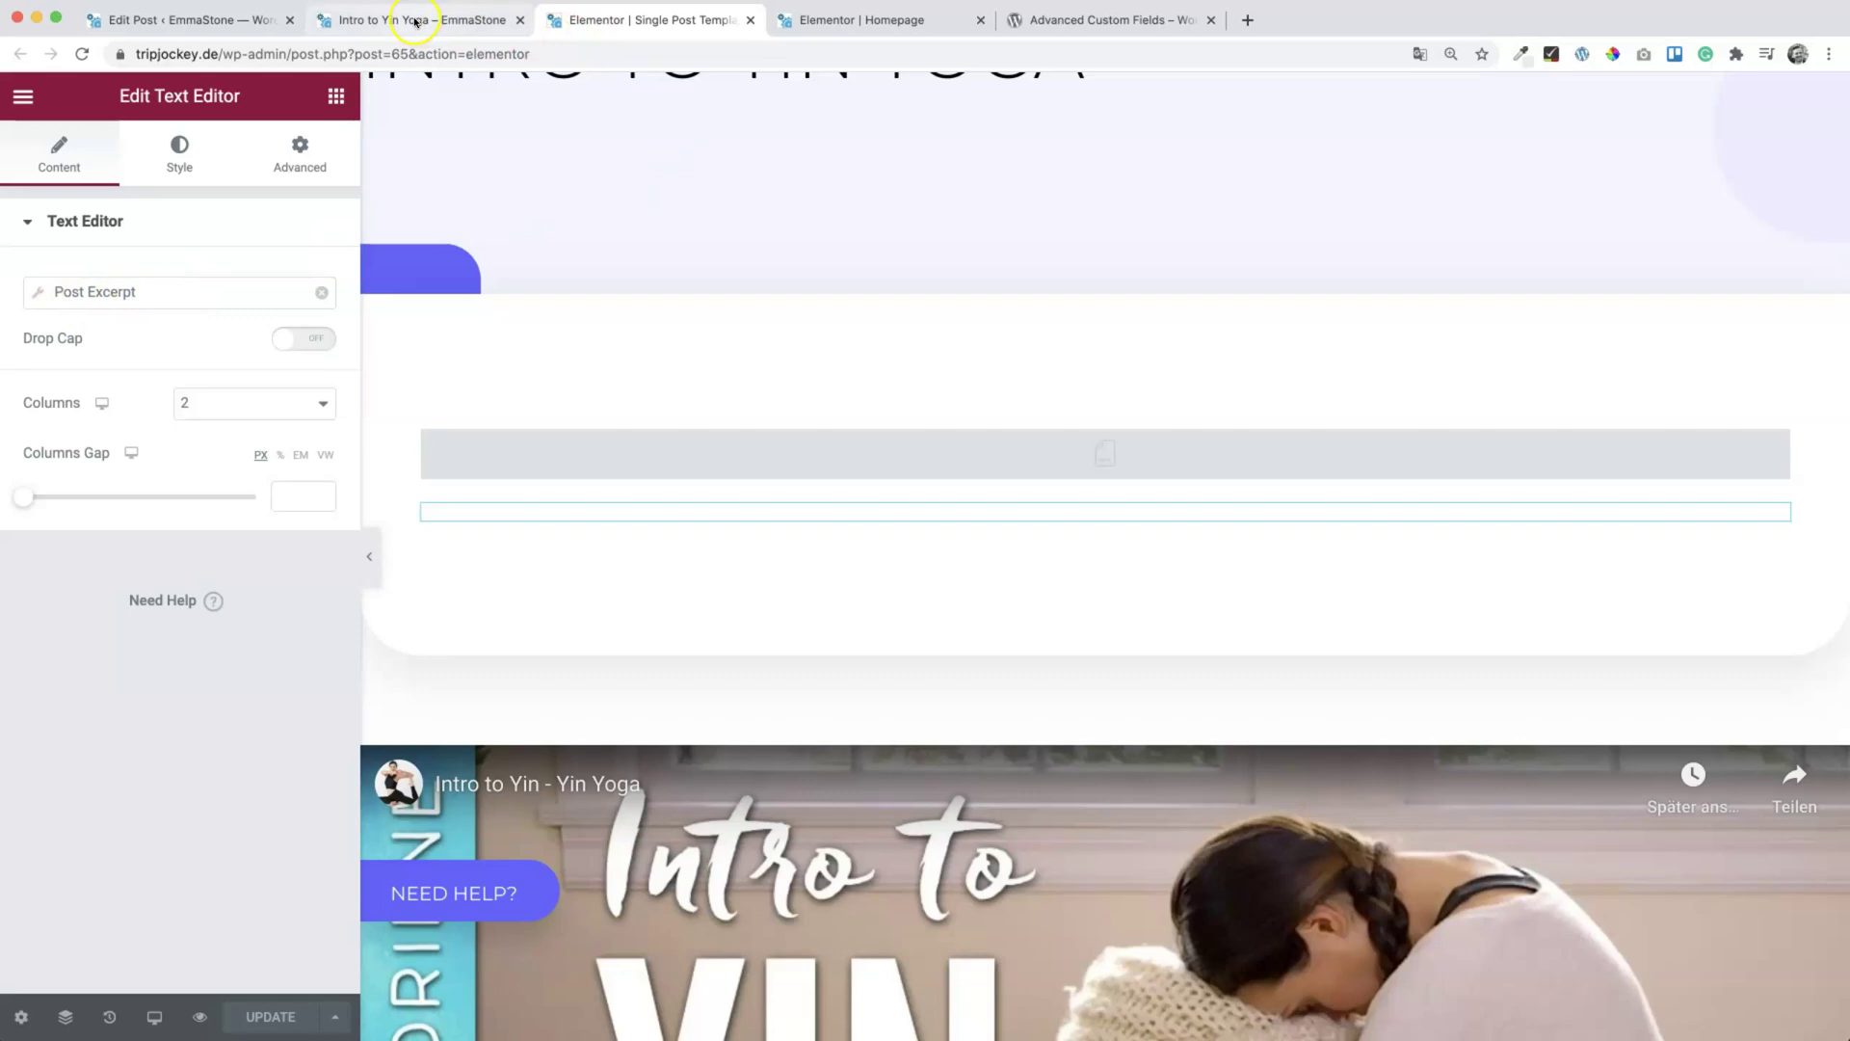
{"action": "left_click", "coordinate": [193, 19]}
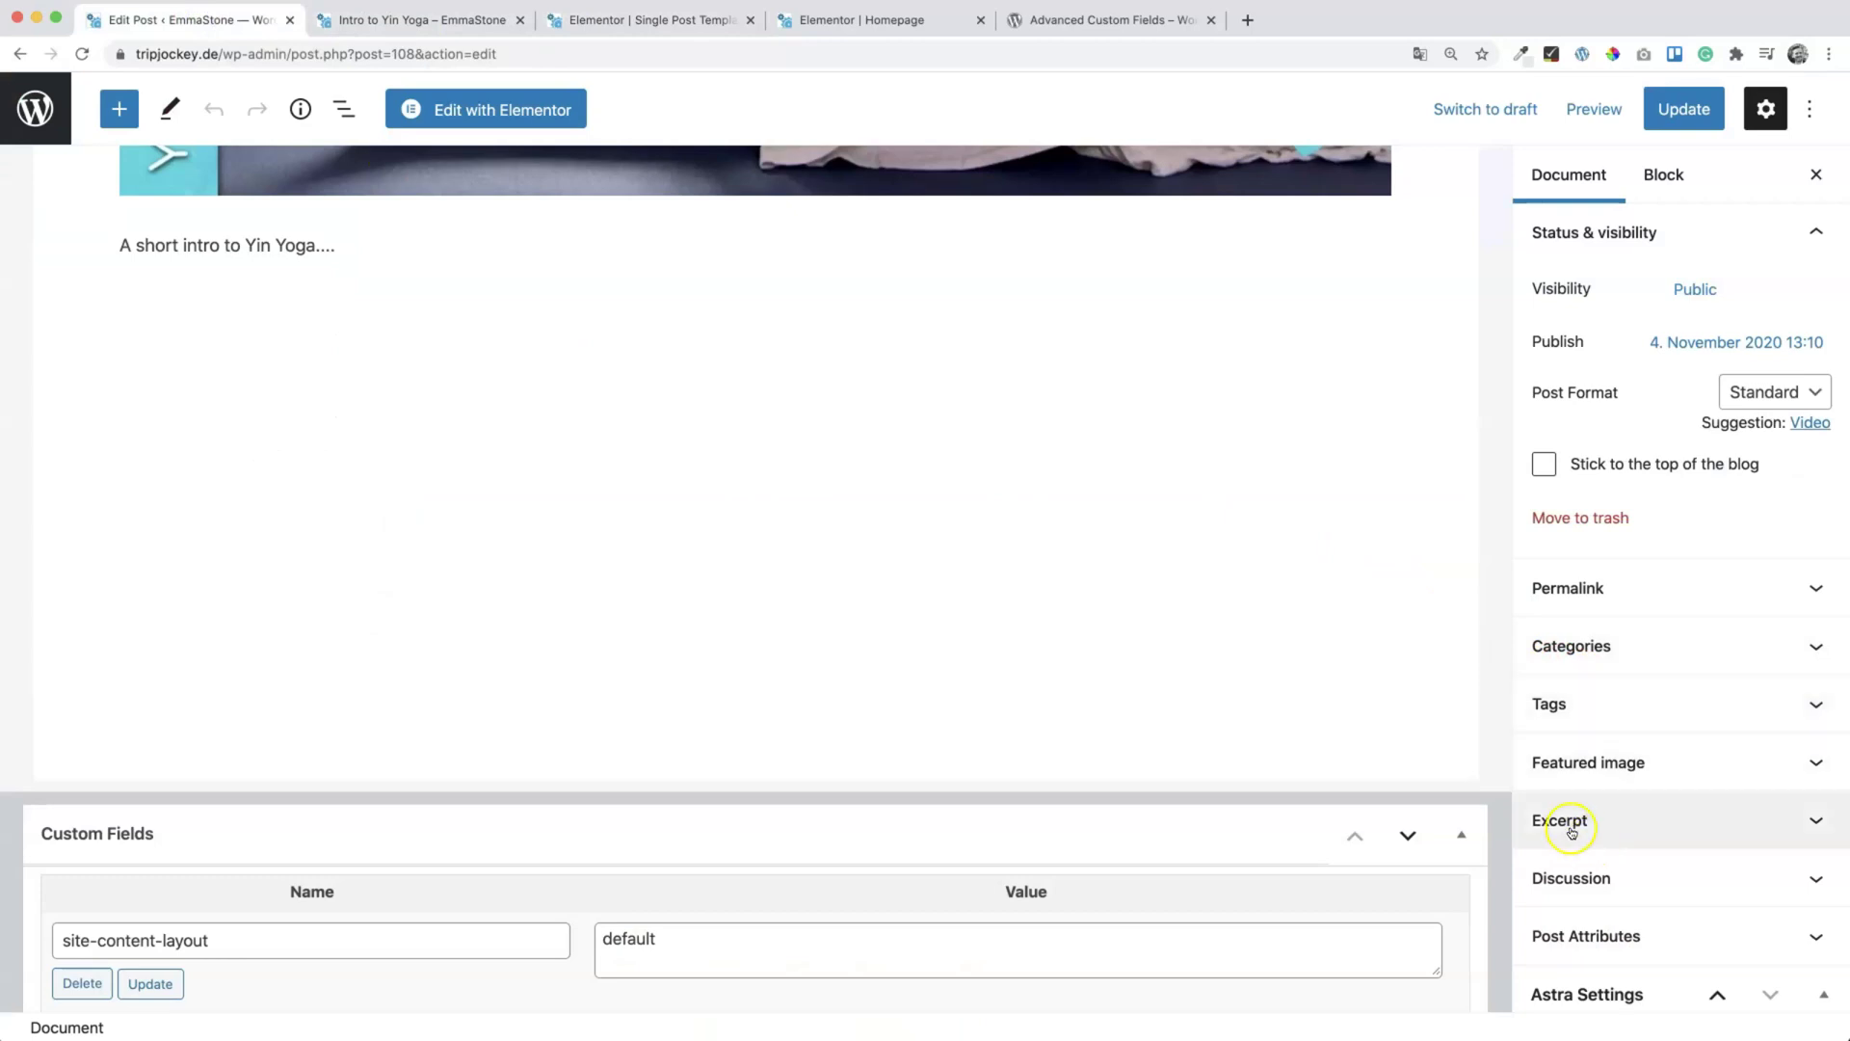
Step: Give Intro to Yin Yoga the excerpt 'This is a short summary about this lesson' and update the post
{"action": "left_click", "coordinate": [1816, 822]}
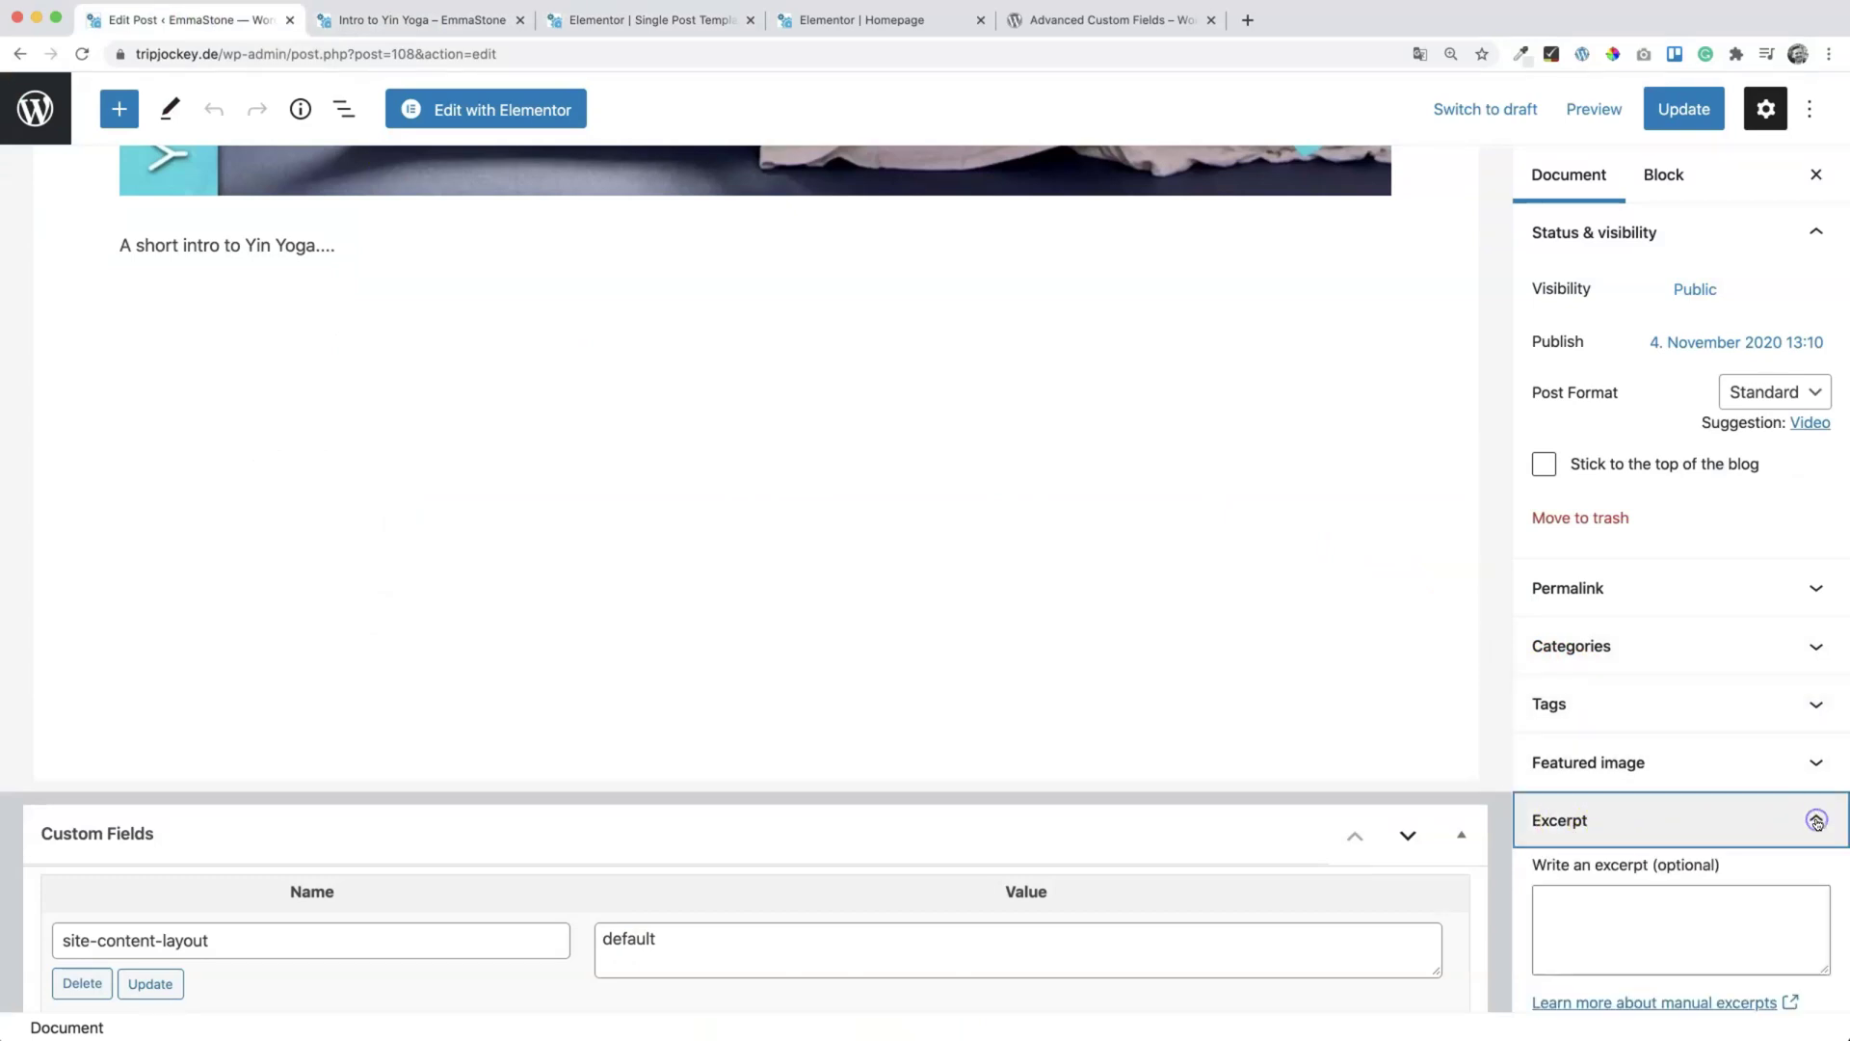
{"action": "left_click", "coordinate": [1588, 902]}
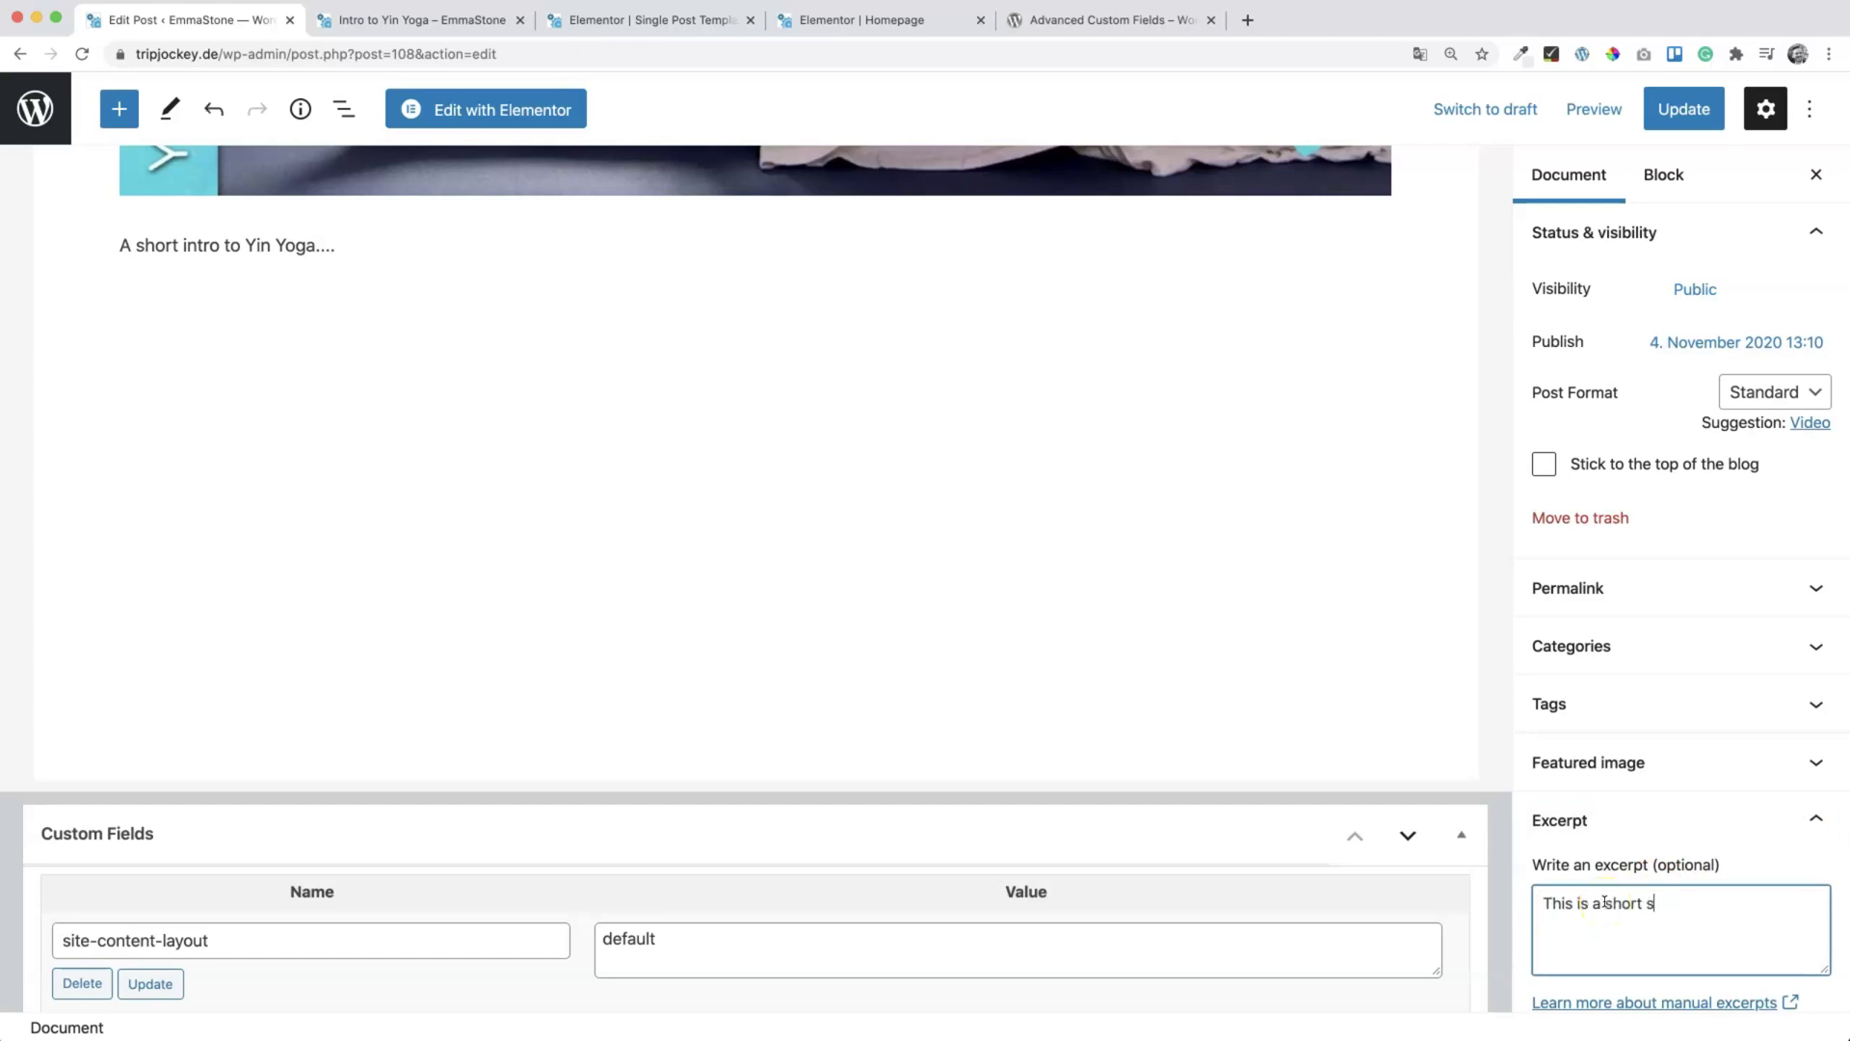
{"action": "type", "text": "This is a short summary about this lesson"}
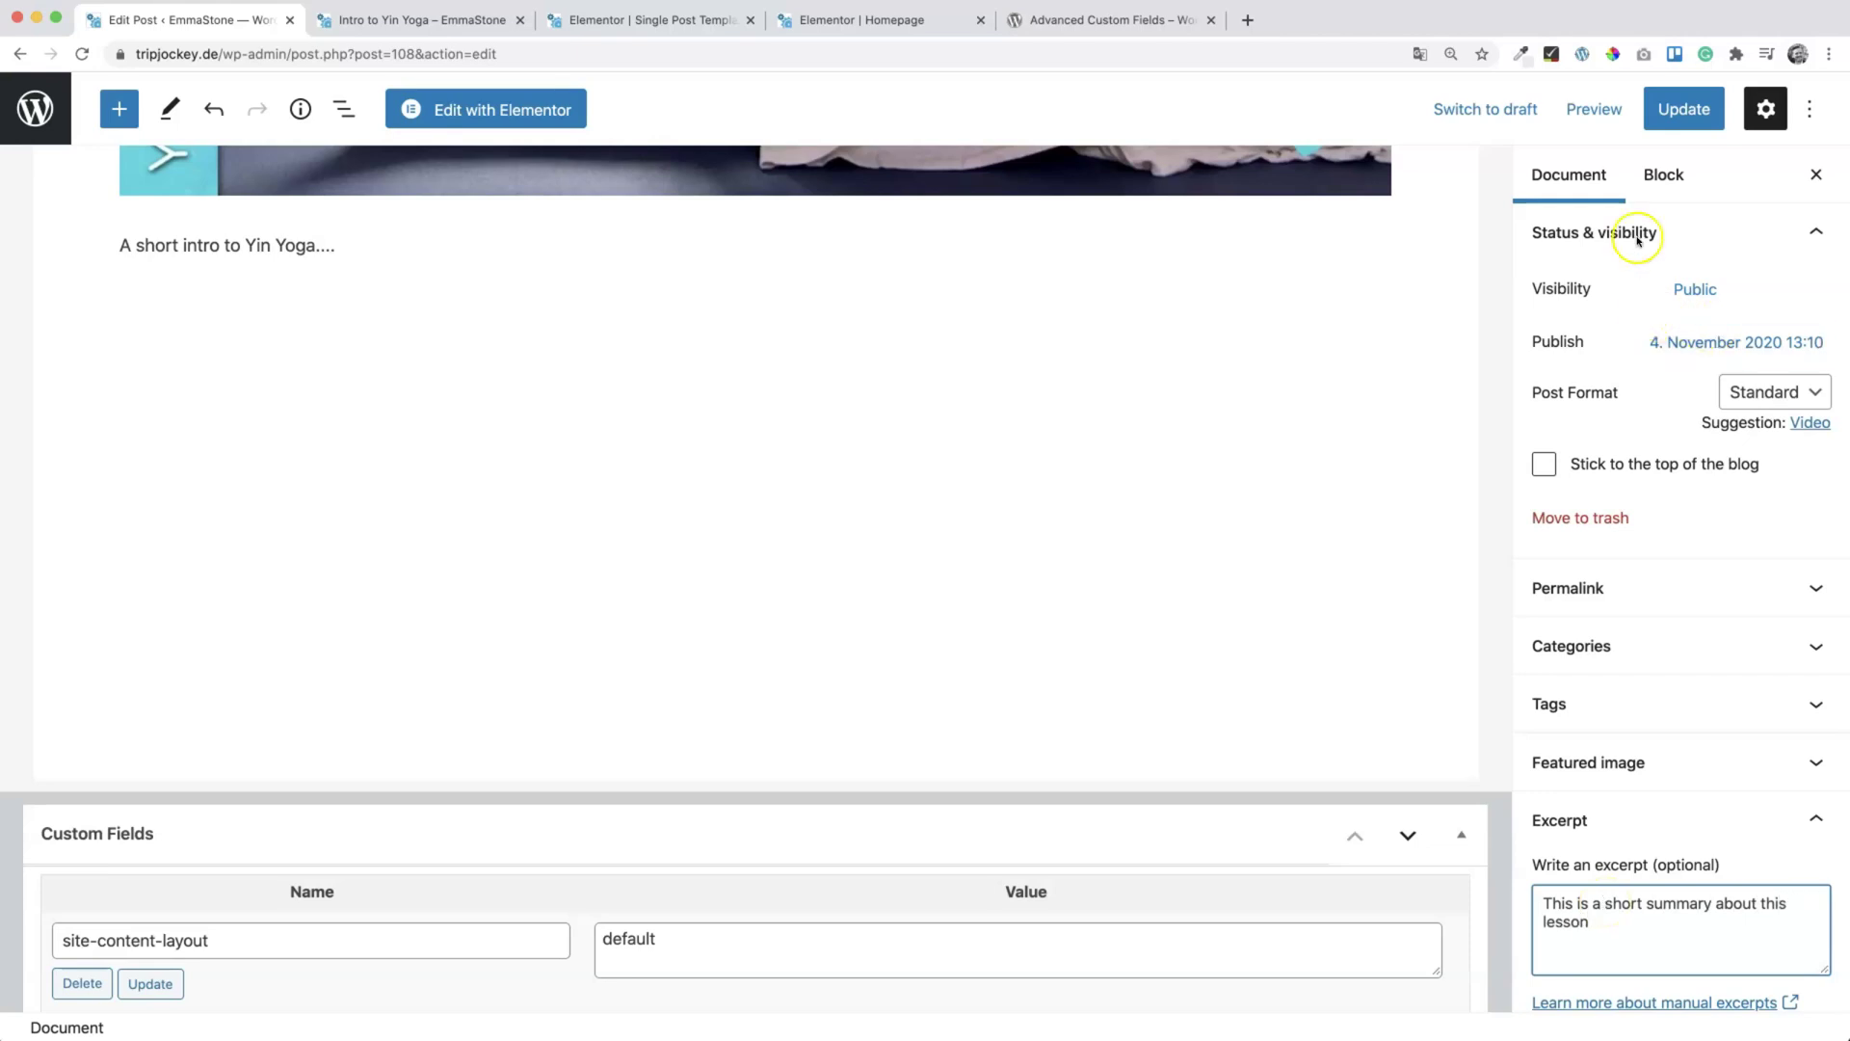
{"action": "left_click", "coordinate": [1683, 109]}
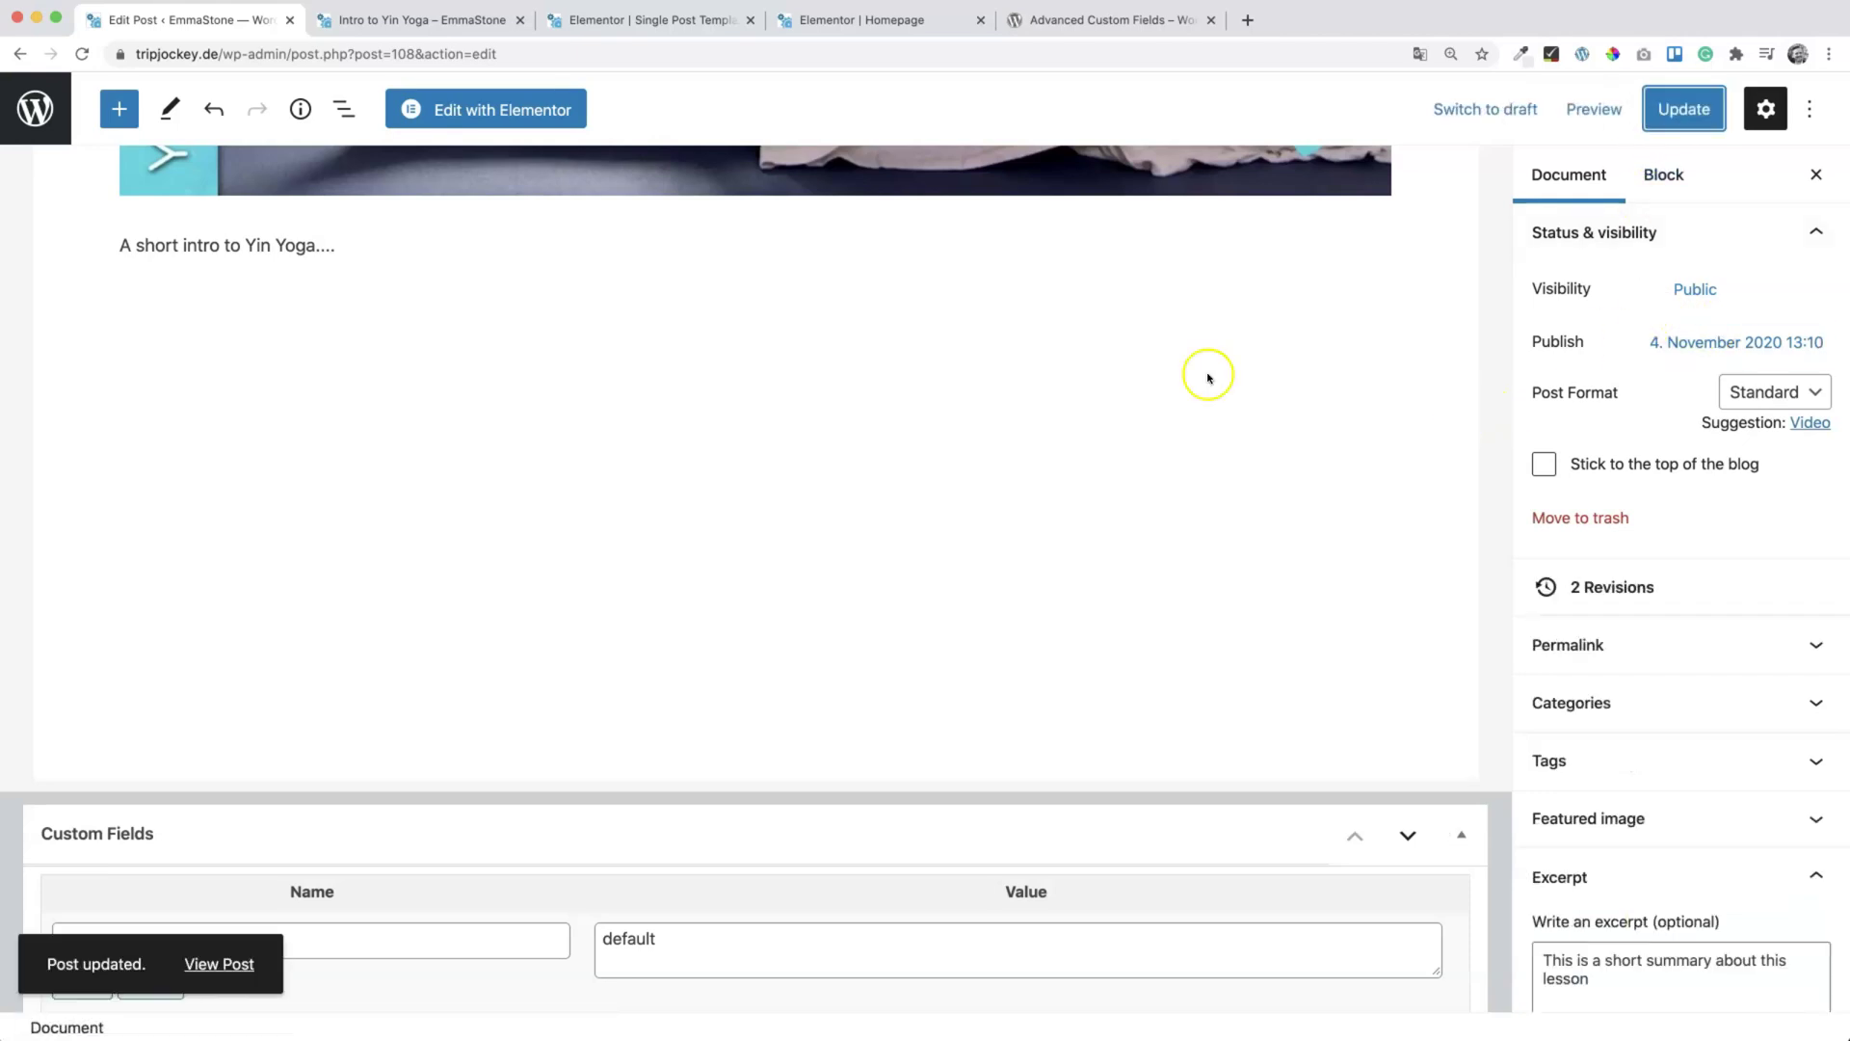
{"action": "left_click", "coordinate": [632, 21]}
Step: Scroll the live Intro to Yin Yoga page to confirm the new summary below the title
{"action": "left_click", "coordinate": [421, 19]}
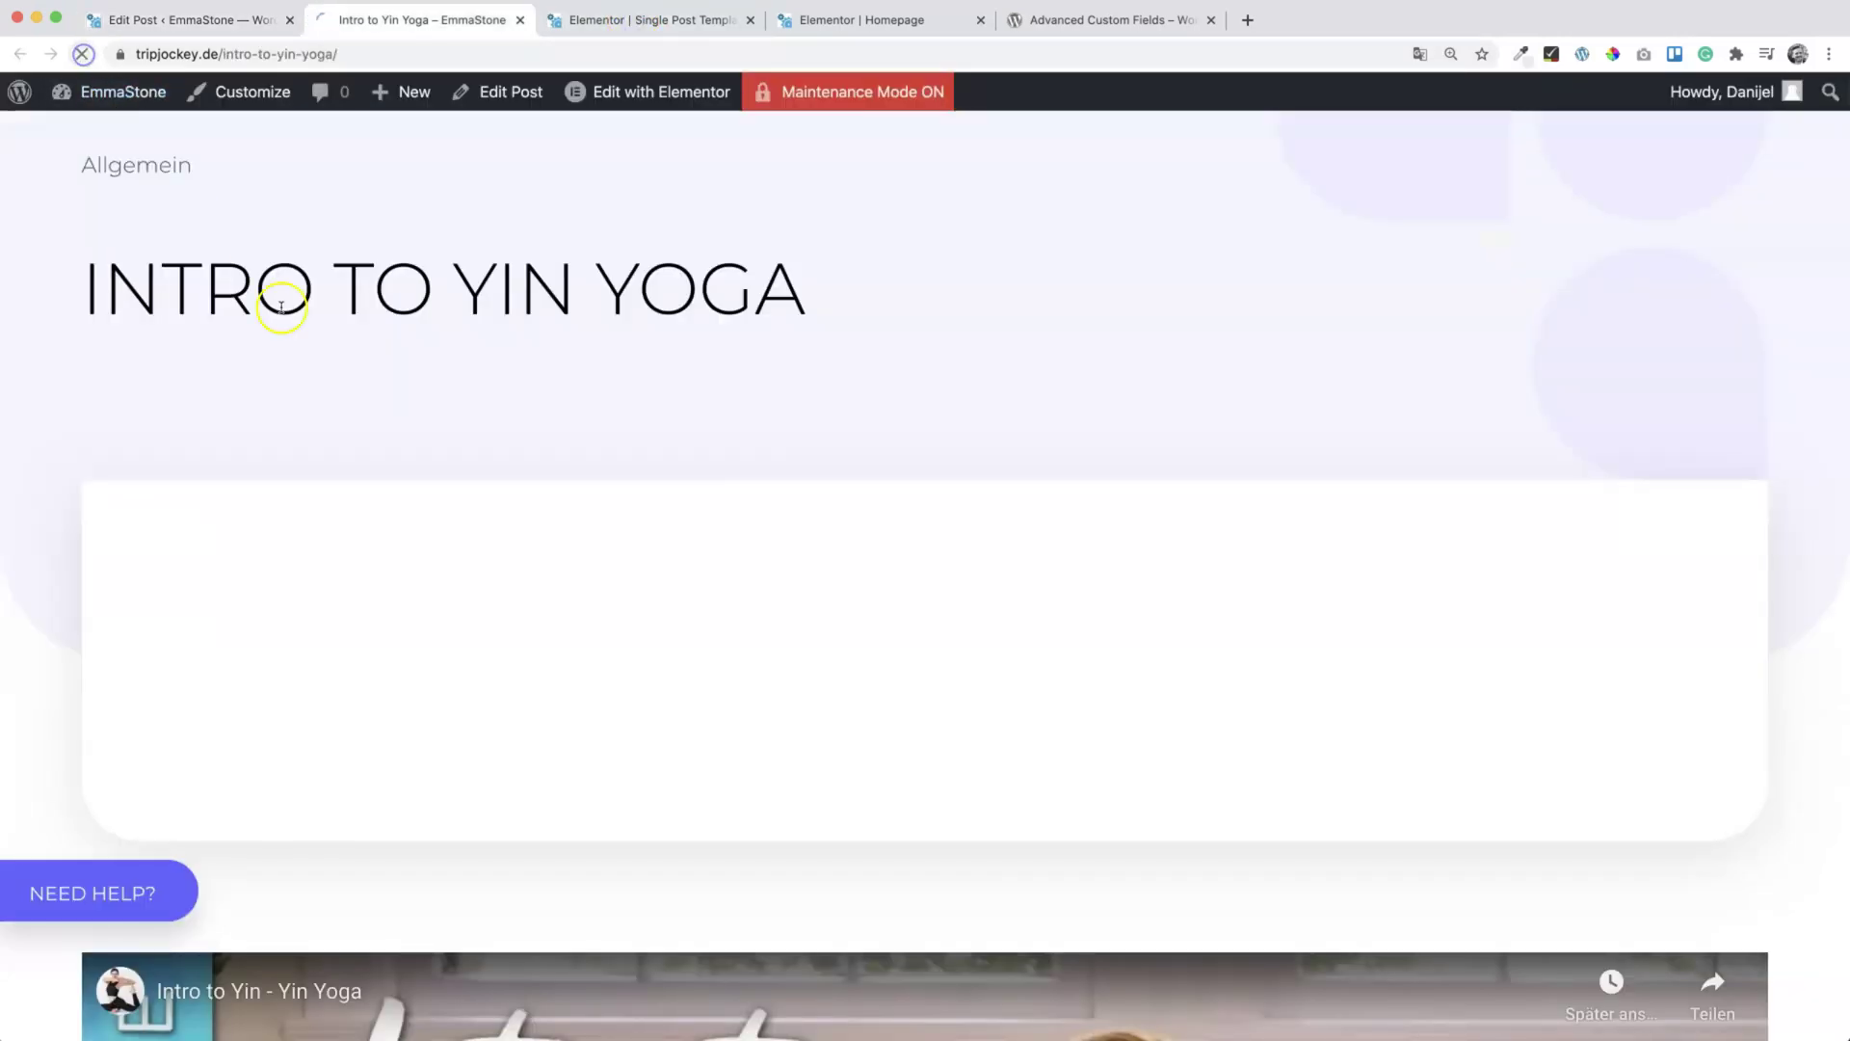
{"action": "scroll", "coordinate": [350, 661], "scroll_direction": "down", "scroll_amount": 4}
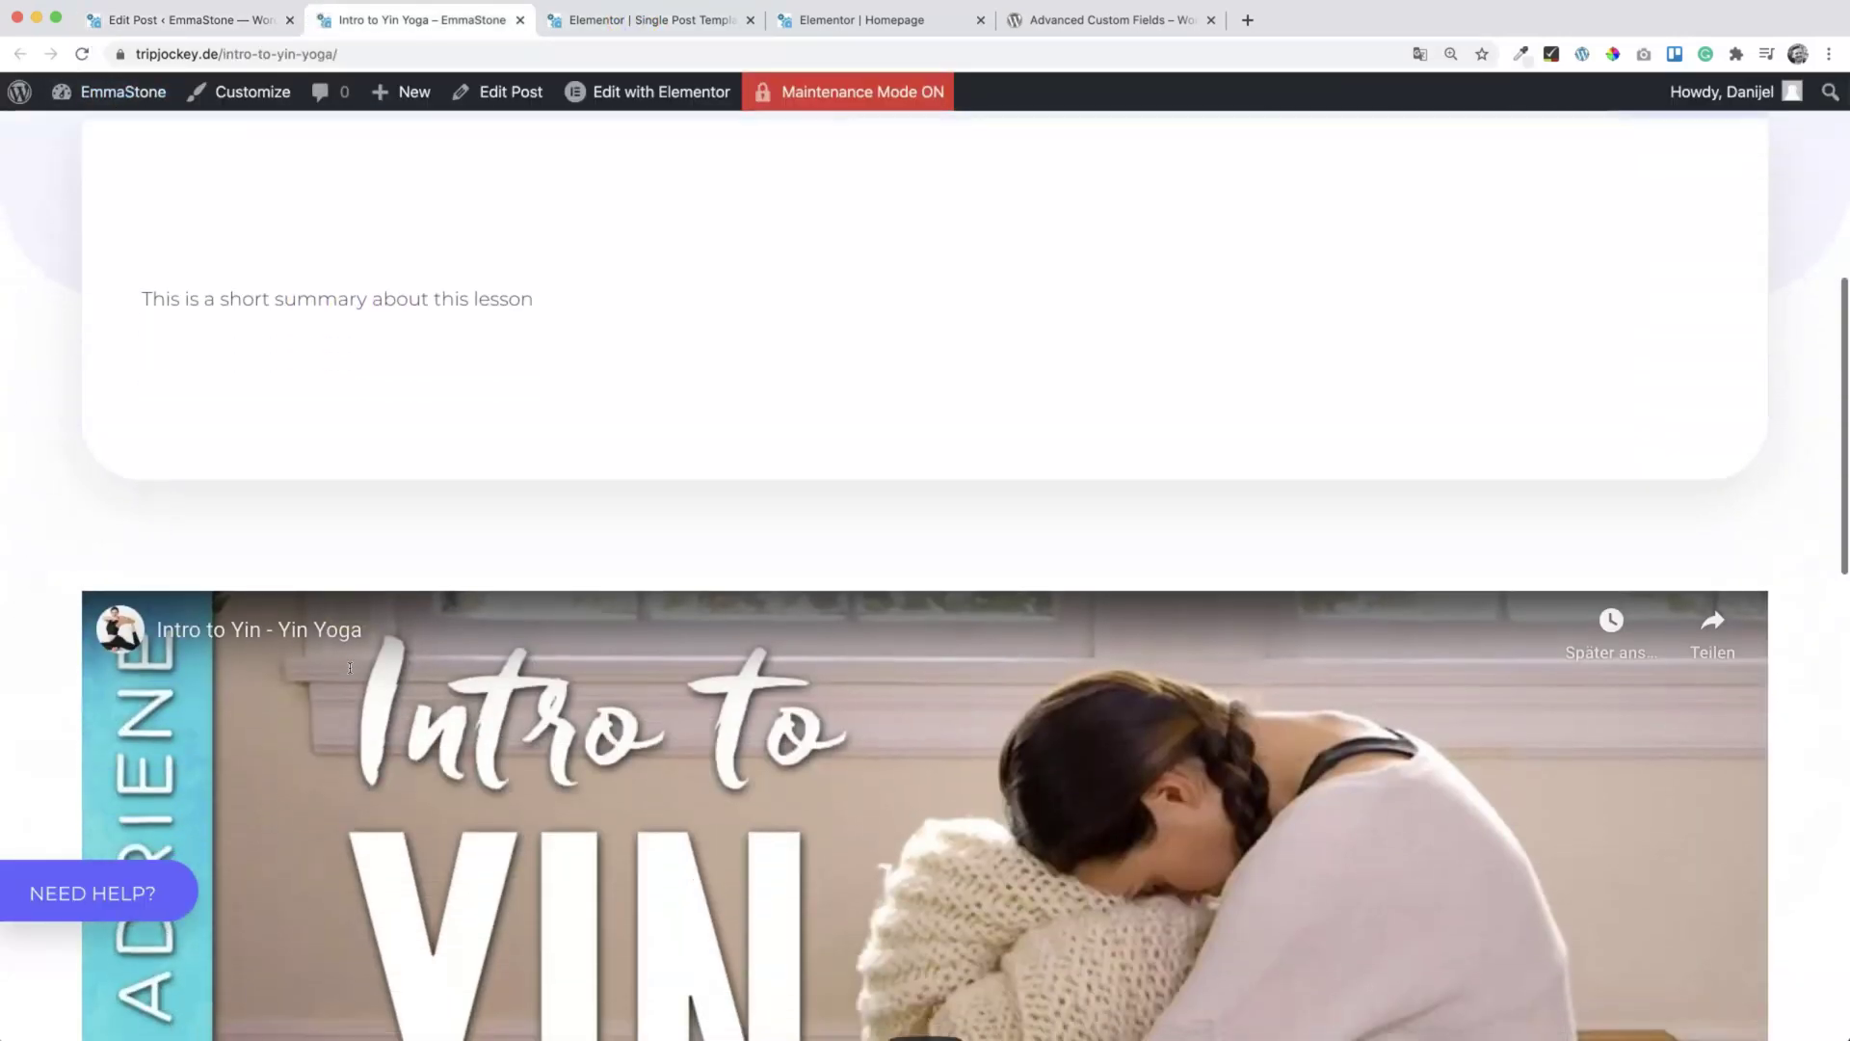
{"action": "scroll", "coordinate": [350, 668], "scroll_direction": "down", "scroll_amount": 10}
{"action": "scroll", "coordinate": [350, 667], "scroll_direction": "up", "scroll_amount": 3}
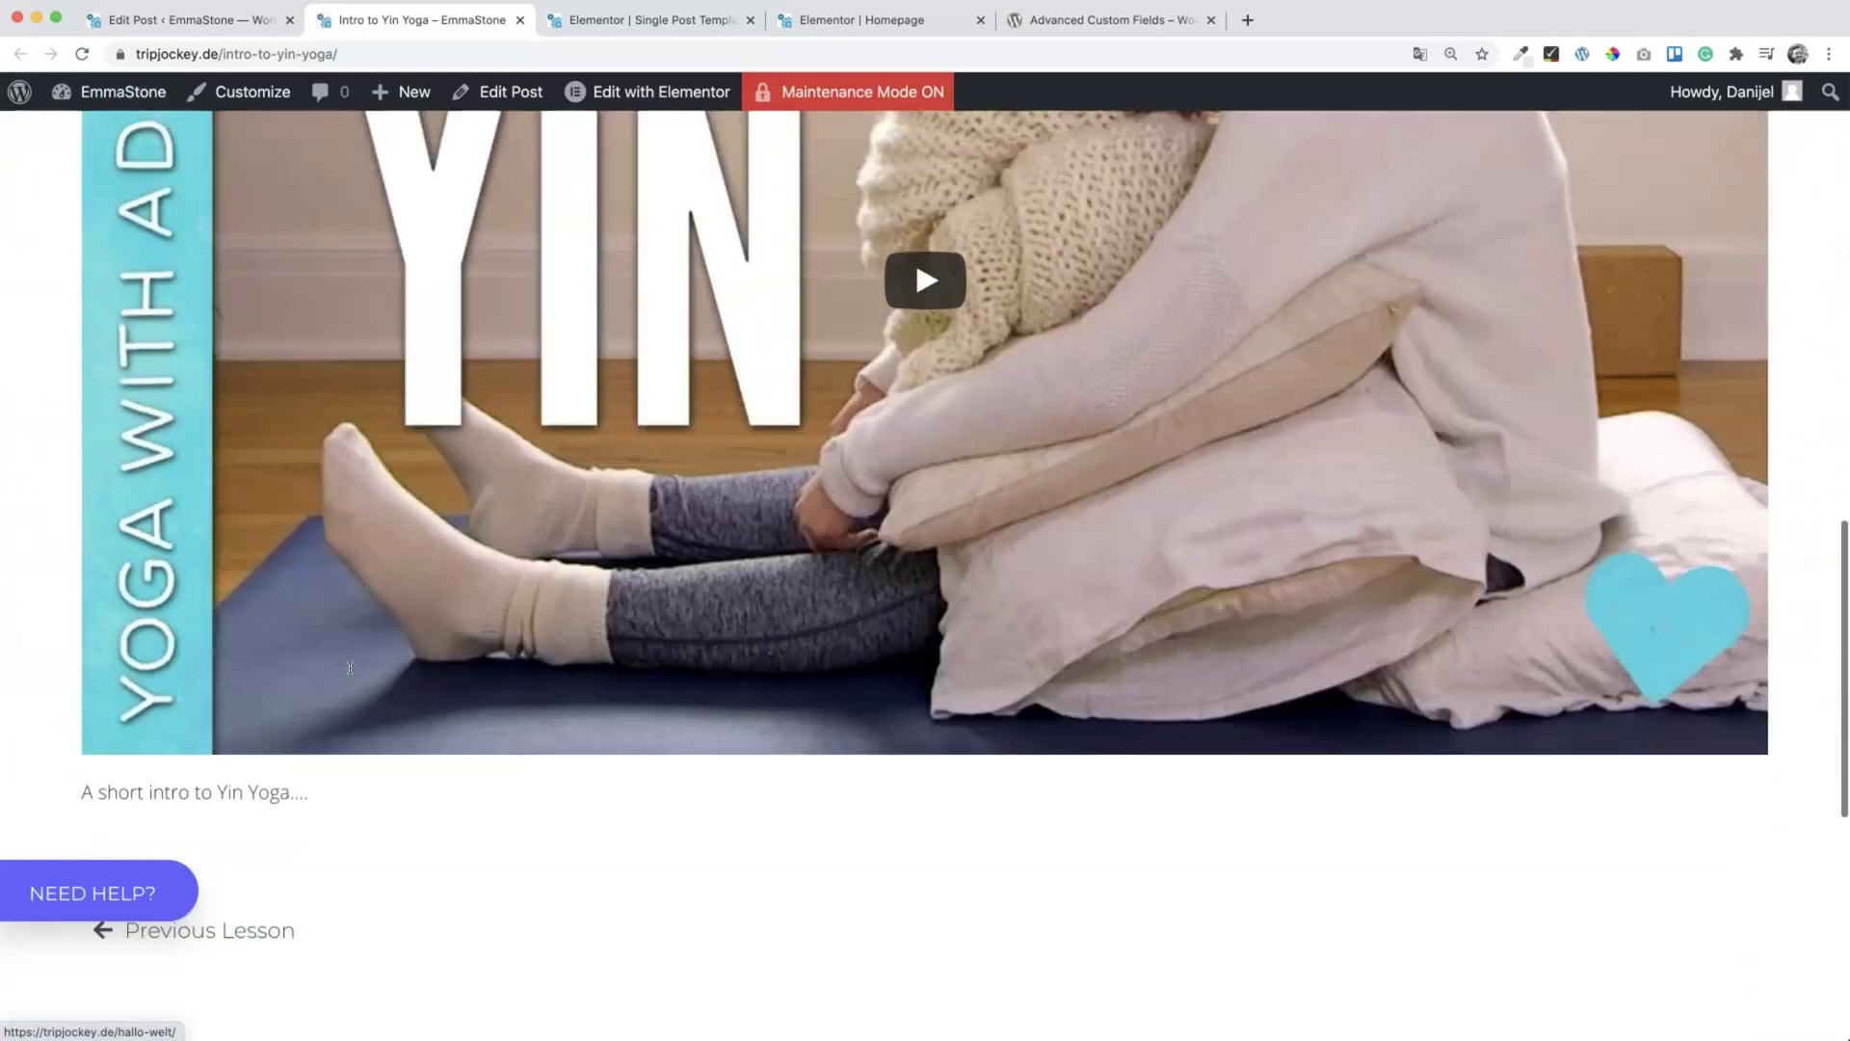
{"action": "scroll", "coordinate": [350, 667], "scroll_direction": "up", "scroll_amount": 12}
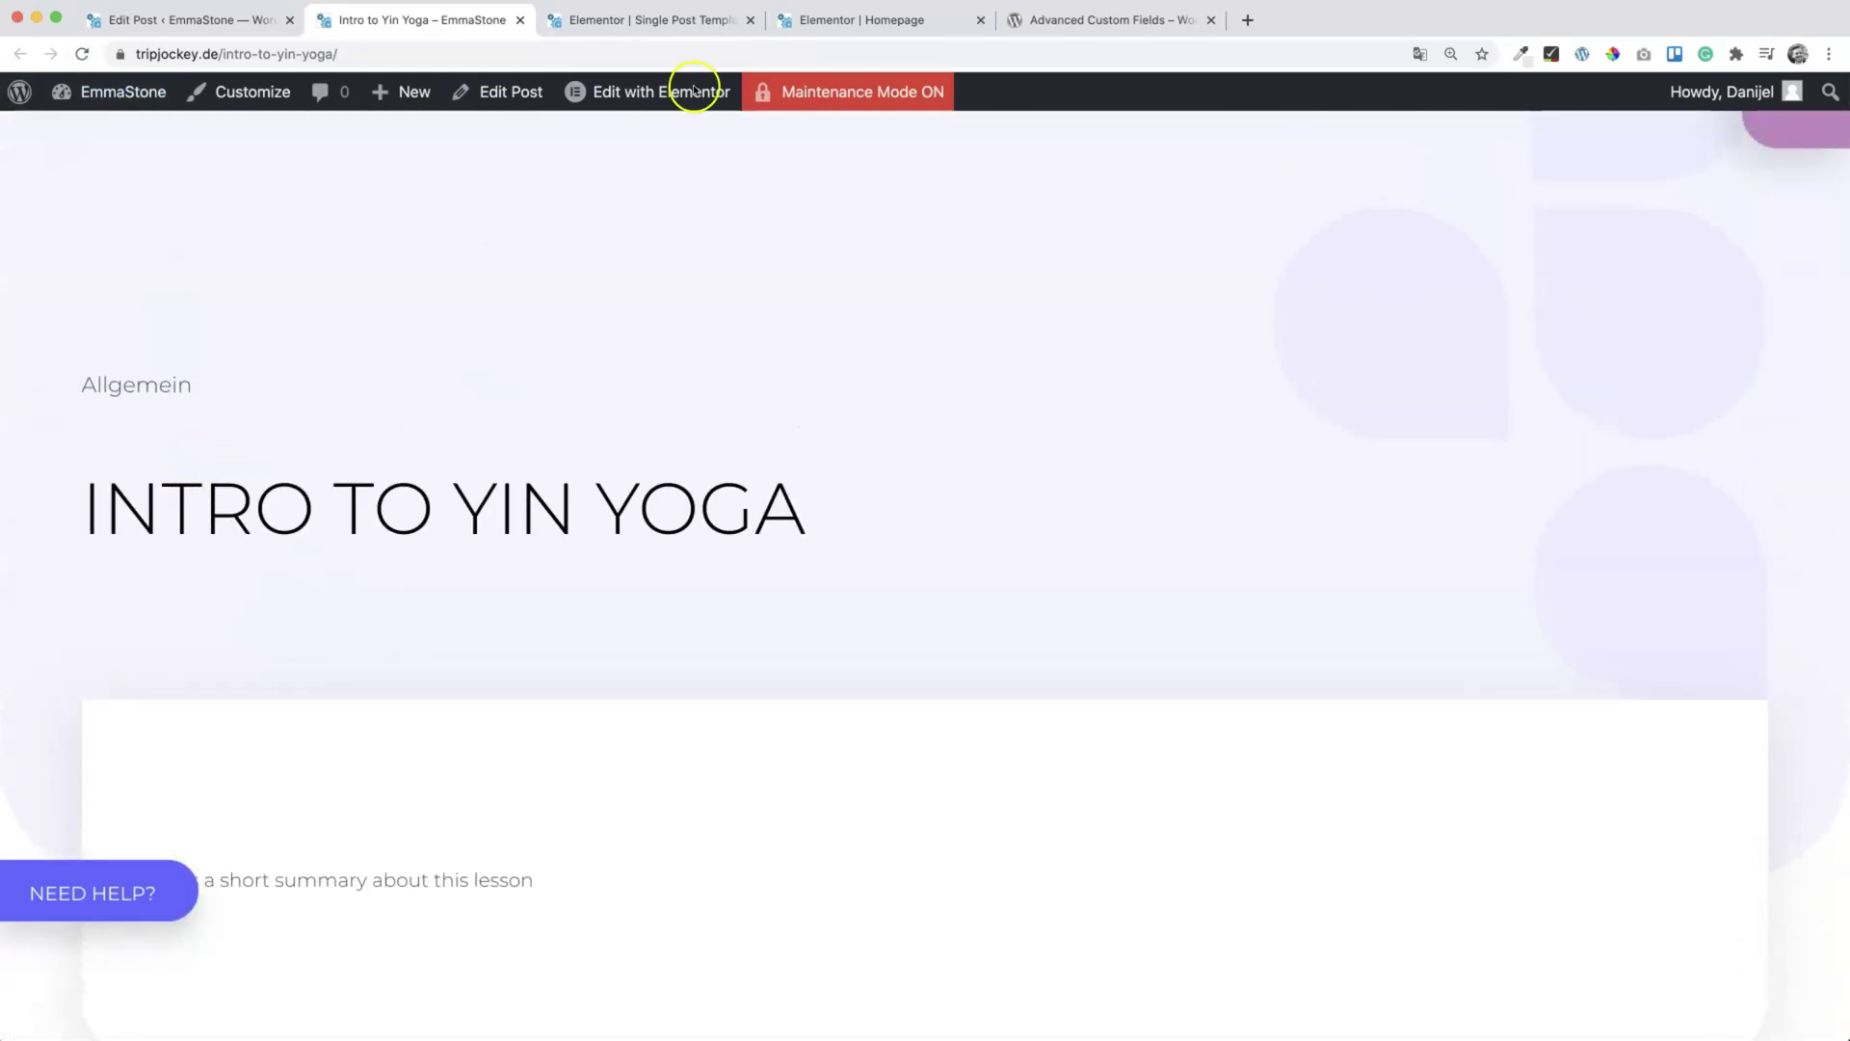
Step: Point the card's Post Info custom meta item at the duration custom field
{"action": "left_click", "coordinate": [658, 21]}
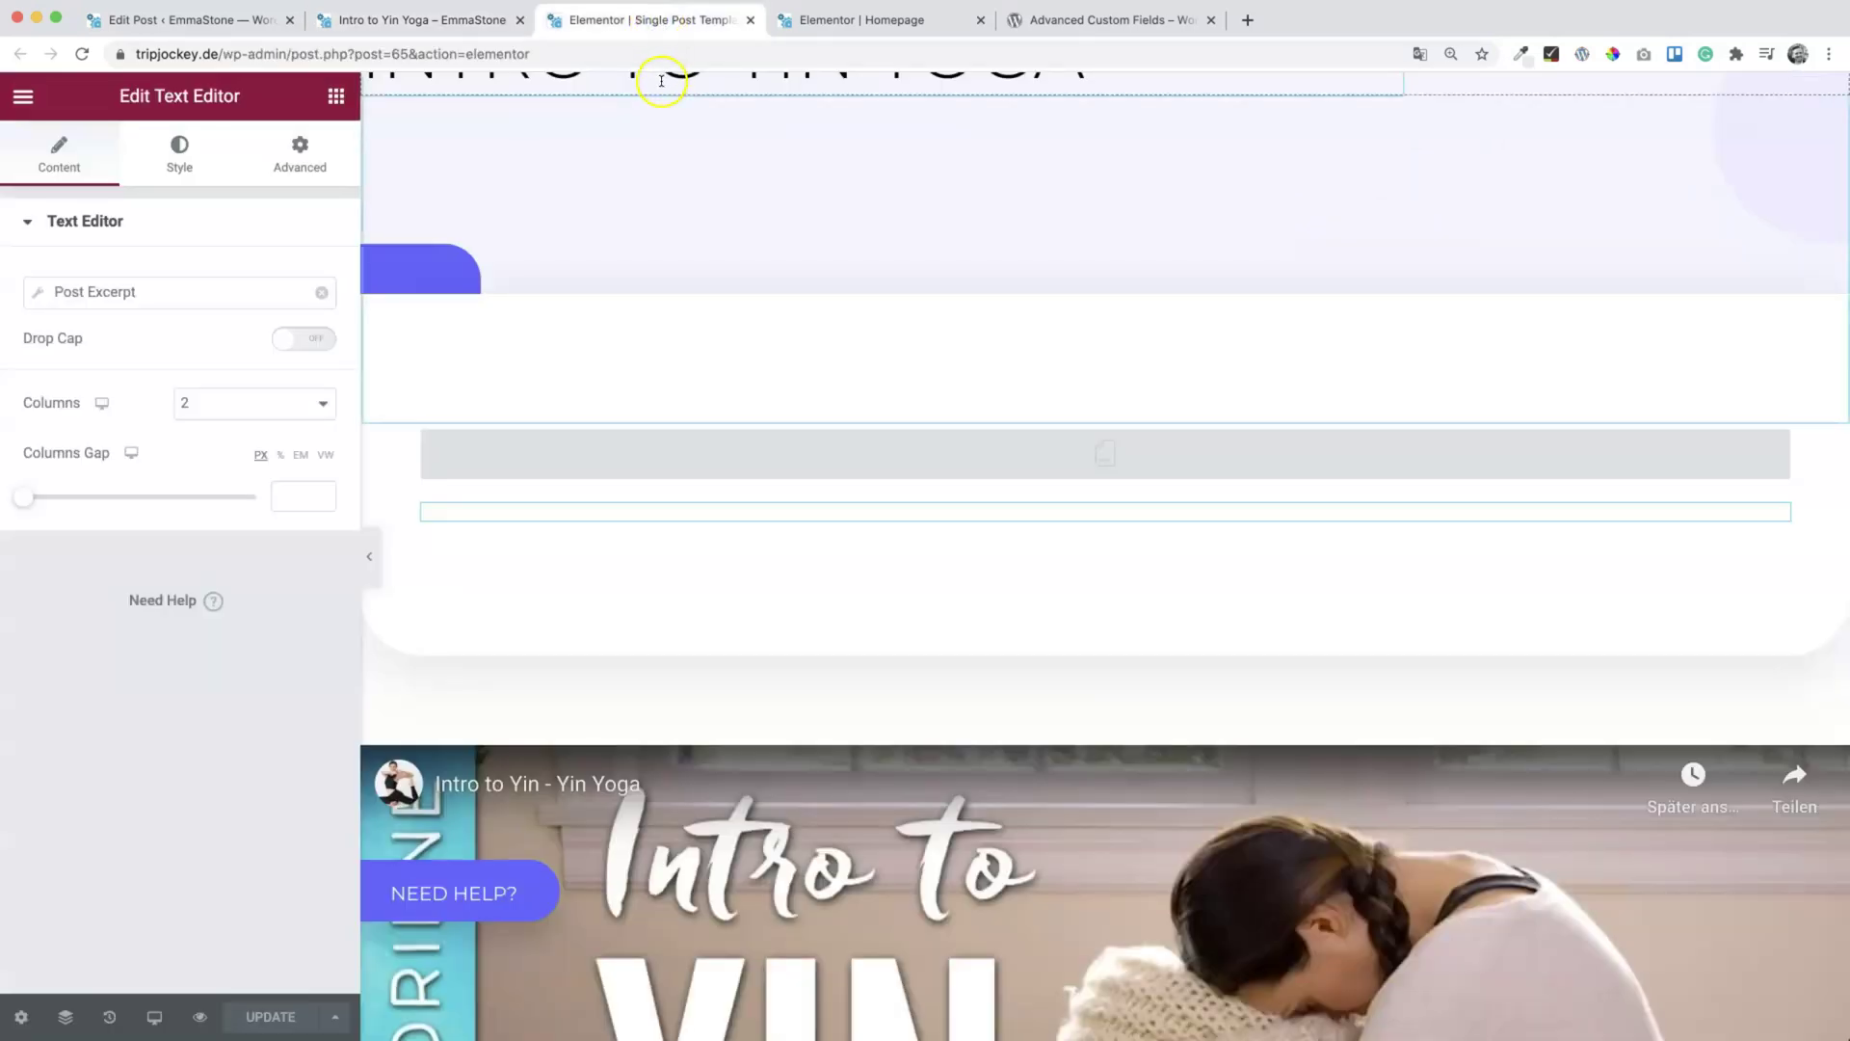
{"action": "scroll", "coordinate": [698, 384], "scroll_direction": "up", "scroll_amount": 1}
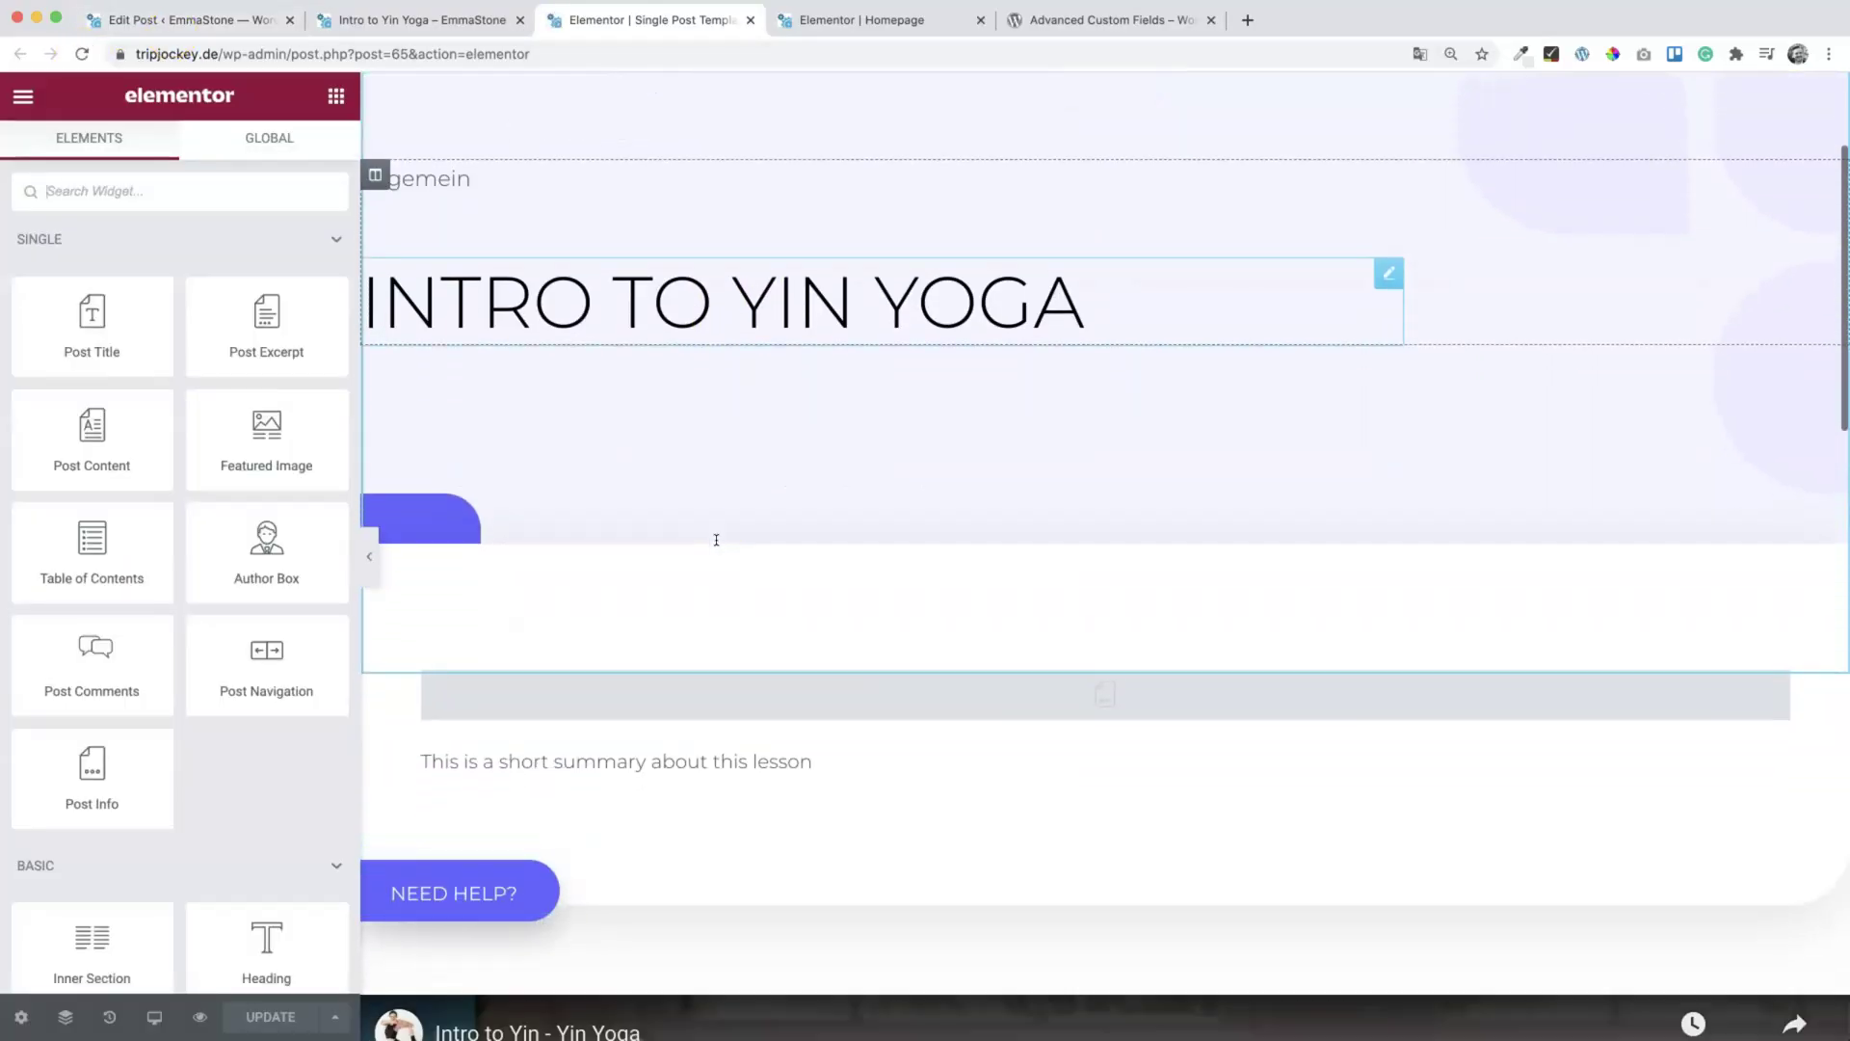
{"action": "scroll", "coordinate": [716, 539], "scroll_direction": "down", "scroll_amount": 1}
{"action": "left_click", "coordinate": [828, 543]}
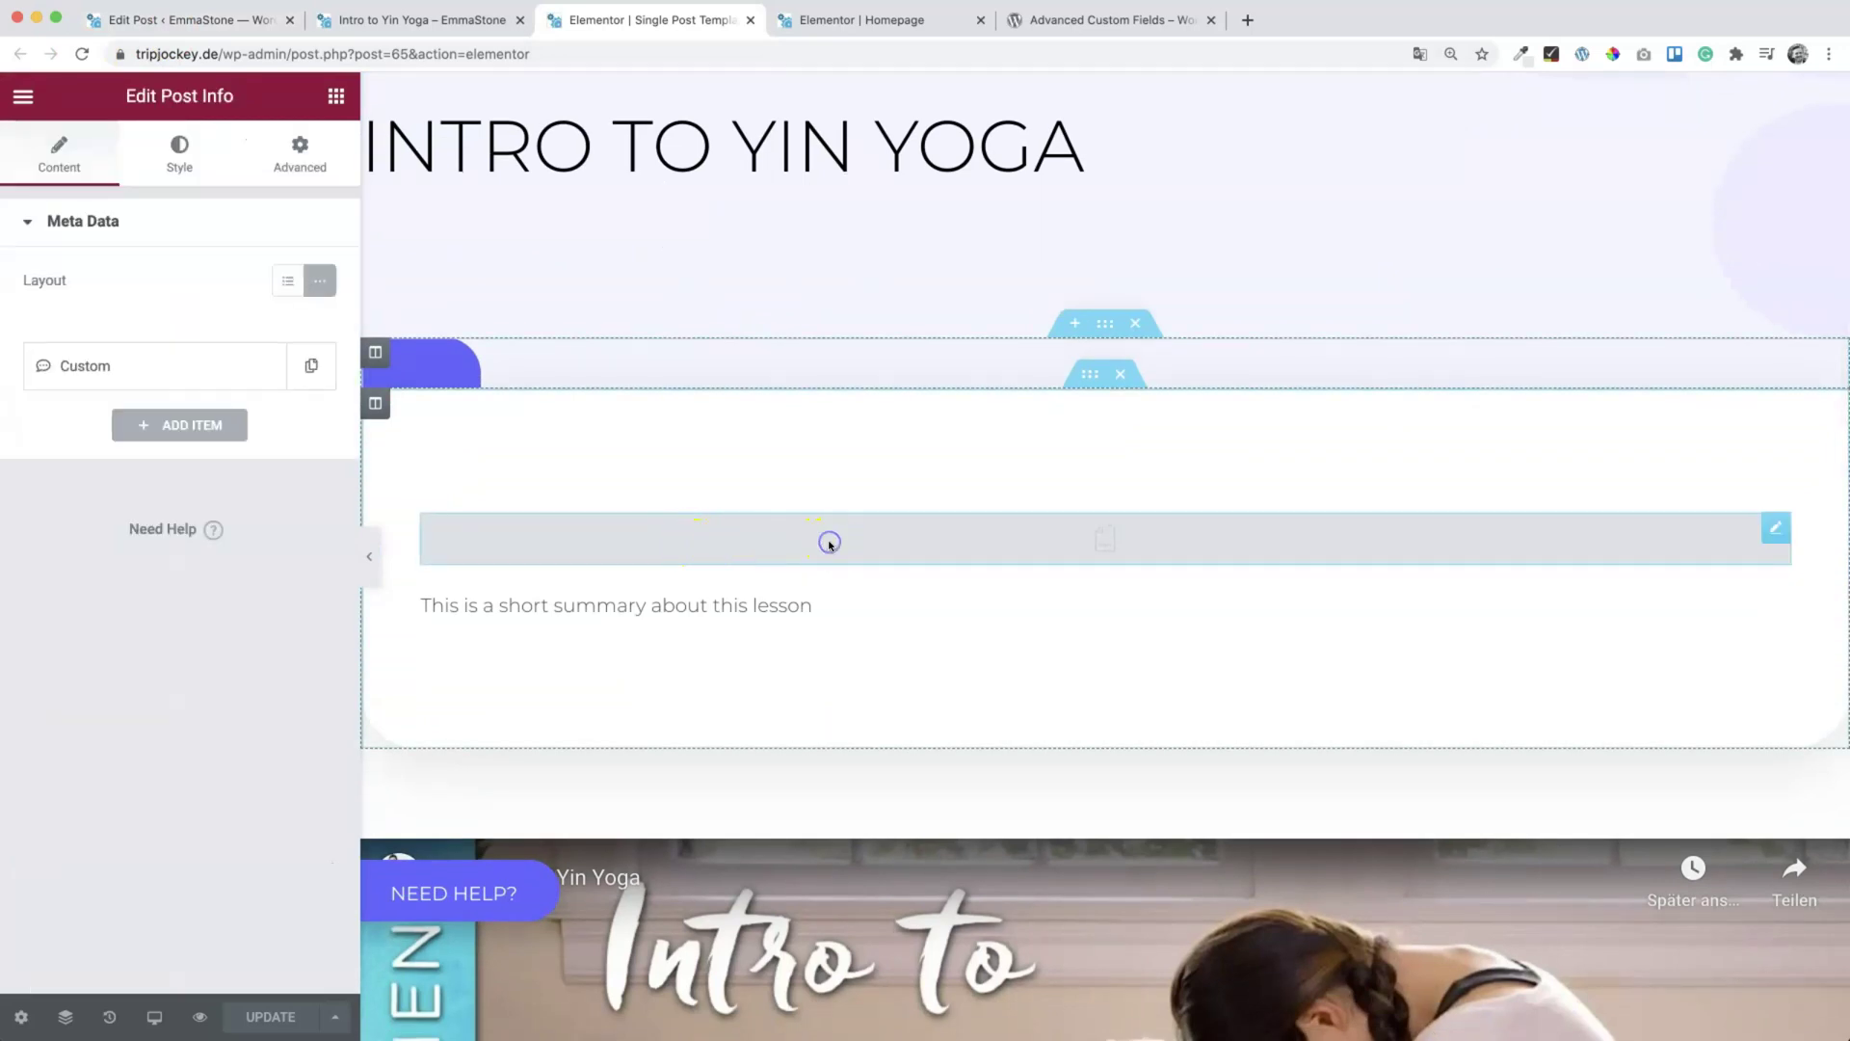
{"action": "left_click", "coordinate": [95, 363]}
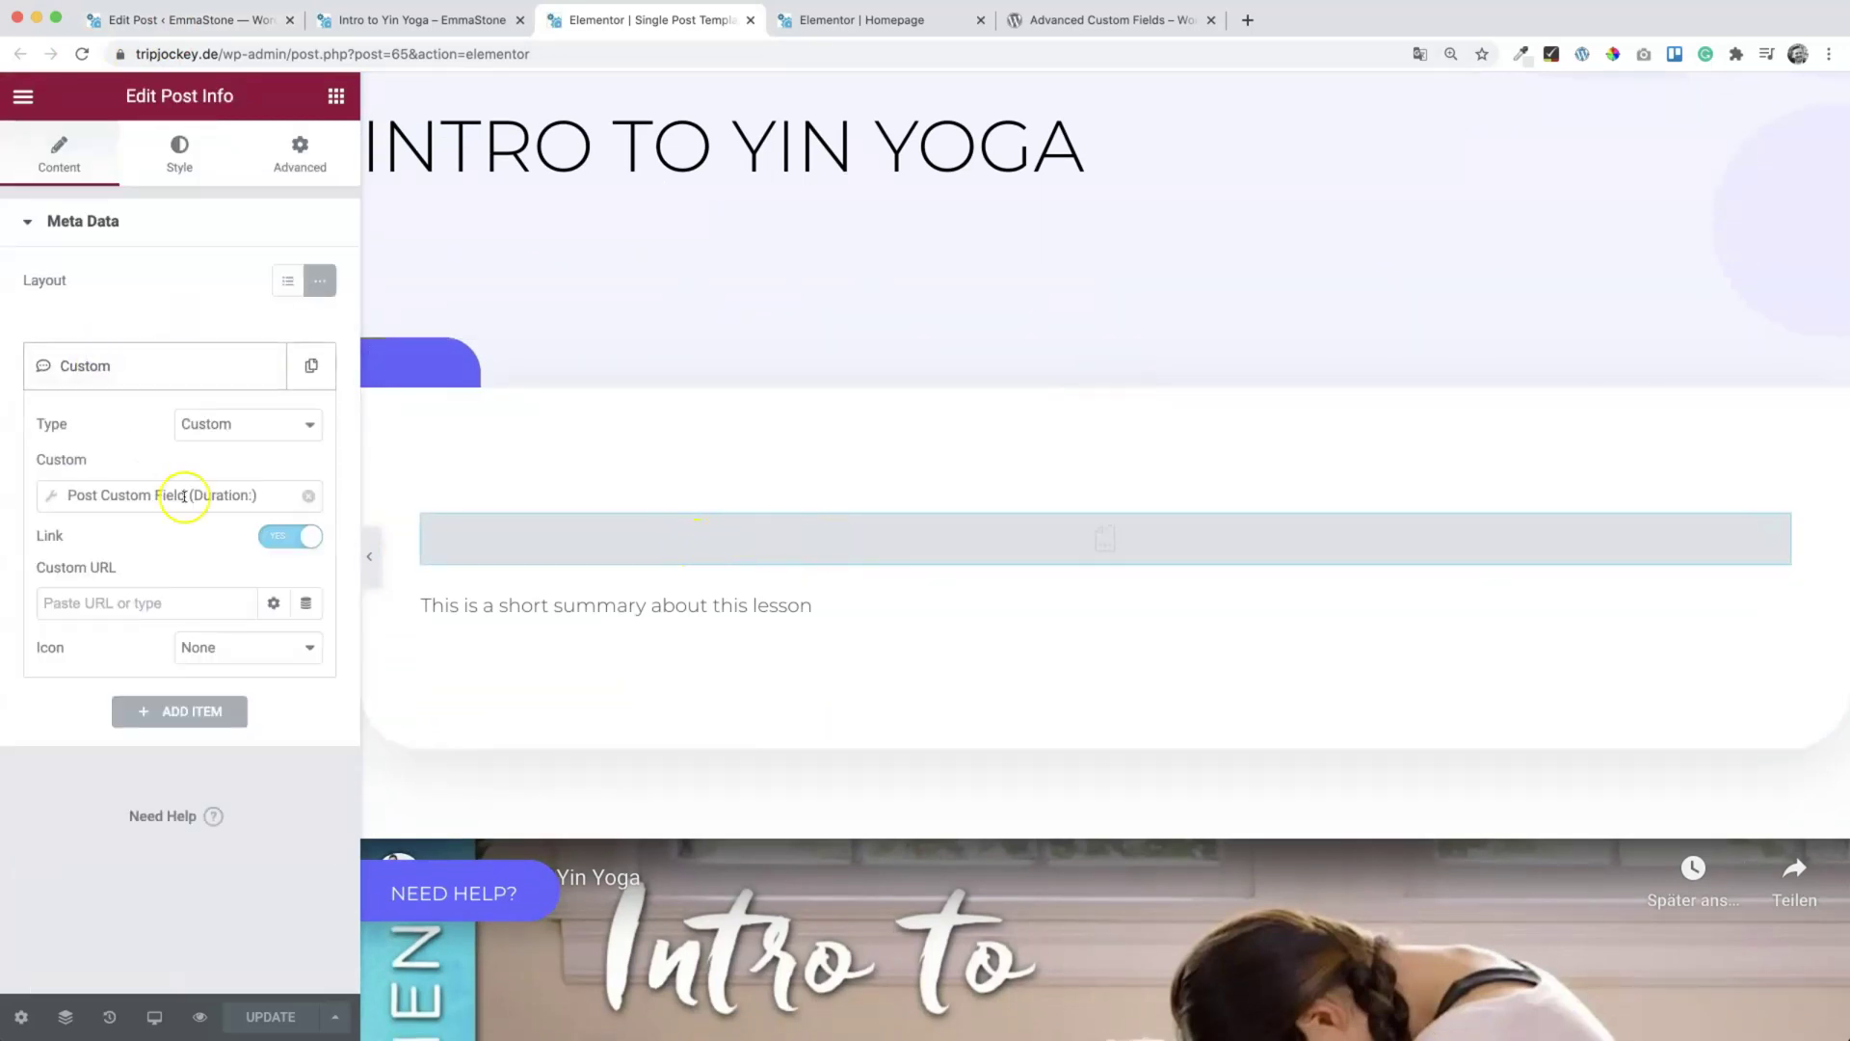
{"action": "left_click", "coordinate": [117, 494]}
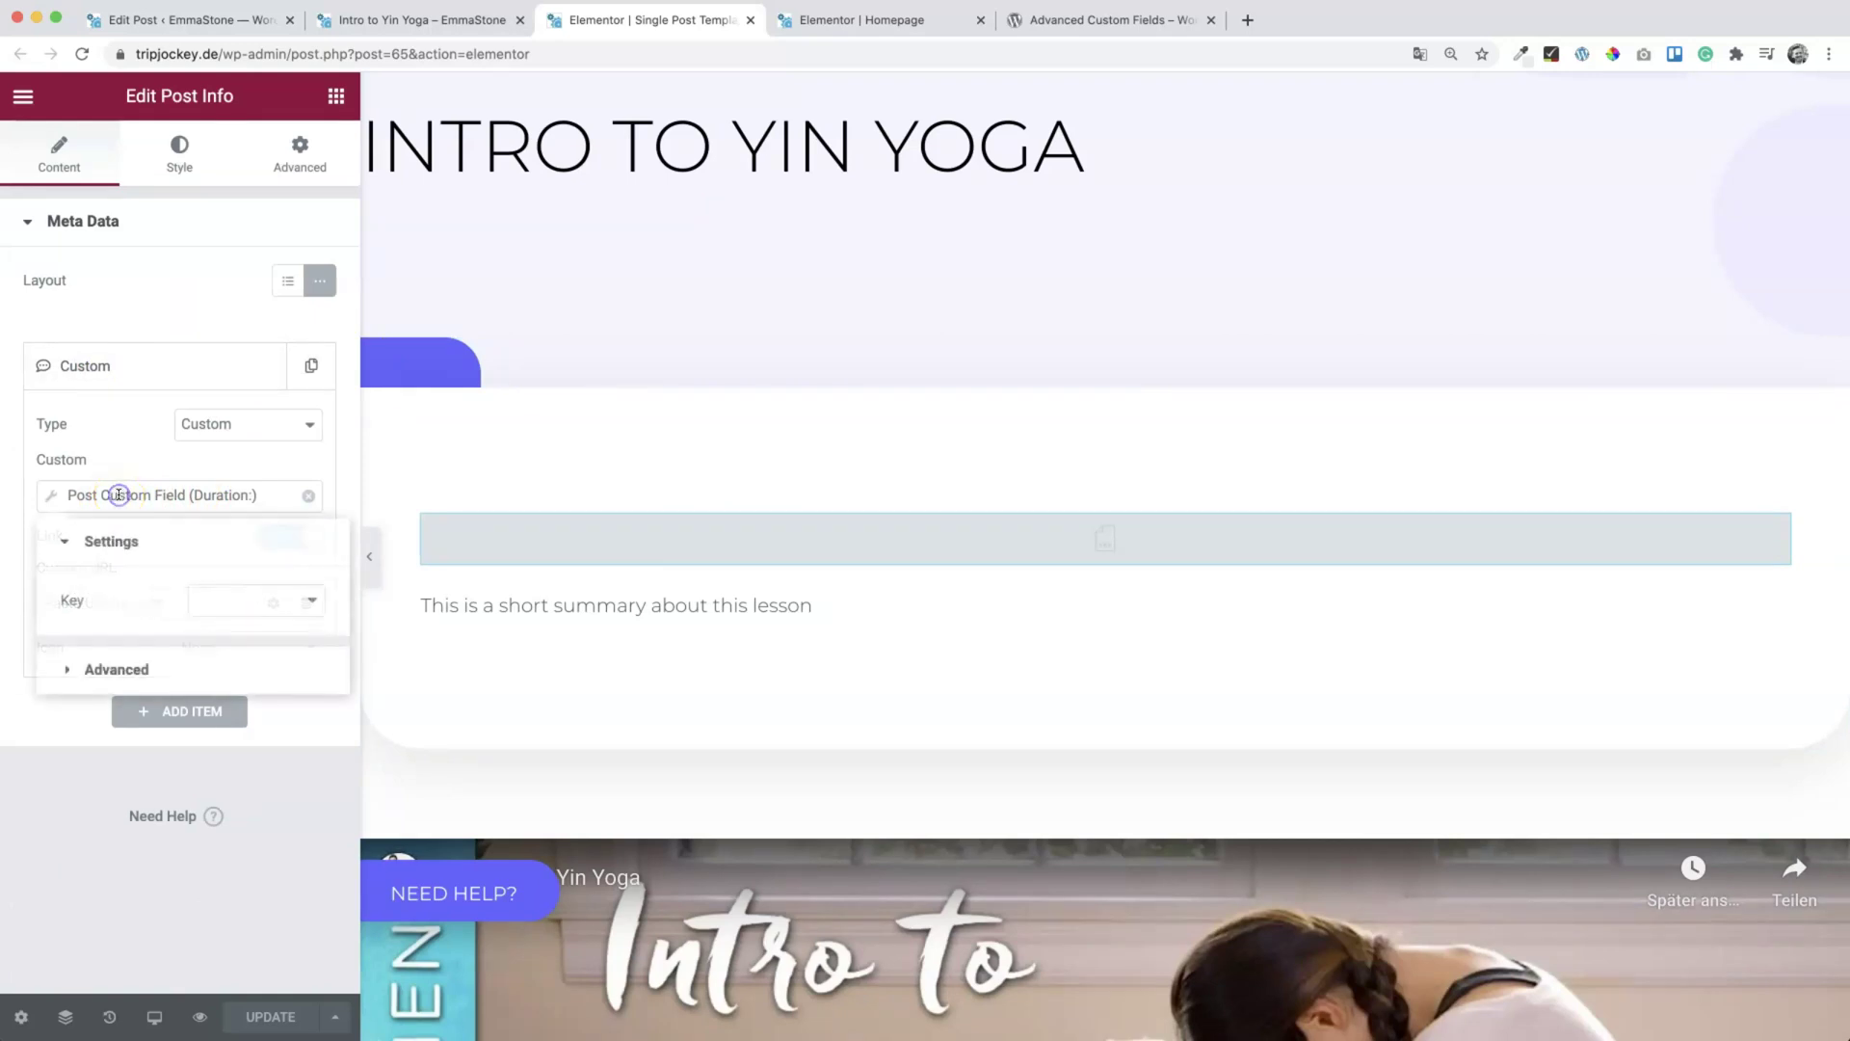
{"action": "left_click", "coordinate": [237, 597]}
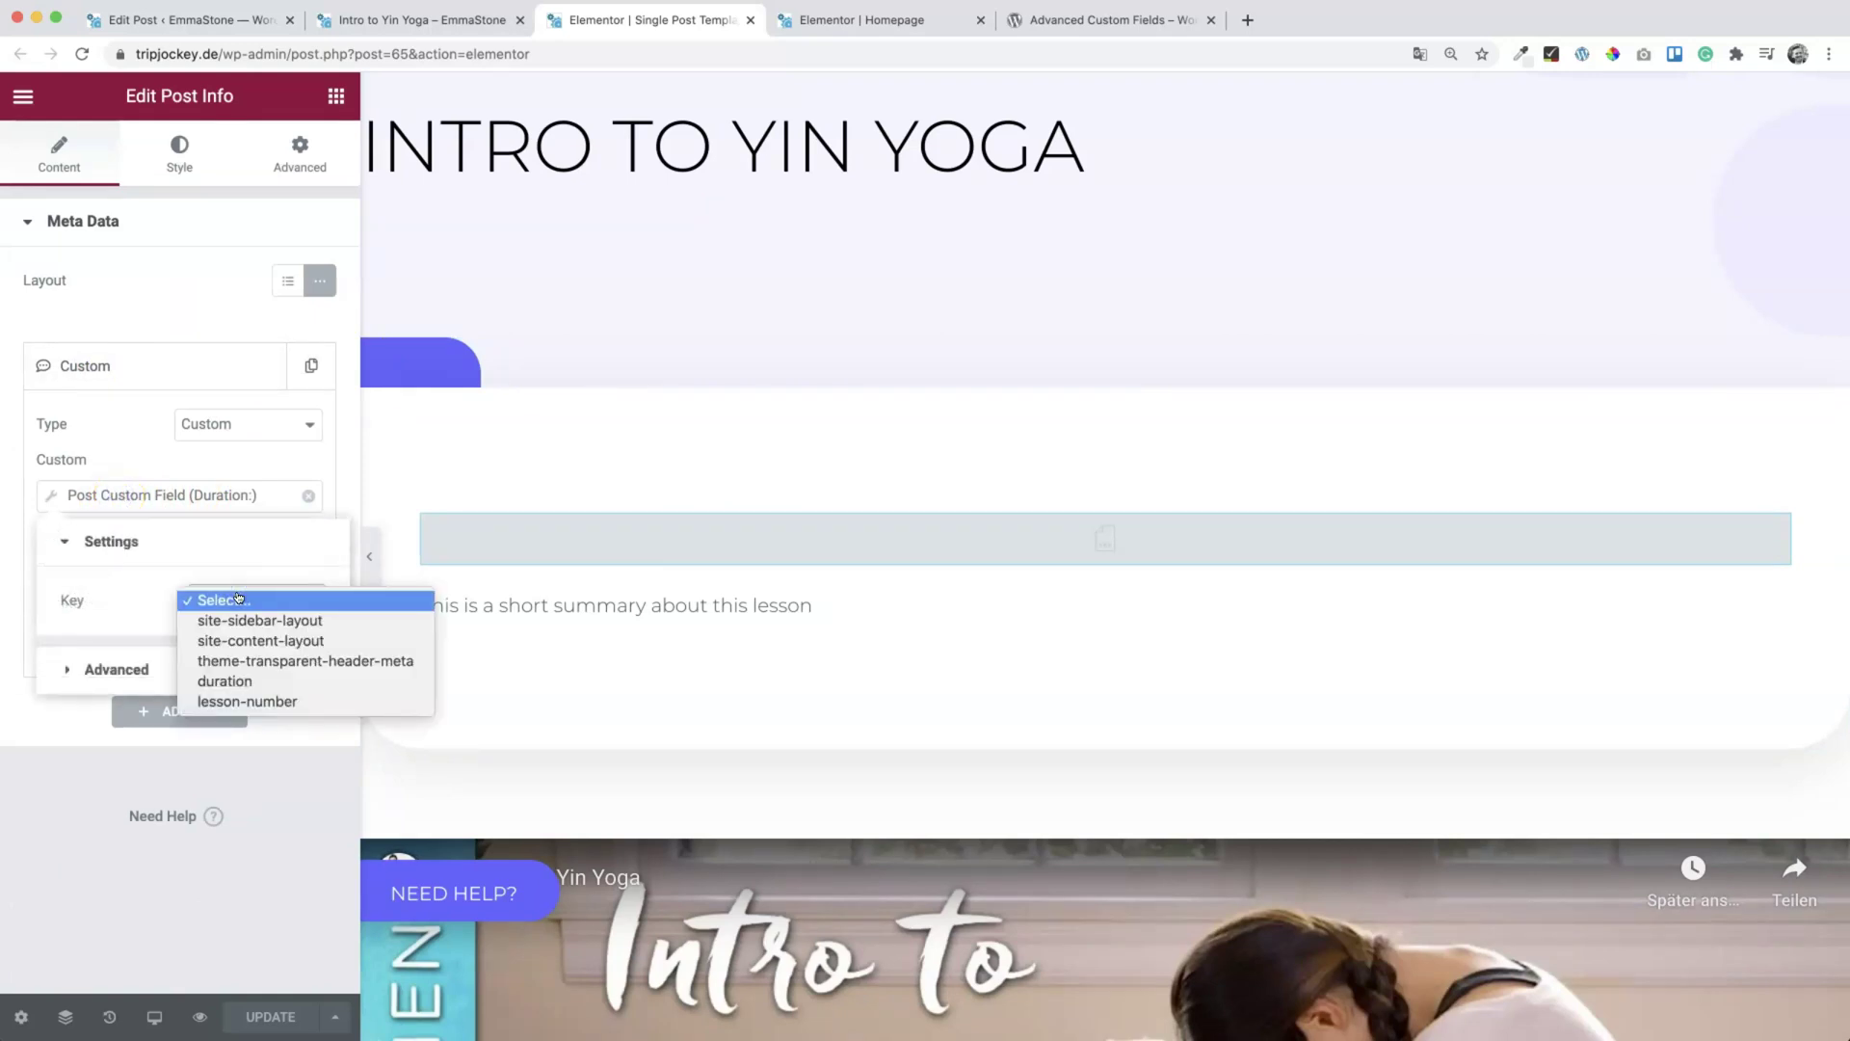
{"action": "left_click", "coordinate": [237, 680]}
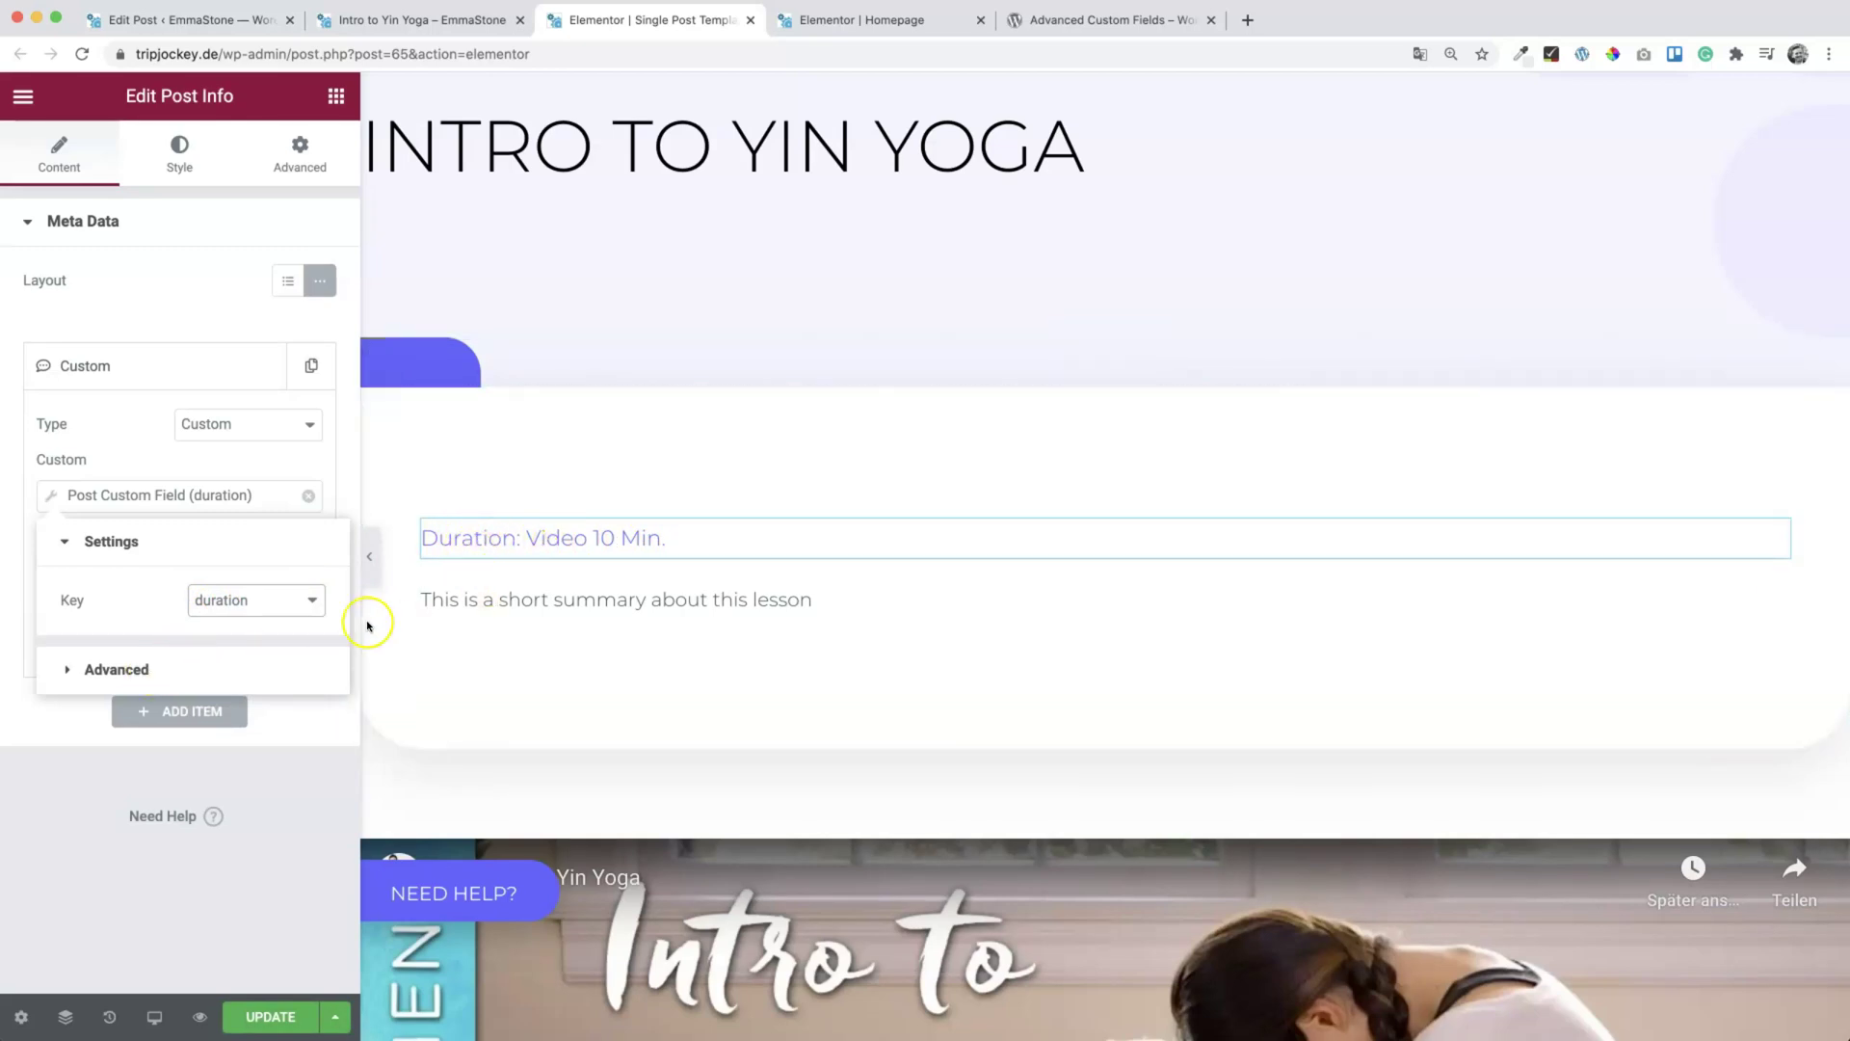
{"action": "left_click", "coordinate": [135, 665]}
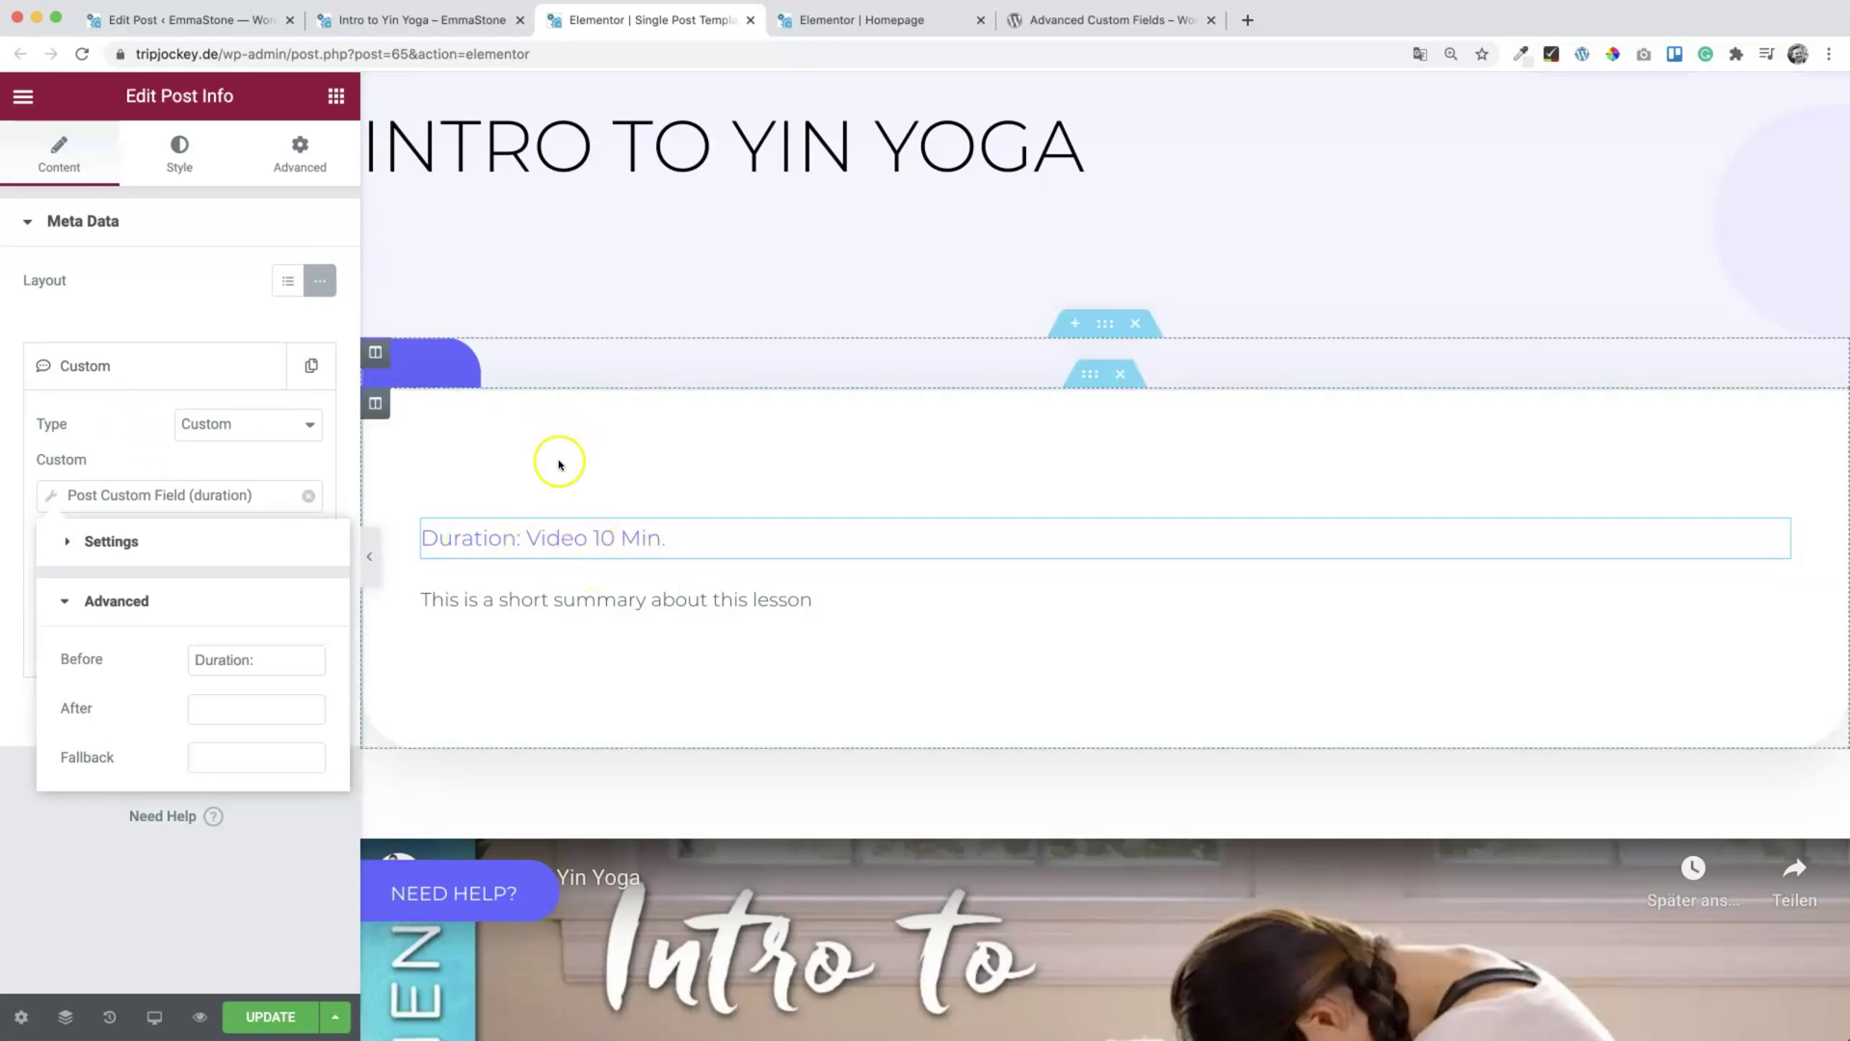
Step: Pull the lesson-number custom field into the badge heading to show LESSON 1, then save the template
{"action": "left_click", "coordinate": [466, 353]}
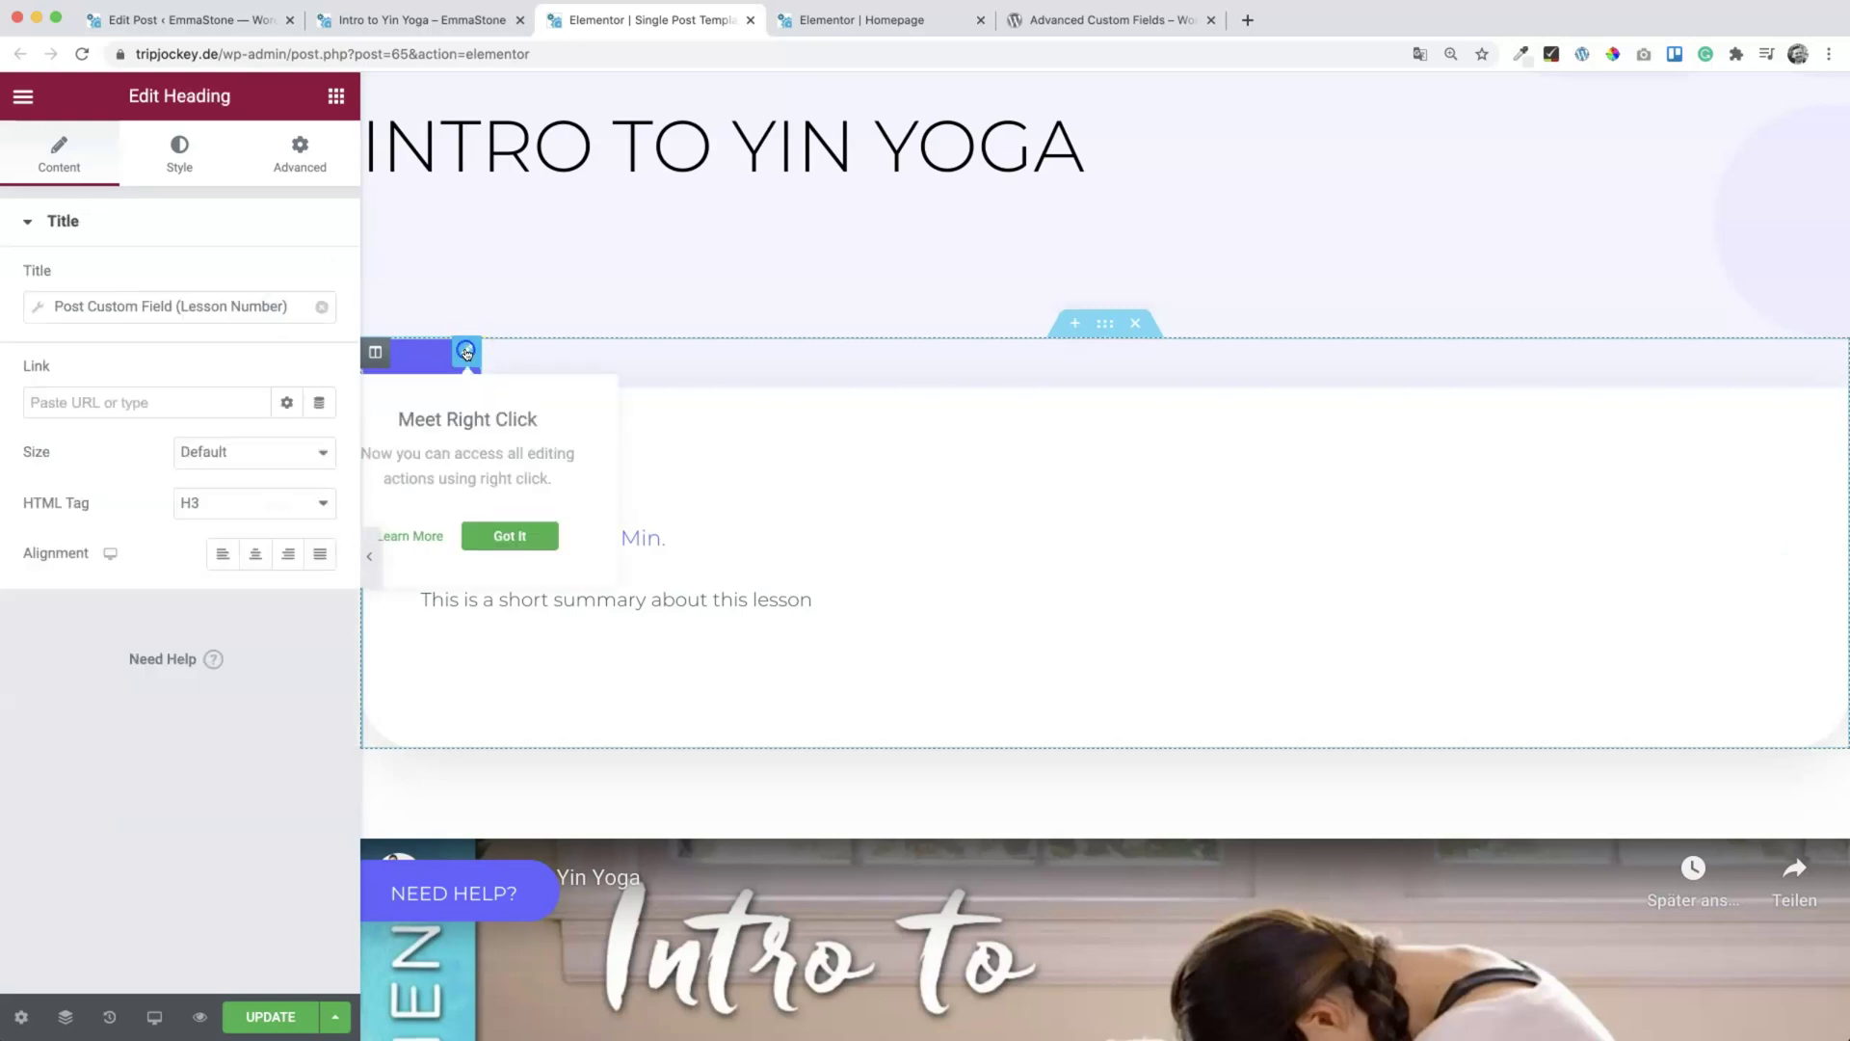
{"action": "left_click", "coordinate": [97, 306]}
{"action": "left_click", "coordinate": [207, 412]}
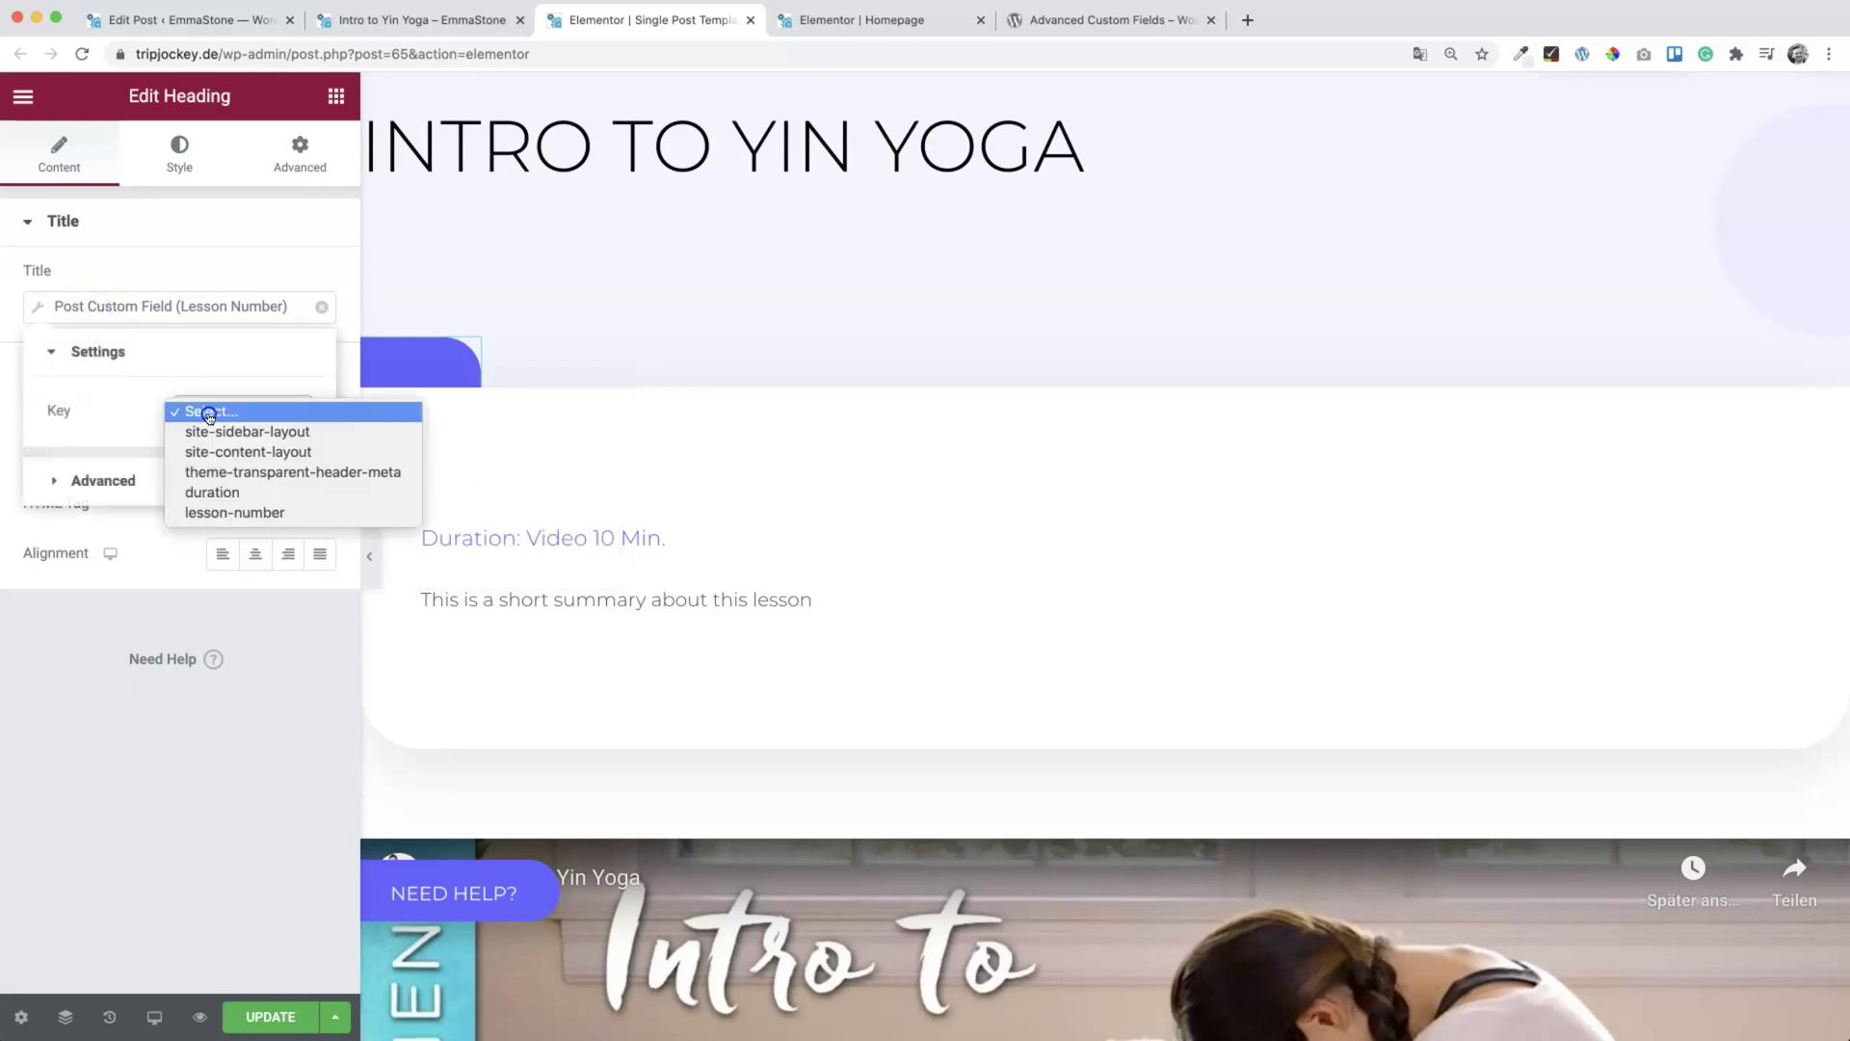
{"action": "left_click", "coordinate": [235, 512]}
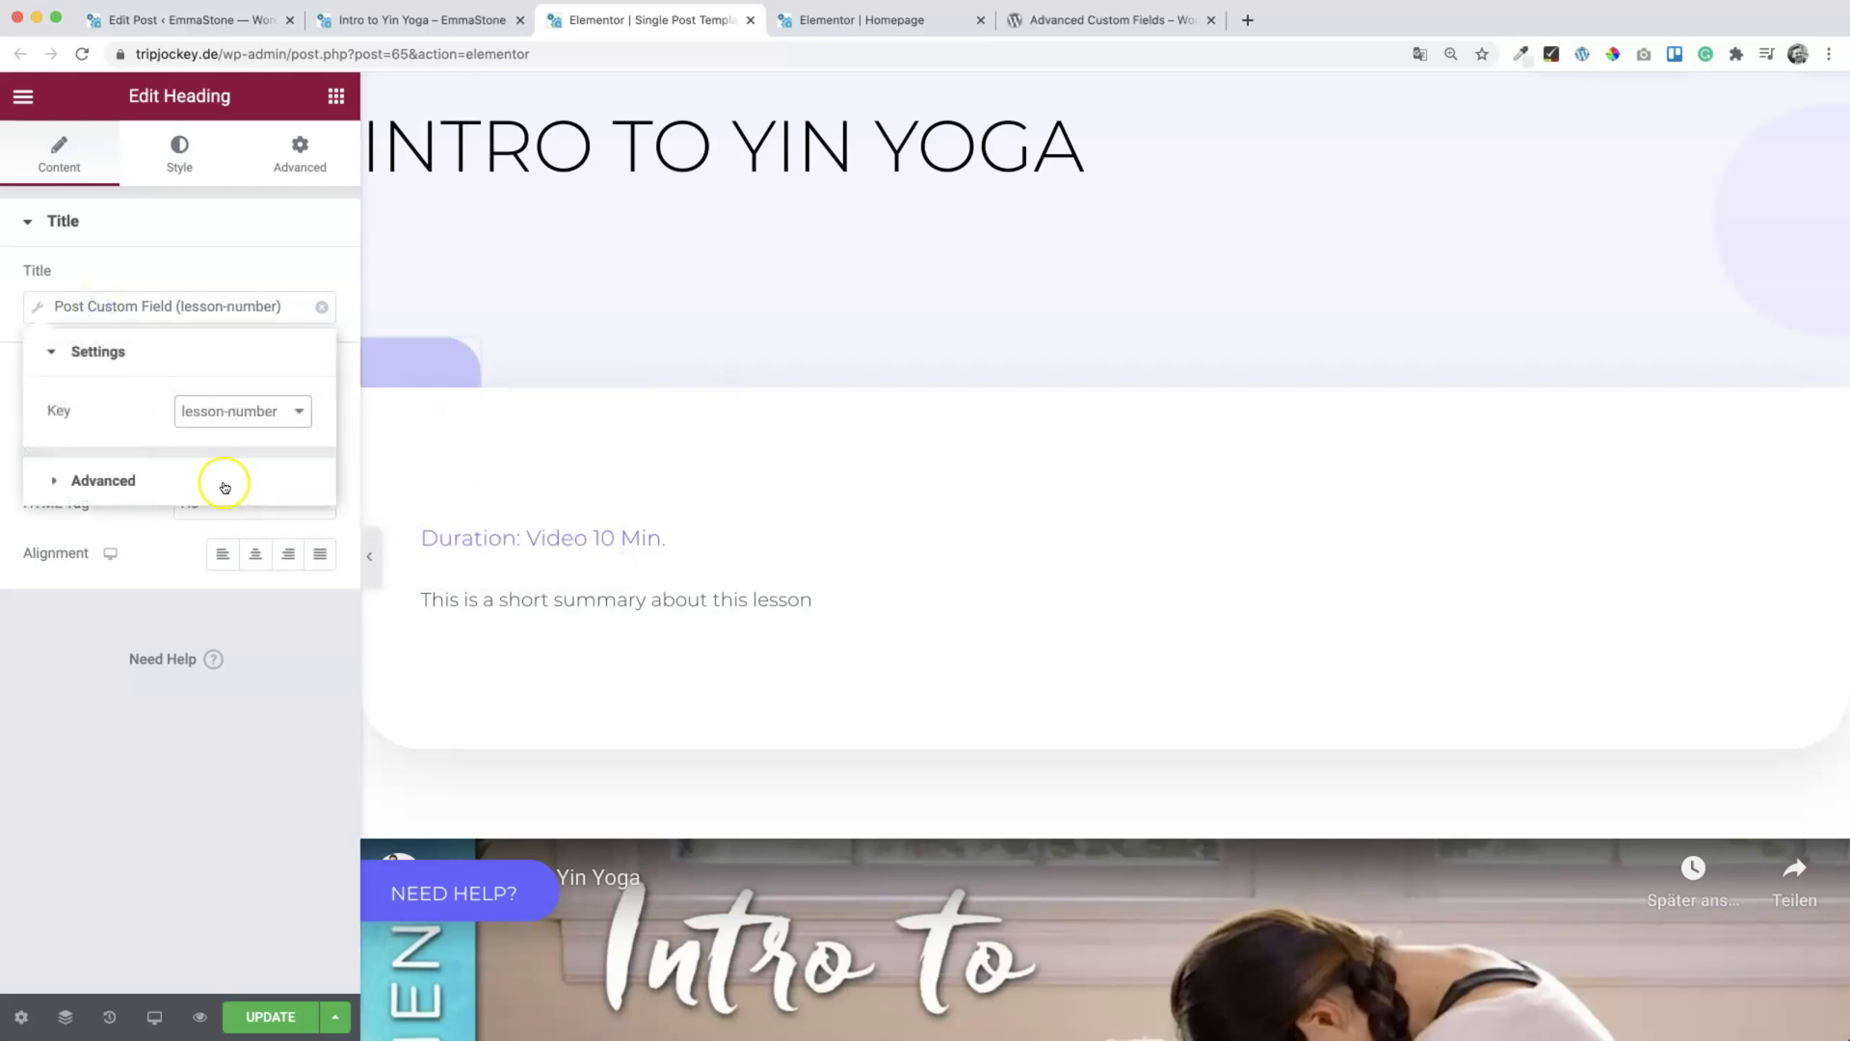
{"action": "left_click", "coordinate": [122, 480]}
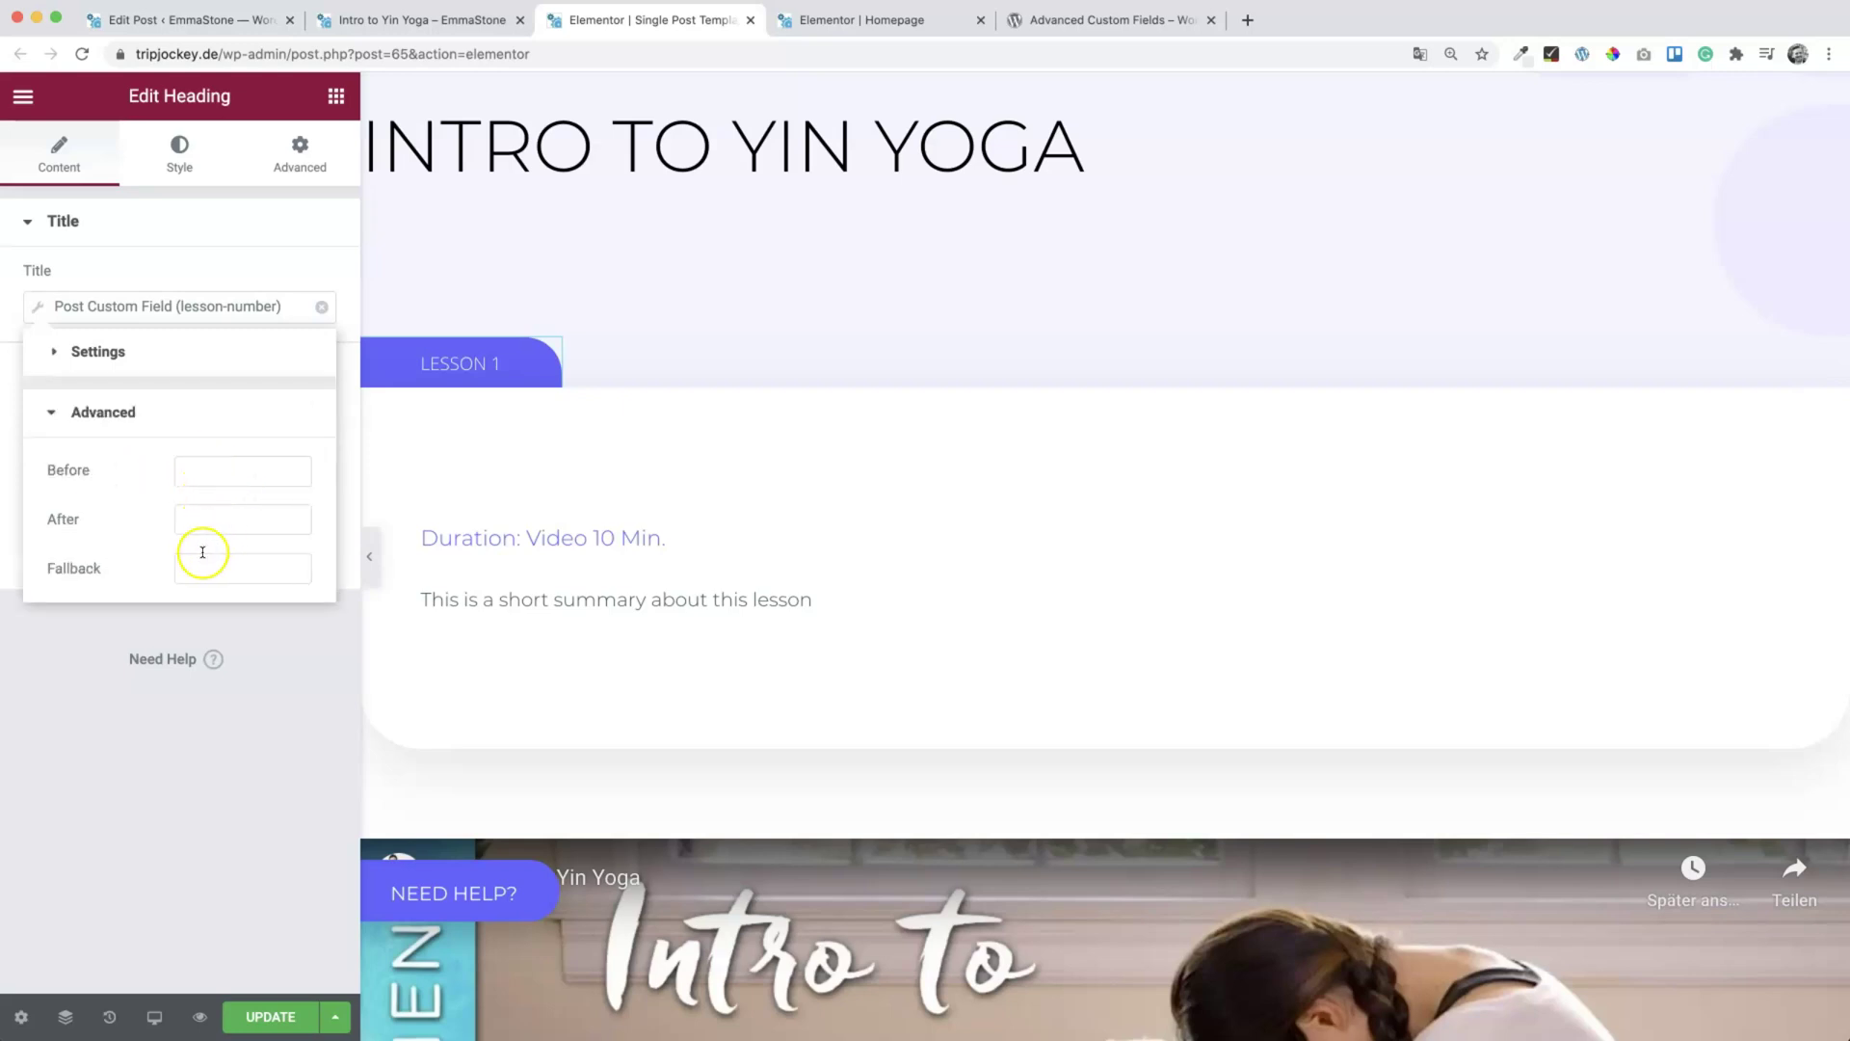
{"action": "left_click", "coordinate": [101, 411]}
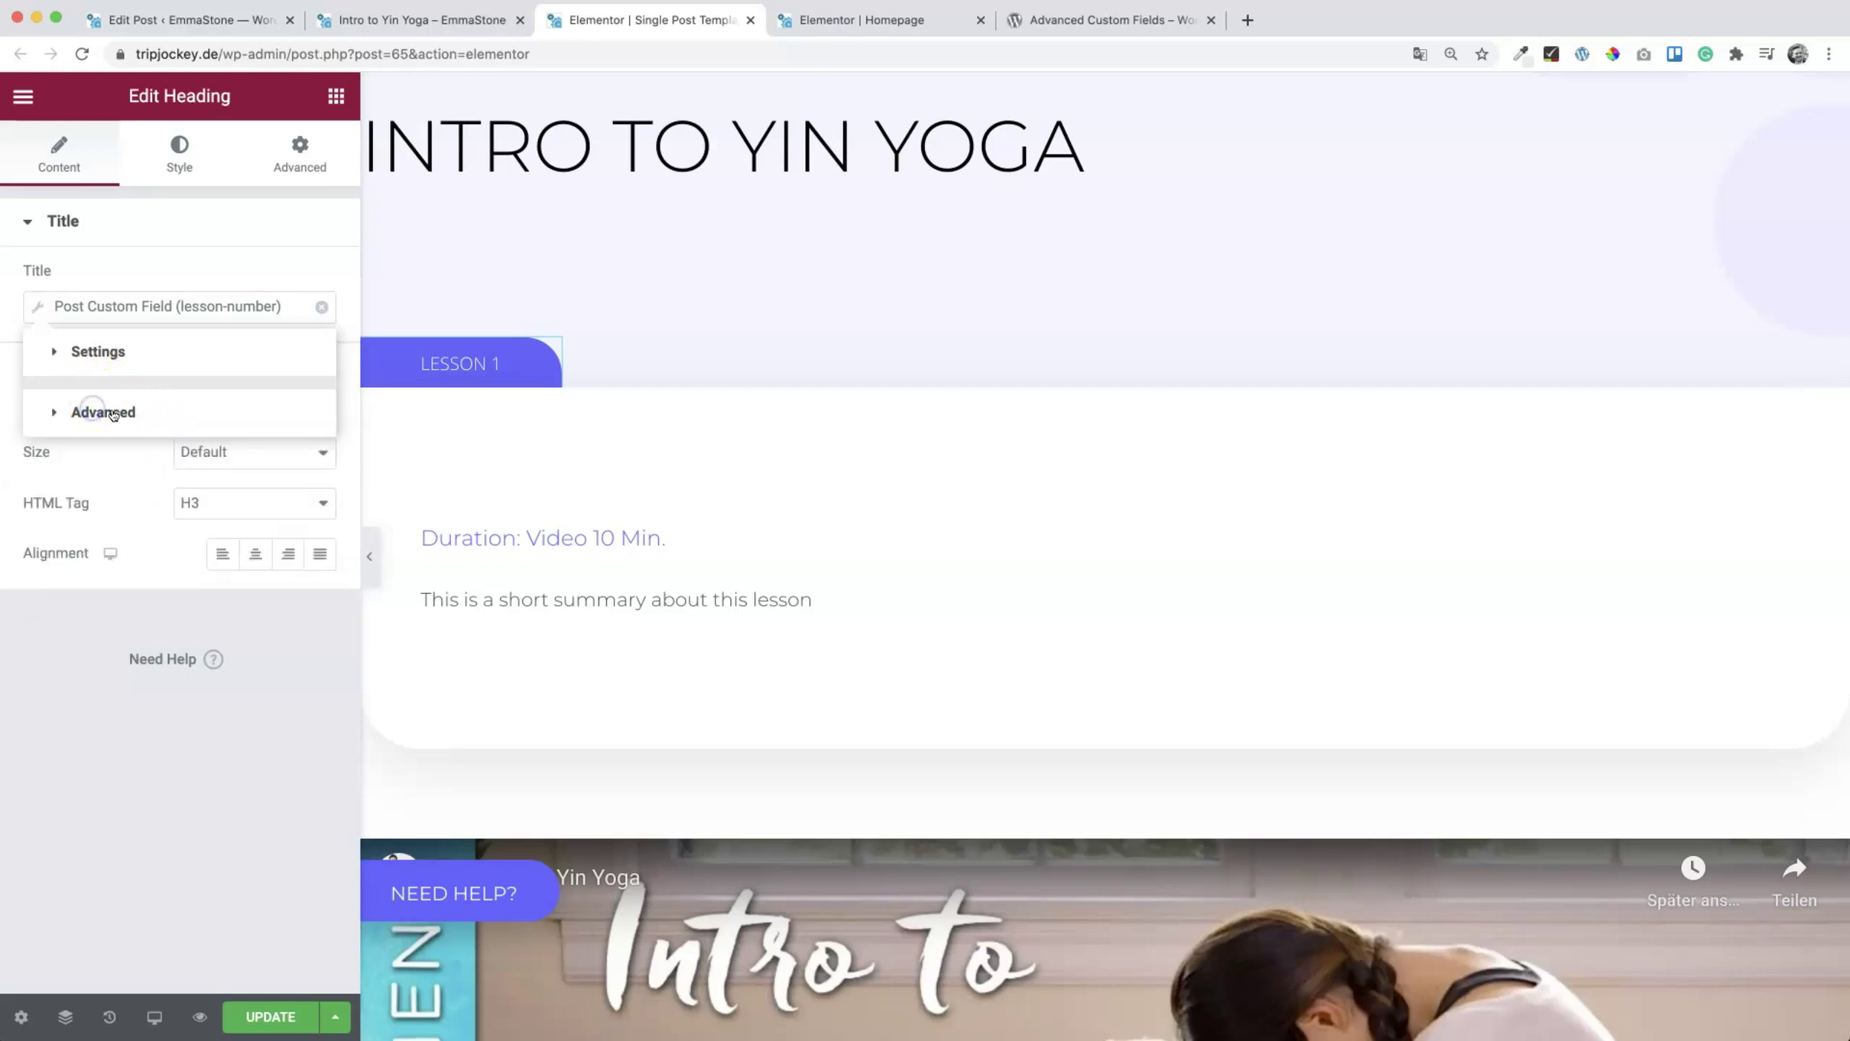
{"action": "left_click", "coordinate": [274, 1012]}
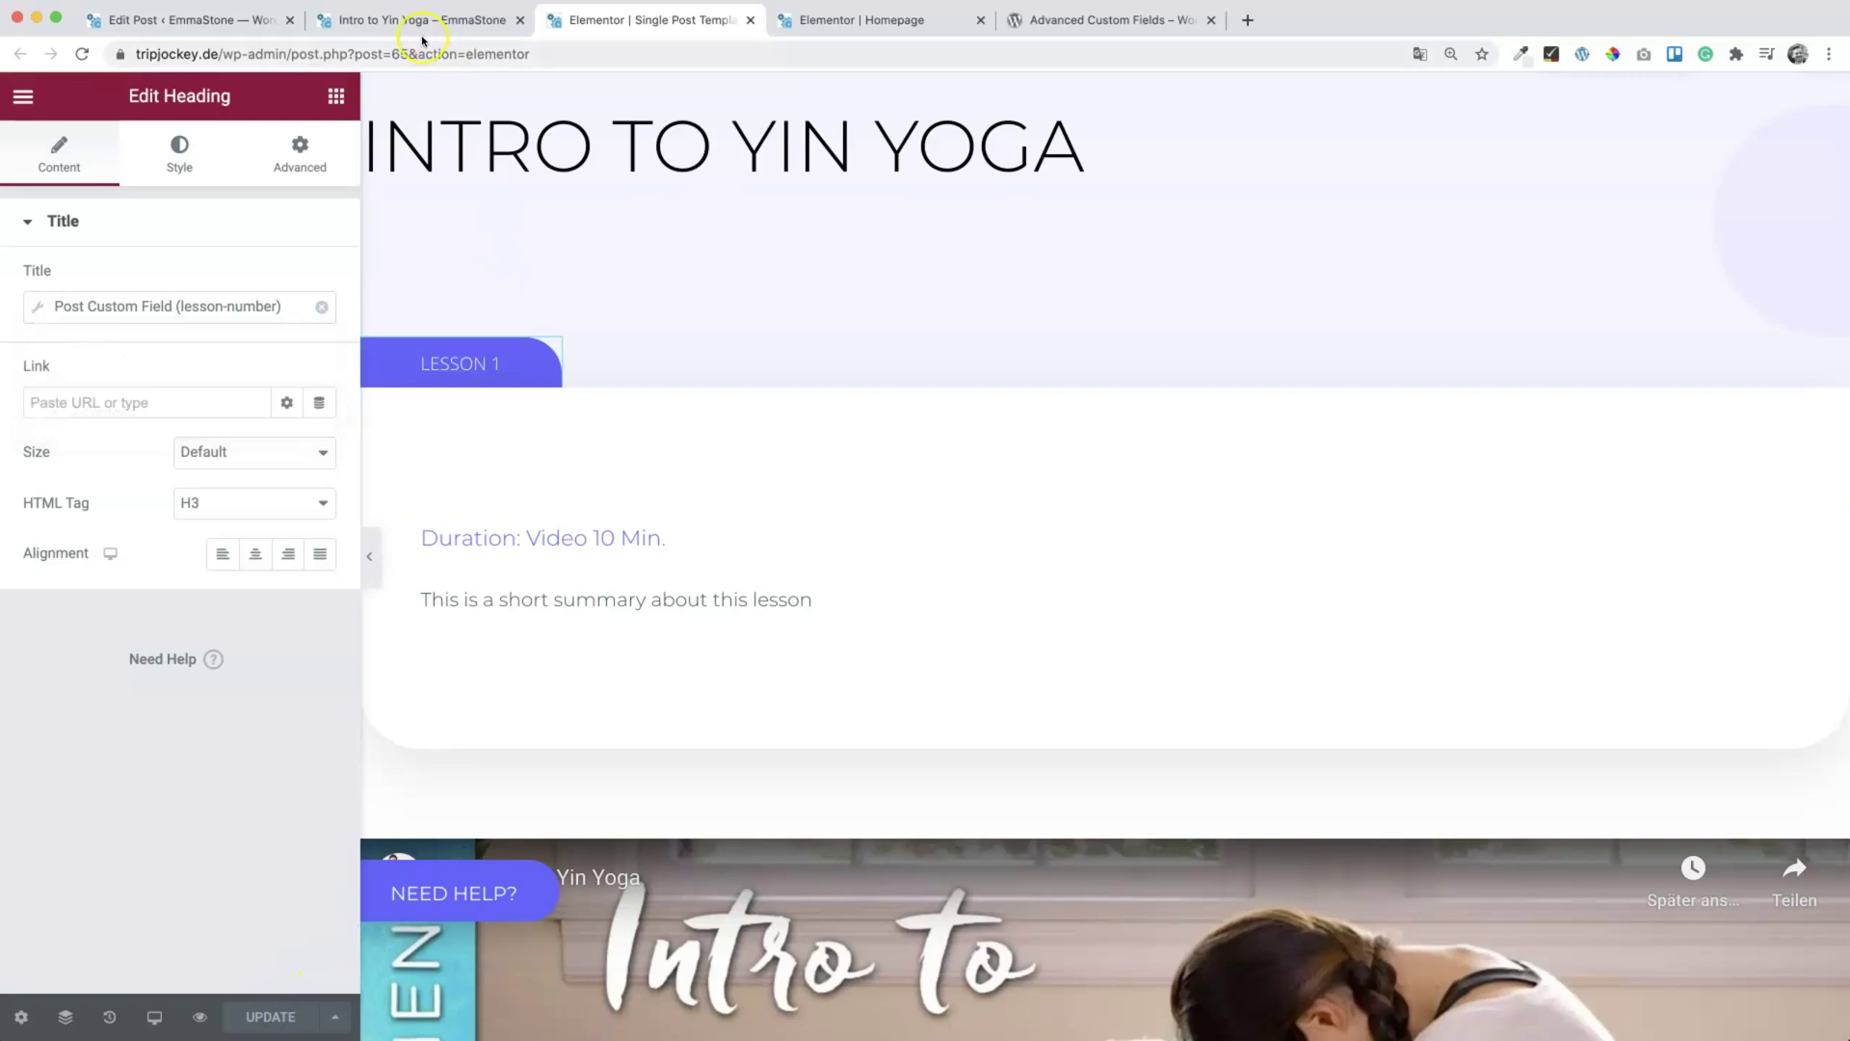
Step: Reload the lesson page and check the LESSON 1 badge, 'Duration: Video 10 Min.' and summary
{"action": "left_click", "coordinate": [82, 54]}
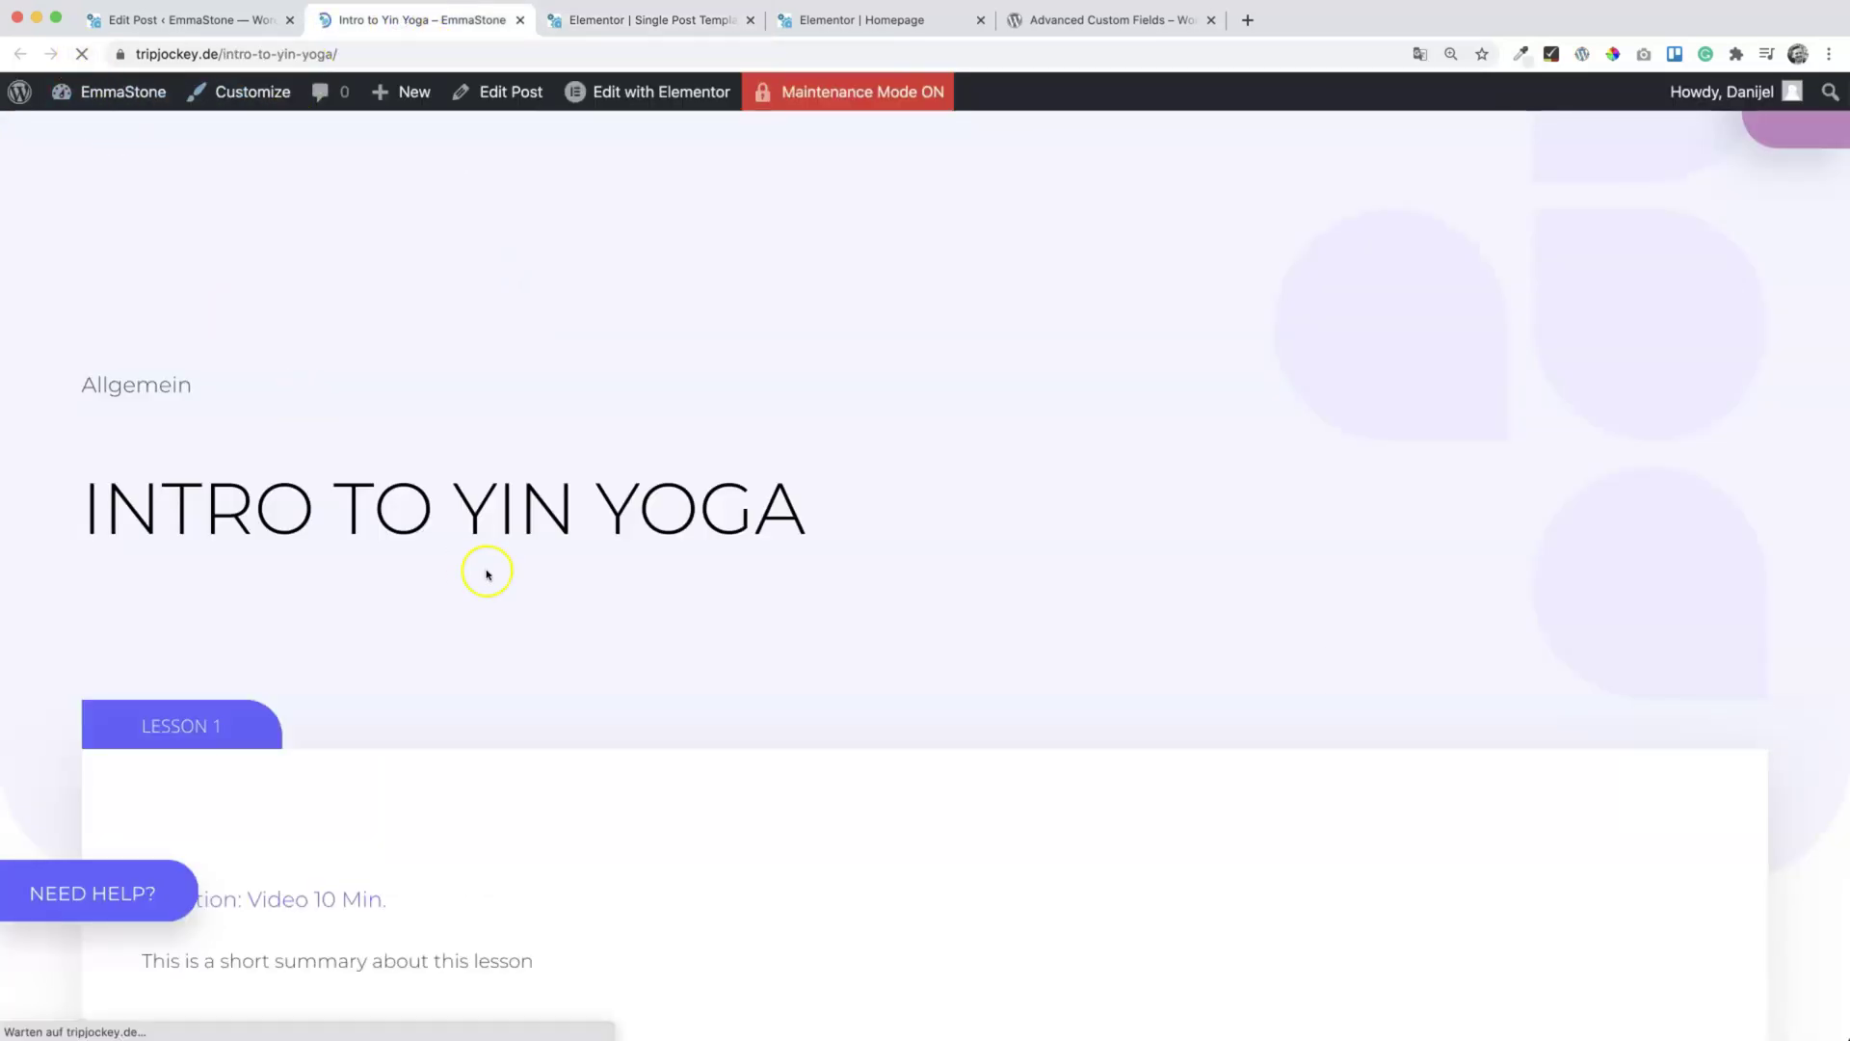
{"action": "scroll", "coordinate": [487, 575], "scroll_direction": "down", "scroll_amount": 4}
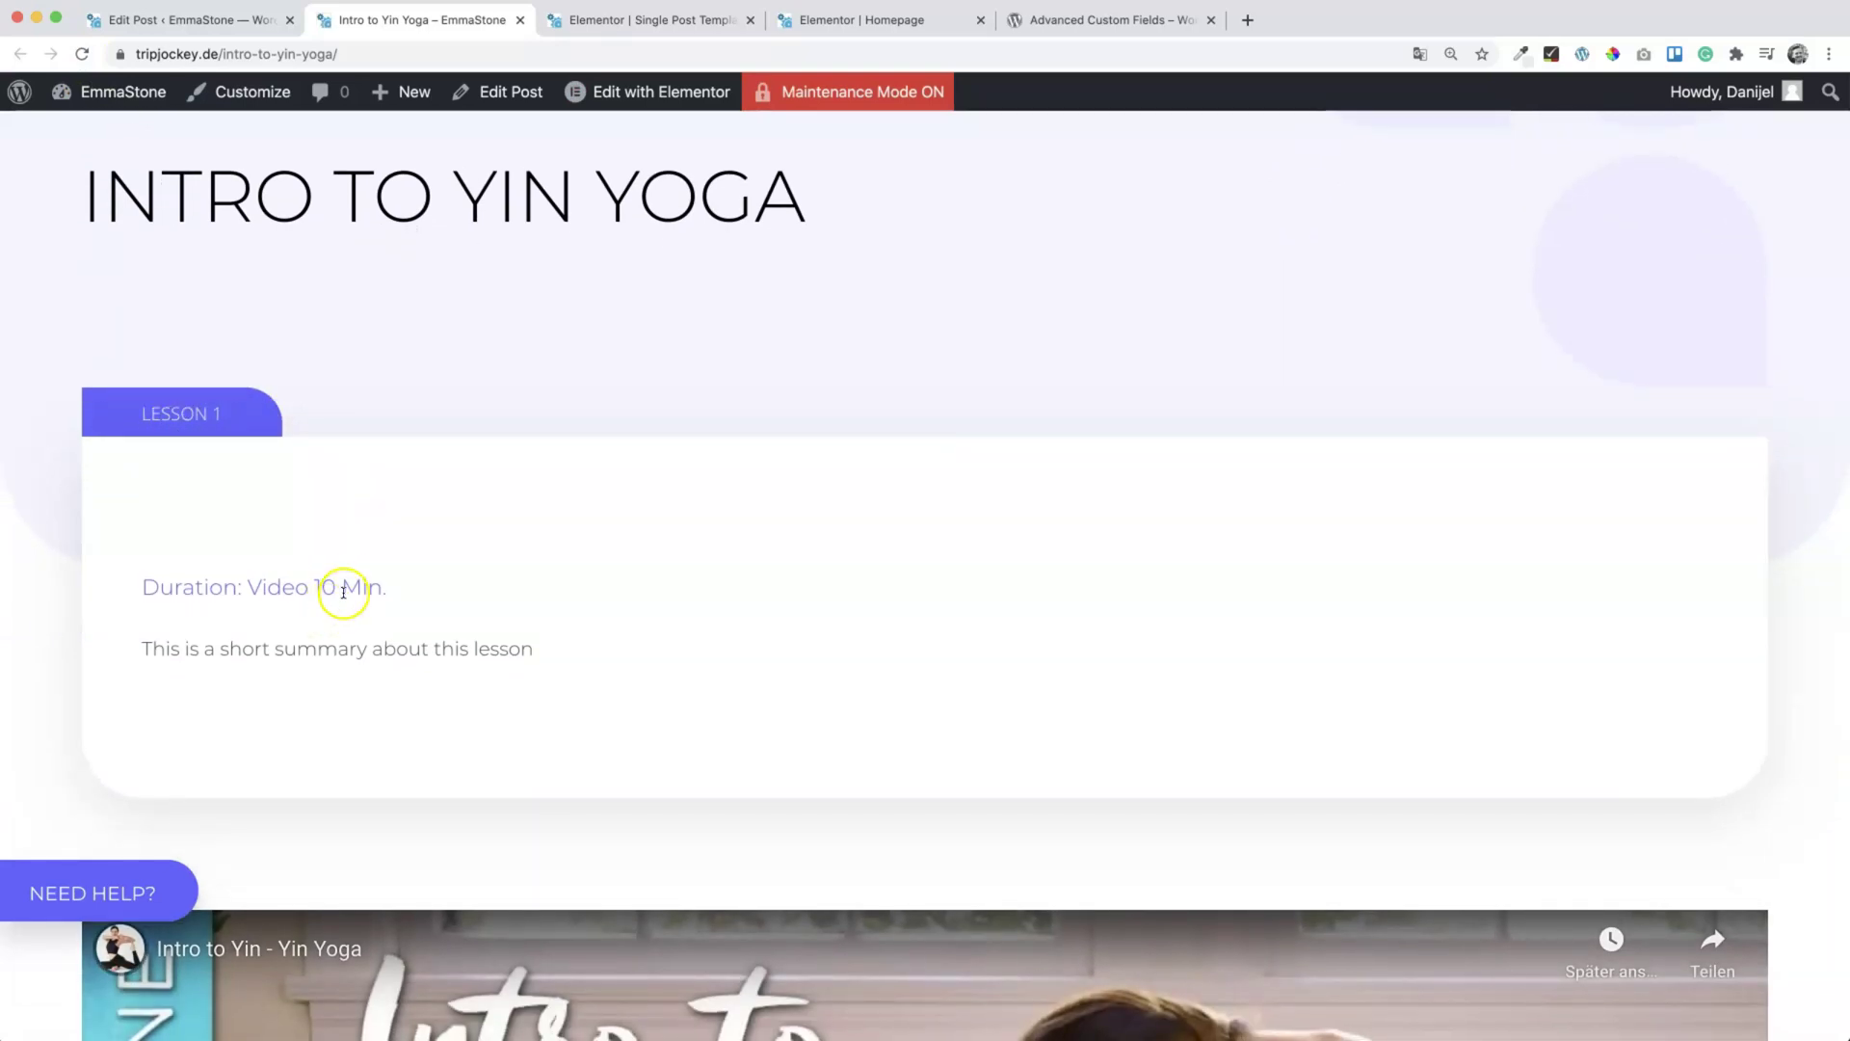
{"action": "scroll", "coordinate": [318, 588], "scroll_direction": "down", "scroll_amount": 6}
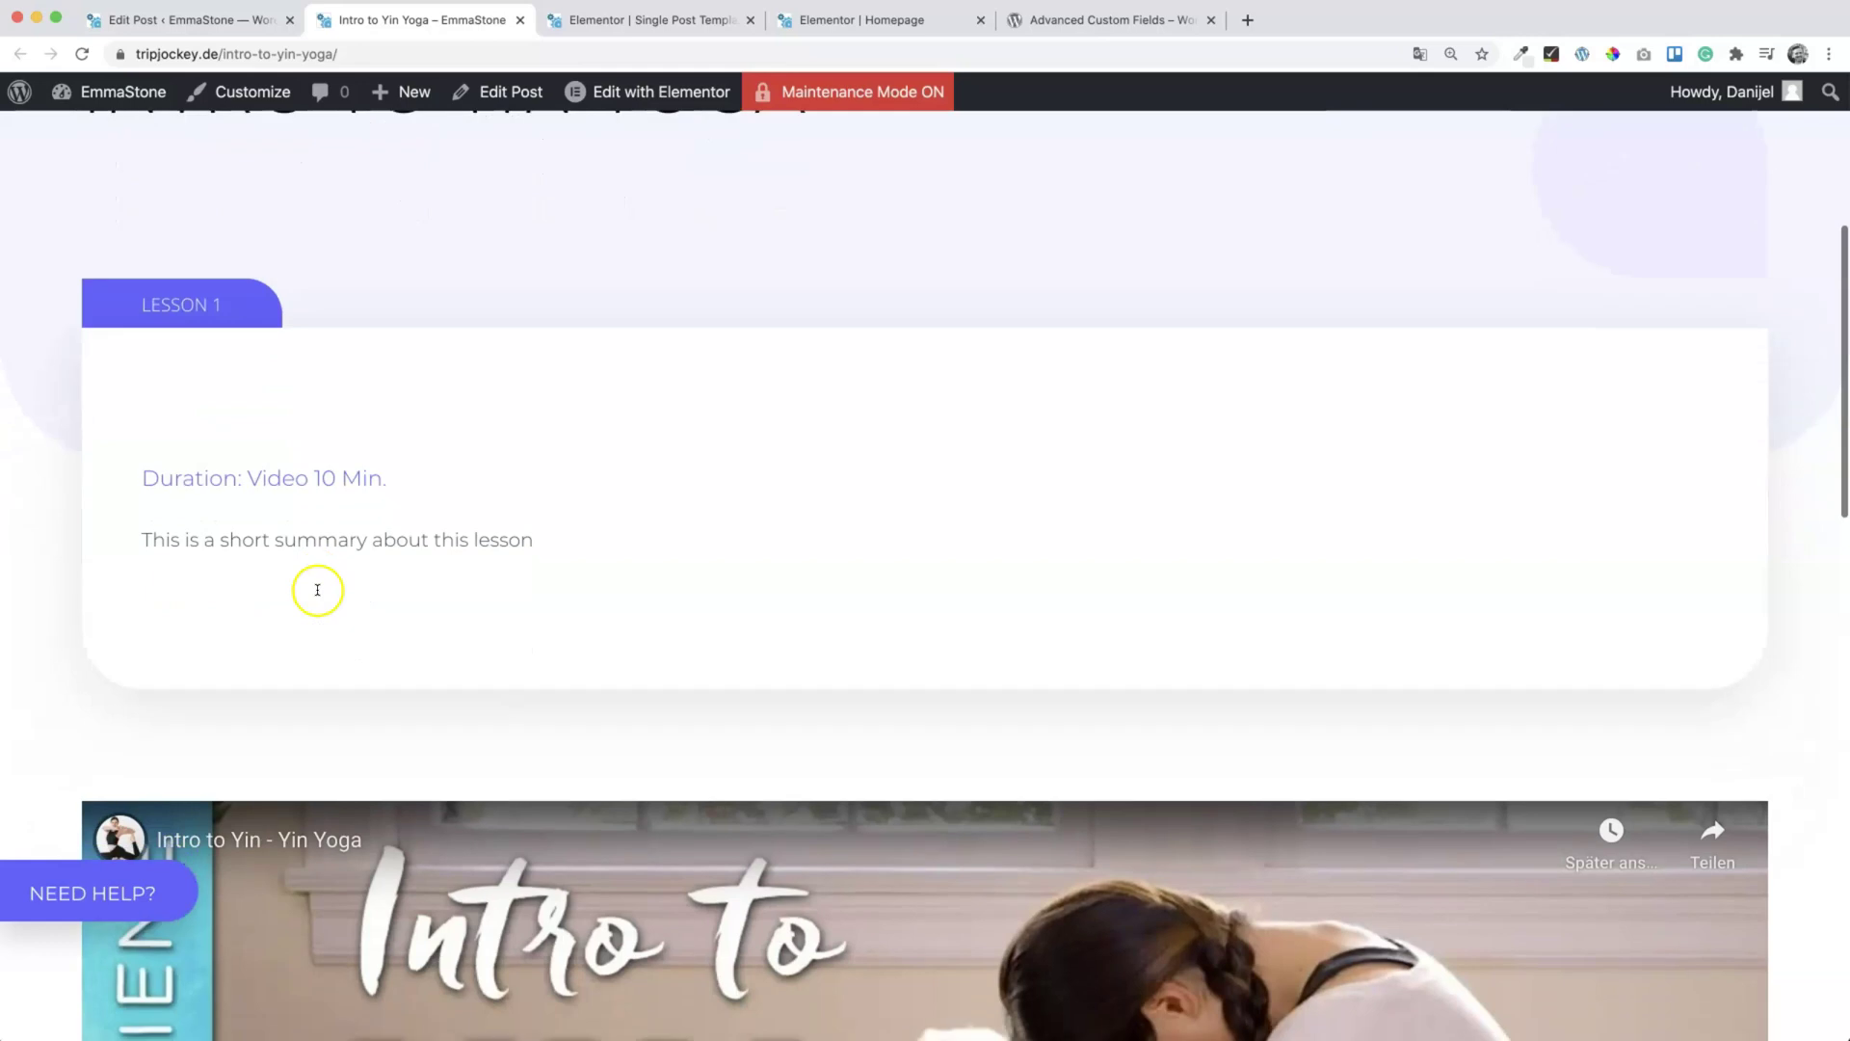
{"action": "scroll", "coordinate": [467, 525], "scroll_direction": "down", "scroll_amount": 8}
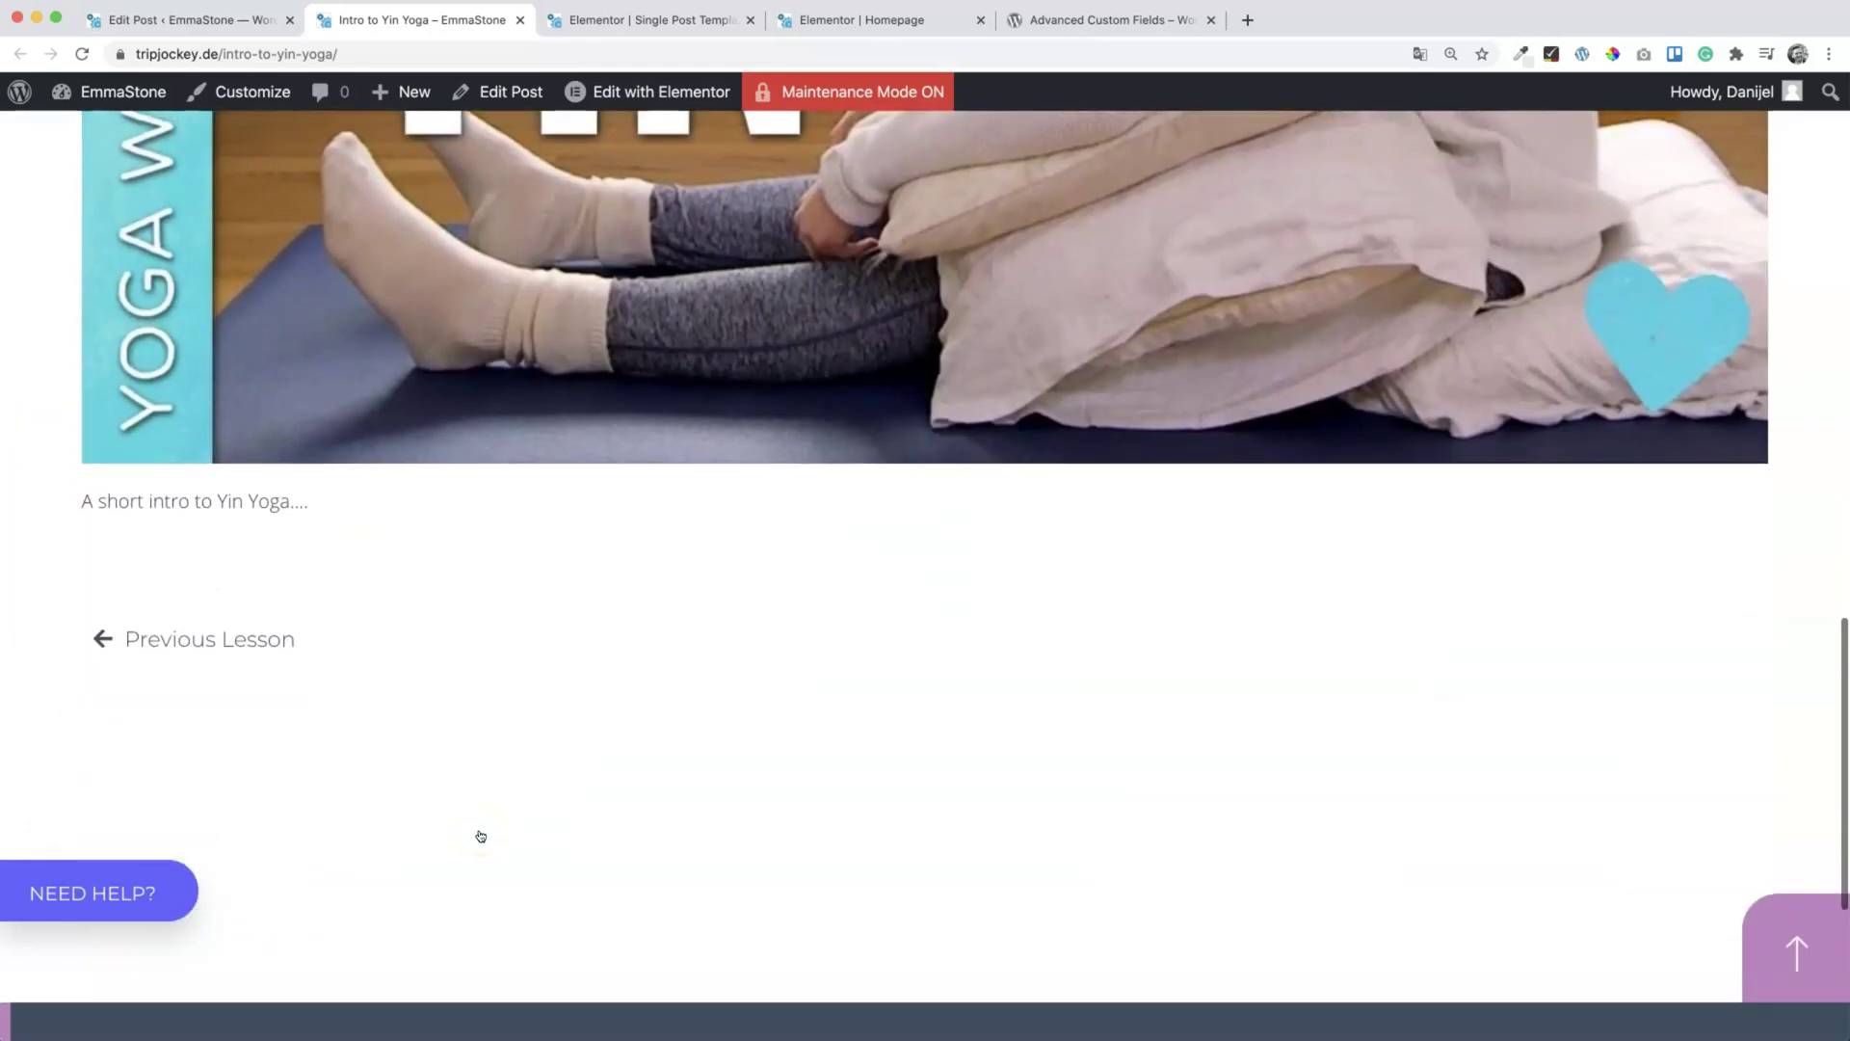
{"action": "scroll", "coordinate": [479, 835], "scroll_direction": "up", "scroll_amount": 20}
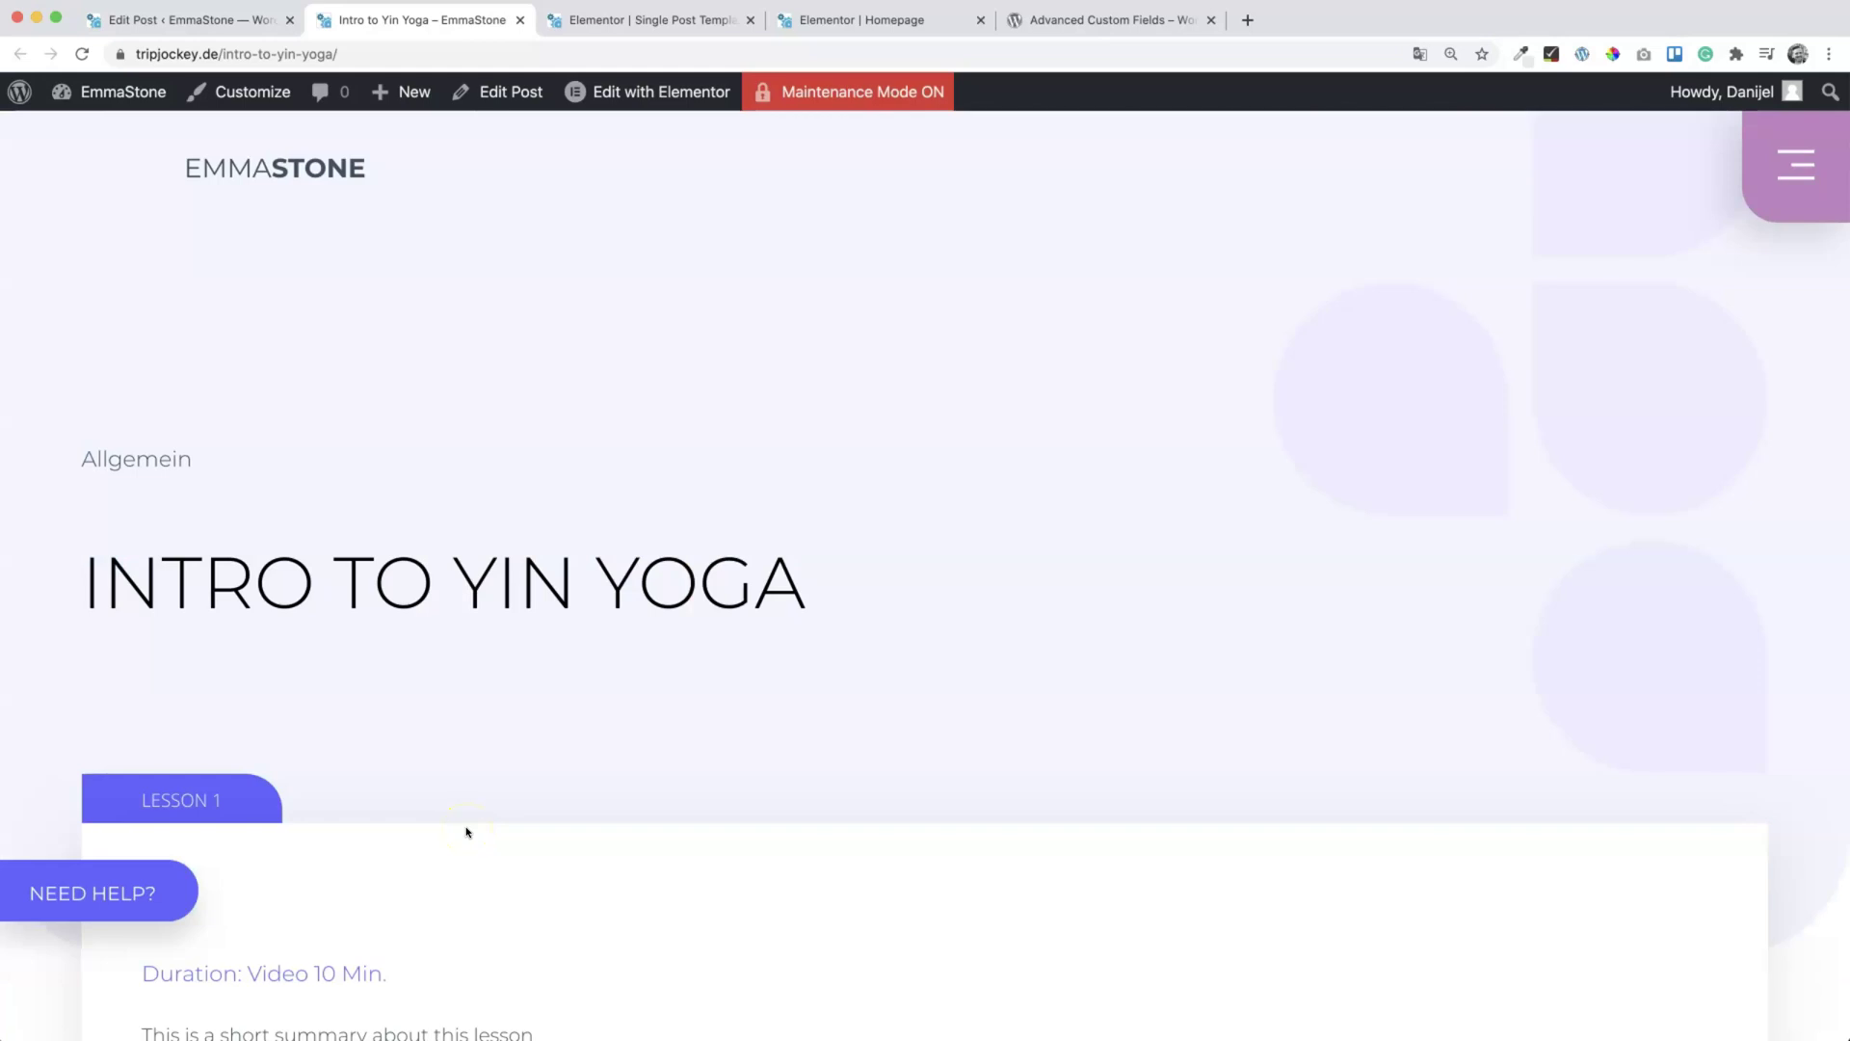